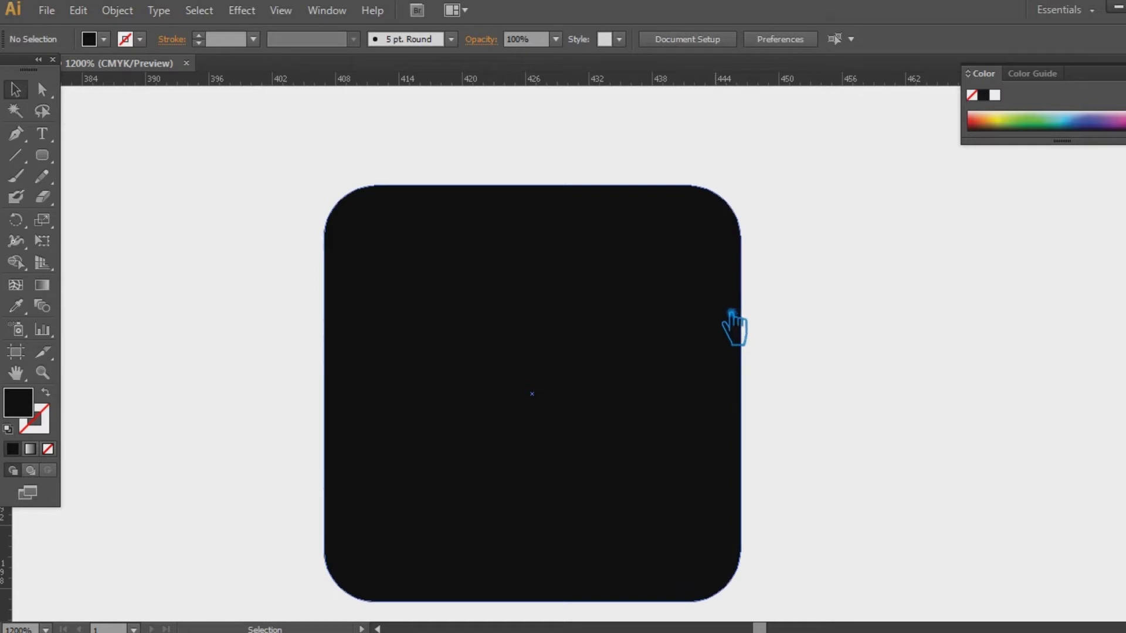
- Create a smaller concentric copy of the rounded square and swap fill and stroke so both squares are black outlines
{"action": "left_click", "coordinate": [689, 304], "text": "shift"}
{"action": "left_click", "coordinate": [689, 295], "text": "shift"}
{"action": "left_click_drag", "start_coordinate": [740, 187], "coordinate": [685, 260]}
{"action": "left_click", "coordinate": [427, 179], "text": "shift"}
{"action": "key", "text": "shift+x"}
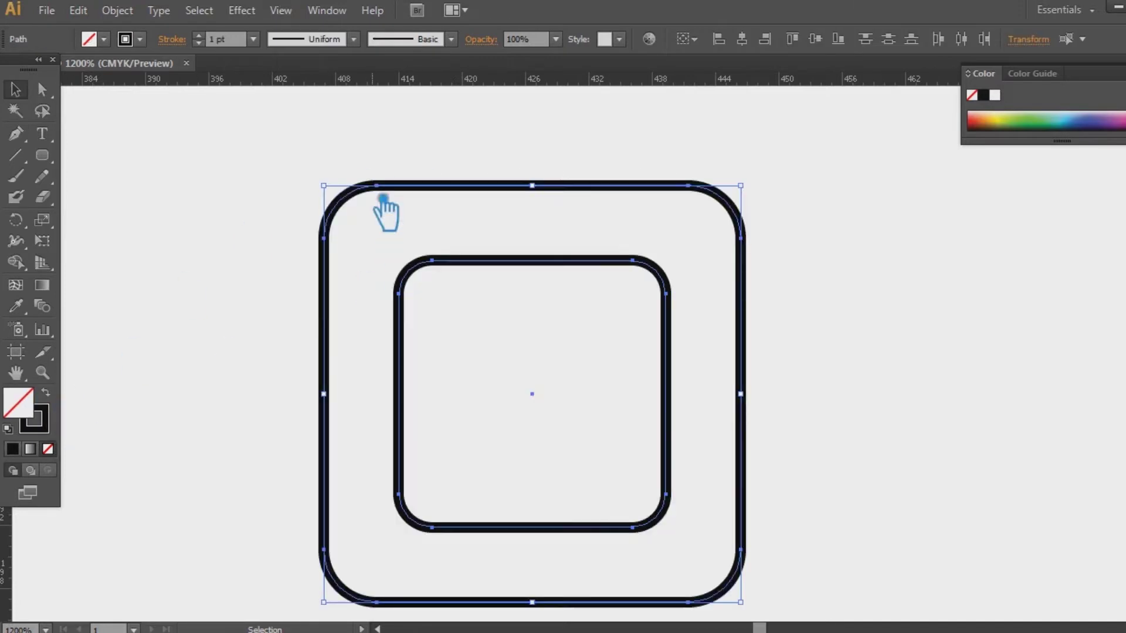
- Set the stroke weight of both rounded squares to 3 pt
{"action": "scroll", "coordinate": [217, 42], "scroll_direction": "up", "scroll_amount": 2}
{"action": "left_click", "coordinate": [882, 388]}
{"action": "left_click_drag", "start_coordinate": [882, 388], "coordinate": [860, 339]}
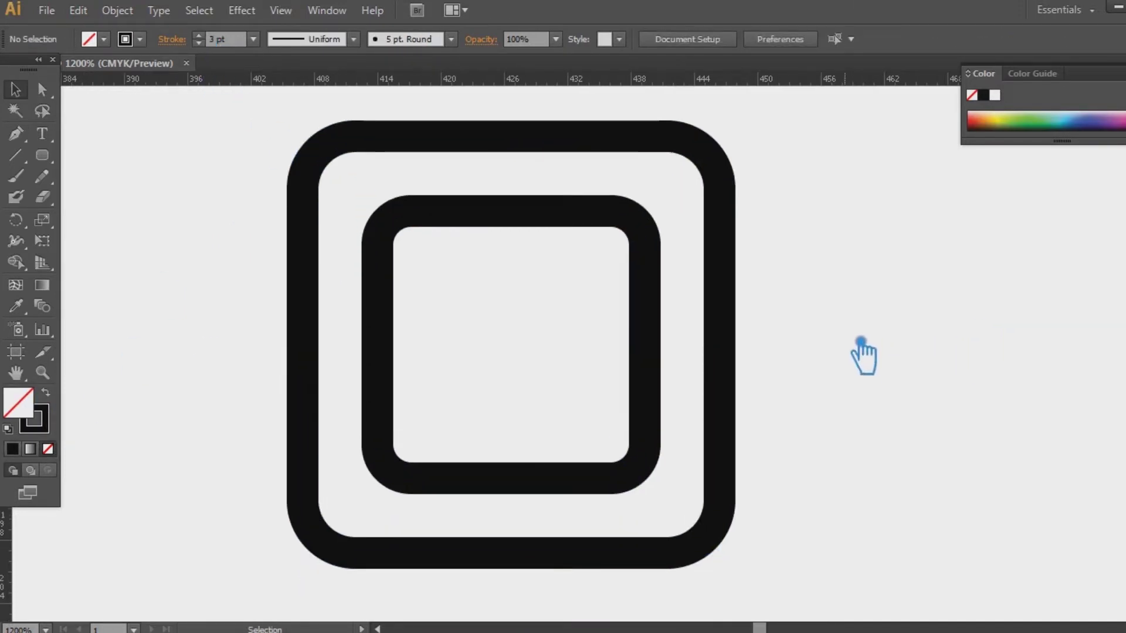
{"action": "left_click", "coordinate": [18, 156]}
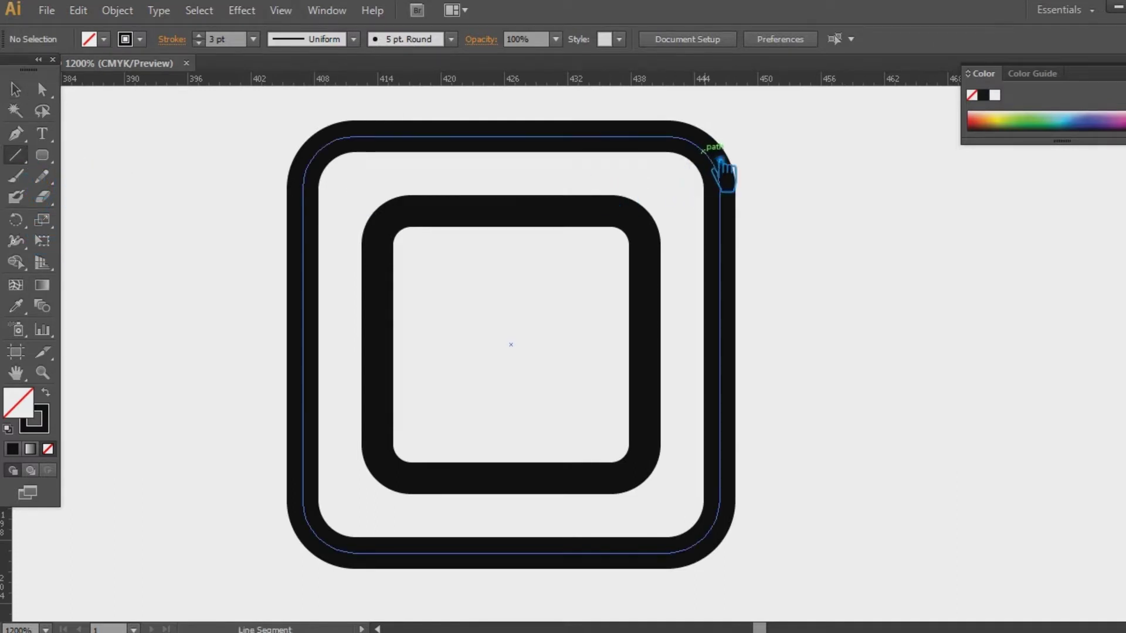
{"action": "key", "text": "v"}
{"action": "left_click_drag", "start_coordinate": [846, 473], "coordinate": [247, 221]}
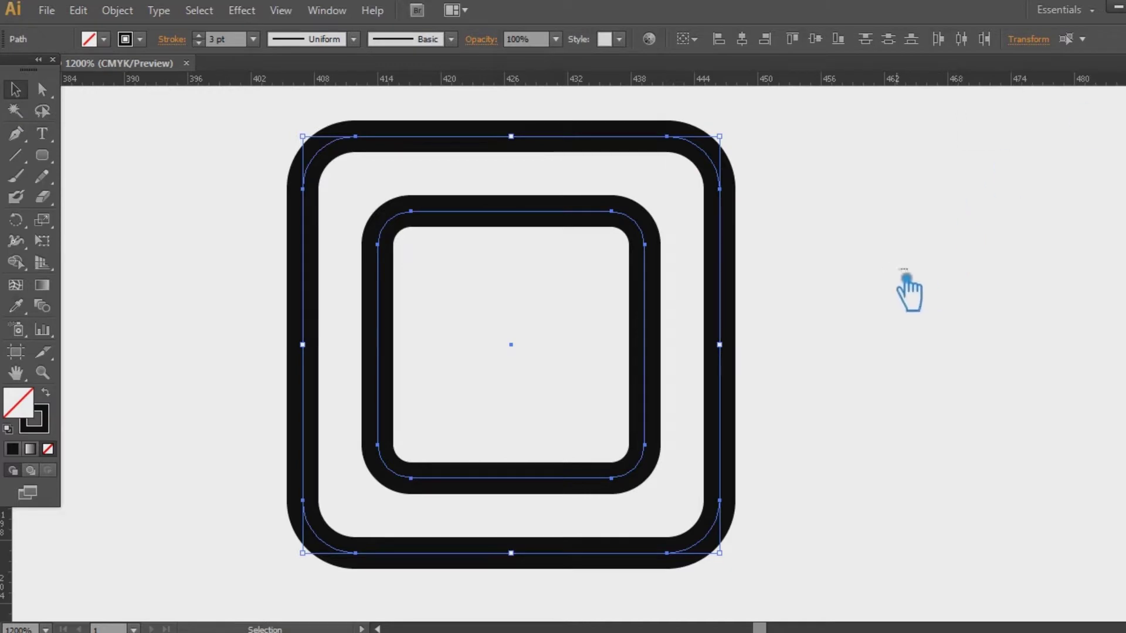
{"action": "left_click", "coordinate": [769, 329]}
{"action": "left_click_drag", "start_coordinate": [825, 346], "coordinate": [664, 362]}
{"action": "key", "text": "ctrl+minus"}
{"action": "left_click_drag", "start_coordinate": [567, 562], "coordinate": [154, 156]}
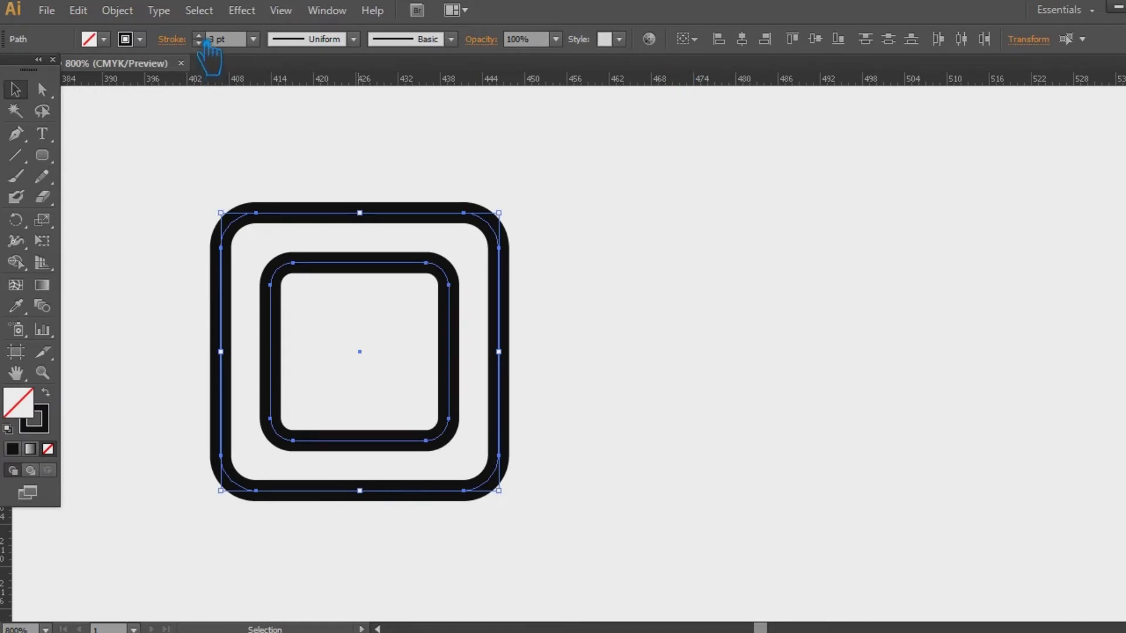
{"action": "left_click", "coordinate": [123, 126]}
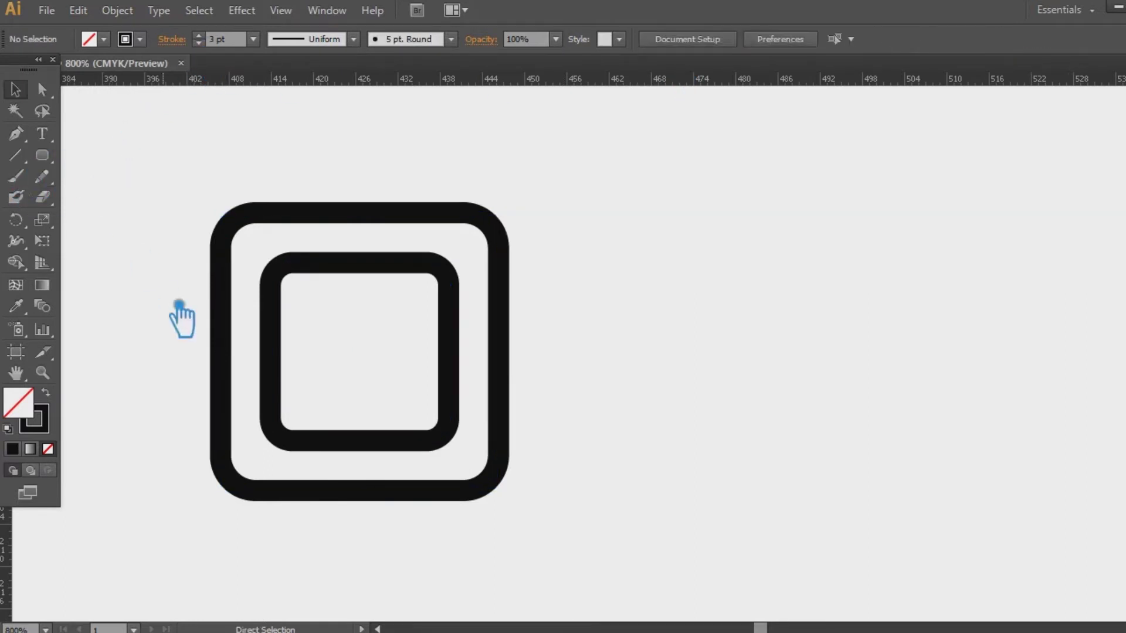
- Place a vertical ruler guide through the two rounded squares
{"action": "key", "text": "ctrl+r"}
{"action": "key", "text": "ctrl+r"}
{"action": "left_click_drag", "start_coordinate": [227, 418], "coordinate": [226, 407]}
{"action": "key", "text": "ctrl+;"}
{"action": "key", "text": "ctrl+z"}
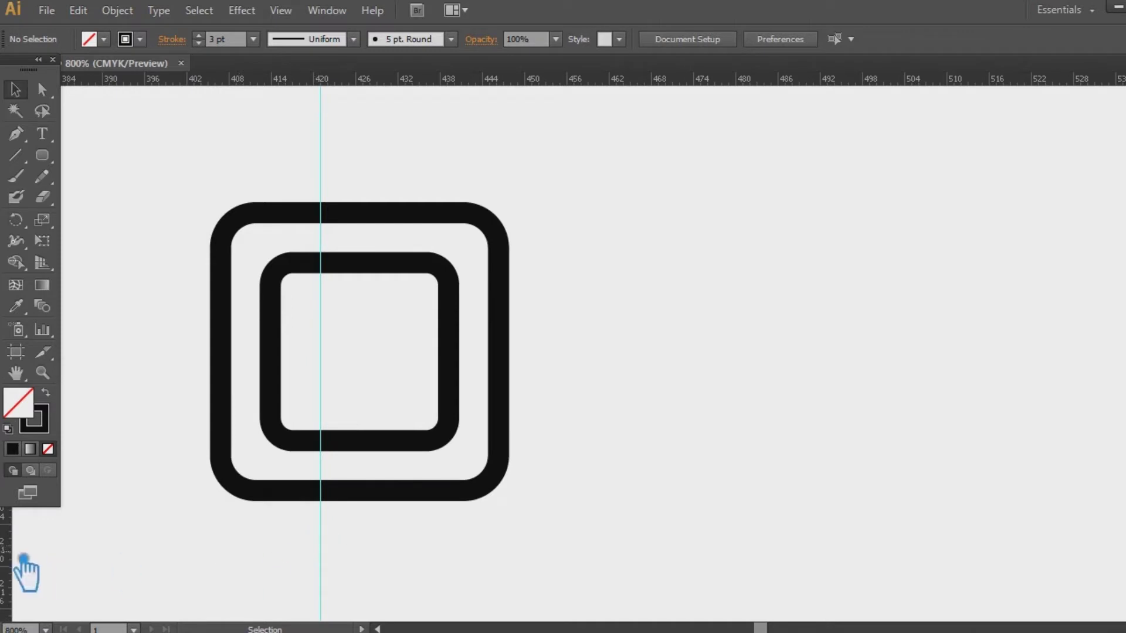
{"action": "left_click_drag", "start_coordinate": [23, 561], "coordinate": [401, 606]}
- Try to rotate the narrow upright rectangle 45° and move it over the inner square
{"action": "key", "text": "ctrl+plus"}
{"action": "left_click", "coordinate": [16, 90]}
{"action": "key", "text": "space"}
{"action": "left_click_drag", "start_coordinate": [585, 330], "coordinate": [565, 356]}
{"action": "left_click_drag", "start_coordinate": [382, 184], "coordinate": [535, 265]}
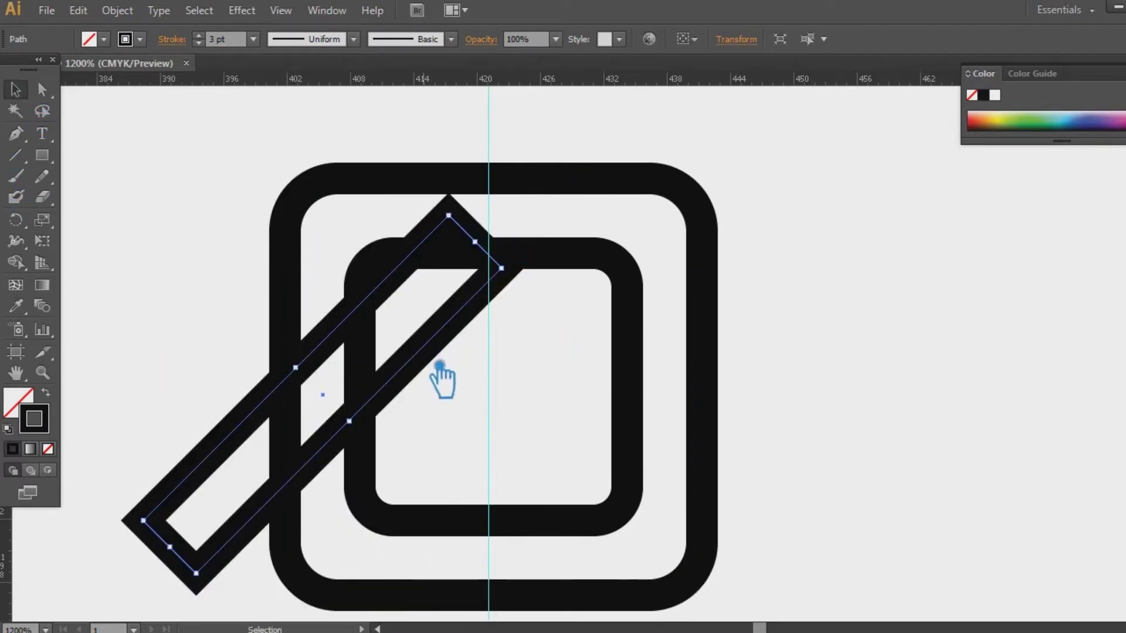
{"action": "left_click_drag", "start_coordinate": [413, 382], "coordinate": [486, 383]}
{"action": "key", "text": "space"}
{"action": "left_click_drag", "start_coordinate": [551, 396], "coordinate": [536, 298]}
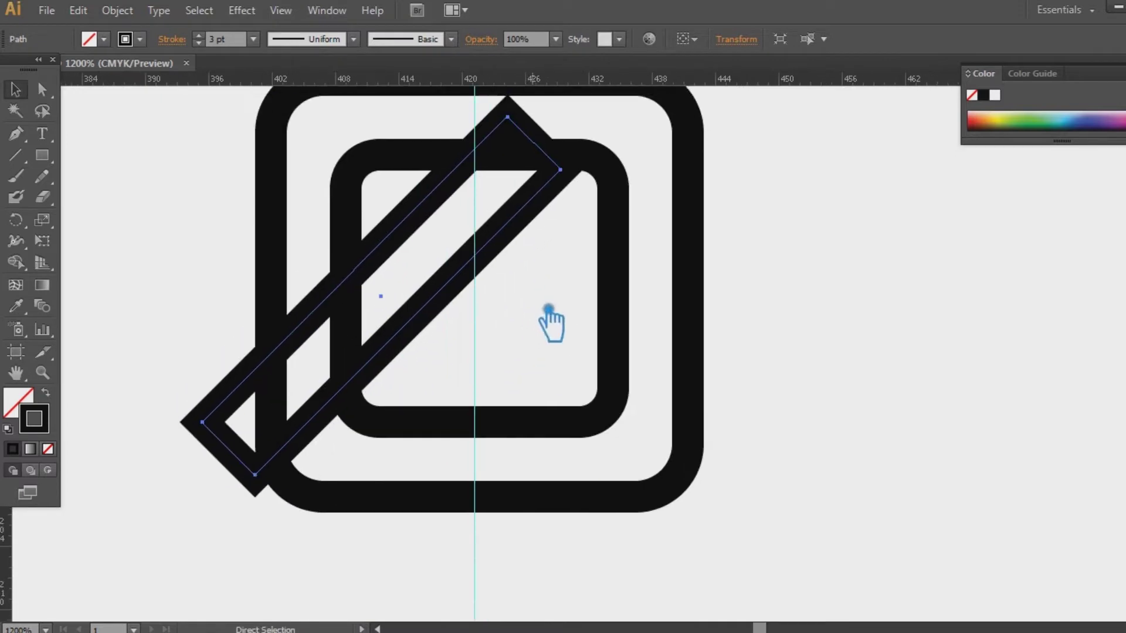
{"action": "key", "text": "ctrl+z"}
{"action": "key", "text": "ctrl+z"}
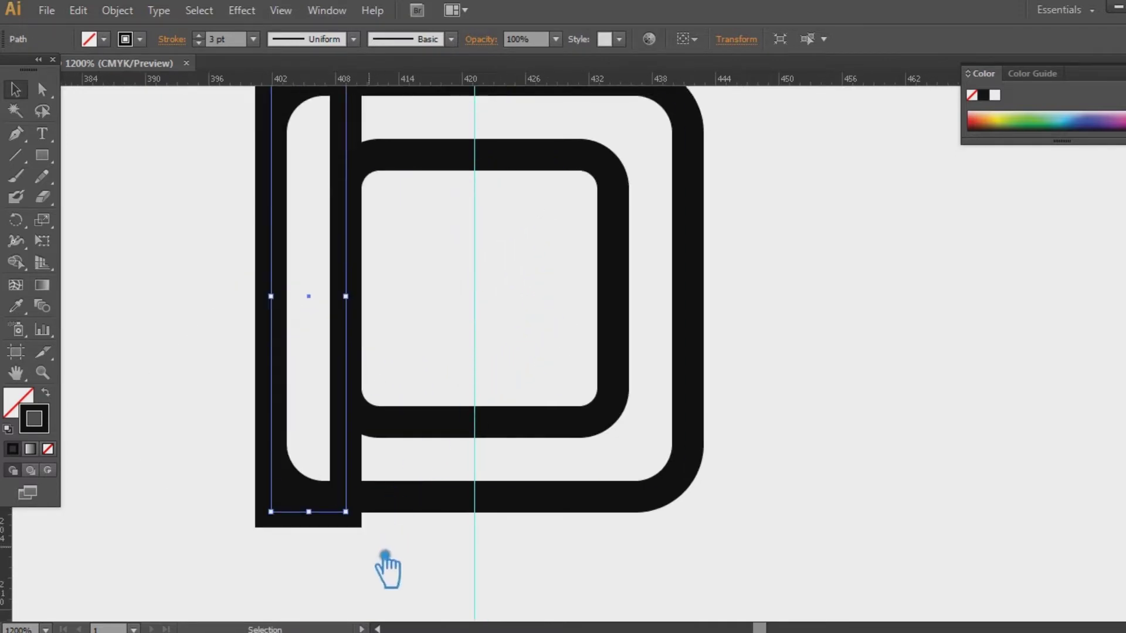
- Lengthen the narrow rectangle by nudging its lower anchor points down well below the outer square
{"action": "key", "text": "a"}
{"action": "key", "text": "Down"}
{"action": "key", "text": "Down"}
{"action": "key", "text": "Down"}
{"action": "key", "text": "Down"}
{"action": "key", "text": "Down"}
{"action": "key", "text": "Down"}
{"action": "key", "text": "Down"}
{"action": "key", "text": "Down"}
{"action": "key", "text": "Down"}
{"action": "key", "text": "Down"}
{"action": "key", "text": "Down"}
{"action": "key", "text": "Down"}
{"action": "key", "text": "Down"}
{"action": "key", "text": "Down"}
{"action": "key", "text": "Down"}
{"action": "key", "text": "Down"}
{"action": "key", "text": "Down"}
{"action": "key", "text": "Down"}
{"action": "key", "text": "Down"}
{"action": "key", "text": "Down"}
{"action": "left_click", "coordinate": [16, 89]}
{"action": "key", "text": "space"}
{"action": "left_click_drag", "start_coordinate": [741, 294], "coordinate": [818, 359]}
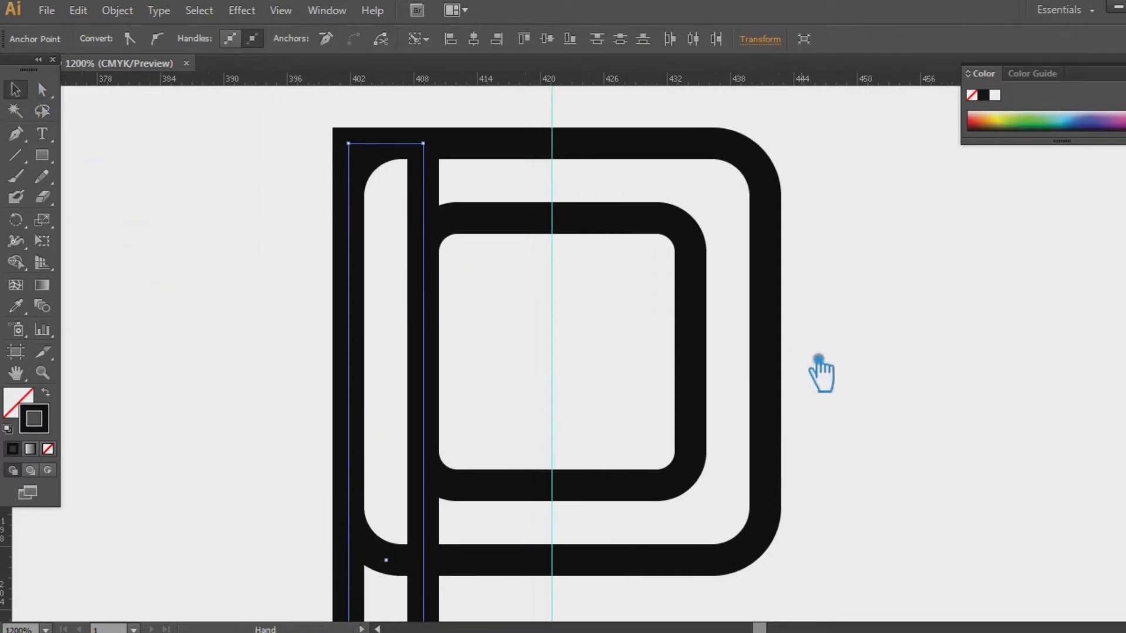
- Align the narrow rectangle and both rounded squares on their horizontal and vertical centers
{"action": "key", "text": "ctrl+minus"}
{"action": "key", "text": "ctrl+minus"}
{"action": "left_click_drag", "start_coordinate": [774, 487], "coordinate": [339, 193]}
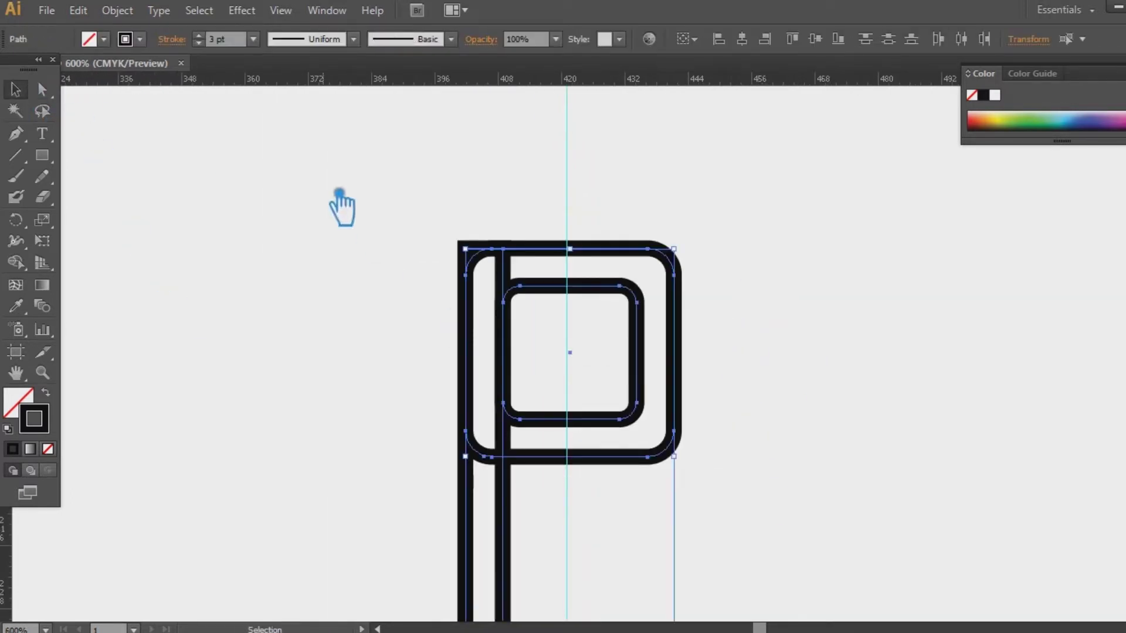
{"action": "left_click", "coordinate": [742, 40]}
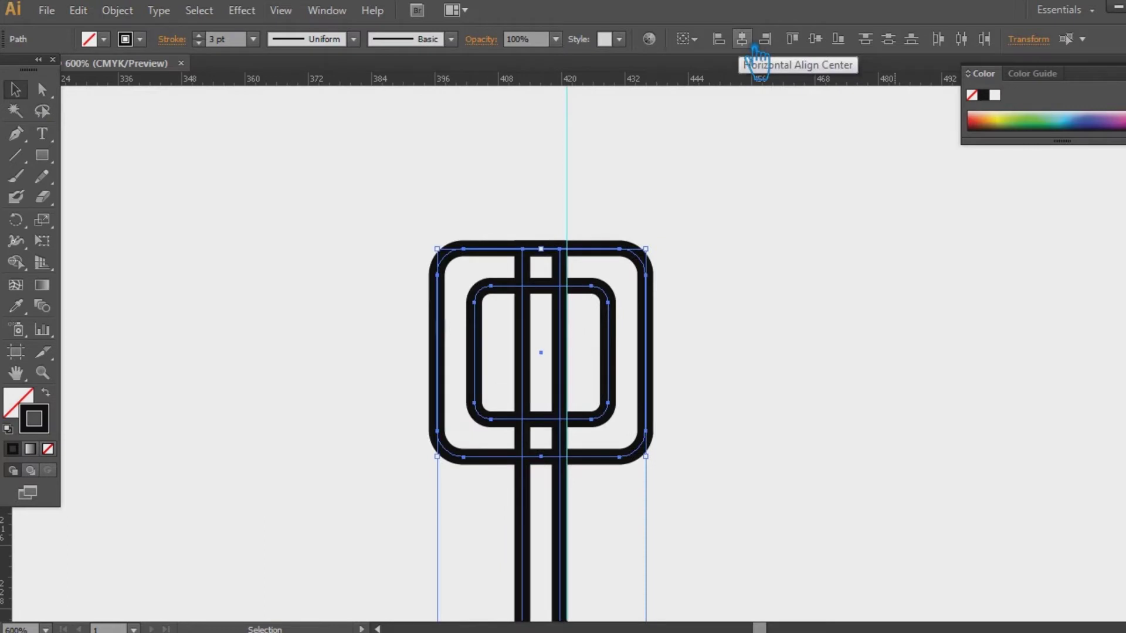
{"action": "left_click", "coordinate": [814, 39]}
{"action": "left_click", "coordinate": [826, 271]}
- Rotate the narrow rectangle 45° clockwise so it crosses both squares diagonally
{"action": "left_click", "coordinate": [560, 218]}
{"action": "left_click_drag", "start_coordinate": [564, 171], "coordinate": [669, 263]}
{"action": "left_click", "coordinate": [693, 362]}
{"action": "left_click_drag", "start_coordinate": [720, 378], "coordinate": [692, 340]}
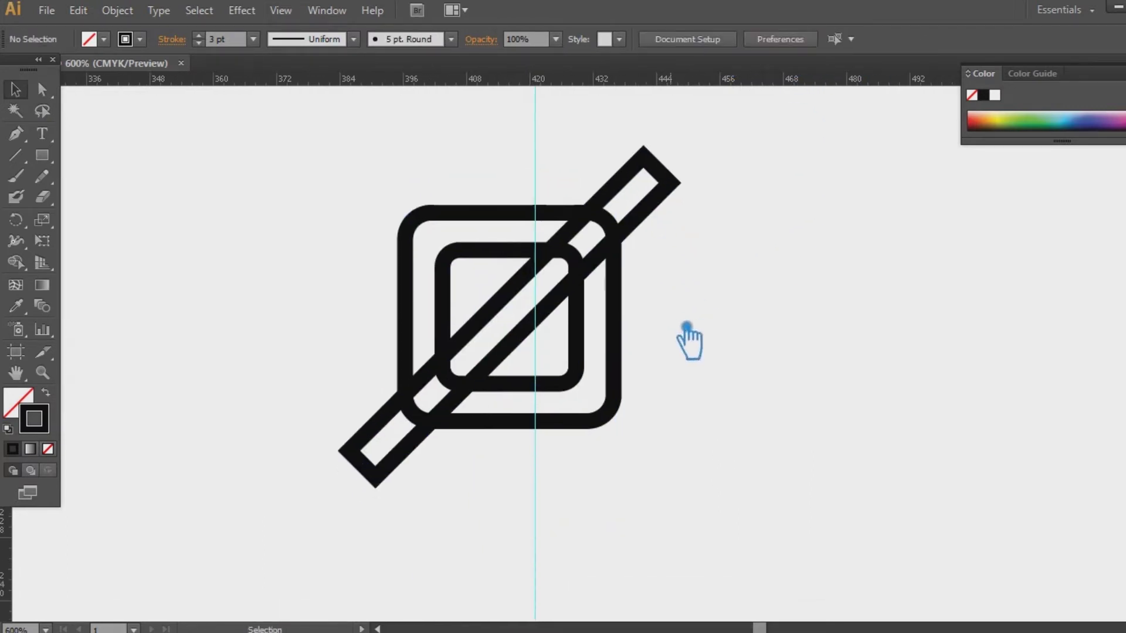
- Add anchor points where the diagonal bar's upper end crosses the outer square and delete the end protruding beyond them
{"action": "key", "text": "ctrl+="}
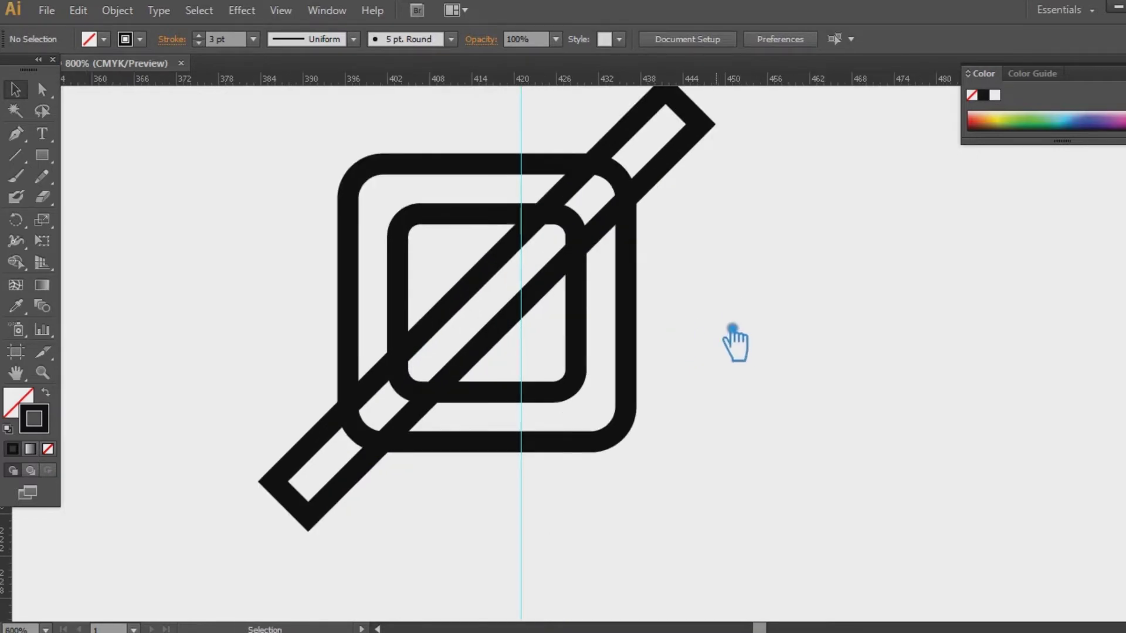
{"action": "left_click", "coordinate": [655, 197]}
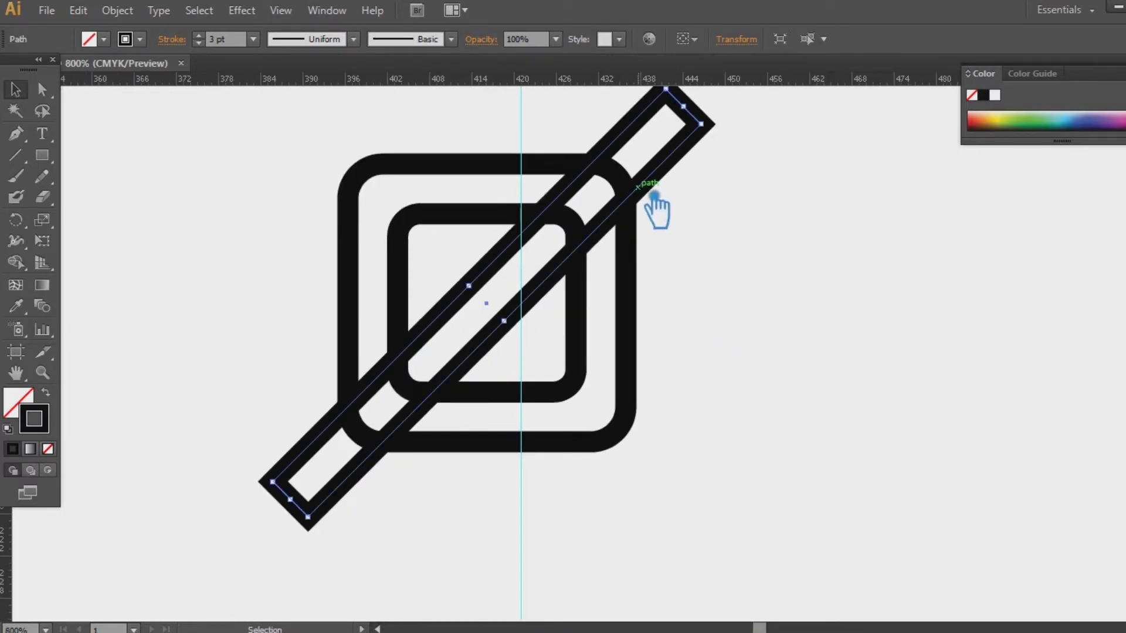
{"action": "key", "text": "p"}
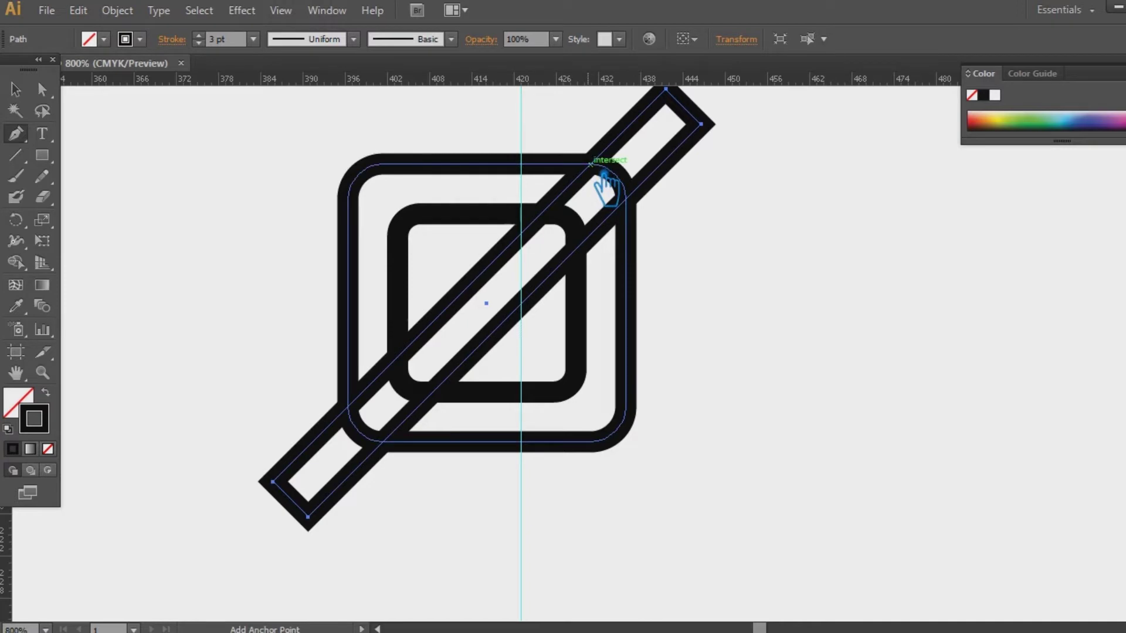
{"action": "left_click", "coordinate": [589, 164]}
{"action": "left_click", "coordinate": [625, 199]}
{"action": "key", "text": "a"}
{"action": "left_click", "coordinate": [701, 124]}
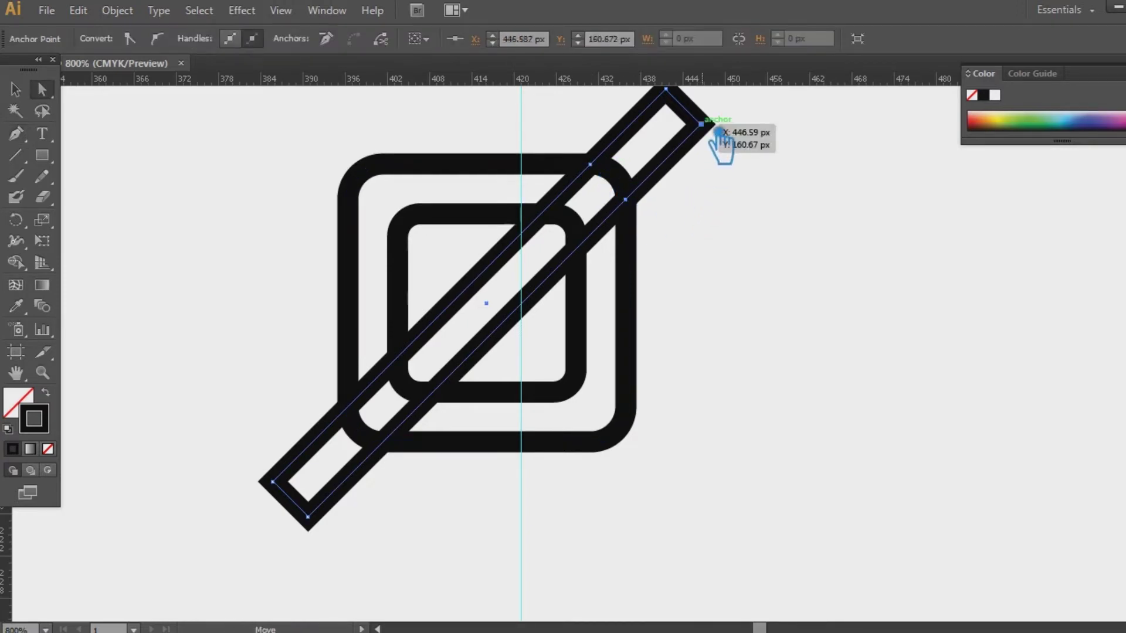
{"action": "key", "text": "Delete"}
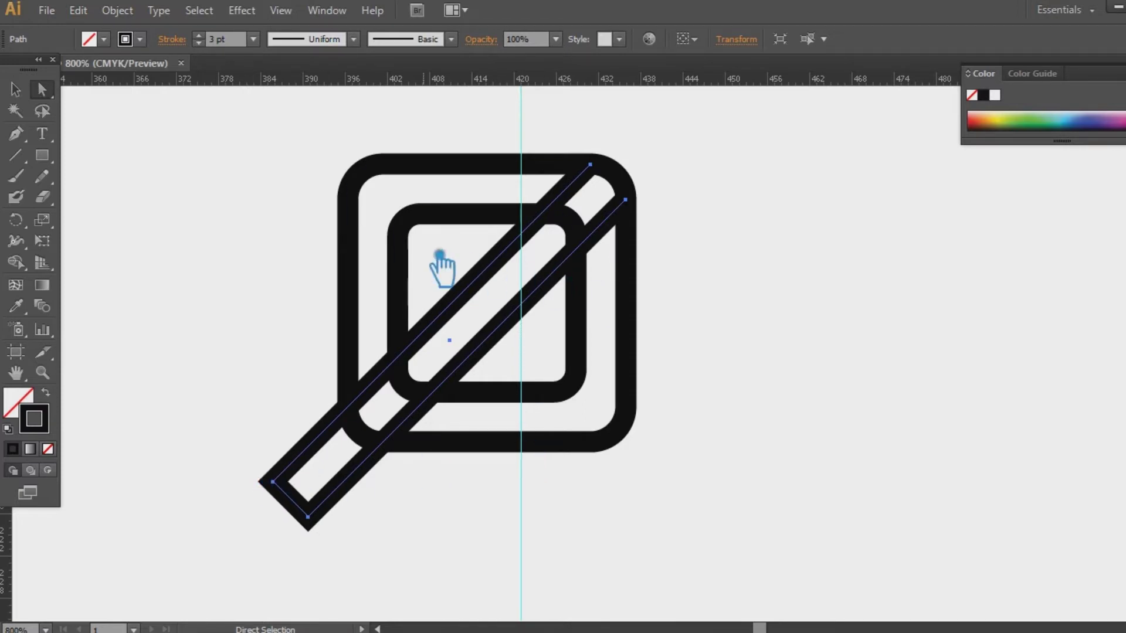
- Select both rounded squares and place ruler guides along the four edges of the outer square
{"action": "left_click", "coordinate": [456, 226]}
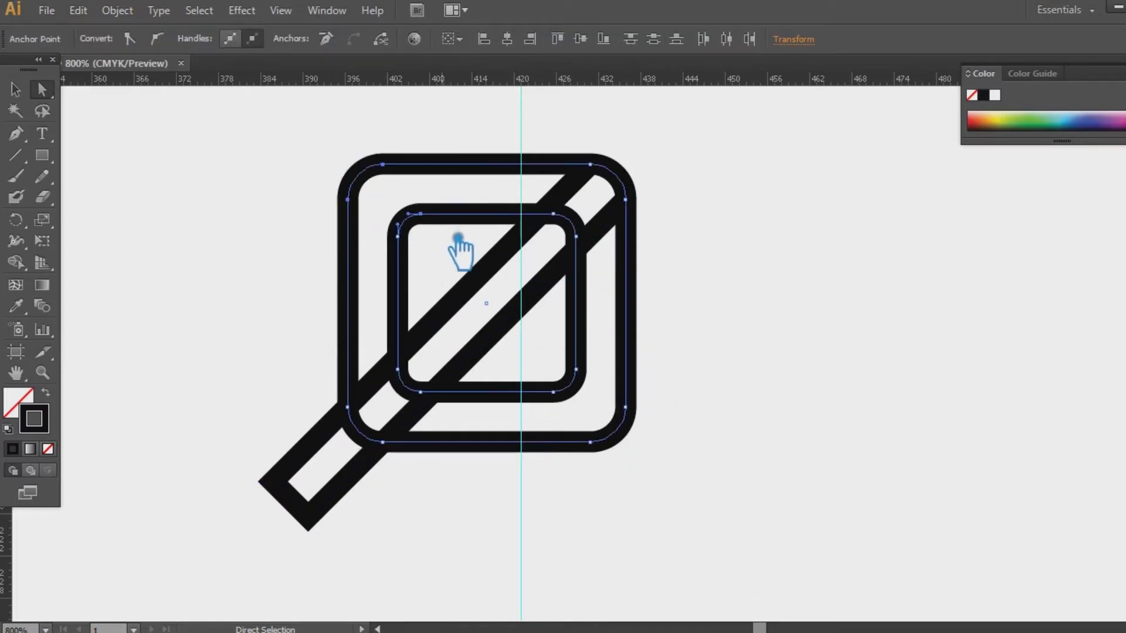
{"action": "left_click", "coordinate": [15, 89]}
{"action": "left_click_drag", "start_coordinate": [448, 82], "coordinate": [484, 164]}
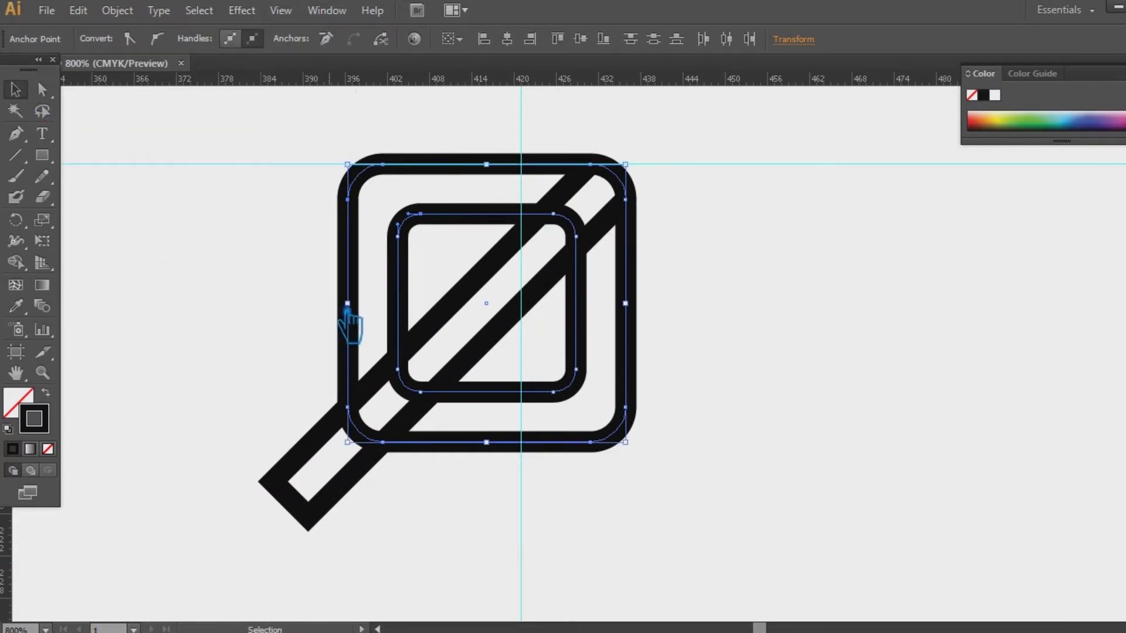
{"action": "left_click_drag", "start_coordinate": [6, 528], "coordinate": [365, 317]}
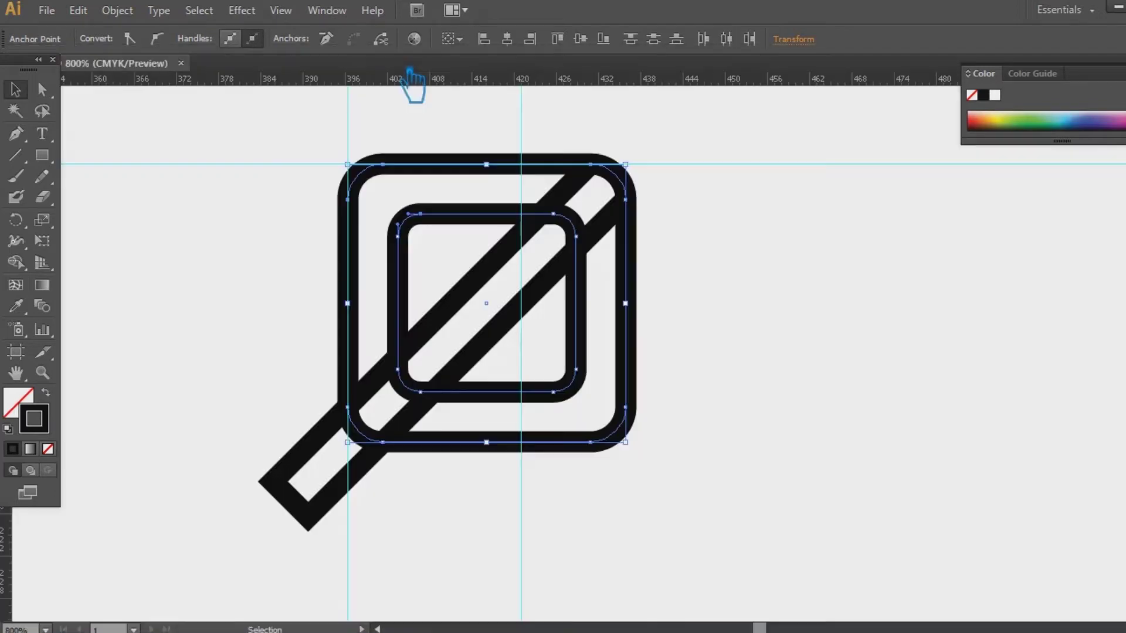
{"action": "left_click_drag", "start_coordinate": [411, 81], "coordinate": [470, 443]}
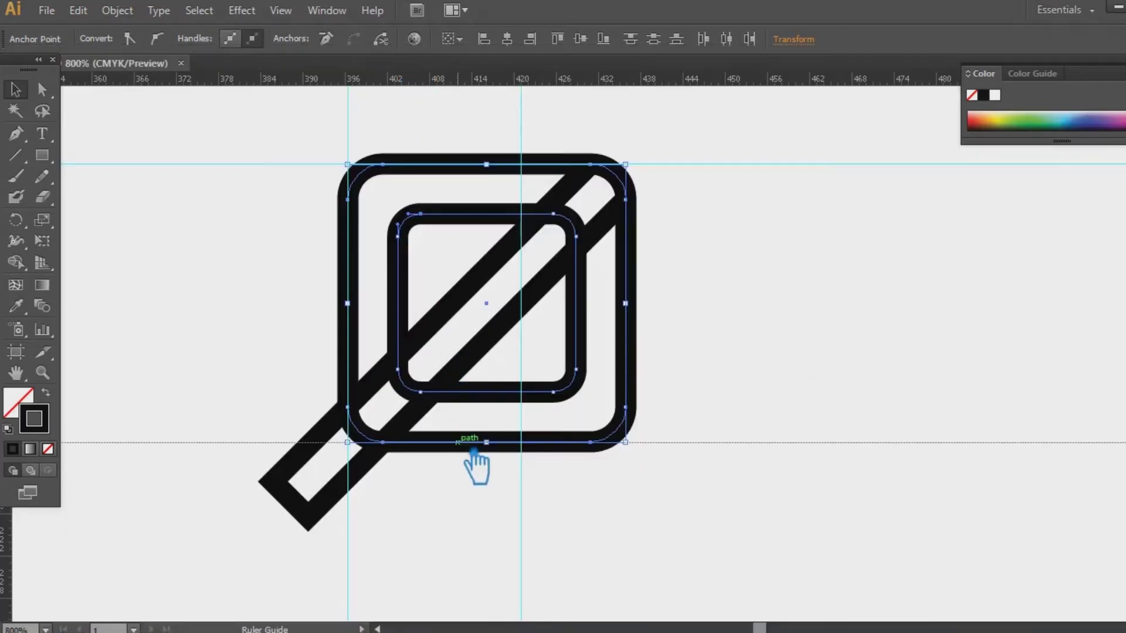
{"action": "left_click_drag", "start_coordinate": [11, 563], "coordinate": [641, 358]}
- Place horizontal and vertical ruler guides through the center of the squares
{"action": "left_click_drag", "start_coordinate": [428, 100], "coordinate": [409, 323]}
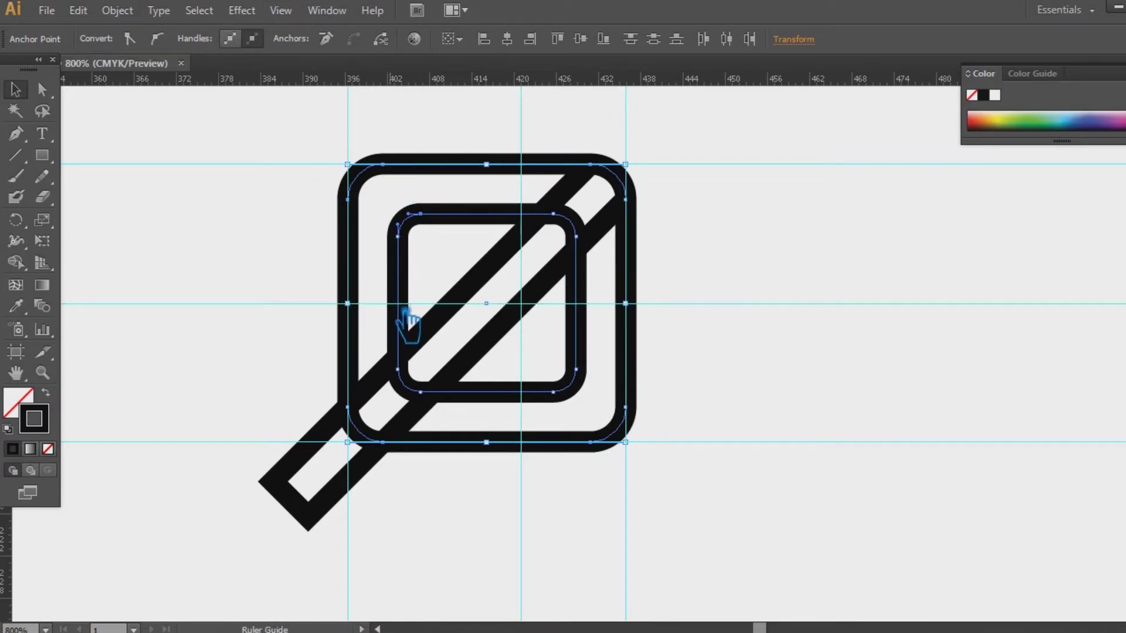
{"action": "left_click_drag", "start_coordinate": [8, 543], "coordinate": [503, 309]}
{"action": "left_click_drag", "start_coordinate": [451, 82], "coordinate": [510, 311]}
{"action": "left_click", "coordinate": [803, 276]}
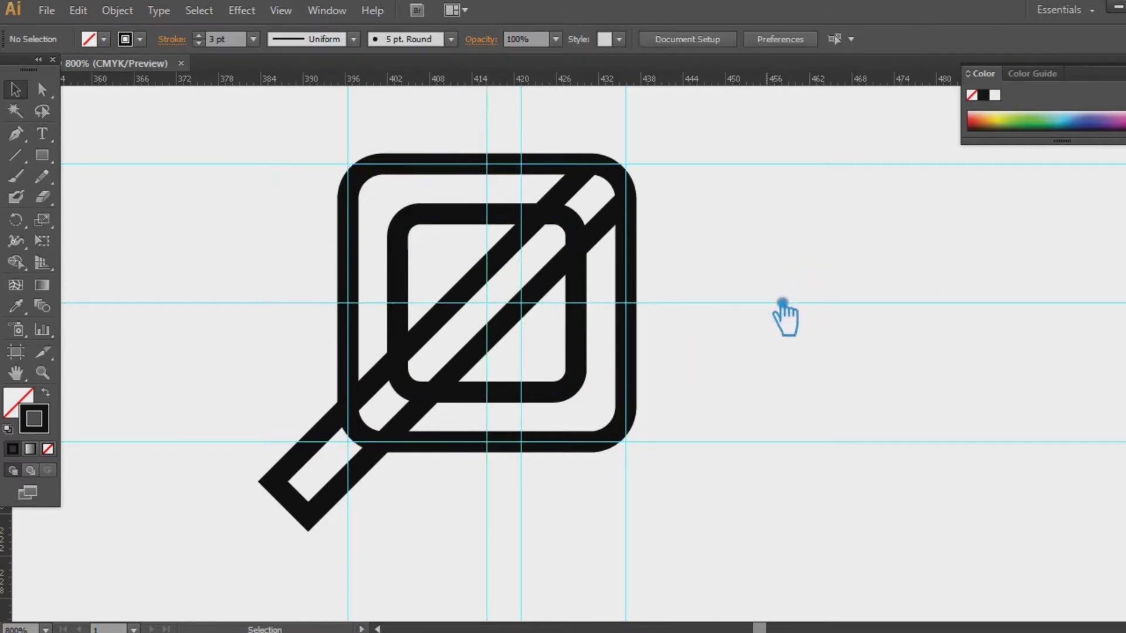
{"action": "key", "text": "ctrl+minus"}
{"action": "key", "text": "ctrl+minus"}
{"action": "key", "text": "ctrl+minus"}
{"action": "key", "text": "ctrl+minus"}
{"action": "key", "text": "ctrl+minus"}
{"action": "key", "text": "ctrl+plus"}
{"action": "key", "text": "ctrl+plus"}
{"action": "key", "text": "ctrl+plus"}
{"action": "key", "text": "ctrl+plus"}
{"action": "key", "text": "ctrl+plus"}
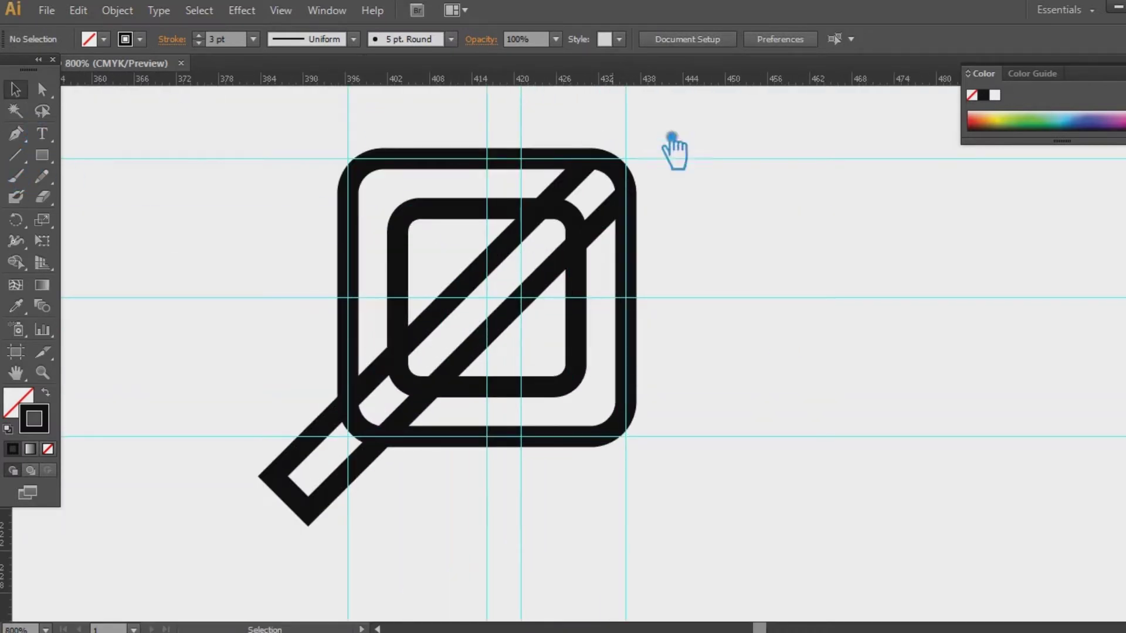
- Add an anchor point on the outer square's upper-right corner and delete the corner segment between the bar's two ends
{"action": "left_click", "coordinate": [633, 184]}
{"action": "key", "text": "p"}
{"action": "left_click", "coordinate": [626, 172]}
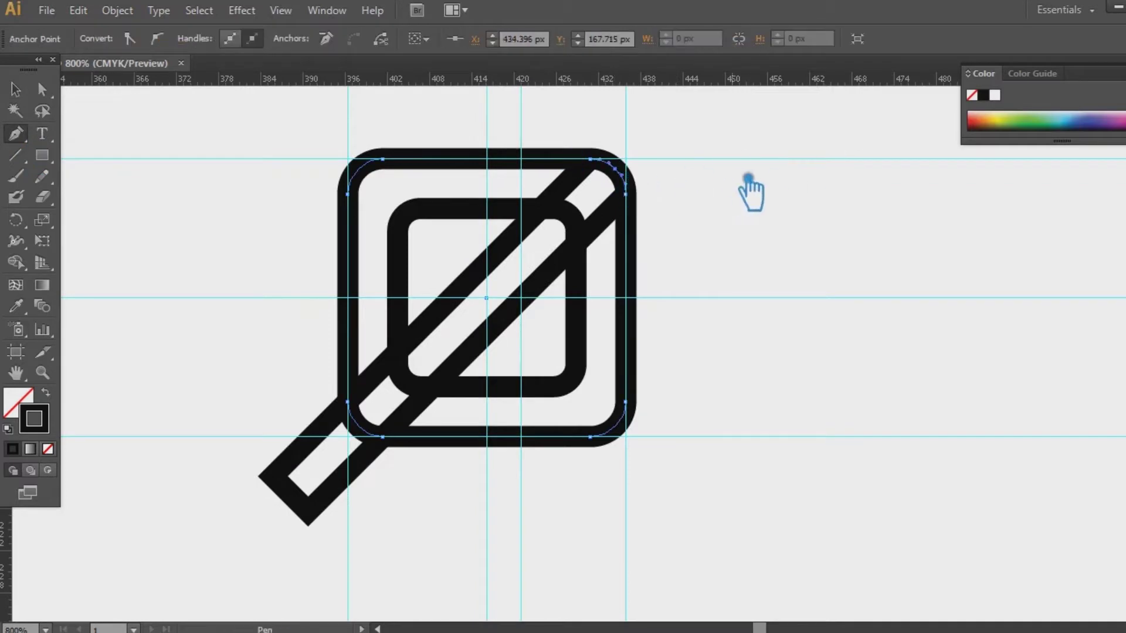
{"action": "key", "text": "Delete"}
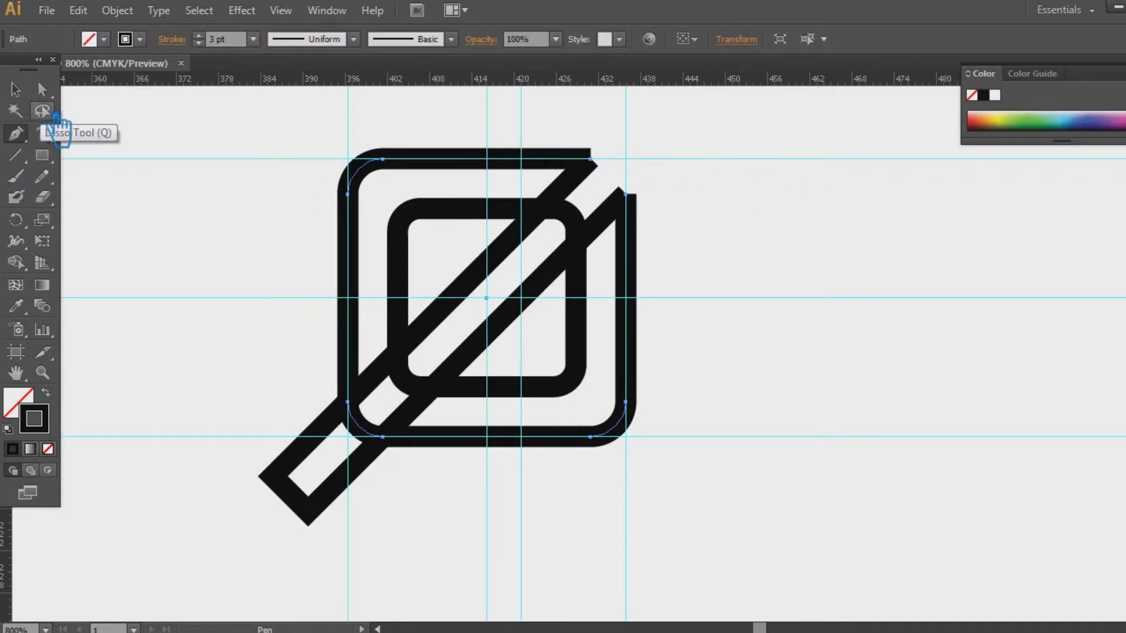
{"action": "left_click", "coordinate": [15, 89]}
{"action": "left_click", "coordinate": [890, 255]}
- Hide the ruler guides
{"action": "left_click", "coordinate": [499, 351]}
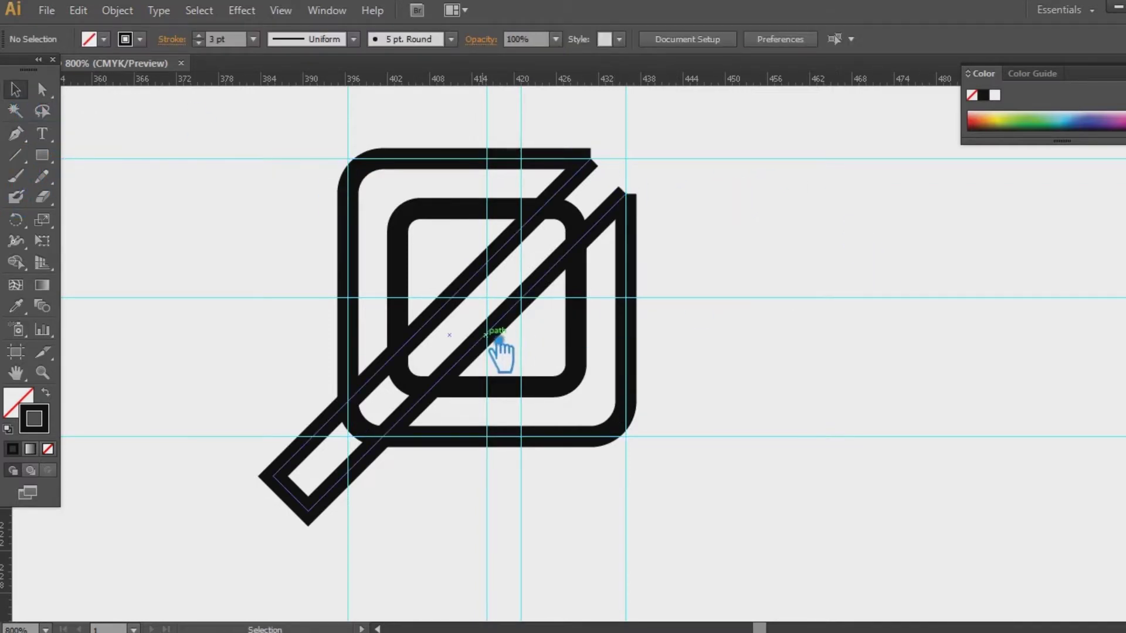
{"action": "key", "text": "ctrl+semicolon"}
{"action": "left_click", "coordinate": [836, 344]}
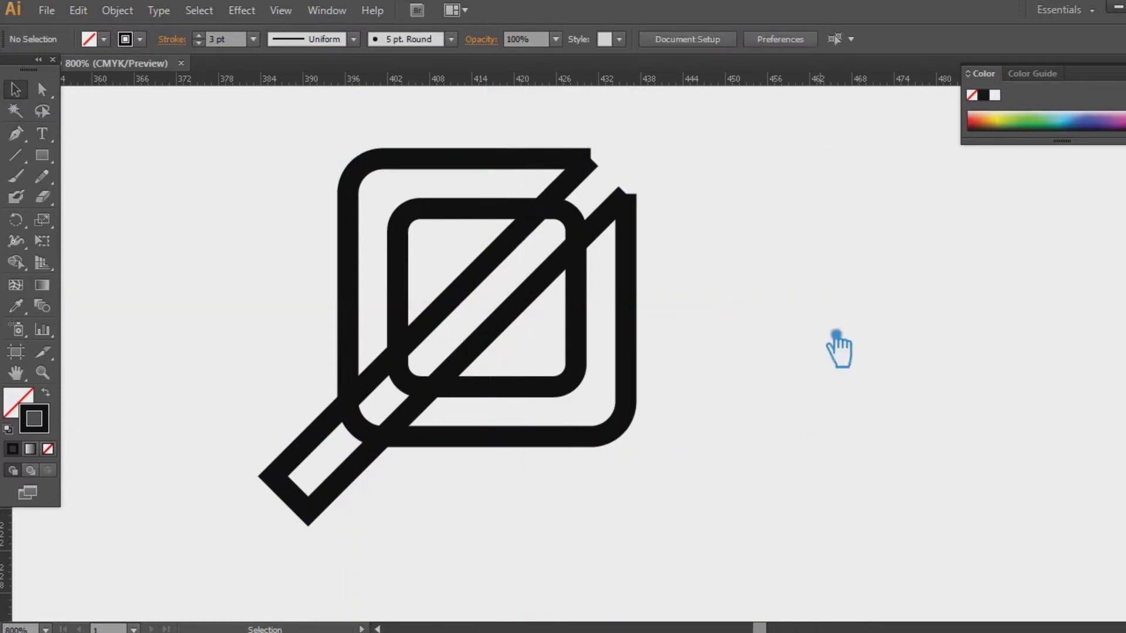
- Shorten the diagonal bar so its lower end stops at the center of the squares
{"action": "left_click", "coordinate": [507, 332]}
{"action": "key", "text": "a"}
{"action": "key", "text": "ctrl+semicolon"}
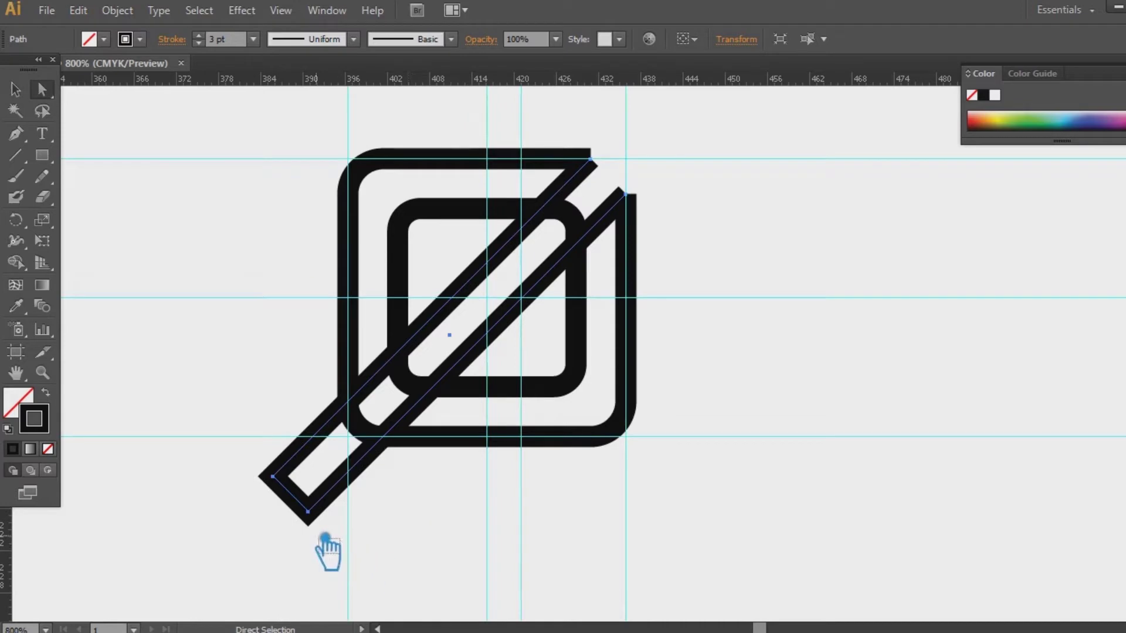
{"action": "left_click", "coordinate": [309, 510]}
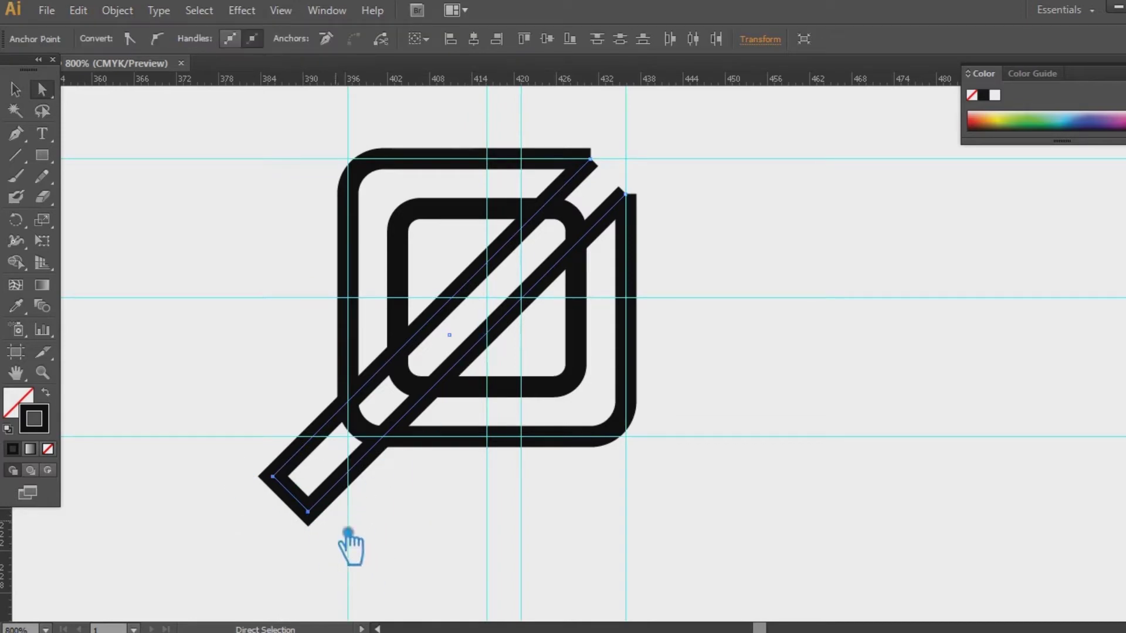
{"action": "left_click", "coordinate": [308, 511]}
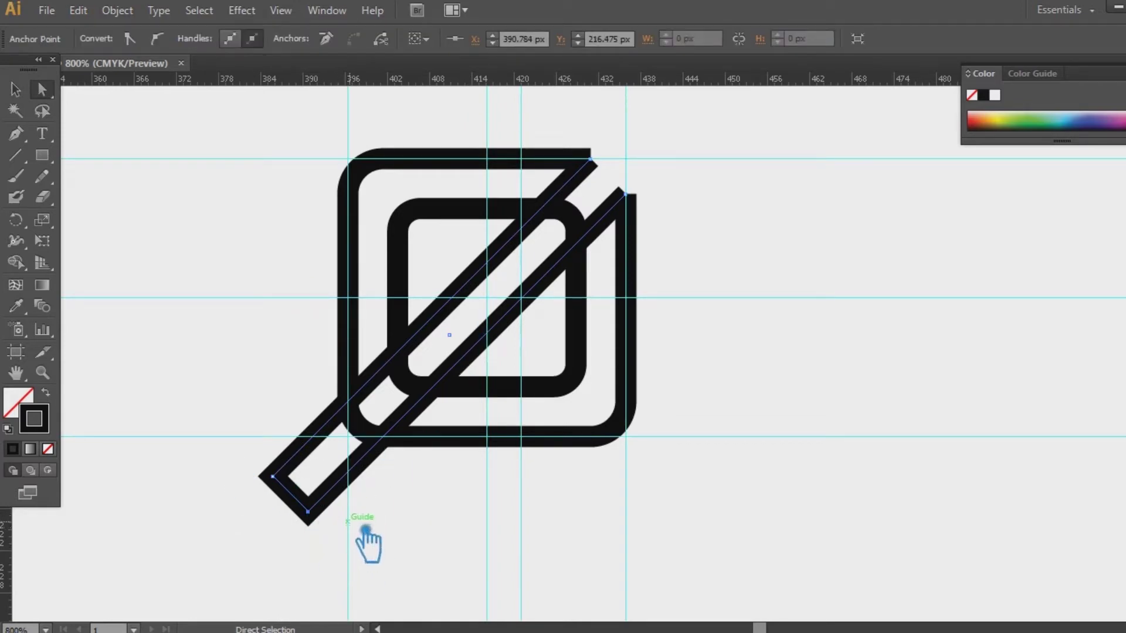
{"action": "left_click", "coordinate": [16, 133]}
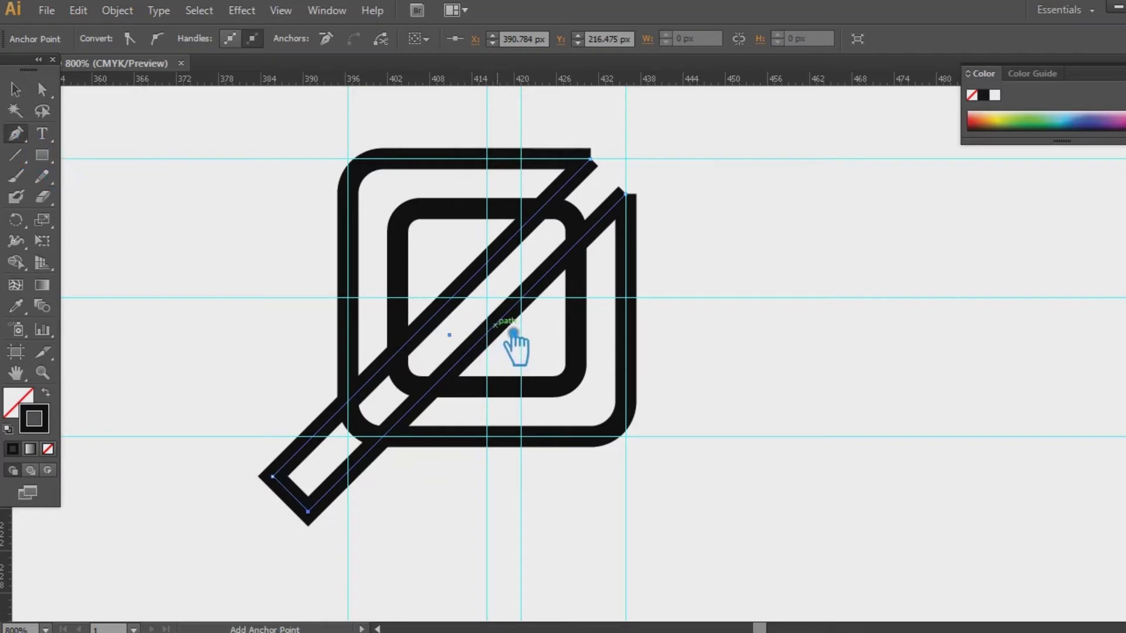
{"action": "left_click", "coordinate": [16, 89]}
{"action": "left_click", "coordinate": [141, 201]}
{"action": "left_click", "coordinate": [16, 155]}
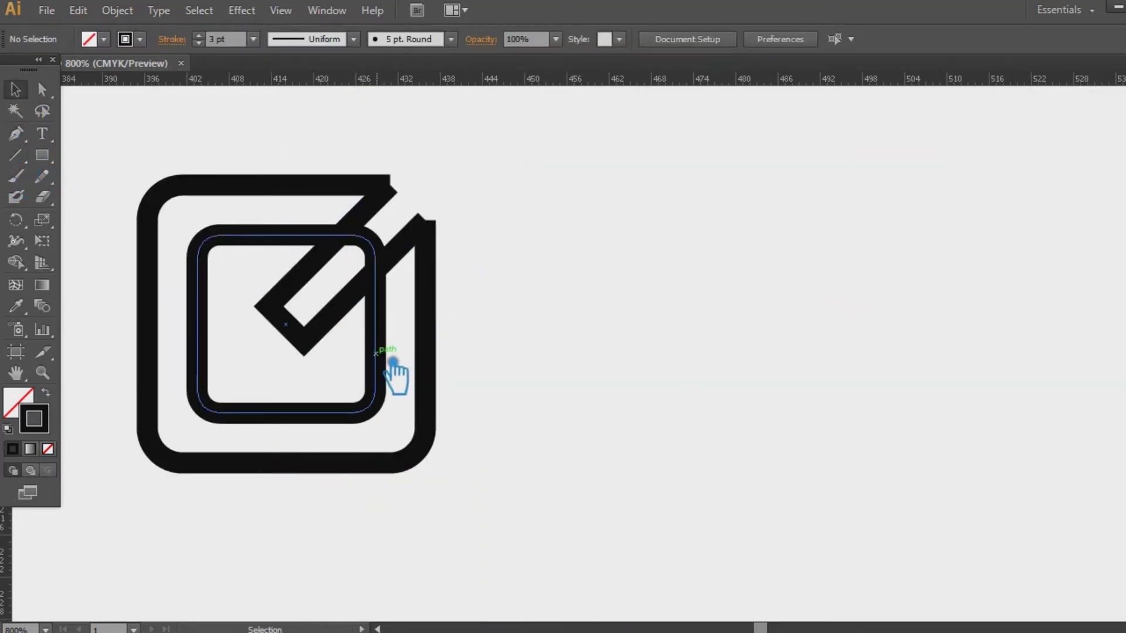
- Add anchor points on the inner square where the bar's edges cross it and delete the upper-right corner segments between them
{"action": "left_click", "coordinate": [391, 364]}
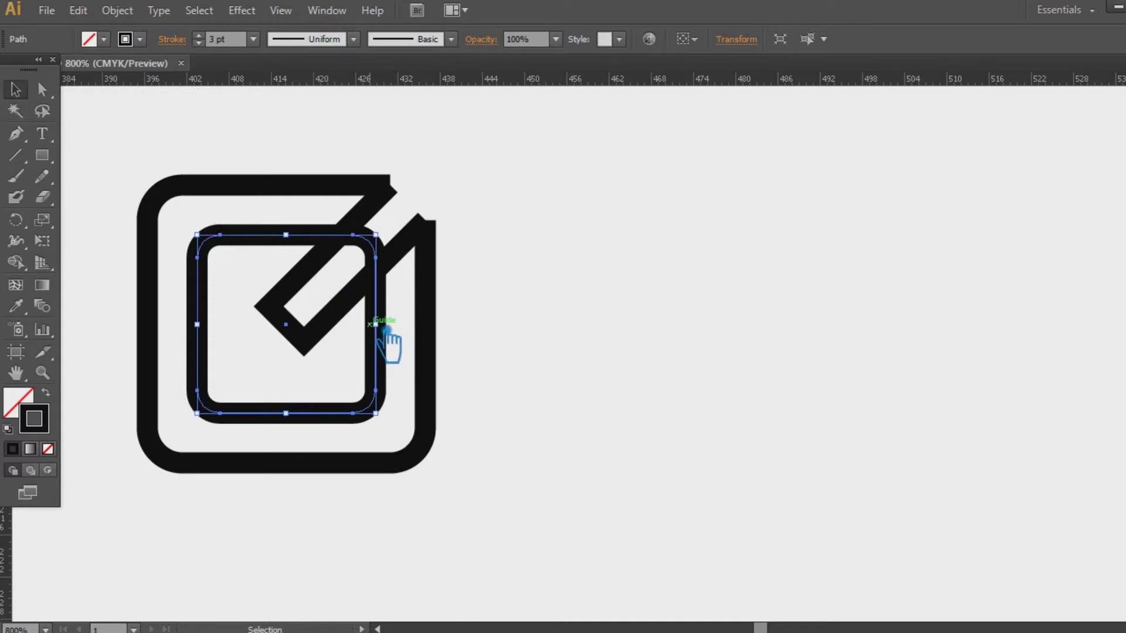
{"action": "key", "text": "p"}
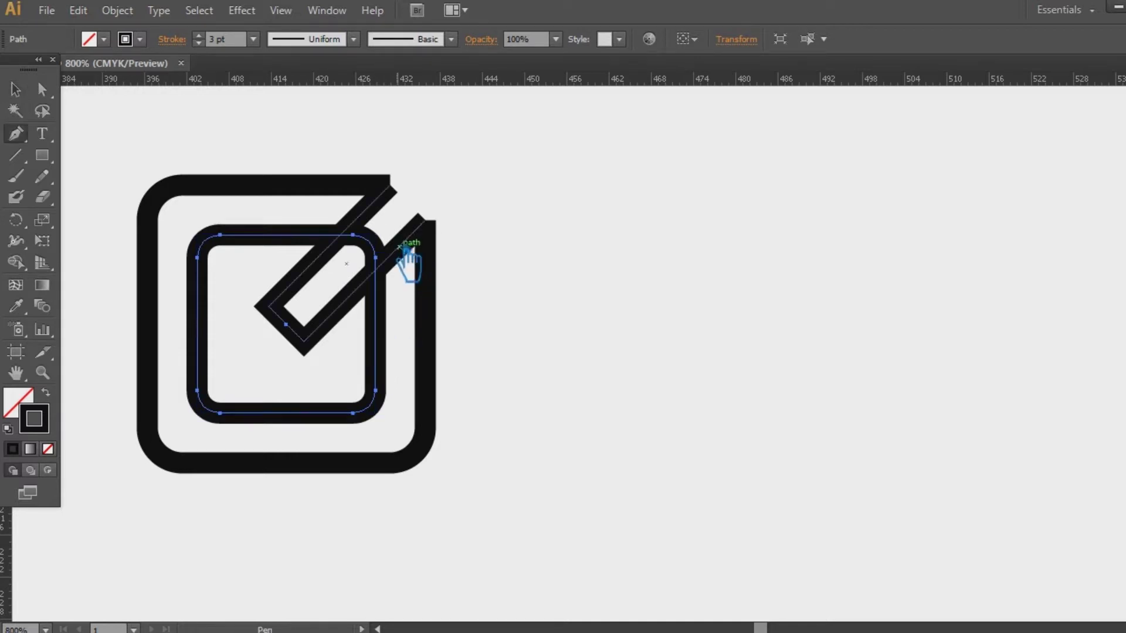
{"action": "left_click", "coordinate": [340, 235]}
{"action": "left_click", "coordinate": [375, 270]}
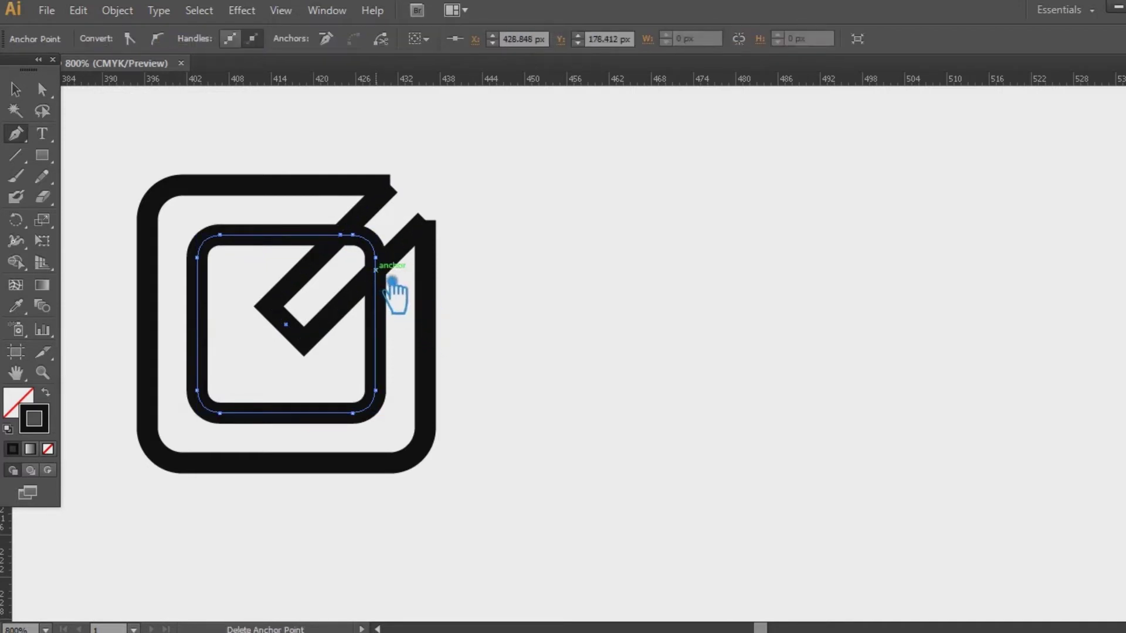
{"action": "key", "text": "a"}
{"action": "left_click", "coordinate": [376, 258]}
{"action": "key", "text": "Delete"}
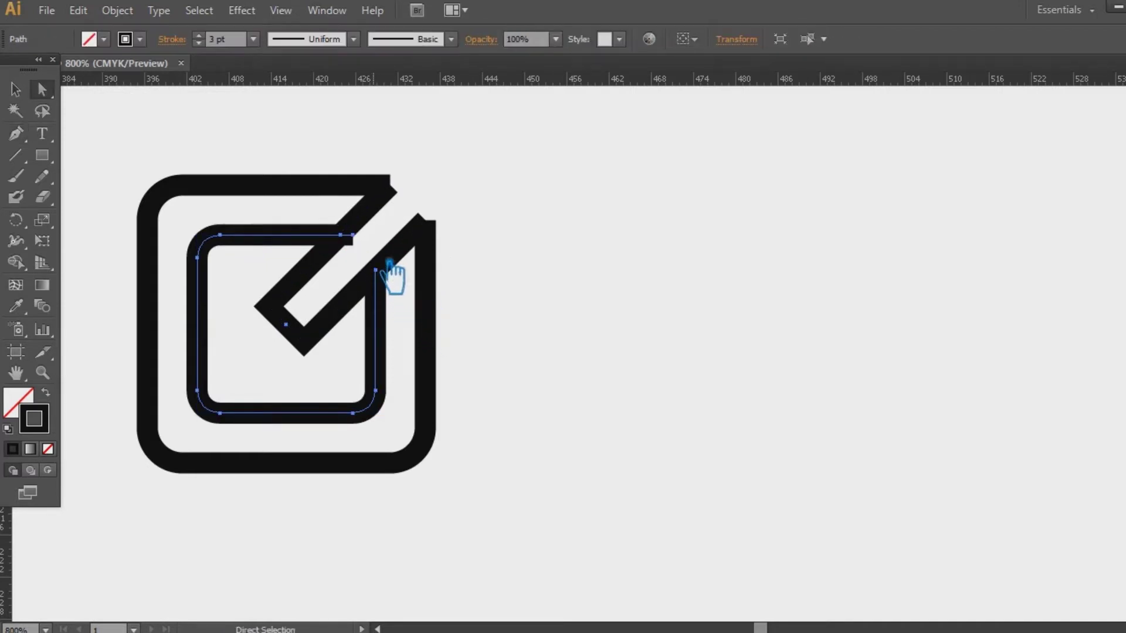
{"action": "left_click_drag", "start_coordinate": [368, 243], "coordinate": [368, 243]}
{"action": "left_click", "coordinate": [374, 224]}
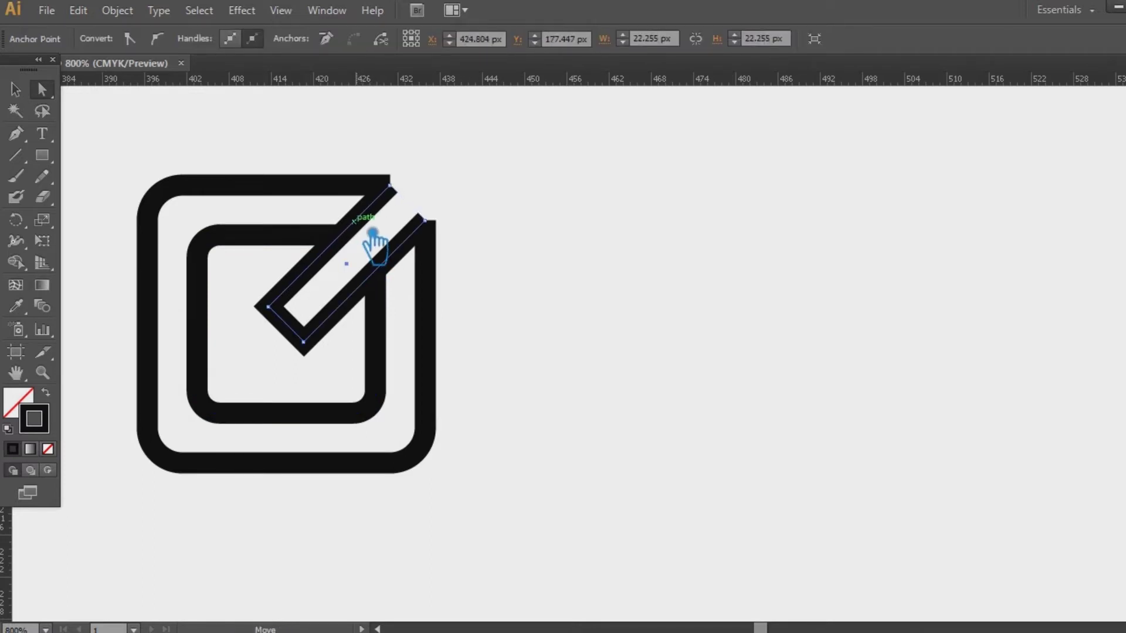
- Add anchor points on both long edges of the diagonal bar where the inner square's open ends meet it
{"action": "key", "text": "p"}
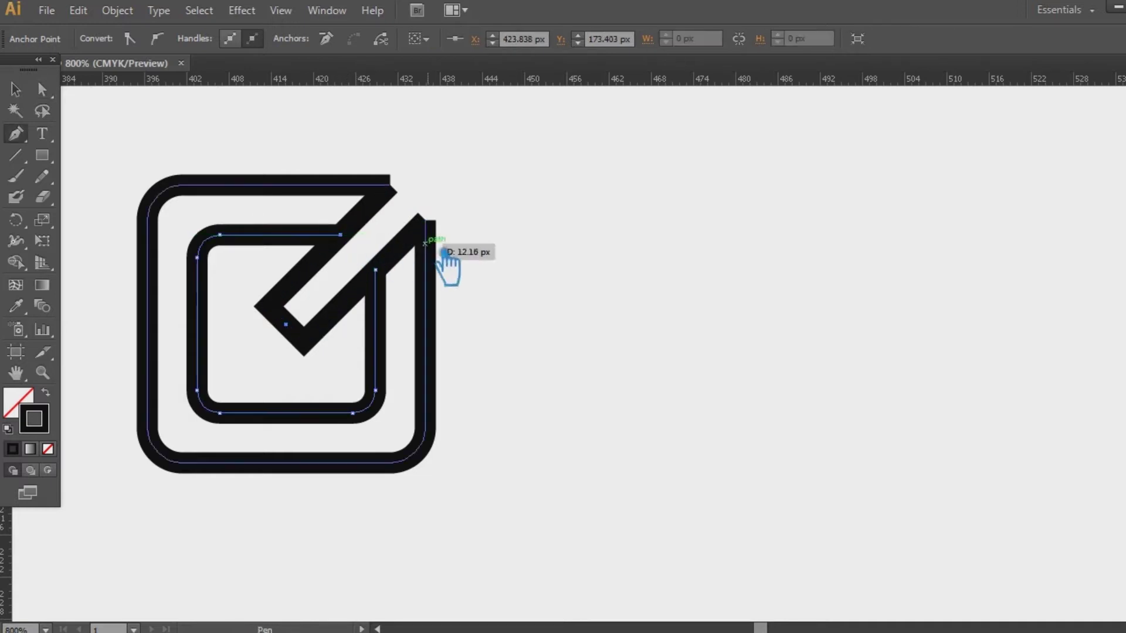
{"action": "left_click", "coordinate": [15, 89]}
{"action": "left_click", "coordinate": [382, 234]}
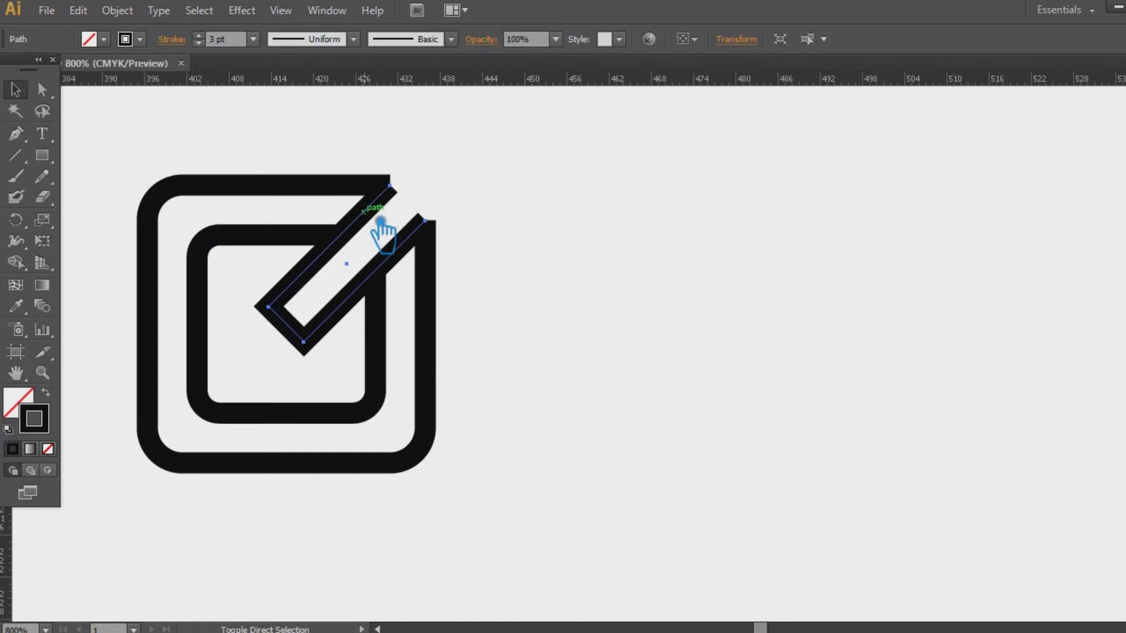
{"action": "key", "text": "p"}
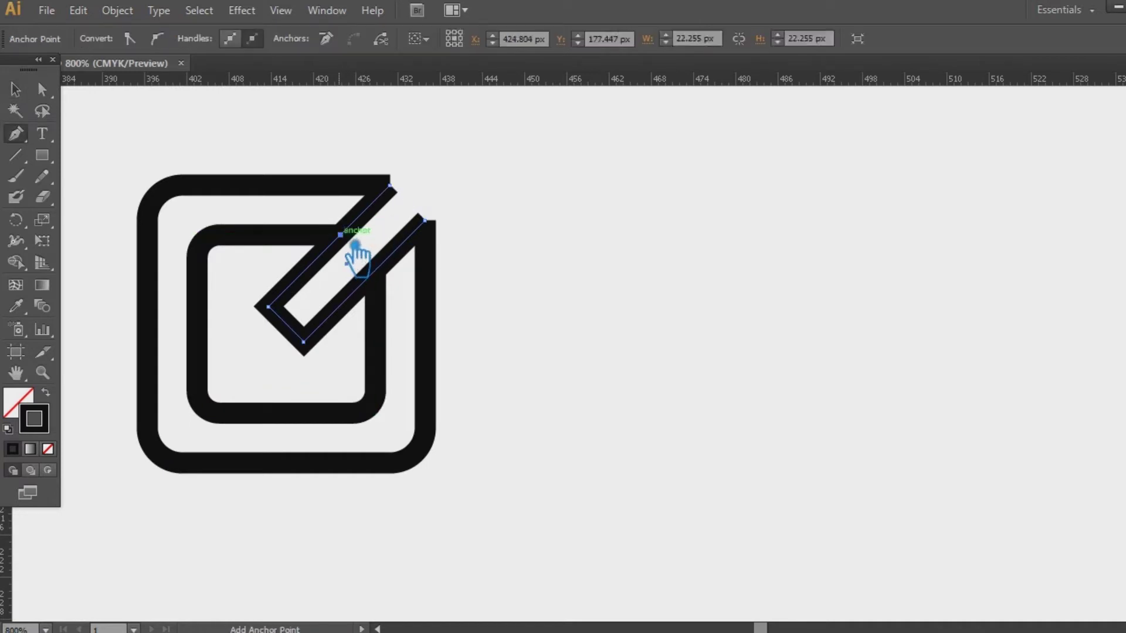
{"action": "left_click", "coordinate": [375, 270]}
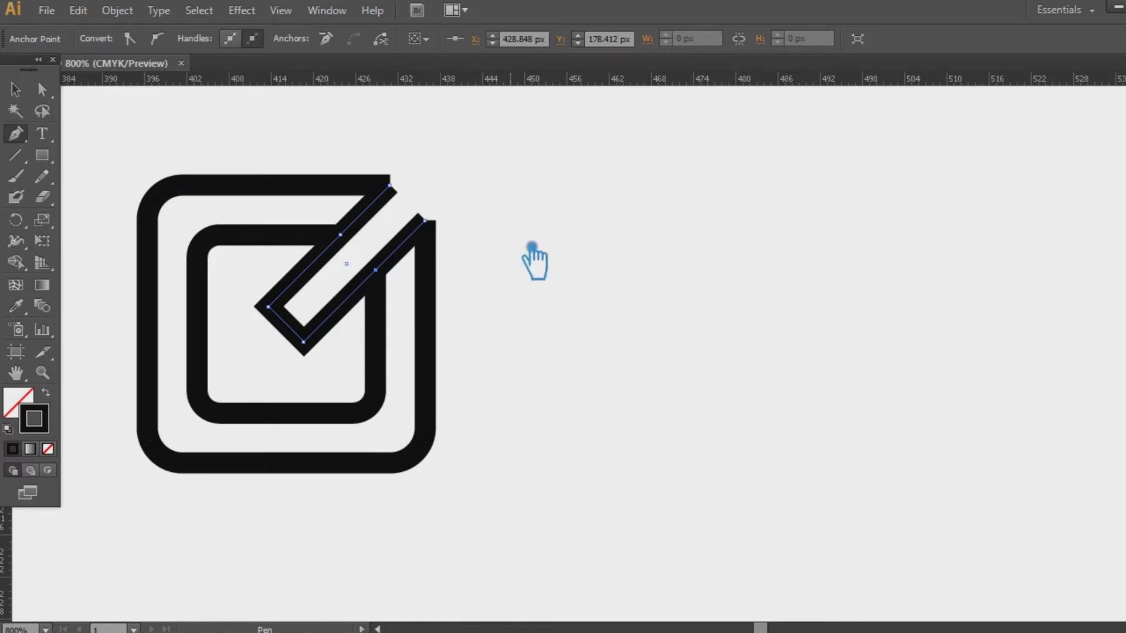
{"action": "left_click", "coordinate": [533, 209]}
{"action": "key", "text": "ctrl+z"}
- Join the diagonal bar's two open ends to the outer square's open ends to form one continuous path
{"action": "left_click", "coordinate": [42, 89]}
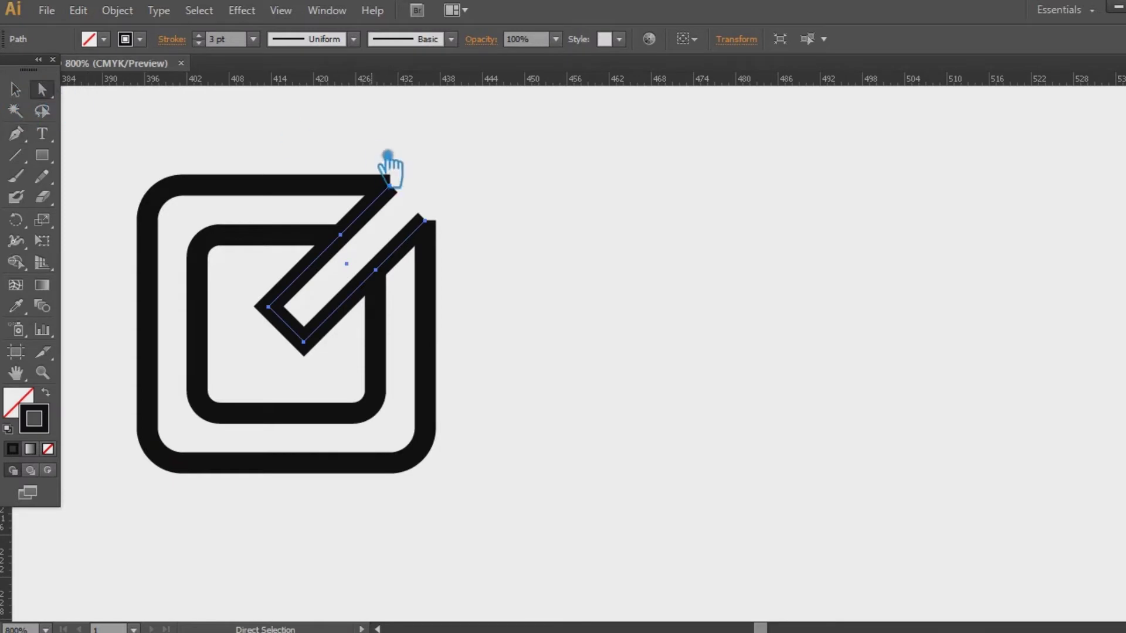
{"action": "left_click", "coordinate": [427, 226]}
{"action": "right_click", "coordinate": [426, 210]}
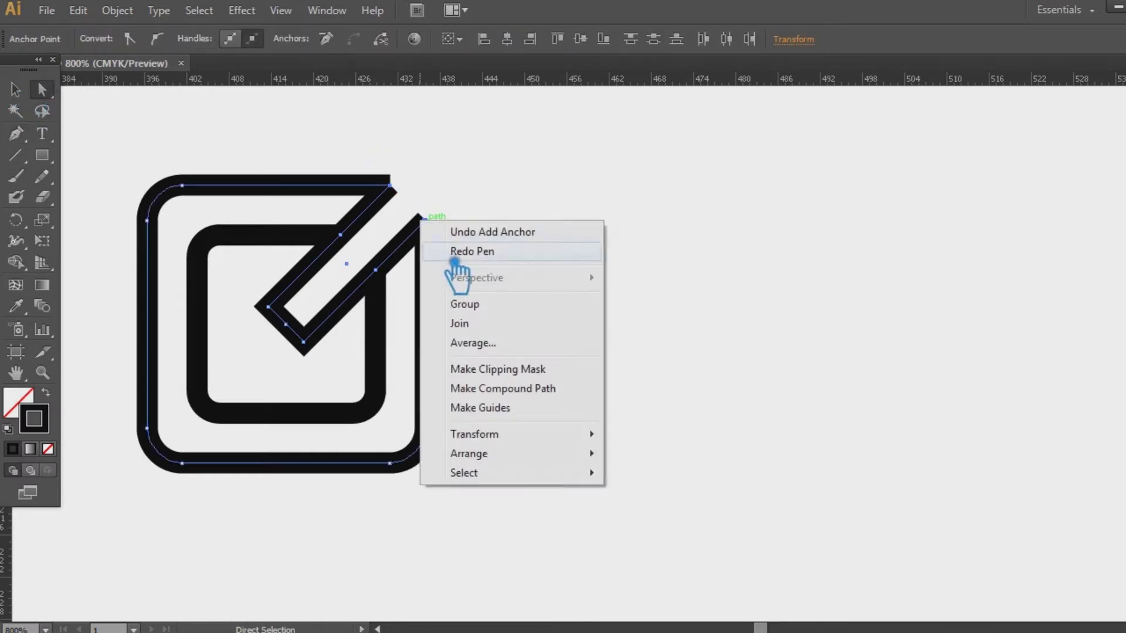
{"action": "left_click", "coordinate": [469, 311]}
{"action": "key", "text": "Return"}
{"action": "left_click", "coordinate": [399, 173]}
{"action": "left_click", "coordinate": [423, 217]}
{"action": "right_click", "coordinate": [394, 186]}
{"action": "left_click", "coordinate": [458, 293]}
{"action": "right_click", "coordinate": [427, 217]}
{"action": "left_click", "coordinate": [459, 343]}
{"action": "left_click", "coordinate": [499, 256]}
{"action": "left_click", "coordinate": [440, 244]}
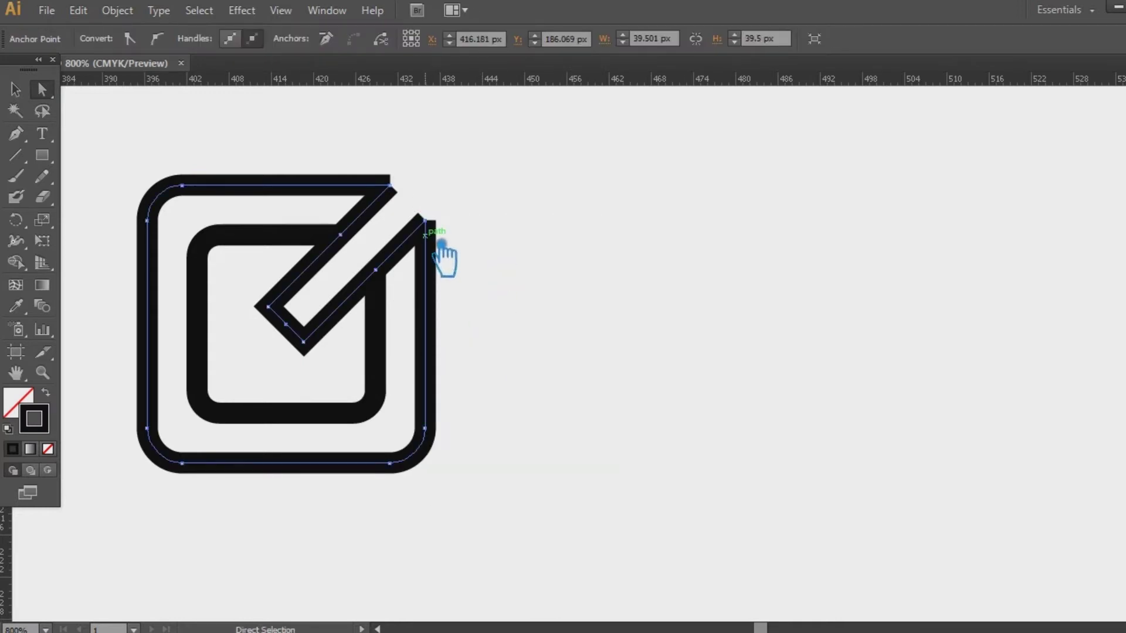
- Delete the redundant anchor points at the two corners where the bar meets the outer square to sharpen them
{"action": "key", "text": "minus"}
{"action": "left_click", "coordinate": [389, 185]}
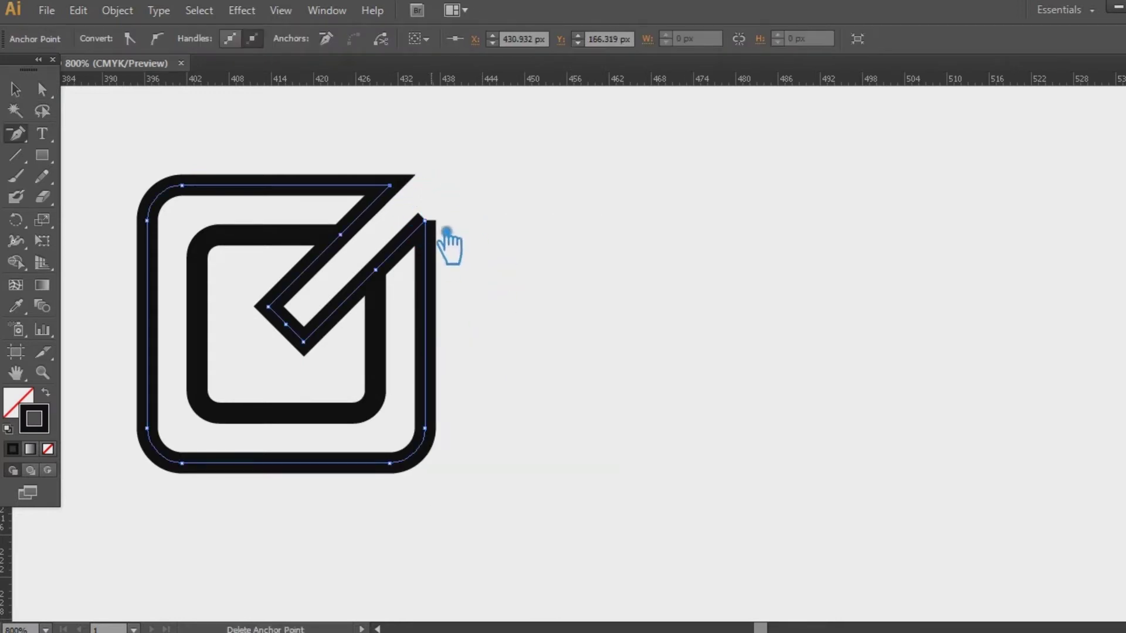
{"action": "key", "text": "v"}
{"action": "left_click", "coordinate": [653, 249]}
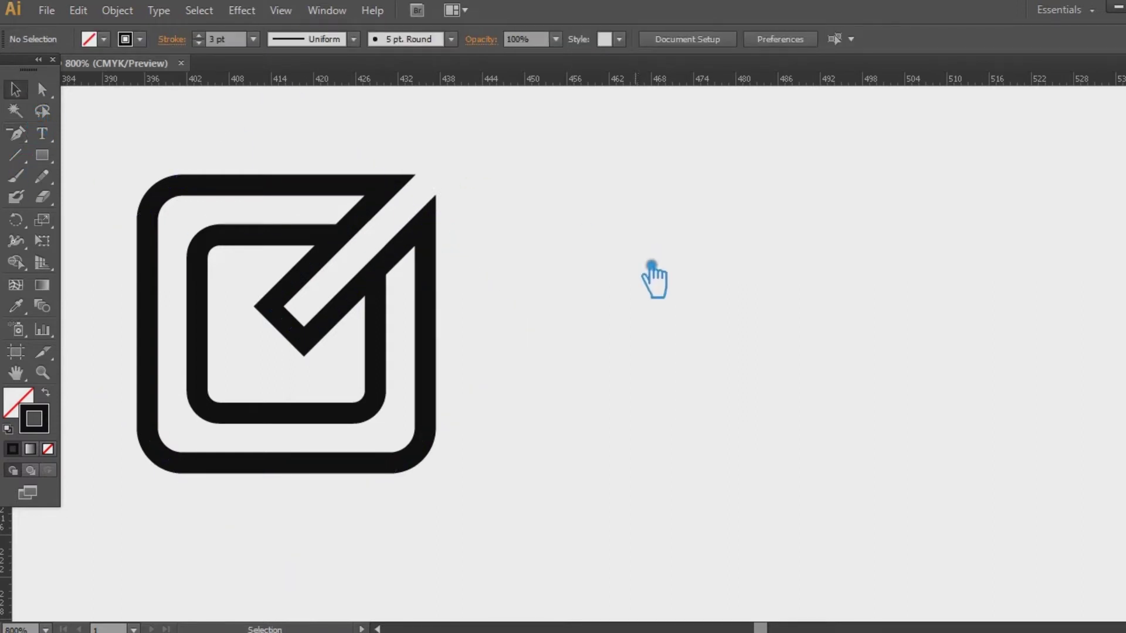
{"action": "left_click", "coordinate": [392, 340]}
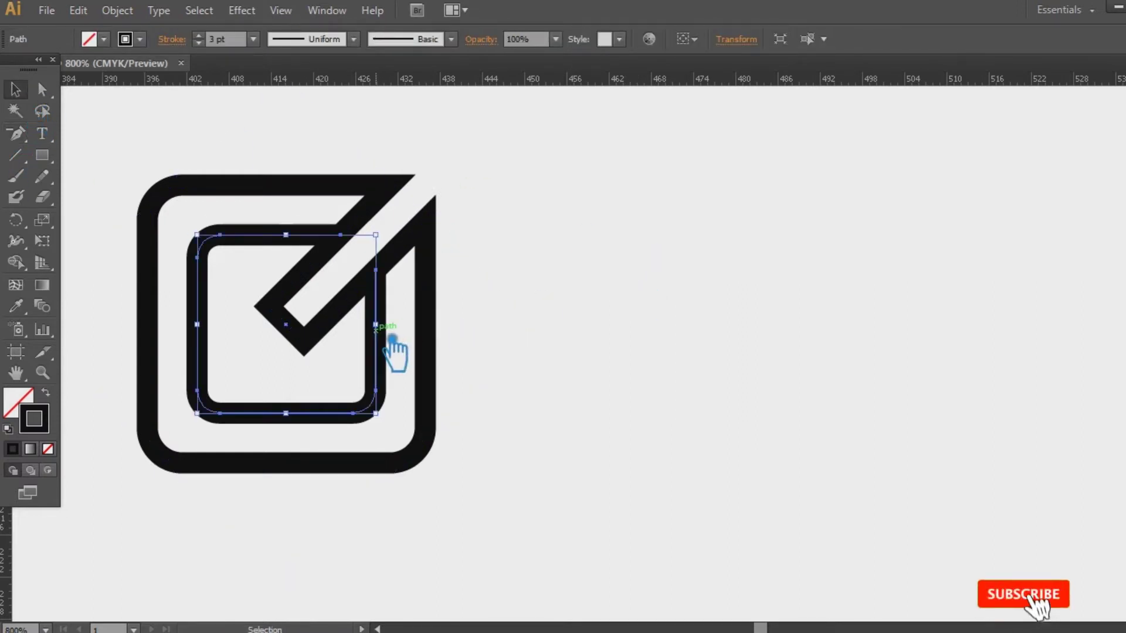
{"action": "key", "text": "Delete"}
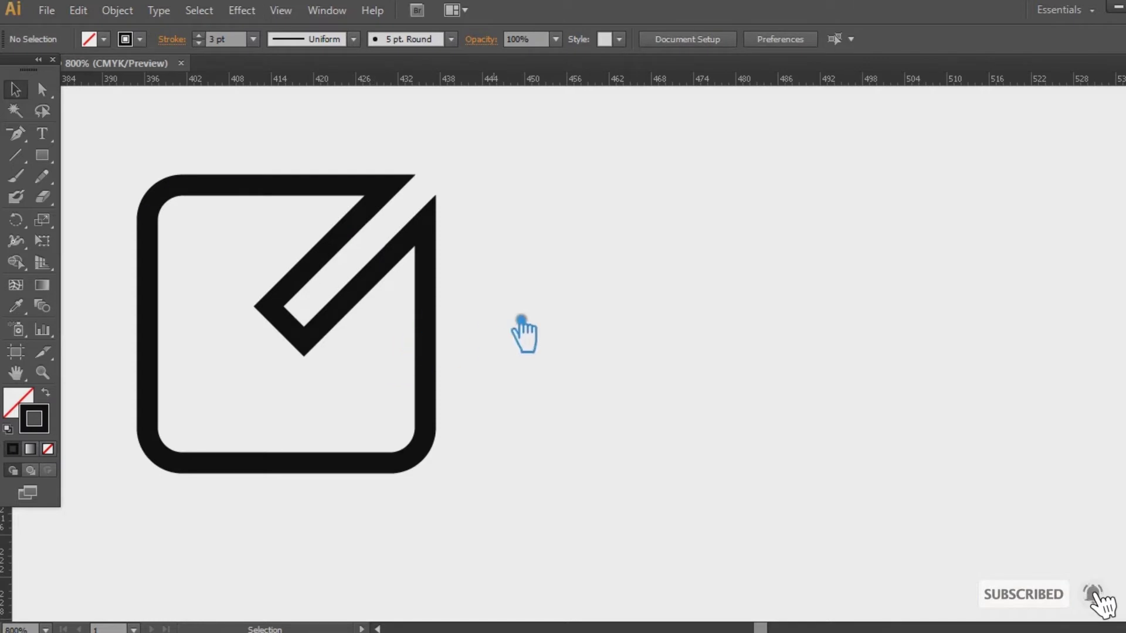
{"action": "key", "text": "ctrl+z"}
{"action": "left_click", "coordinate": [583, 273]}
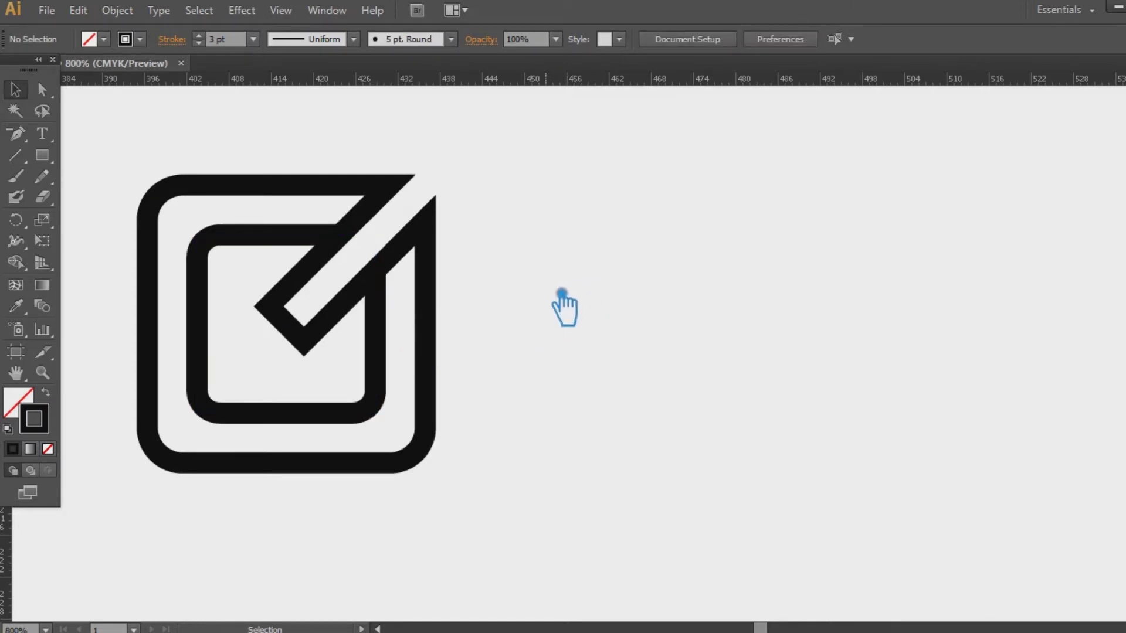
- Draw a rounded square the size of the logo's inner square and place it in the empty area right of the logo
{"action": "key", "text": "ctrl+minus"}
{"action": "left_click_drag", "start_coordinate": [666, 311], "coordinate": [610, 324]}
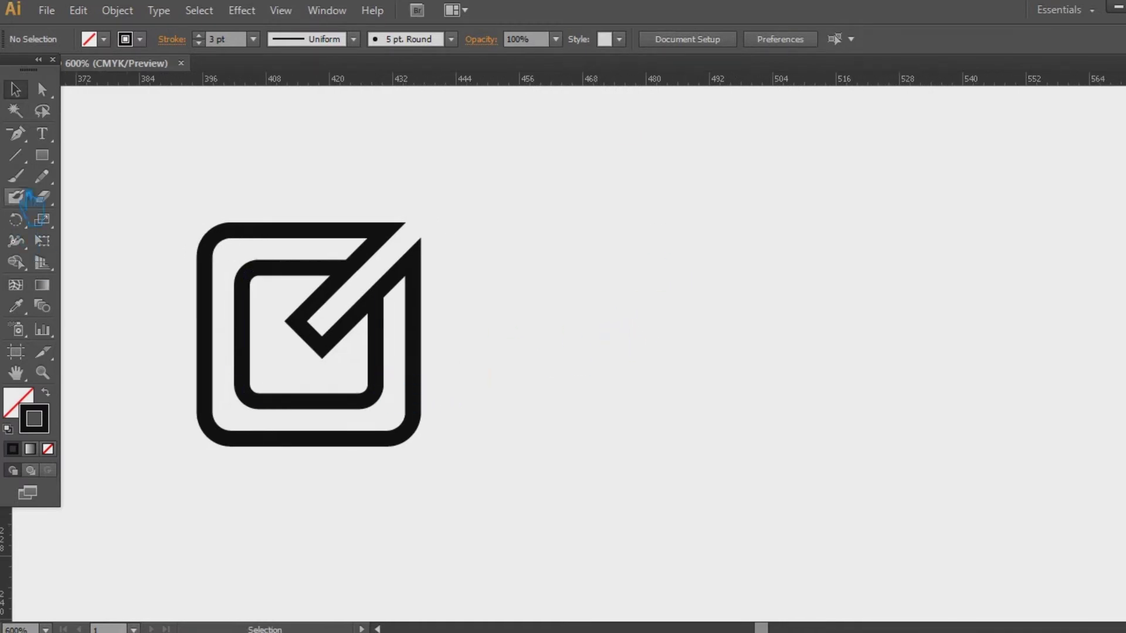
{"action": "left_click_drag", "start_coordinate": [42, 156], "coordinate": [109, 175]}
{"action": "left_click_drag", "start_coordinate": [255, 276], "coordinate": [371, 414]}
{"action": "key", "text": "v"}
{"action": "left_click_drag", "start_coordinate": [382, 370], "coordinate": [738, 351]}
{"action": "left_click", "coordinate": [669, 465]}
{"action": "left_click_drag", "start_coordinate": [745, 467], "coordinate": [703, 460]}
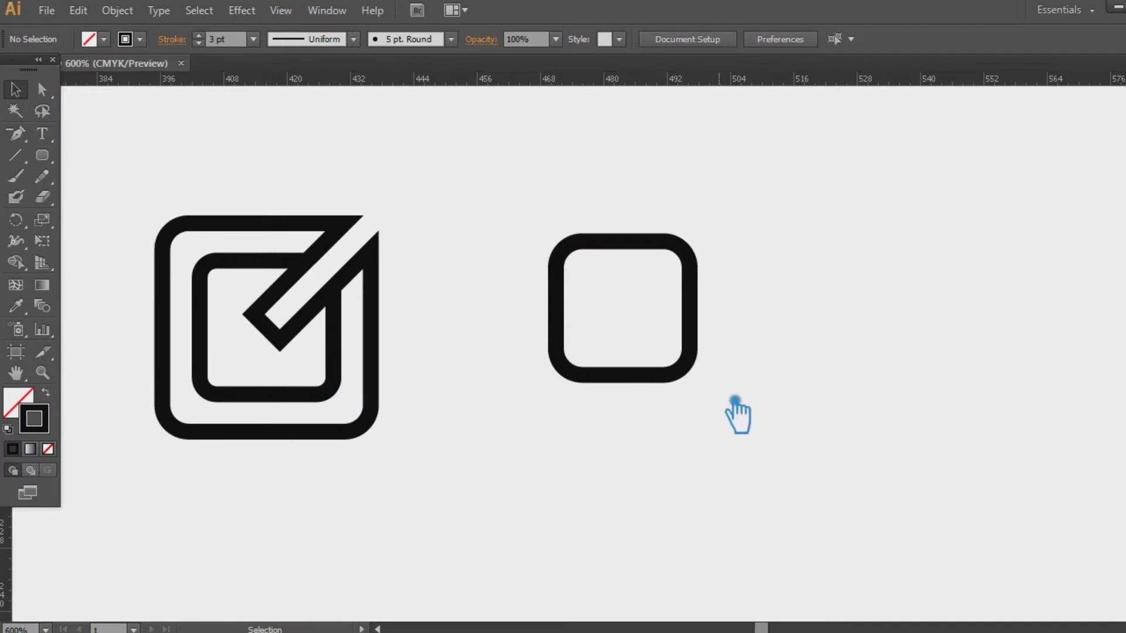
- Swap the new rounded square's fill and stroke to make it solid black, and add a smaller concentric copy inside it
{"action": "left_click", "coordinate": [698, 320]}
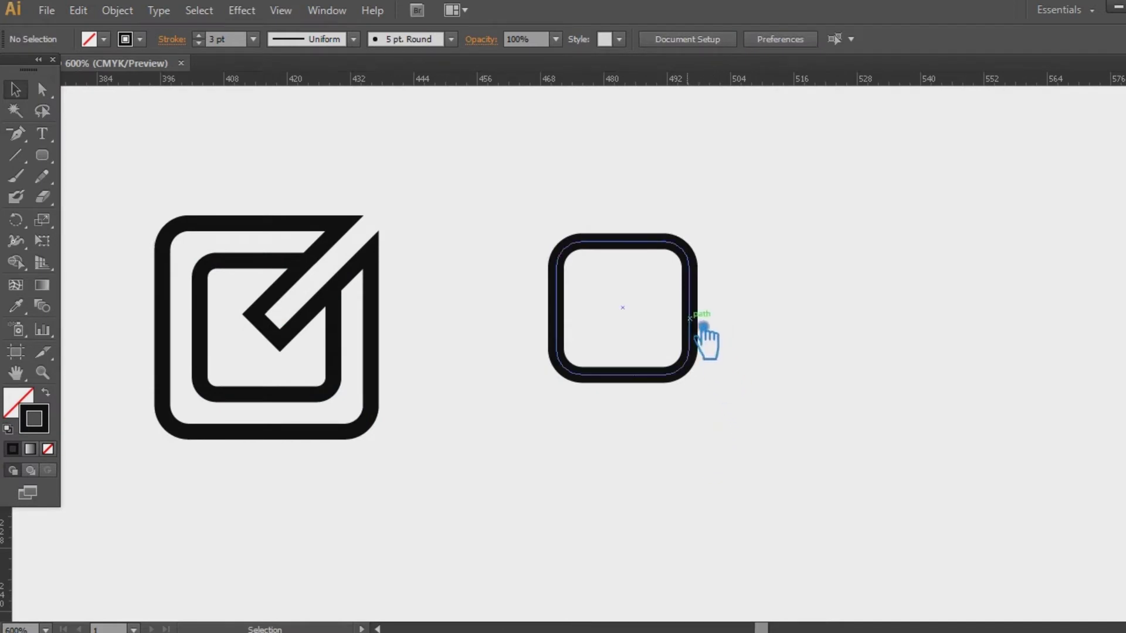
{"action": "left_click", "coordinate": [46, 392]}
{"action": "key", "text": "ctrl+plus"}
{"action": "left_click_drag", "start_coordinate": [827, 437], "coordinate": [1019, 432]}
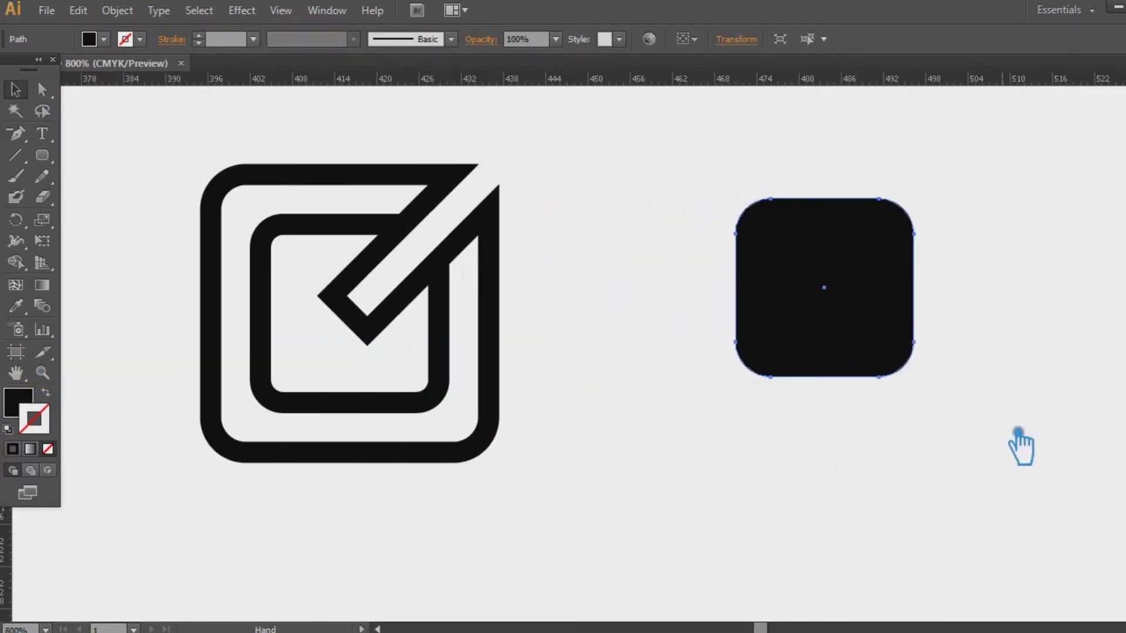
{"action": "left_click_drag", "start_coordinate": [925, 203], "coordinate": [912, 220]}
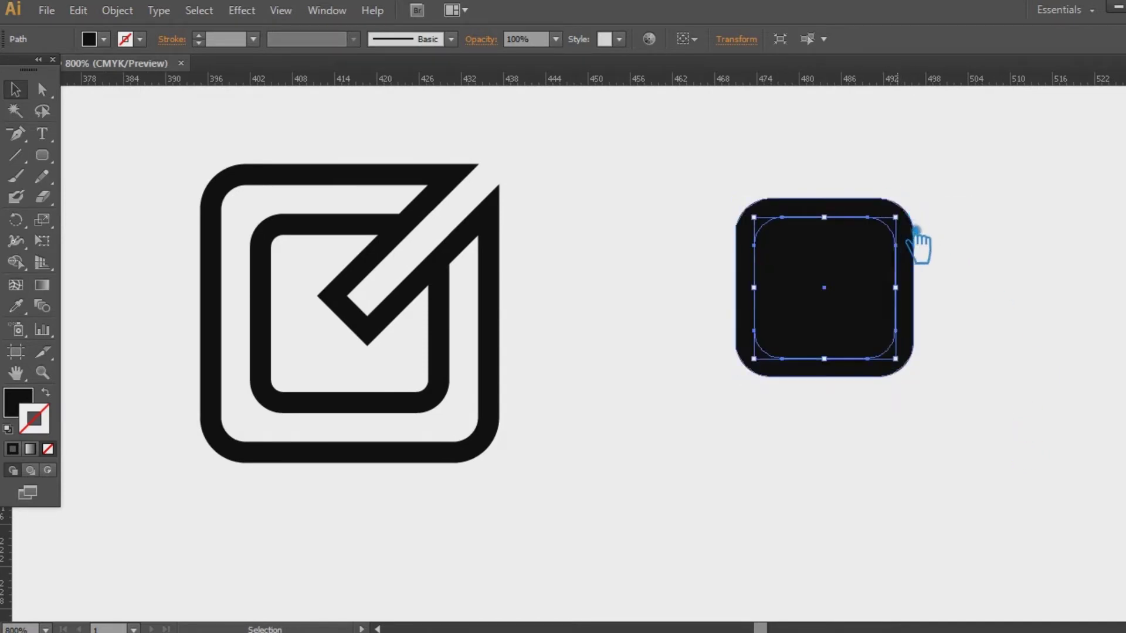
- Draw a 45-degree line from the solid square's center past its upper-right corner and give it a black 3 pt stroke
{"action": "key", "text": "backslash"}
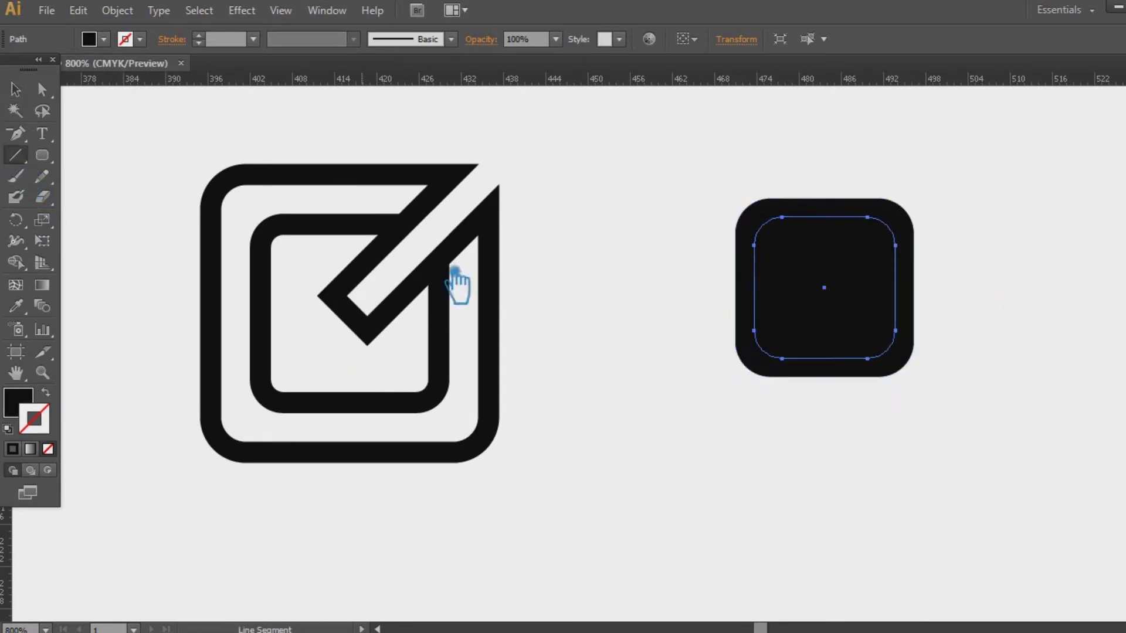
{"action": "left_click_drag", "start_coordinate": [837, 298], "coordinate": [989, 160]}
{"action": "left_click", "coordinate": [16, 89]}
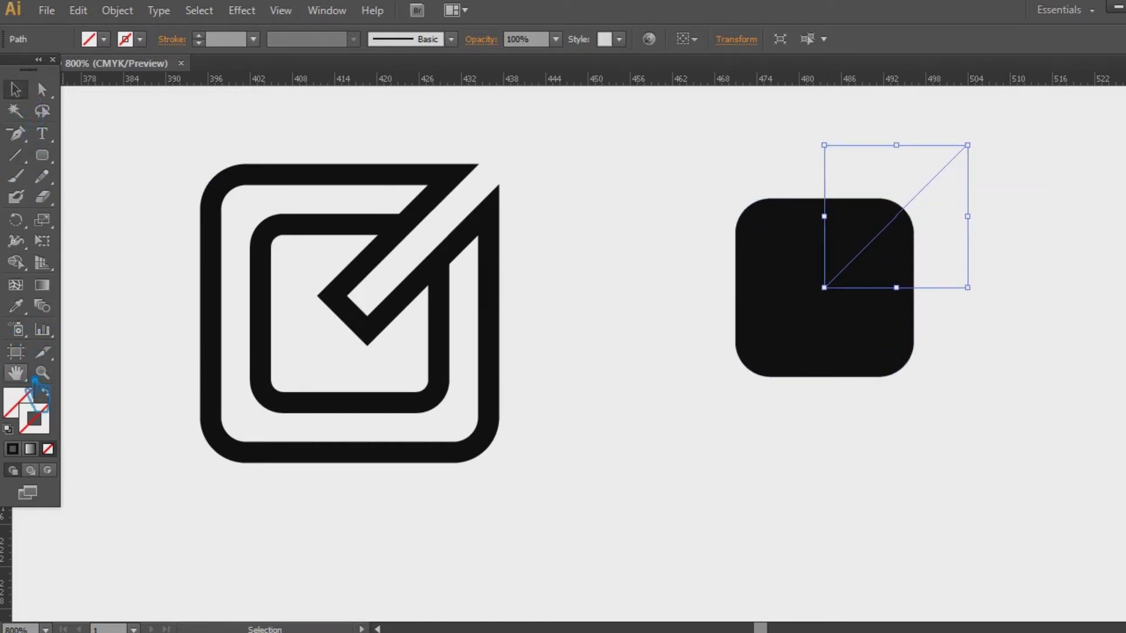
{"action": "left_click", "coordinate": [13, 449]}
{"action": "scroll", "coordinate": [210, 44], "scroll_direction": "down", "scroll_amount": 1}
{"action": "scroll", "coordinate": [213, 43], "scroll_direction": "up", "scroll_amount": 3}
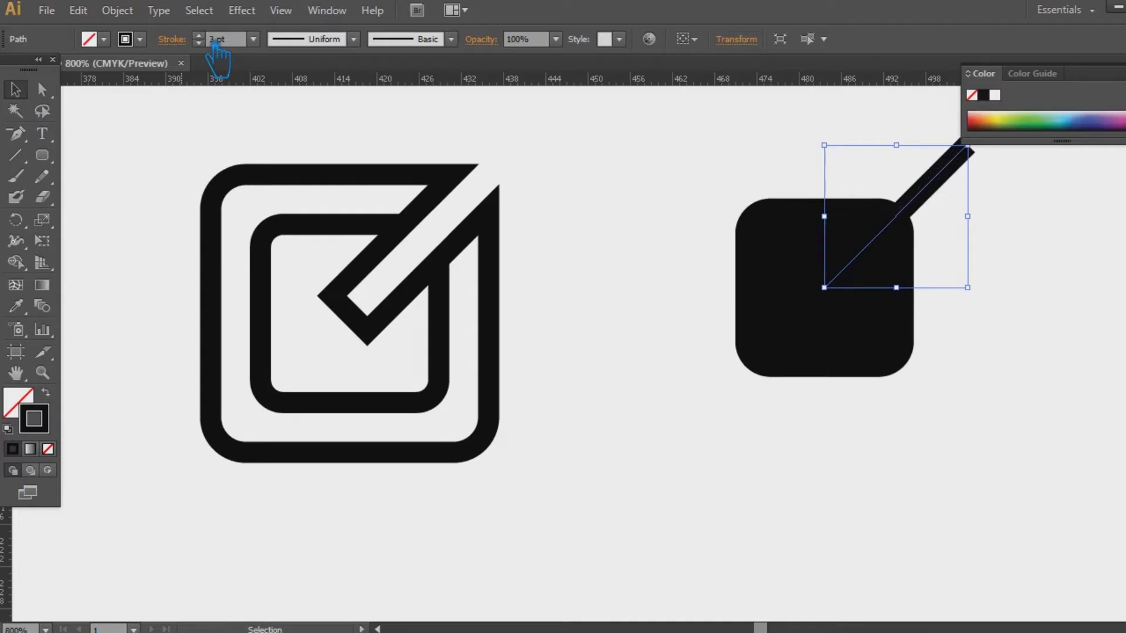
- Set the diagonal line's stroke weight to 4 pt
{"action": "key", "text": "space"}
{"action": "left_click_drag", "start_coordinate": [739, 446], "coordinate": [601, 531]}
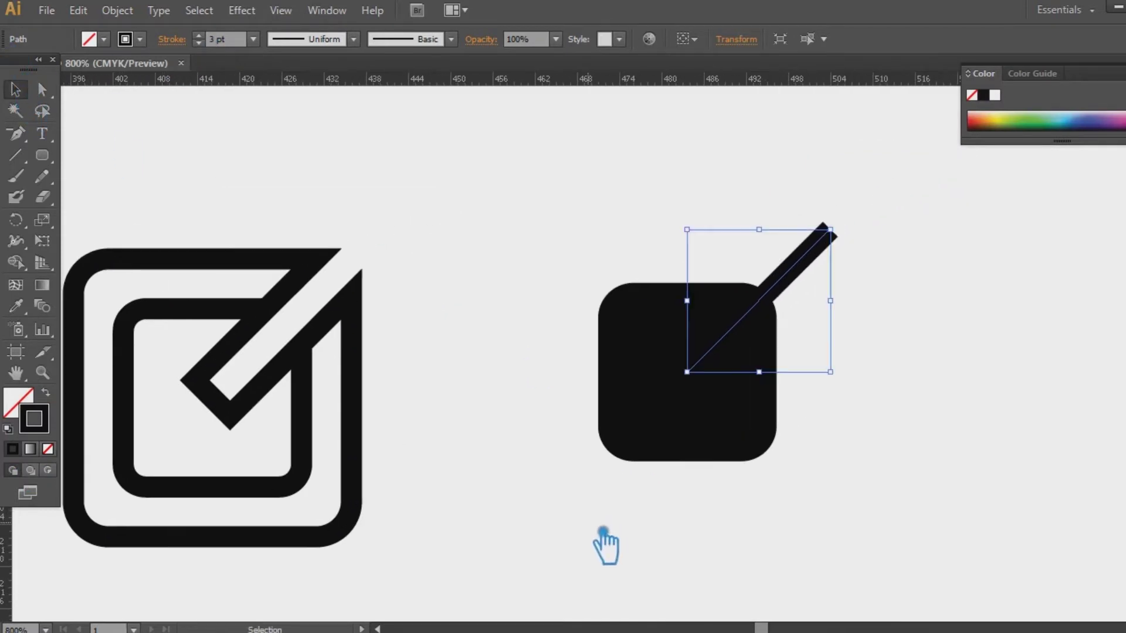
{"action": "key", "text": "ctrl+plus"}
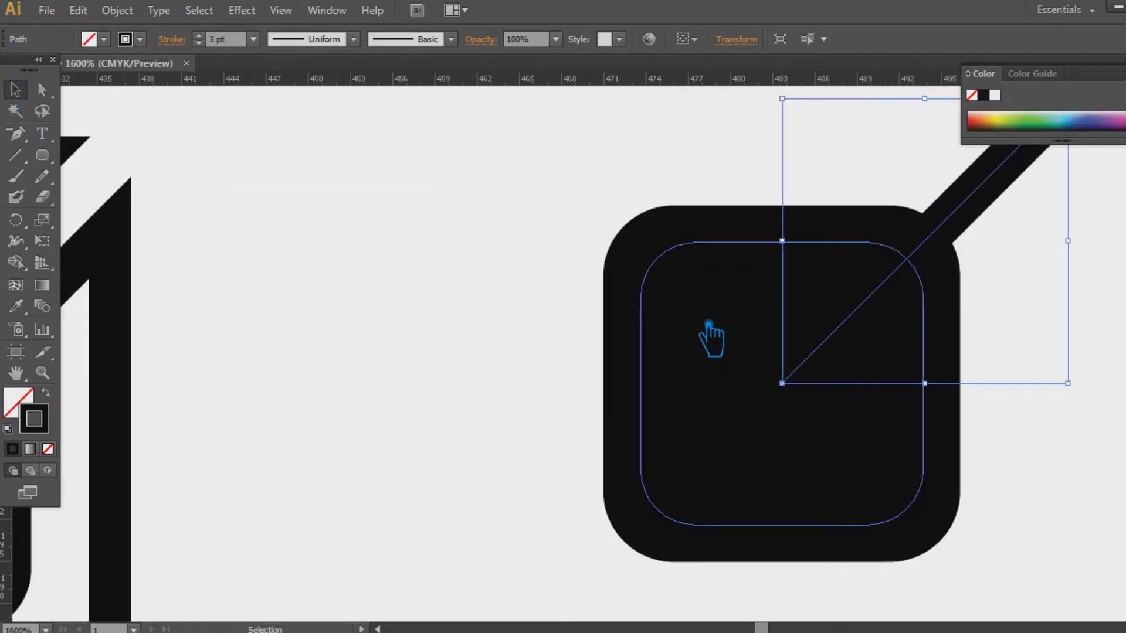
{"action": "left_click_drag", "start_coordinate": [711, 334], "coordinate": [469, 373]}
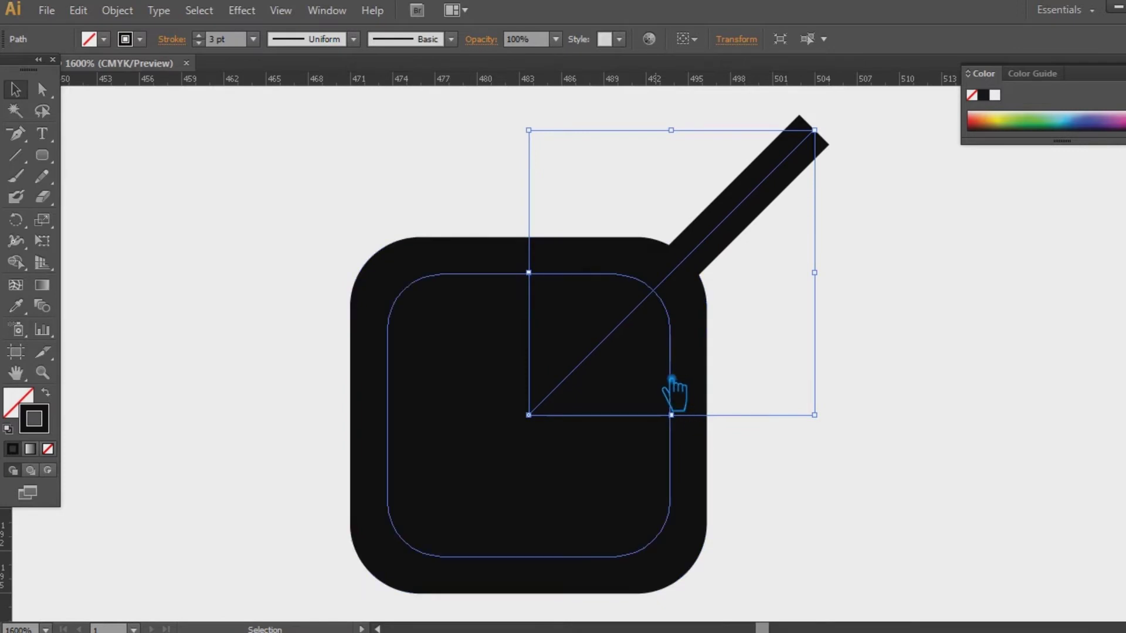
{"action": "left_click", "coordinate": [199, 35]}
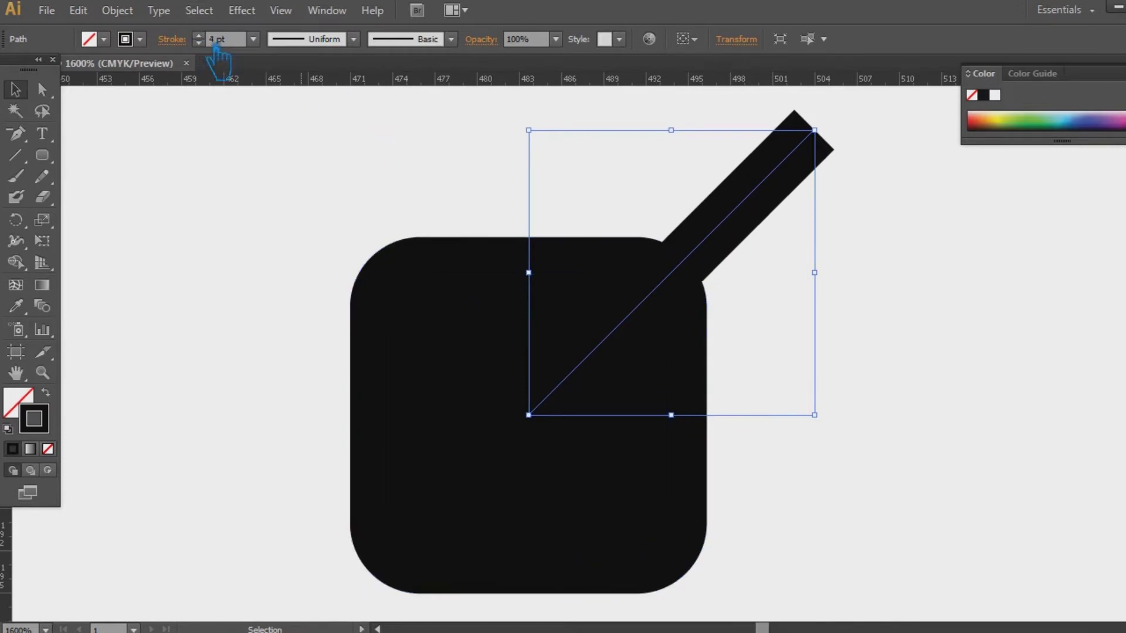
{"action": "left_click", "coordinate": [521, 329]}
{"action": "left_click_drag", "start_coordinate": [671, 273], "coordinate": [673, 285]}
{"action": "left_click", "coordinate": [769, 200]}
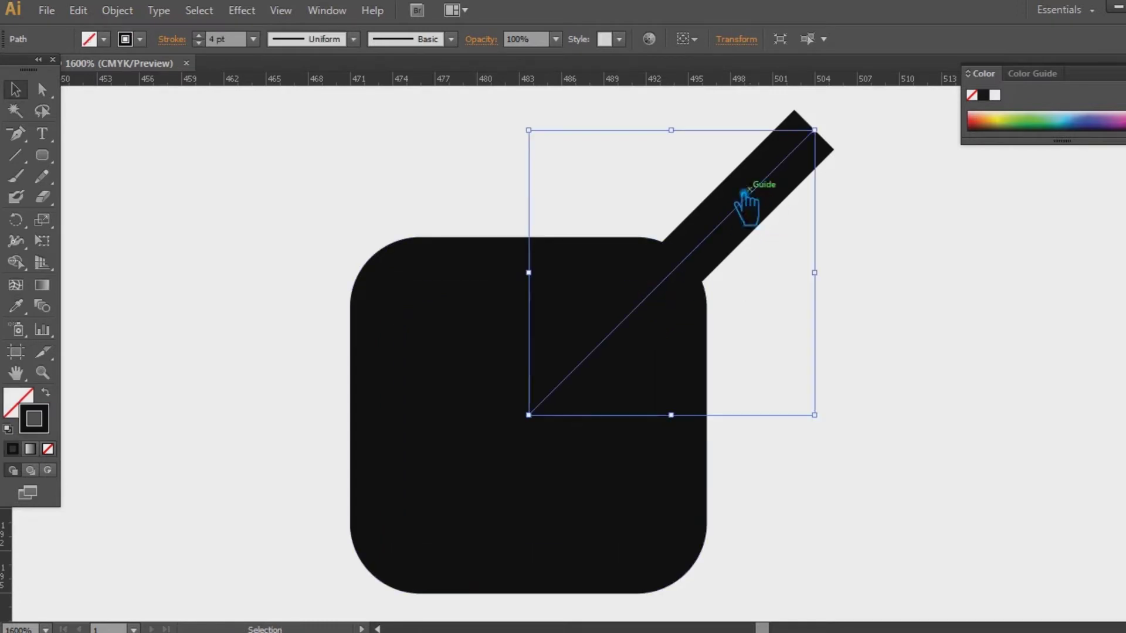
- Apply the 15 pt. Round brush to the diagonal line and set its stroke weight to 0.25 pt
{"action": "left_click", "coordinate": [353, 38]}
{"action": "left_click", "coordinate": [451, 39]}
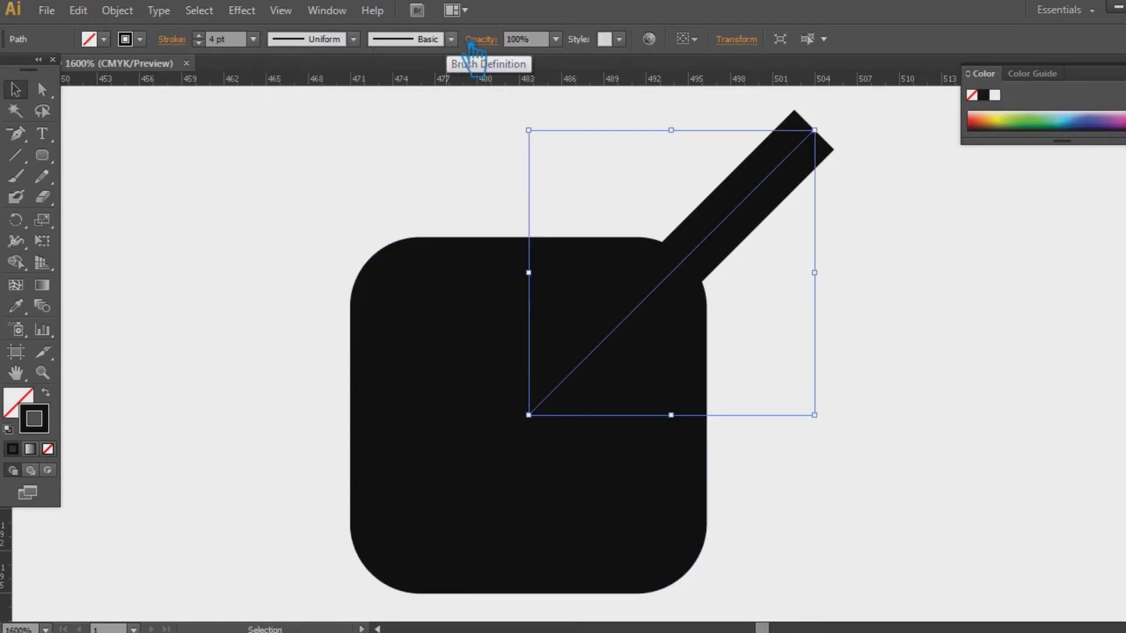
{"action": "left_click", "coordinate": [450, 38]}
{"action": "left_click", "coordinate": [338, 88]}
{"action": "left_click", "coordinate": [253, 39]}
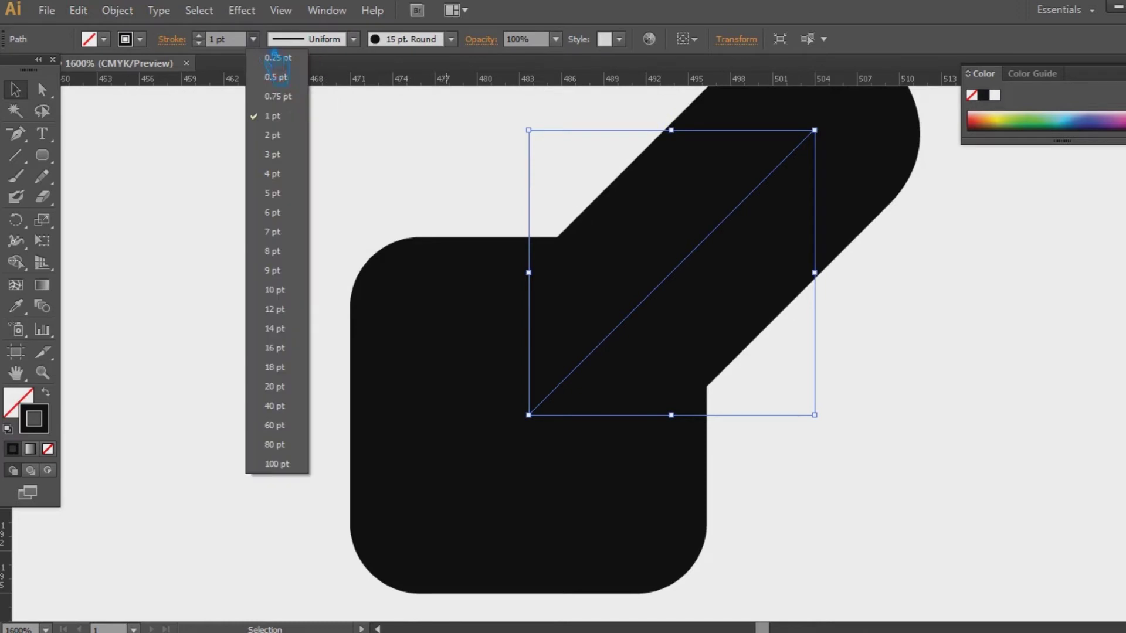
{"action": "left_click", "coordinate": [301, 87]}
{"action": "left_click", "coordinate": [494, 311]}
{"action": "left_click", "coordinate": [754, 196]}
{"action": "left_click", "coordinate": [252, 39]}
{"action": "left_click", "coordinate": [278, 58]}
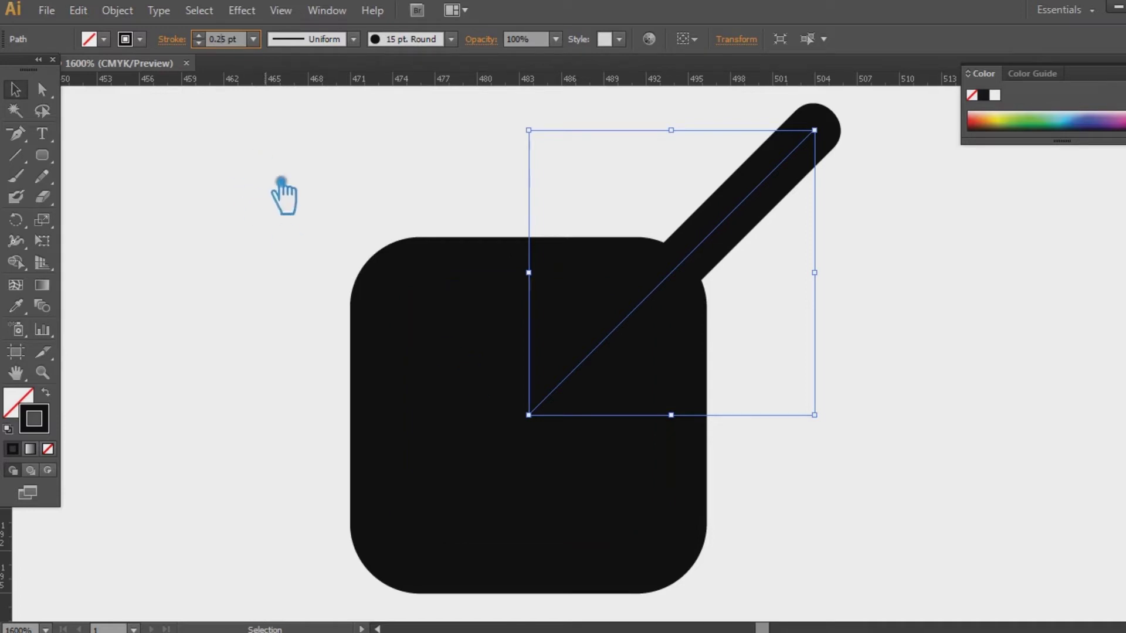
{"action": "left_click", "coordinate": [308, 212]}
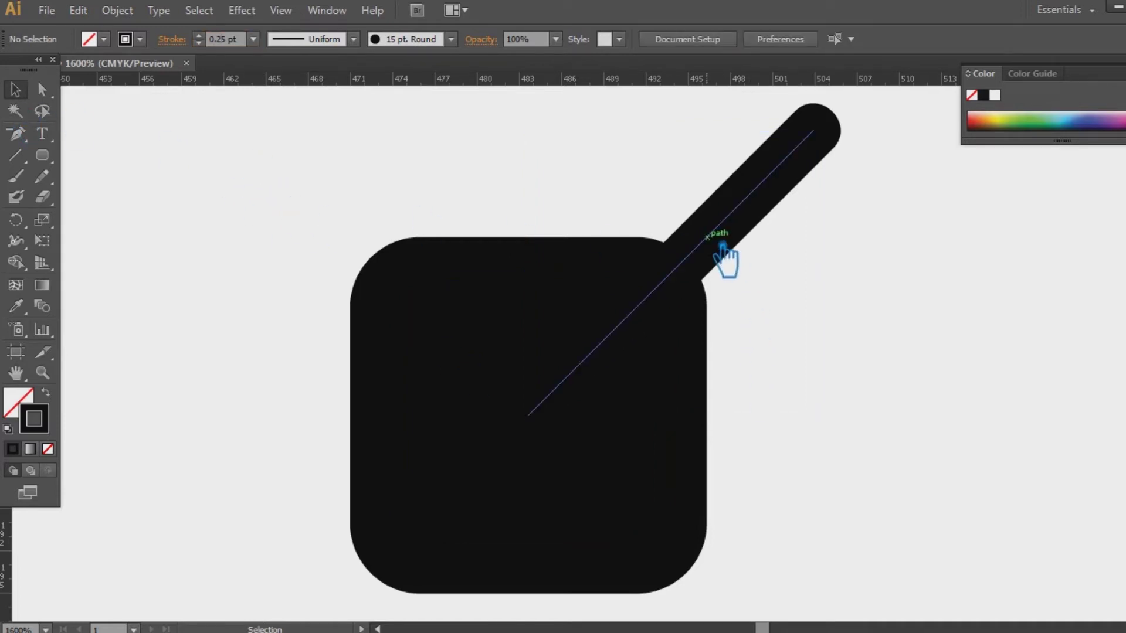
- Place a copy of the two concentric solid squares to the right of the original, without the diagonal line
{"action": "left_click_drag", "start_coordinate": [738, 501], "coordinate": [669, 399]}
{"action": "left_click_drag", "start_coordinate": [869, 505], "coordinate": [633, 341]}
{"action": "left_click_drag", "start_coordinate": [642, 415], "coordinate": [874, 426]}
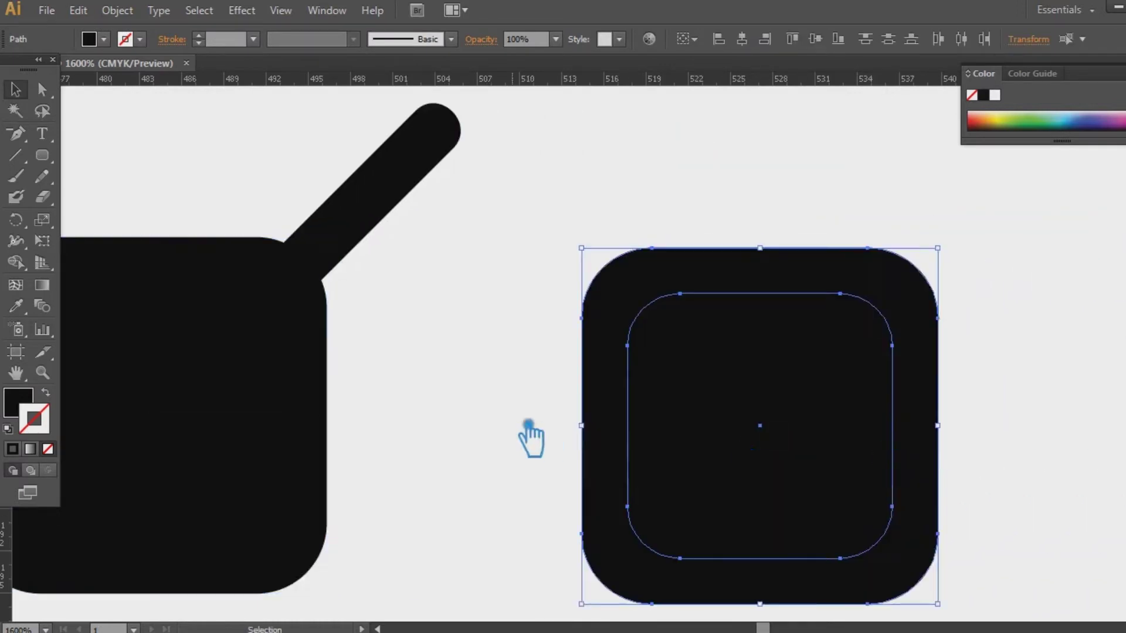
- Undo the last copy of the squares and place a copy of both solid squares with the diagonal line to the right
{"action": "left_click_drag", "start_coordinate": [443, 493], "coordinate": [643, 450]}
{"action": "key", "text": "ctrl+minus"}
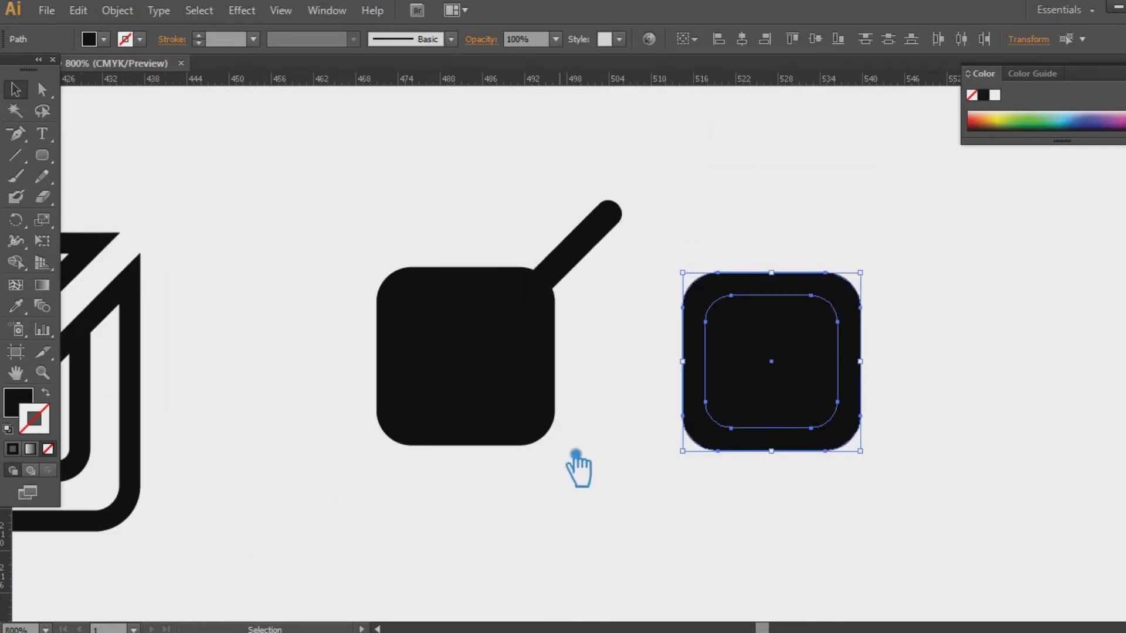
{"action": "key", "text": "ctrl+z"}
{"action": "left_click_drag", "start_coordinate": [714, 460], "coordinate": [439, 326]}
{"action": "left_click_drag", "start_coordinate": [479, 396], "coordinate": [937, 445]}
{"action": "left_click", "coordinate": [599, 419]}
- Subtract the inner rounded square from the outer one in the original logo with Minus Front to form a ring
{"action": "left_click", "coordinate": [538, 340]}
{"action": "key", "text": "ctrl+shift+F9"}
{"action": "left_click", "coordinate": [1006, 467]}
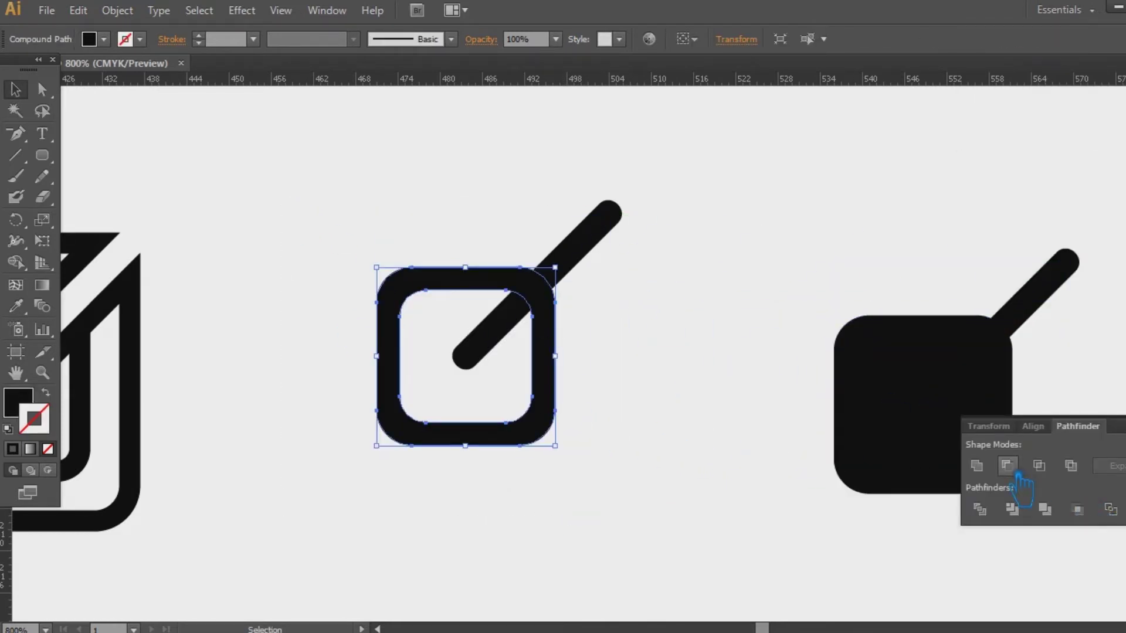
{"action": "left_click", "coordinate": [678, 346]}
{"action": "key", "text": "ctrl+shift+F9"}
- Expand the appearance of the original logo's round-ended diagonal line into a filled bar shape
{"action": "scroll", "coordinate": [678, 346], "scroll_direction": "up", "scroll_amount": 1}
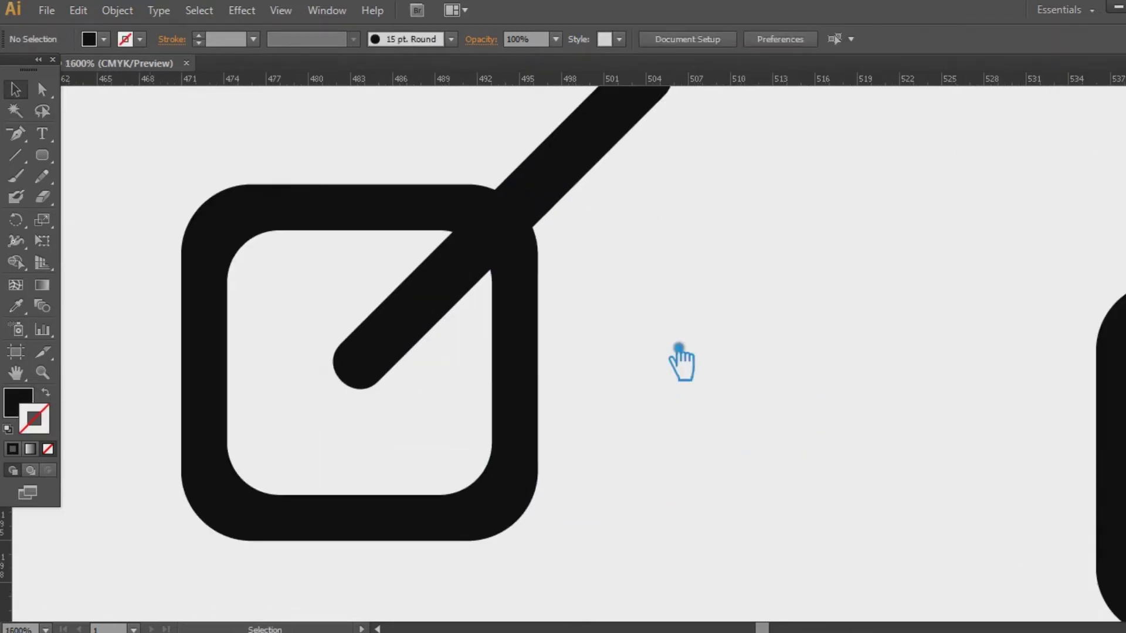
{"action": "left_click_drag", "start_coordinate": [678, 351], "coordinate": [787, 360]}
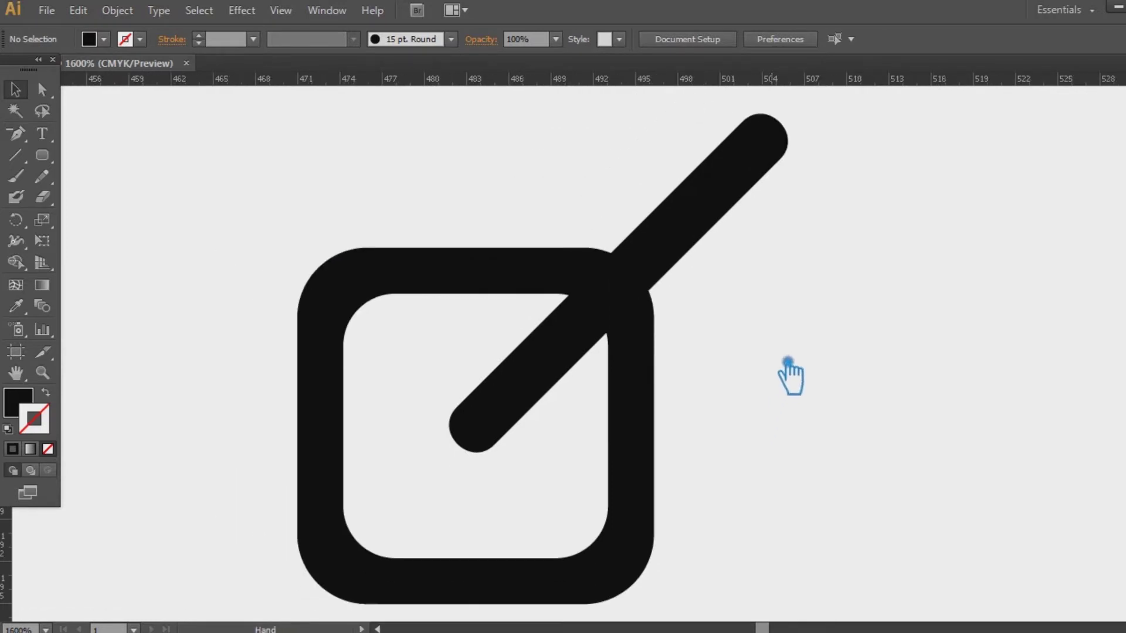
{"action": "left_click", "coordinate": [675, 240]}
{"action": "left_click", "coordinate": [118, 10]}
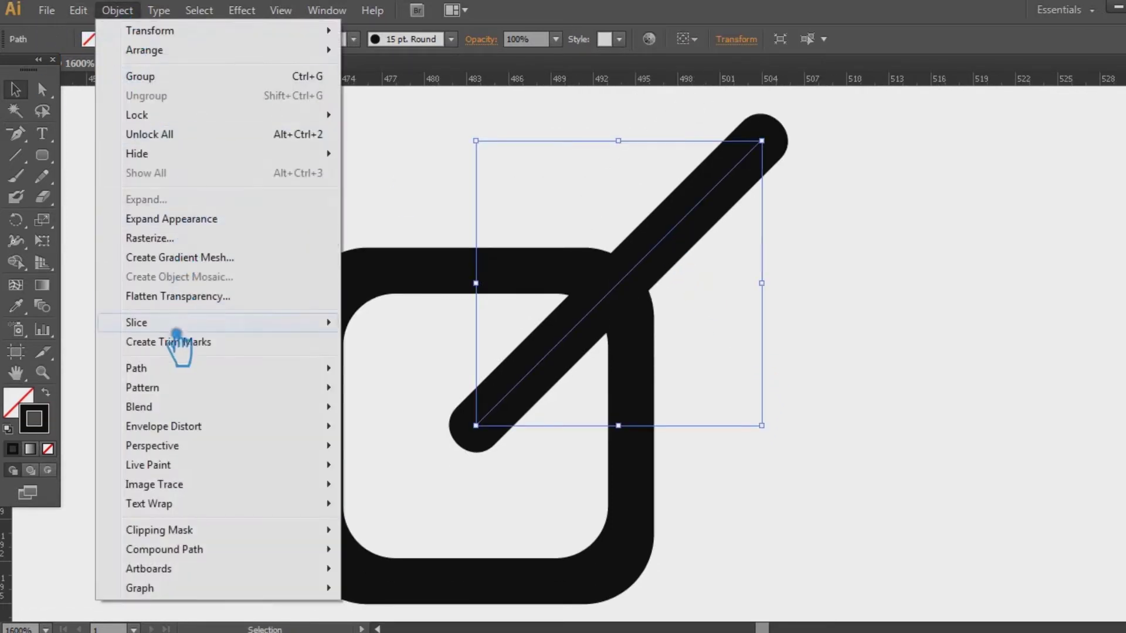
{"action": "left_click", "coordinate": [176, 220]}
{"action": "left_click_drag", "start_coordinate": [738, 377], "coordinate": [535, 224]}
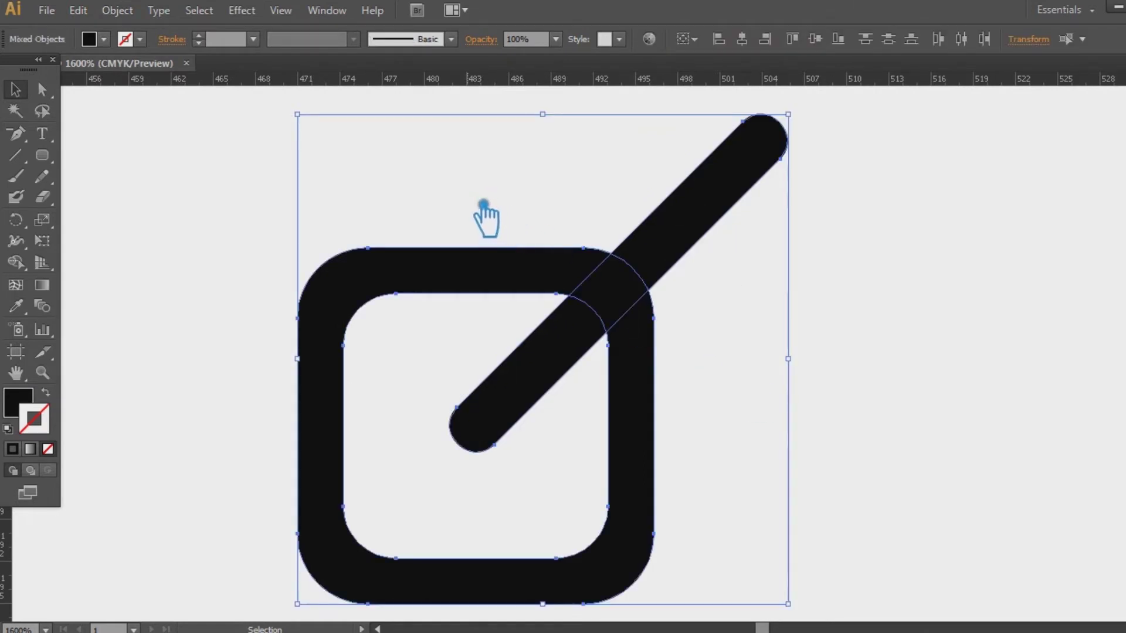
{"action": "left_click", "coordinate": [806, 355]}
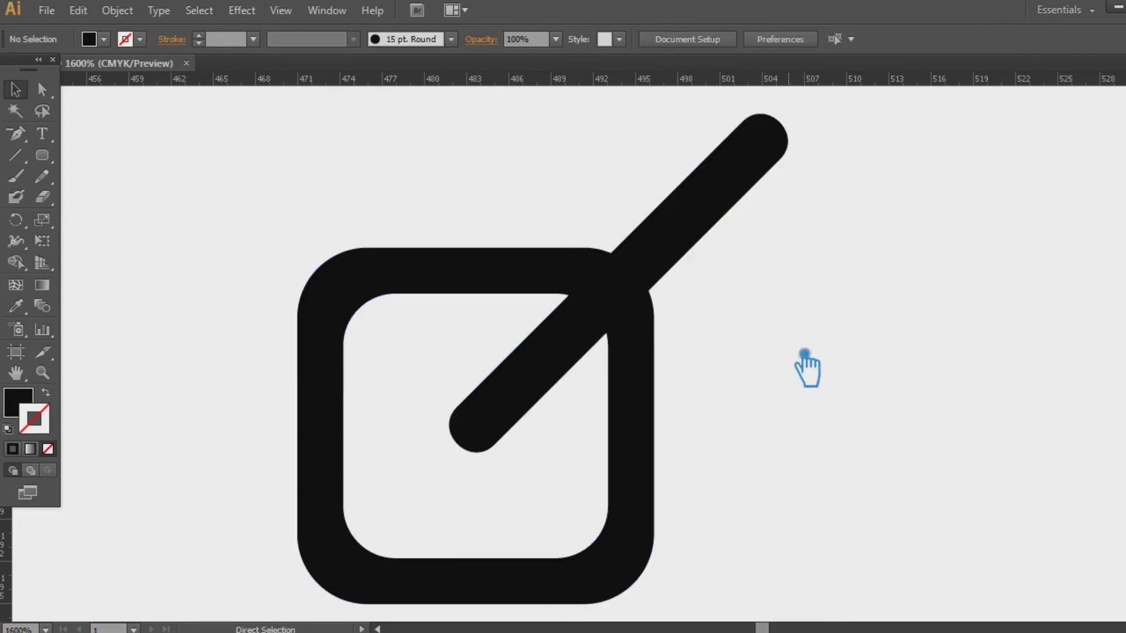
- Move the solid square version with its diagonal line below the ring logo
{"action": "key", "text": "ctrl+minus"}
{"action": "key", "text": "ctrl+minus"}
{"action": "key", "text": "ctrl+minus"}
{"action": "left_click_drag", "start_coordinate": [1049, 540], "coordinate": [844, 322]}
{"action": "left_click_drag", "start_coordinate": [826, 466], "coordinate": [581, 344]}
- Place a spare ring logo up and to the left, then group the remaining ring and bar and duplicate it to the right
{"action": "left_click_drag", "start_coordinate": [607, 348], "coordinate": [255, 618]}
{"action": "left_click_drag", "start_coordinate": [551, 399], "coordinate": [156, 276]}
{"action": "key", "text": "ctrl+plus"}
{"action": "key", "text": "ctrl+plus"}
{"action": "scroll", "coordinate": [326, 334], "scroll_direction": "down", "scroll_amount": 2}
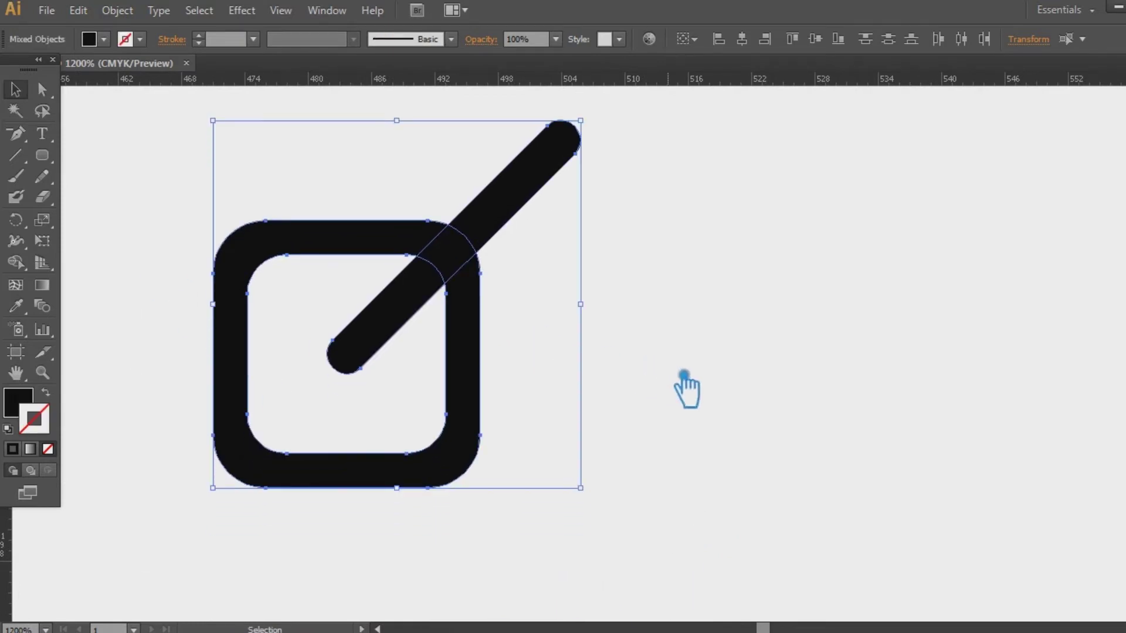
{"action": "key", "text": "ctrl+g"}
{"action": "left_click_drag", "start_coordinate": [472, 324], "coordinate": [953, 324], "text": "alt"}
- Divide the original ring and diagonal bar with Pathfinder and ungroup the resulting pieces
{"action": "left_click_drag", "start_coordinate": [555, 478], "coordinate": [215, 206]}
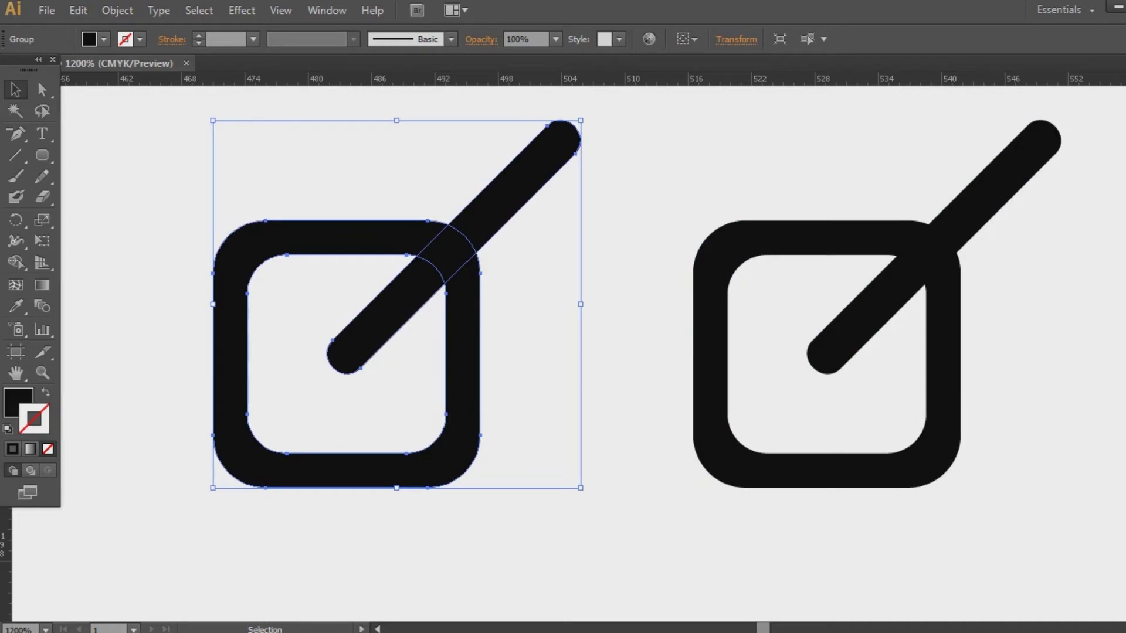
{"action": "key", "text": "shift+ctrl+F9"}
{"action": "left_click", "coordinate": [985, 507]}
{"action": "left_click", "coordinate": [563, 276]}
{"action": "right_click", "coordinate": [473, 258]}
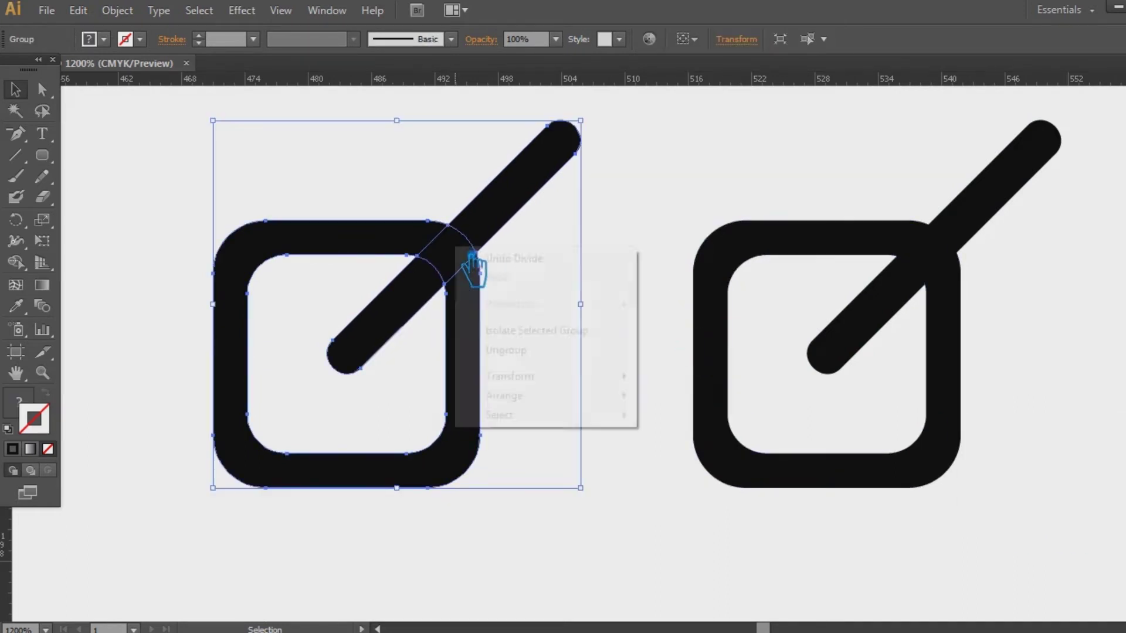
{"action": "left_click", "coordinate": [524, 351]}
{"action": "left_click", "coordinate": [614, 306]}
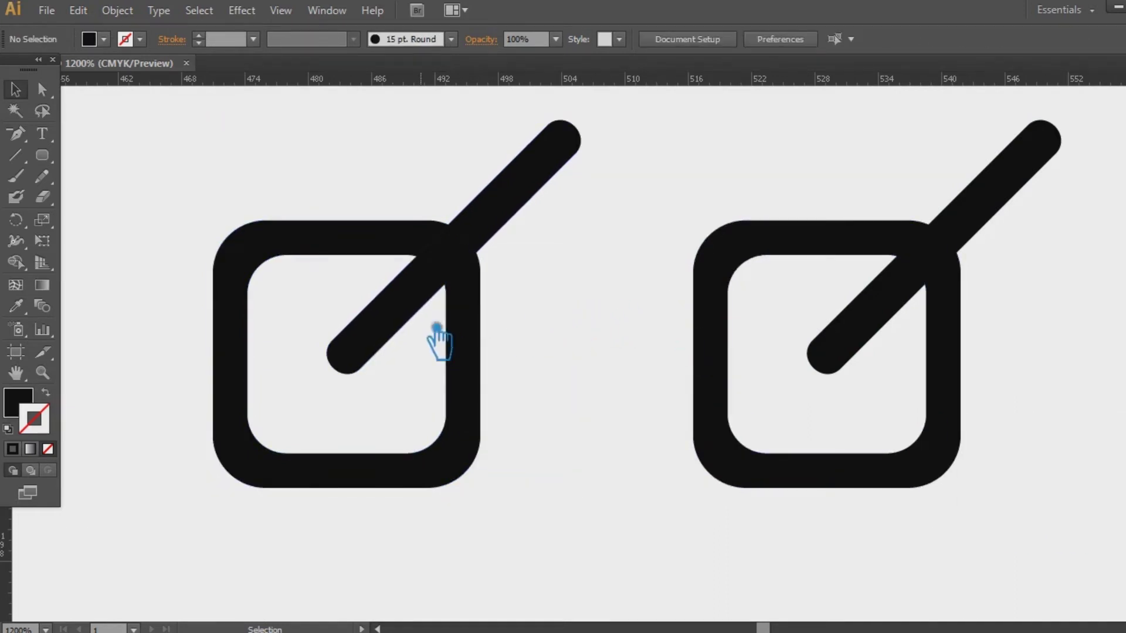
- Delete the part of the diagonal bar that extends outside the ring's upper-right corner
{"action": "left_click", "coordinate": [439, 279]}
{"action": "left_click", "coordinate": [496, 217]}
{"action": "key", "text": "Delete"}
- Unite the inner diagonal bar with the corner piece where it crosses the ring
{"action": "left_click", "coordinate": [436, 280]}
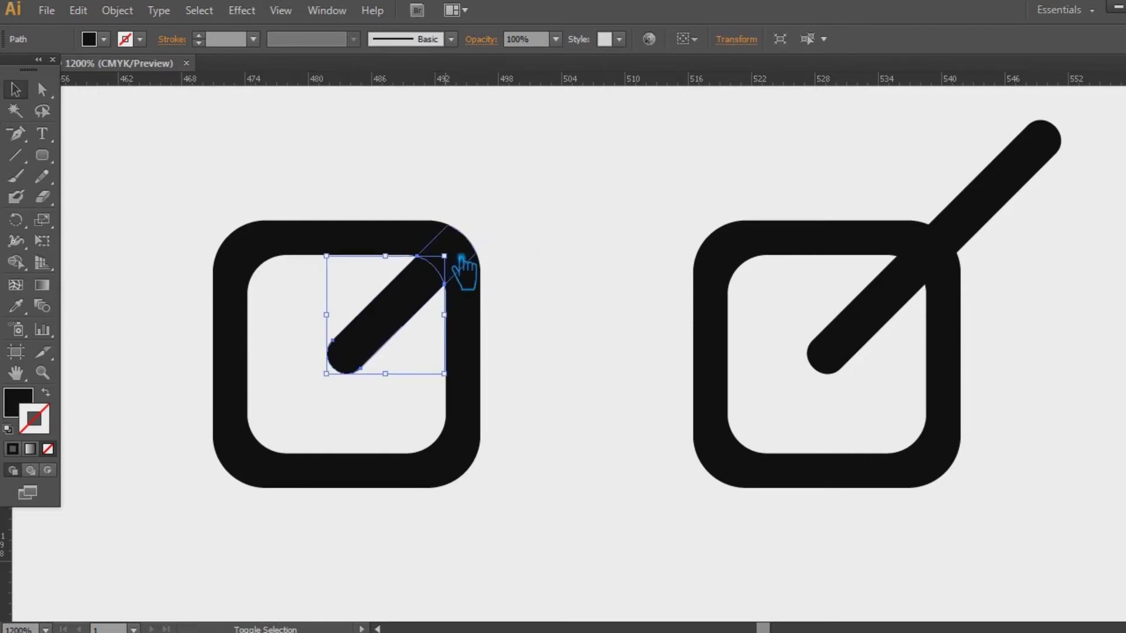
{"action": "left_click", "coordinate": [478, 255], "text": "shift"}
{"action": "key", "text": "ctrl+shift+F9"}
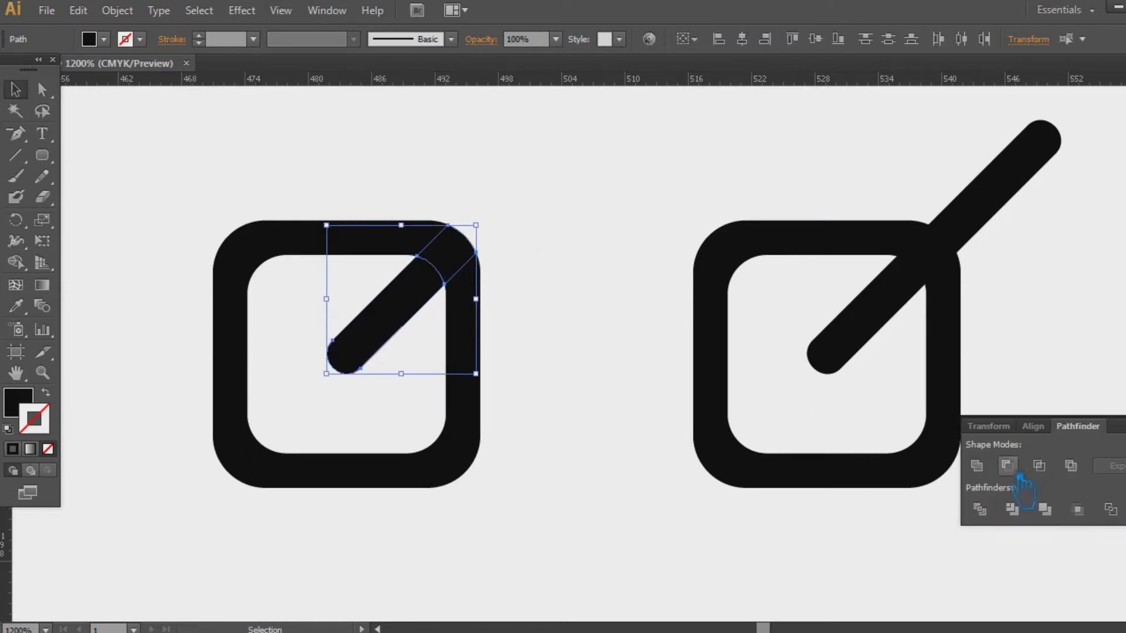
{"action": "left_click", "coordinate": [976, 465]}
{"action": "left_click", "coordinate": [612, 201]}
- Offset the path of the united diagonal bar by 5 px with Miter joins
{"action": "left_click", "coordinate": [429, 299]}
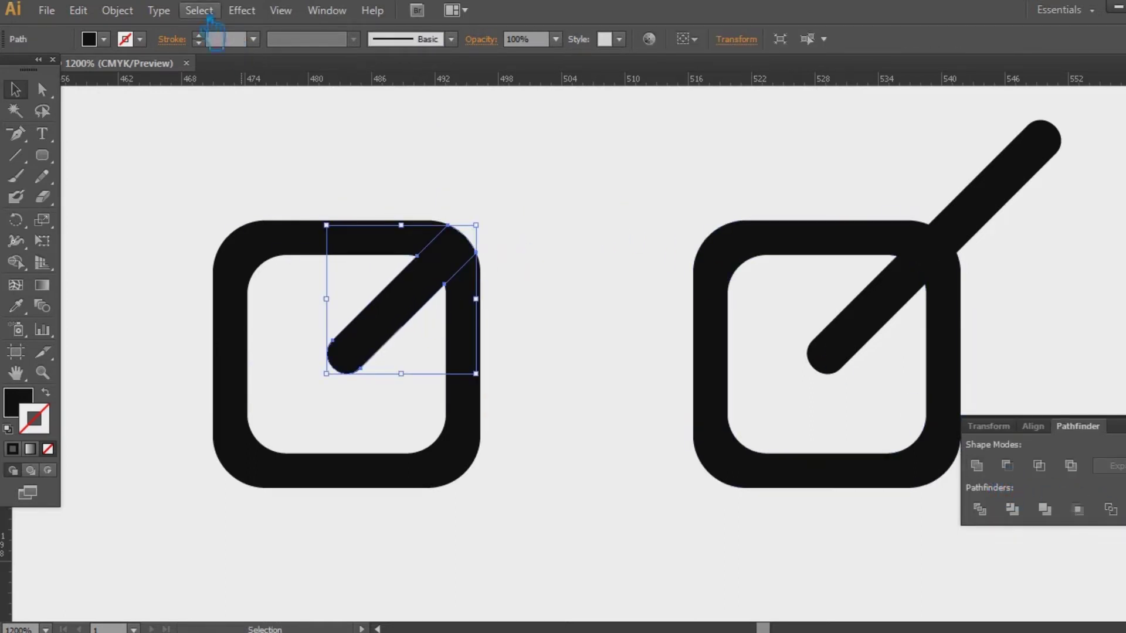
{"action": "left_click", "coordinate": [117, 10]}
{"action": "mouse_move", "coordinate": [193, 367]}
{"action": "left_click", "coordinate": [435, 437]}
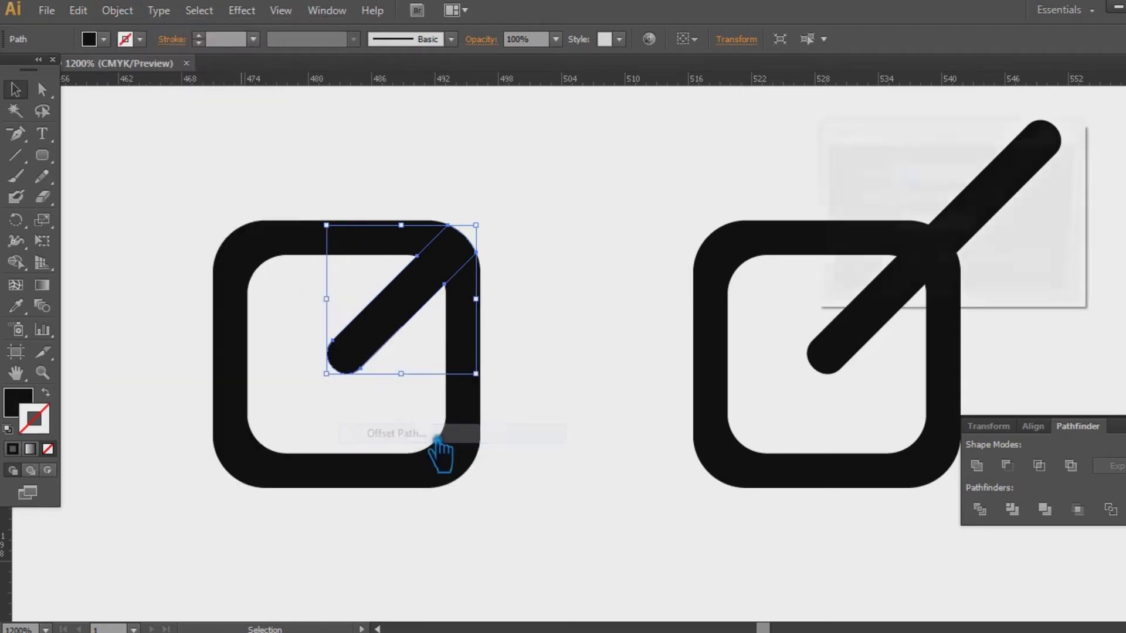
{"action": "left_click", "coordinate": [850, 273]}
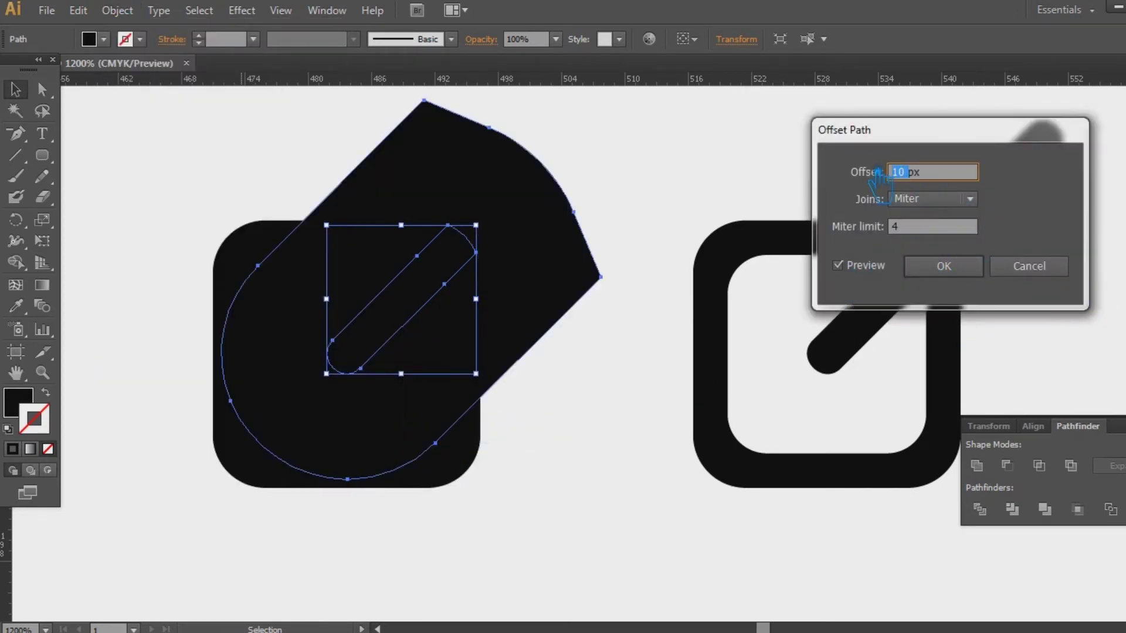
{"action": "type", "text": "5"}
{"action": "left_click", "coordinate": [943, 267]}
- Divide the ring, diagonal bar and offset shape with Pathfinder and ungroup the pieces
{"action": "left_click_drag", "start_coordinate": [369, 164], "coordinate": [521, 352]}
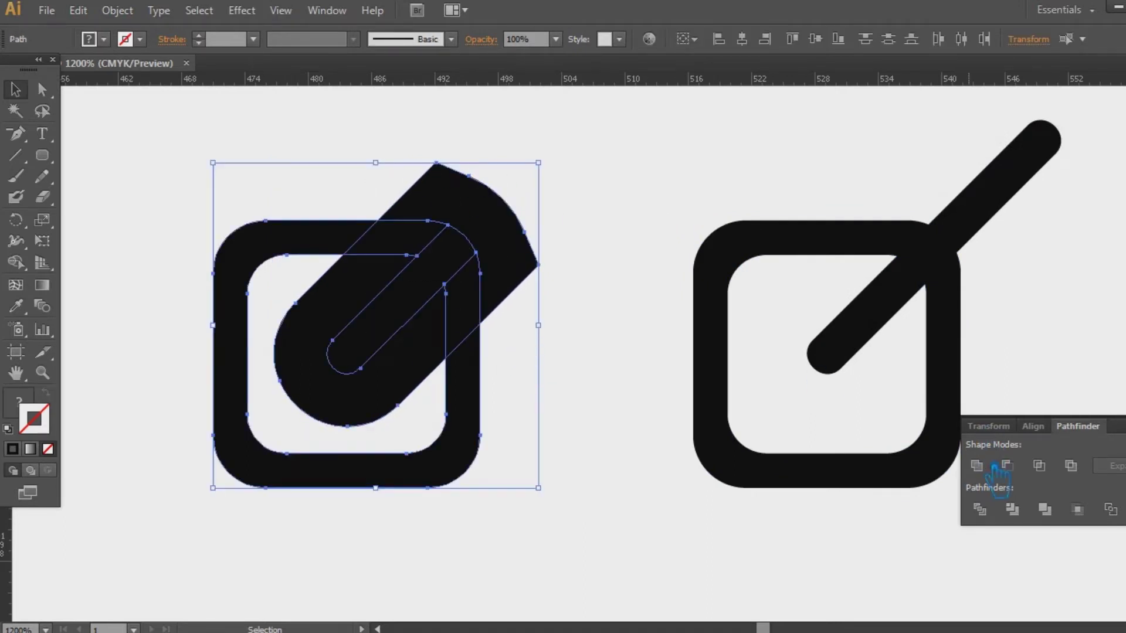
{"action": "left_click", "coordinate": [979, 509]}
{"action": "left_click", "coordinate": [964, 365]}
{"action": "right_click", "coordinate": [490, 224]}
{"action": "left_click", "coordinate": [540, 327]}
{"action": "left_click", "coordinate": [603, 306]}
- Delete the offset pieces outside and inside the ring and the ring segment beneath the diagonal bar to open a gap
{"action": "left_click", "coordinate": [517, 212]}
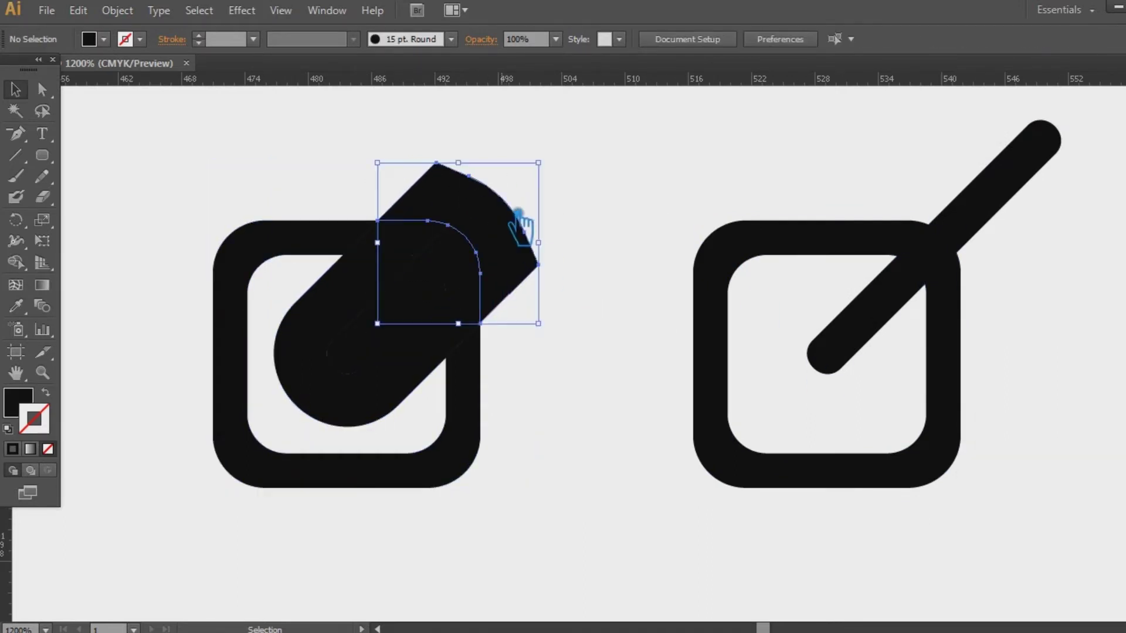
{"action": "left_click", "coordinate": [518, 225]}
{"action": "key", "text": "Delete"}
{"action": "left_click", "coordinate": [374, 286]}
{"action": "key", "text": "Delete"}
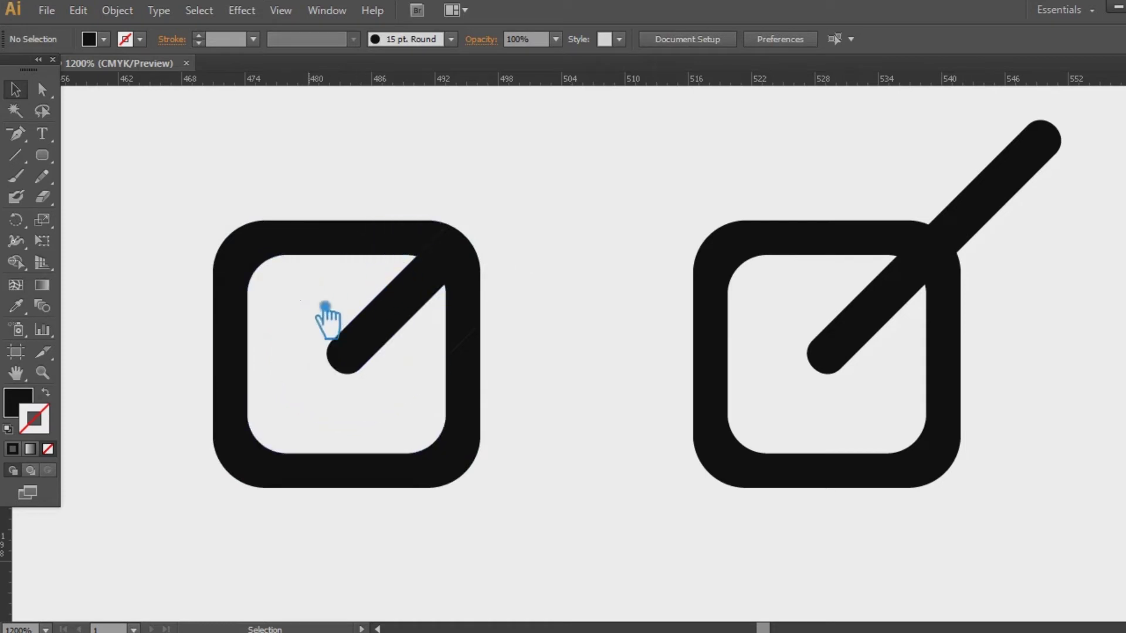
{"action": "left_click", "coordinate": [469, 305]}
{"action": "key", "text": "Delete"}
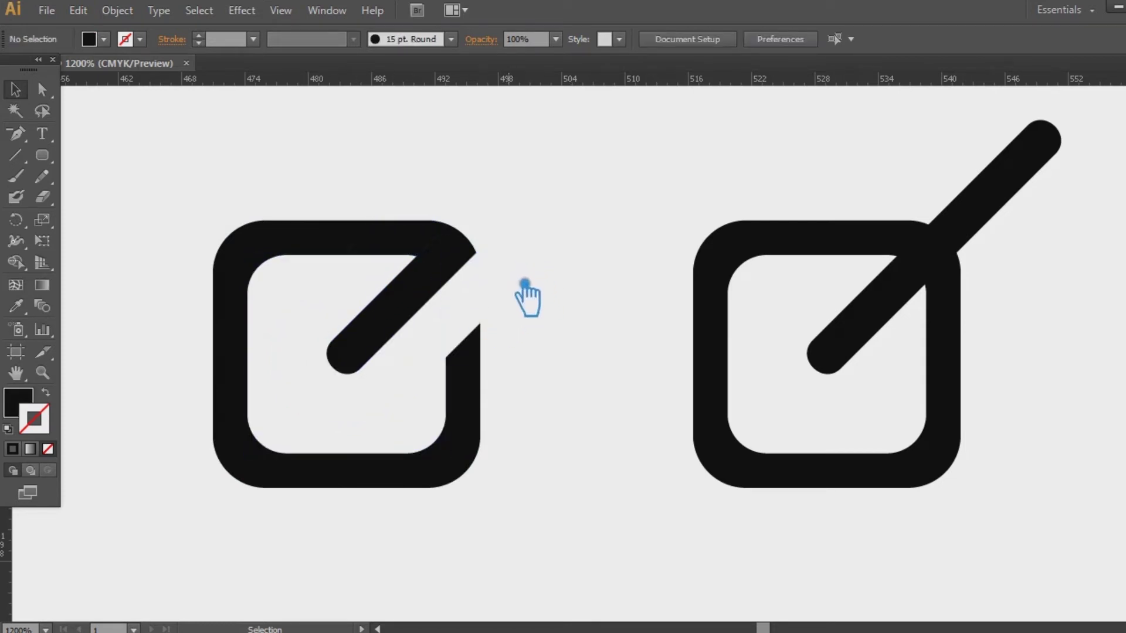
- Ungroup the ring and diagonal bar of the logo copy on the right
{"action": "scroll", "coordinate": [595, 296], "scroll_direction": "right", "scroll_amount": 2}
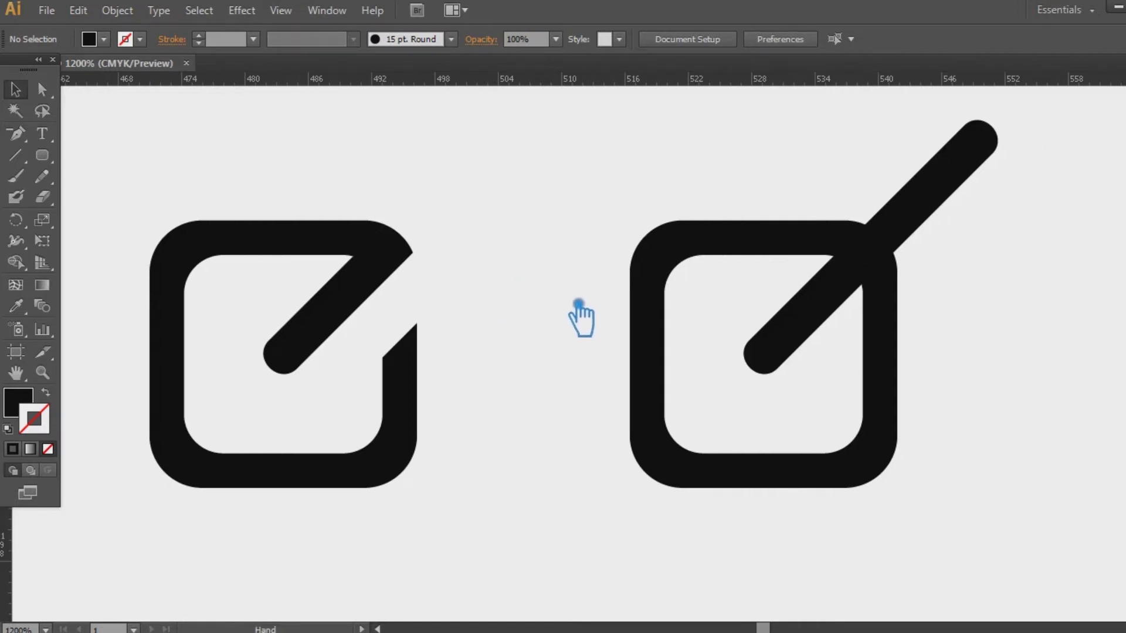
{"action": "right_click", "coordinate": [942, 221]}
{"action": "left_click", "coordinate": [1011, 306]}
{"action": "left_click", "coordinate": [1050, 301]}
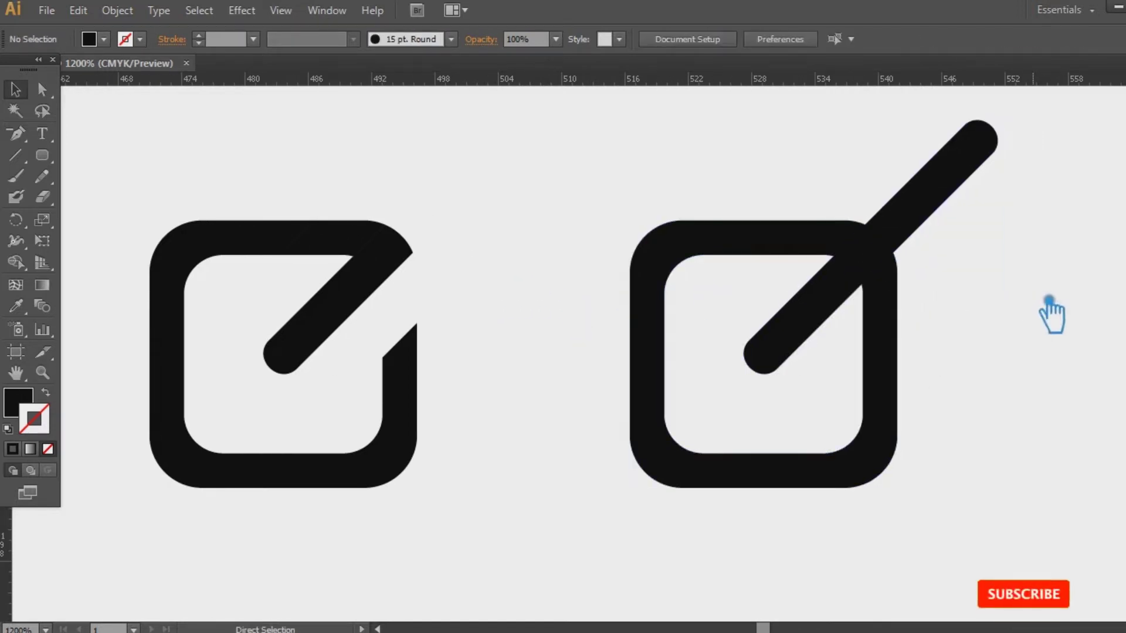
- Rotate the copy's diagonal bar to horizontal and align it vertically centred with its ring
{"action": "key", "text": "ctrl+minus"}
{"action": "left_click_drag", "start_coordinate": [809, 477], "coordinate": [249, 137]}
{"action": "left_click", "coordinate": [837, 386]}
{"action": "left_click_drag", "start_coordinate": [771, 442], "coordinate": [808, 373]}
{"action": "left_click", "coordinate": [768, 265]}
{"action": "left_click_drag", "start_coordinate": [805, 235], "coordinate": [850, 292]}
{"action": "left_click_drag", "start_coordinate": [818, 428], "coordinate": [593, 215]}
{"action": "left_click", "coordinate": [815, 39]}
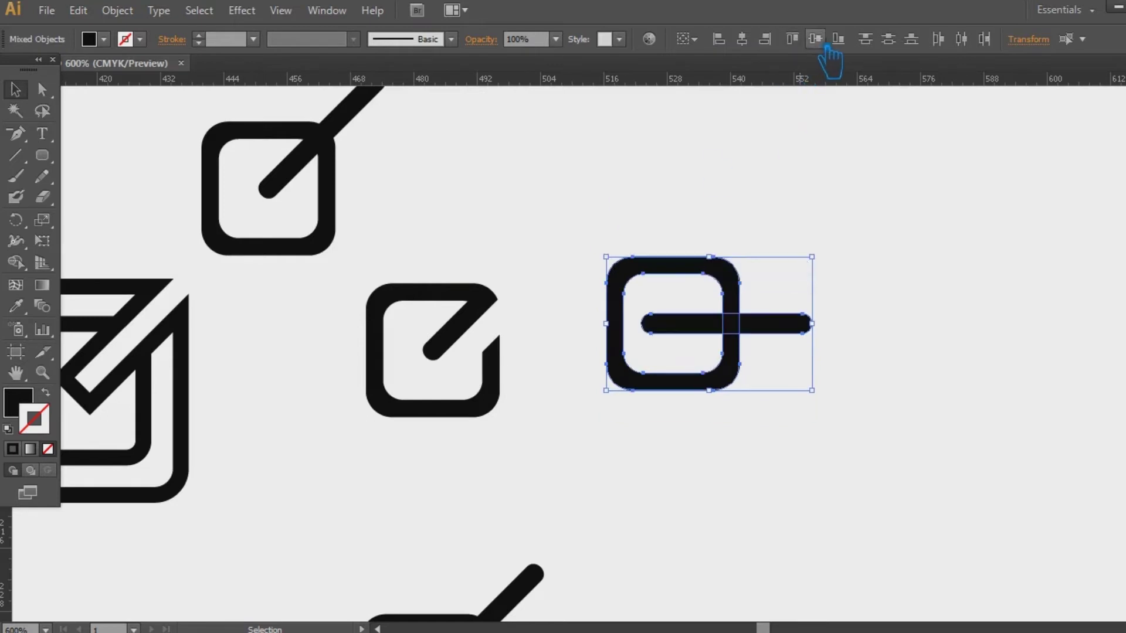
{"action": "left_click", "coordinate": [903, 361]}
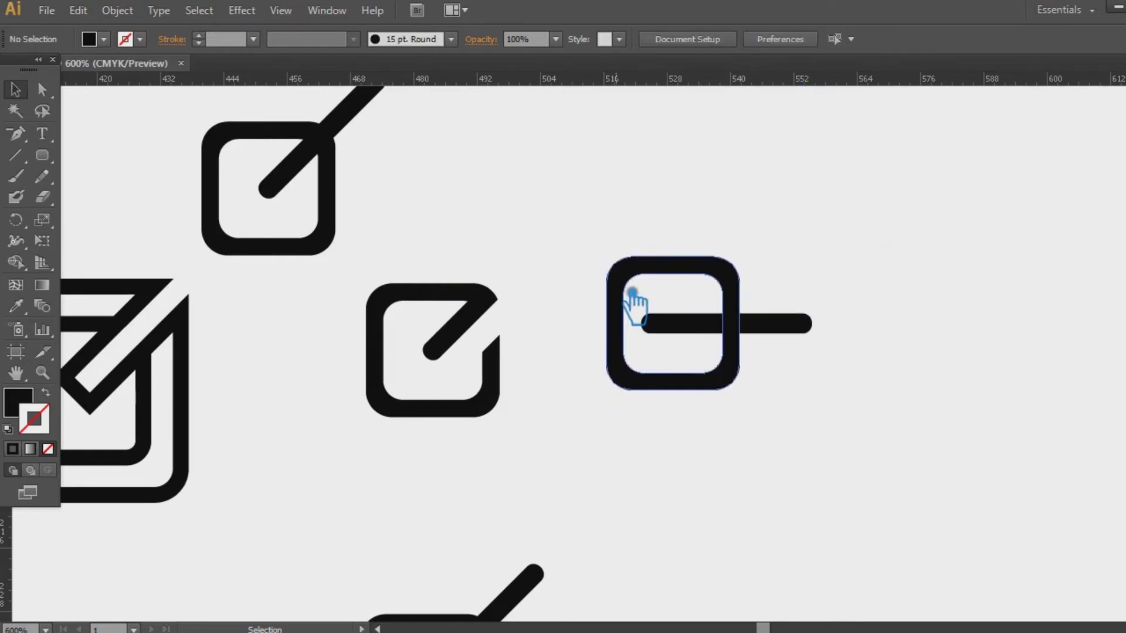
- Show the guides and move the ring with its horizontal bar down to the middle horizontal guide
{"action": "left_click", "coordinate": [667, 261]}
{"action": "key", "text": "ctrl+semicolon"}
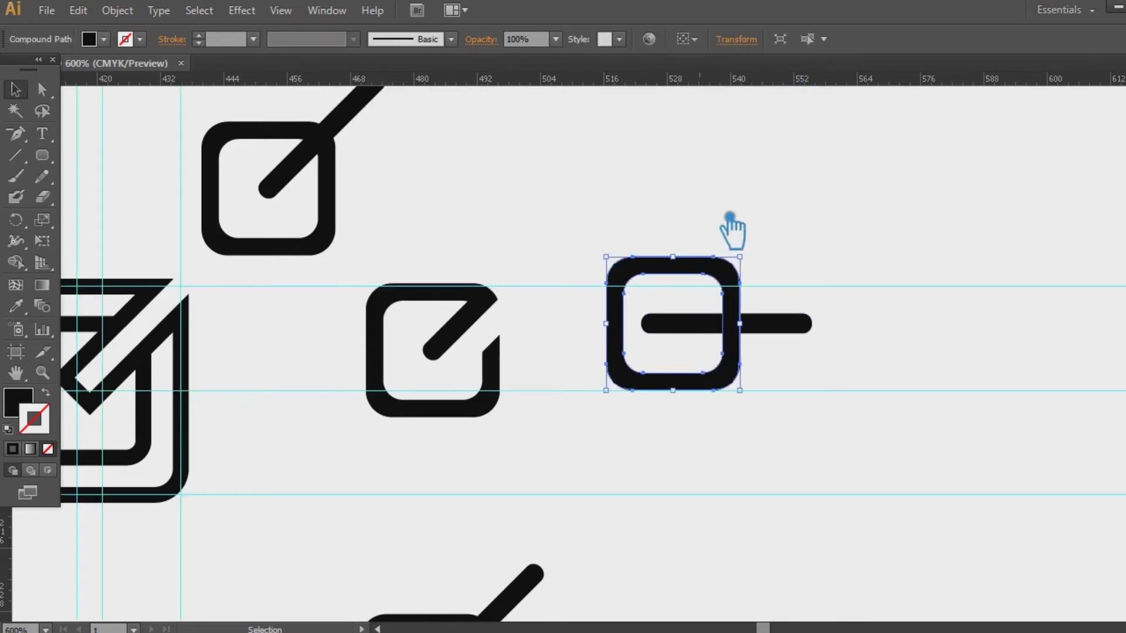
{"action": "left_click_drag", "start_coordinate": [729, 217], "coordinate": [743, 214]}
{"action": "left_click_drag", "start_coordinate": [773, 410], "coordinate": [621, 234]}
{"action": "left_click_drag", "start_coordinate": [688, 330], "coordinate": [681, 404]}
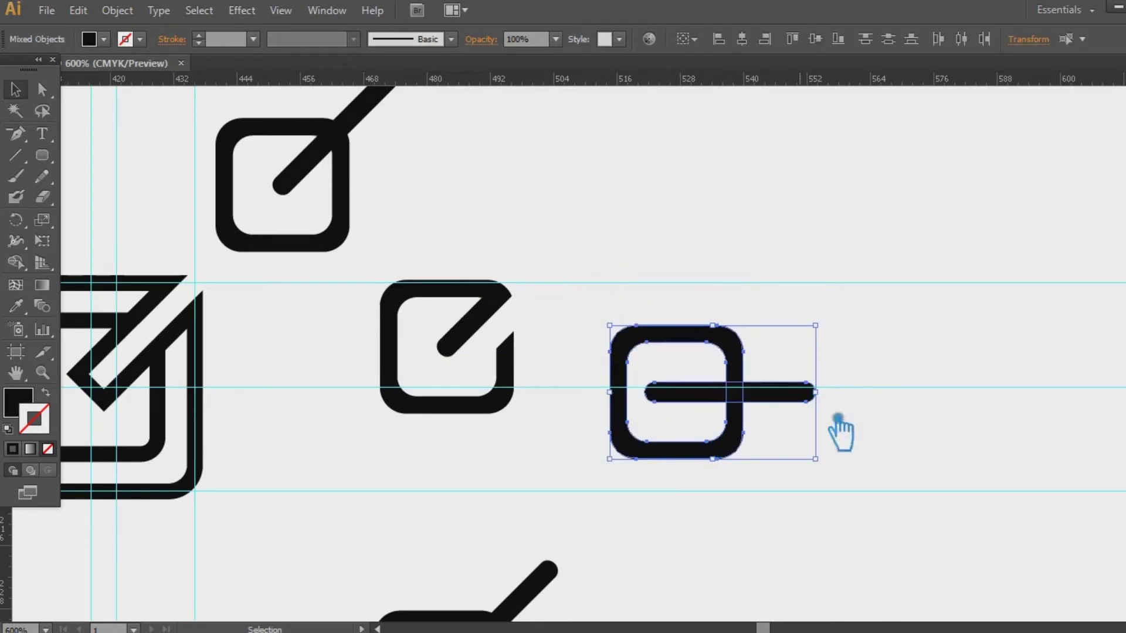
- Shift the horizontal bar slightly to the right relative to the ring
{"action": "left_click", "coordinate": [905, 414]}
{"action": "left_click_drag", "start_coordinate": [687, 403], "coordinate": [708, 404]}
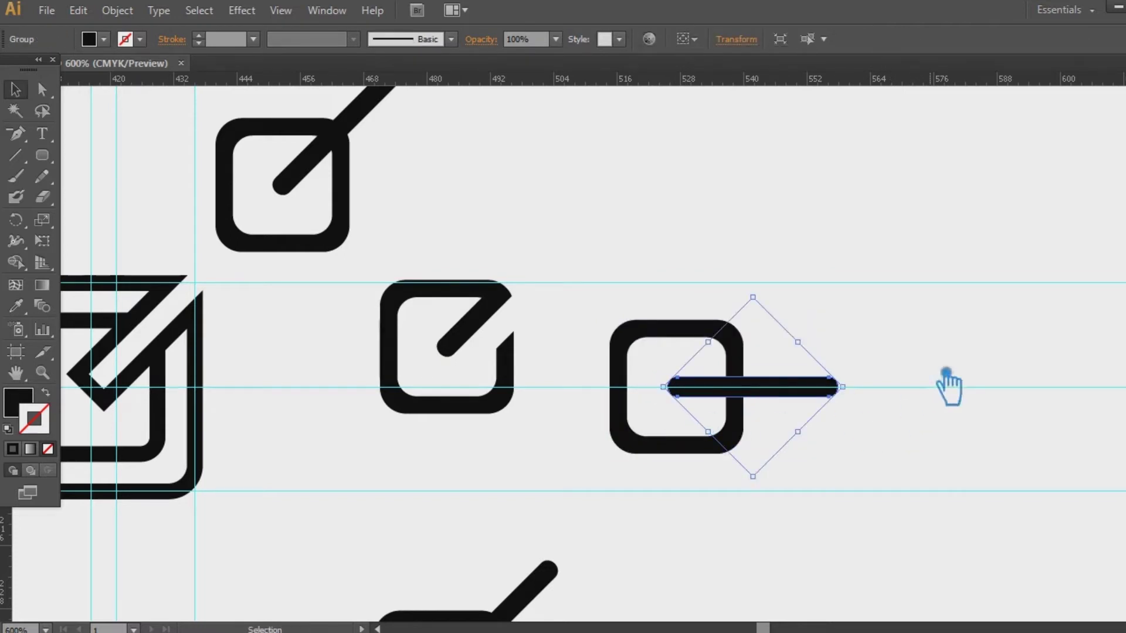
{"action": "left_click", "coordinate": [882, 440]}
- Offset the path of the horizontal bar by 5 px with Miter joins and the preview enabled
{"action": "key", "text": "ctrl+equal"}
{"action": "left_click_drag", "start_coordinate": [879, 439], "coordinate": [699, 360]}
{"action": "left_click", "coordinate": [689, 335]}
{"action": "left_click", "coordinate": [117, 10]}
{"action": "mouse_move", "coordinate": [211, 368]}
{"action": "left_click", "coordinate": [459, 437]}
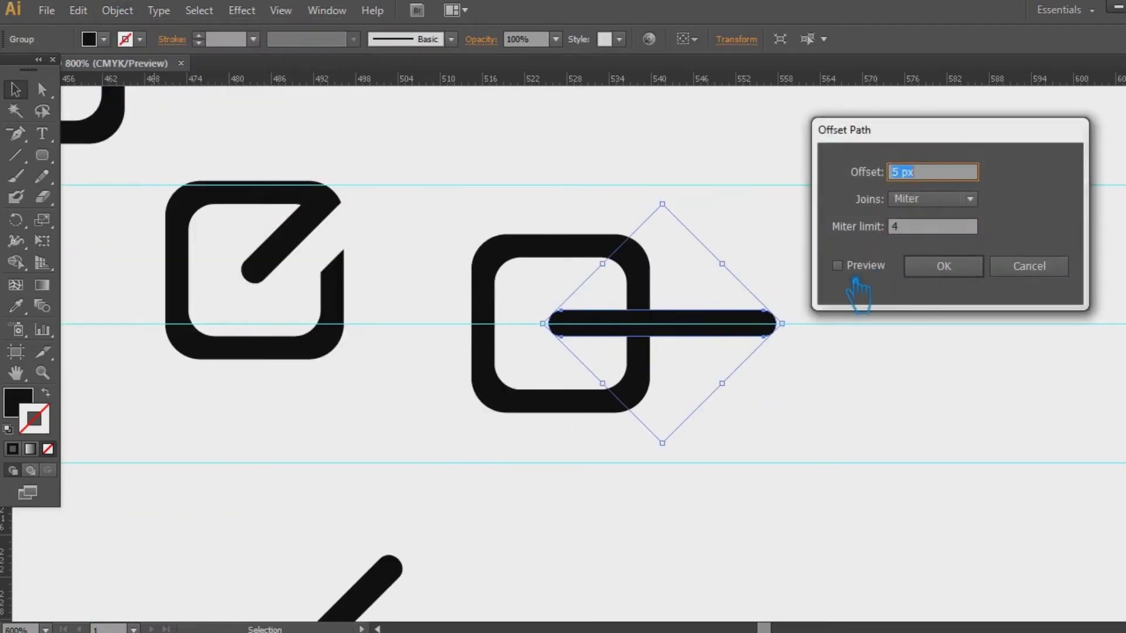
{"action": "left_click", "coordinate": [855, 269]}
{"action": "left_click", "coordinate": [967, 270]}
- Divide the ring, horizontal bar and its offset shape with Pathfinder and ungroup the pieces
{"action": "left_click_drag", "start_coordinate": [829, 451], "coordinate": [472, 195]}
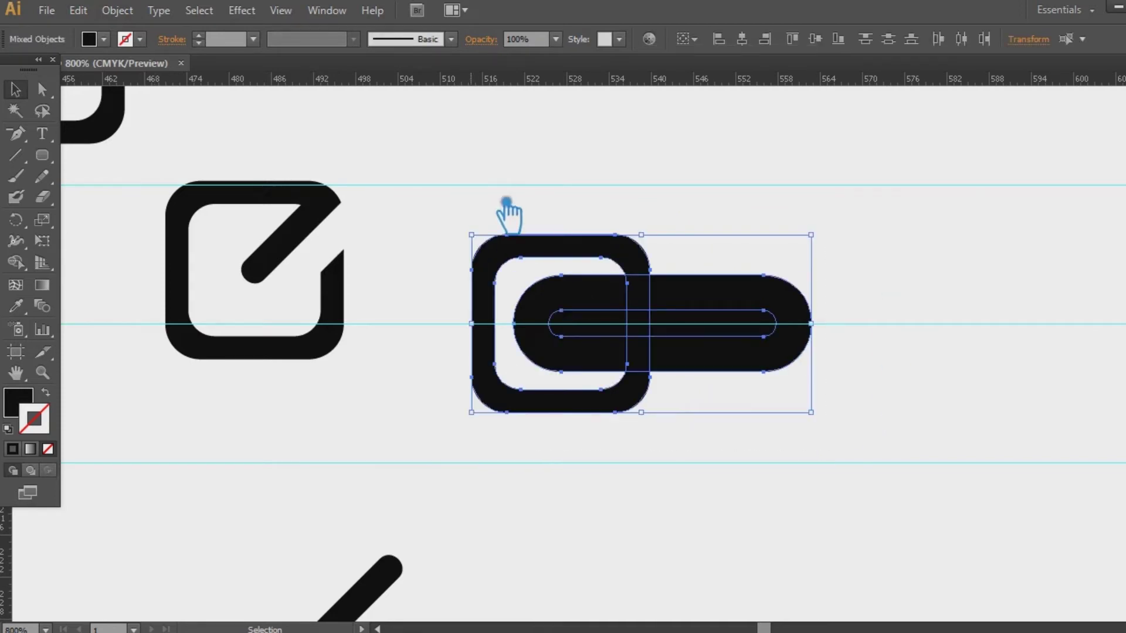
{"action": "left_click", "coordinate": [995, 528]}
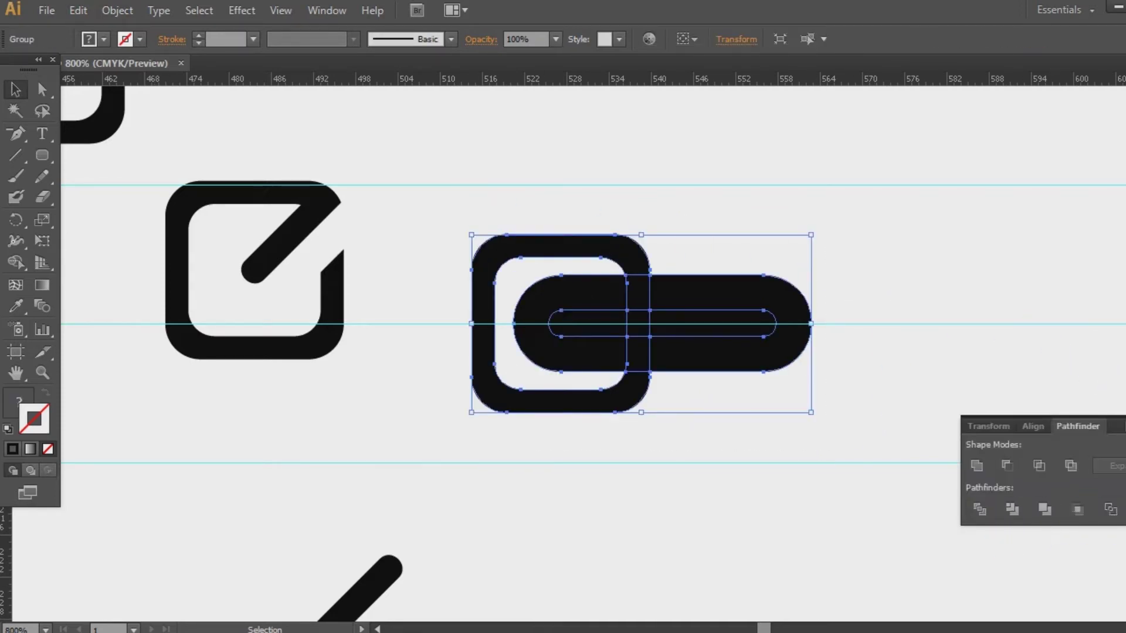
{"action": "right_click", "coordinate": [691, 300]}
{"action": "left_click", "coordinate": [748, 404]}
- Delete the offset pieces, the bar's part outside the ring and the ring segment below the bar to form an e shape
{"action": "left_click", "coordinate": [726, 298]}
{"action": "key", "text": "Delete"}
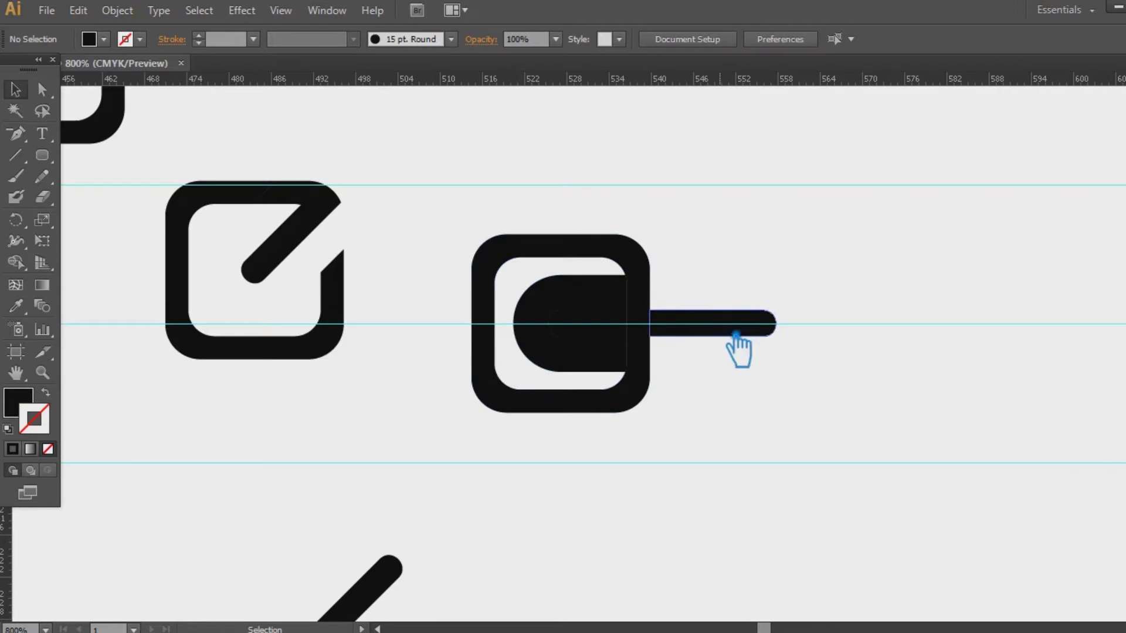
{"action": "left_click", "coordinate": [735, 331]}
{"action": "key", "text": "Delete"}
{"action": "left_click", "coordinate": [557, 297]}
{"action": "key", "text": "Delete"}
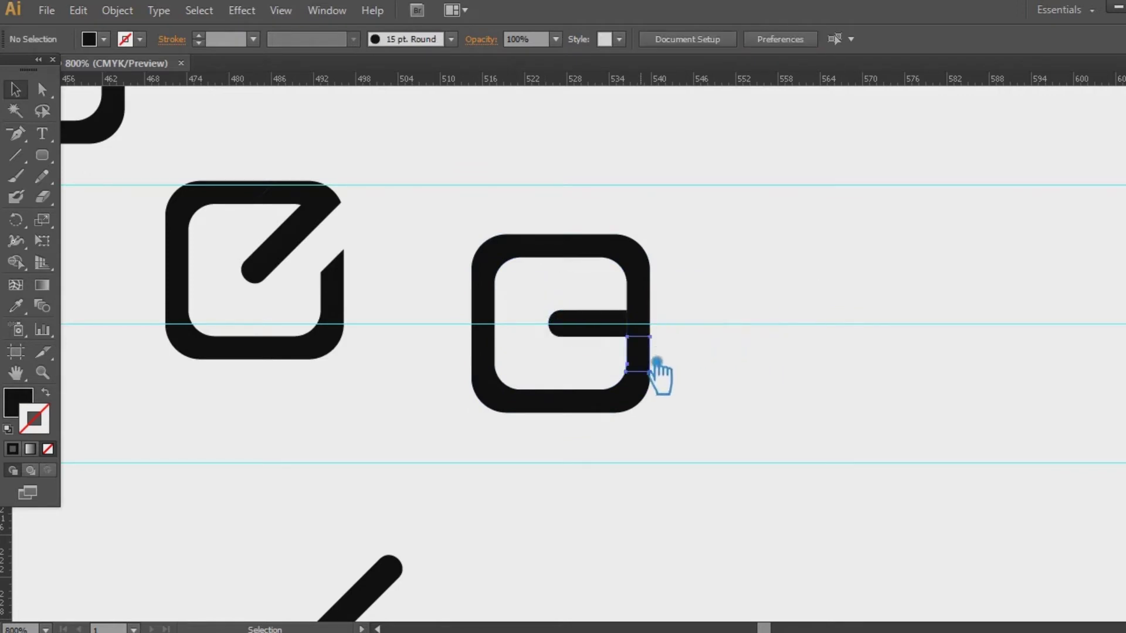
{"action": "key", "text": "slash"}
- Try to remove the inner corner anchor point at the lower end of the e shape's gap
{"action": "left_click_drag", "start_coordinate": [695, 457], "coordinate": [644, 399]}
{"action": "key", "text": "minus"}
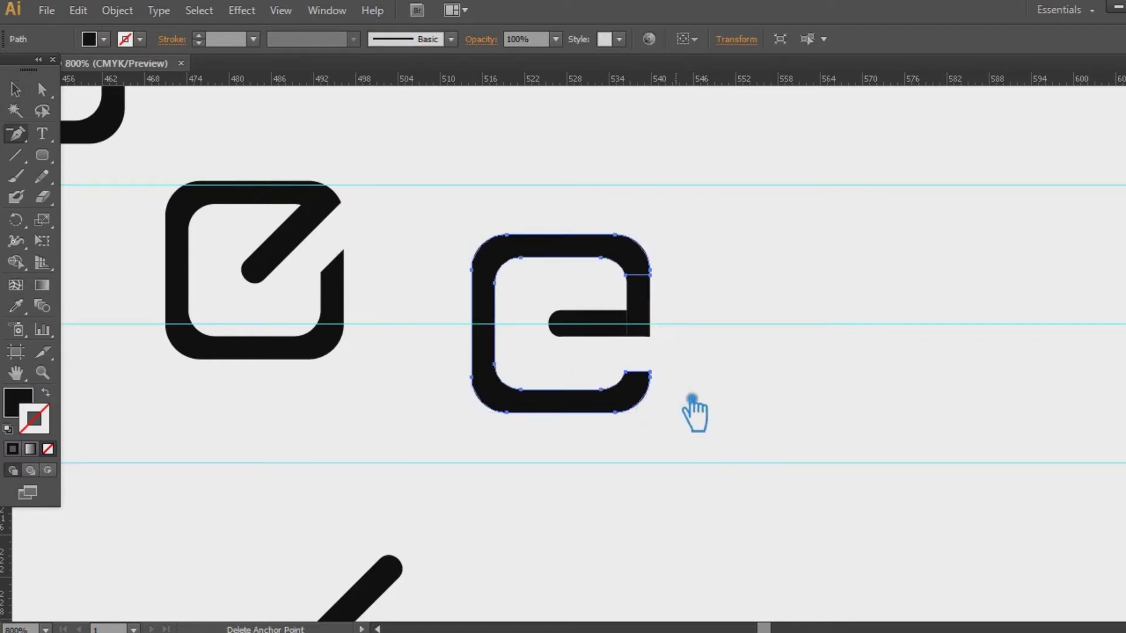
{"action": "left_click", "coordinate": [626, 372]}
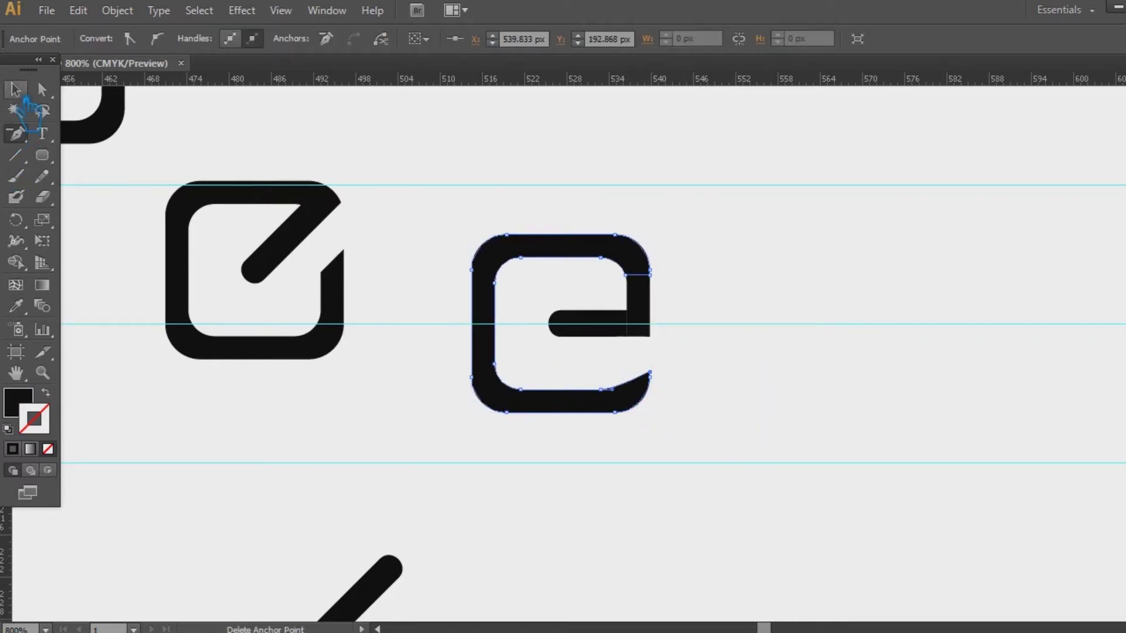
{"action": "left_click", "coordinate": [16, 89]}
{"action": "left_click", "coordinate": [662, 191]}
{"action": "key", "text": "ctrl+z"}
{"action": "left_click", "coordinate": [769, 342]}
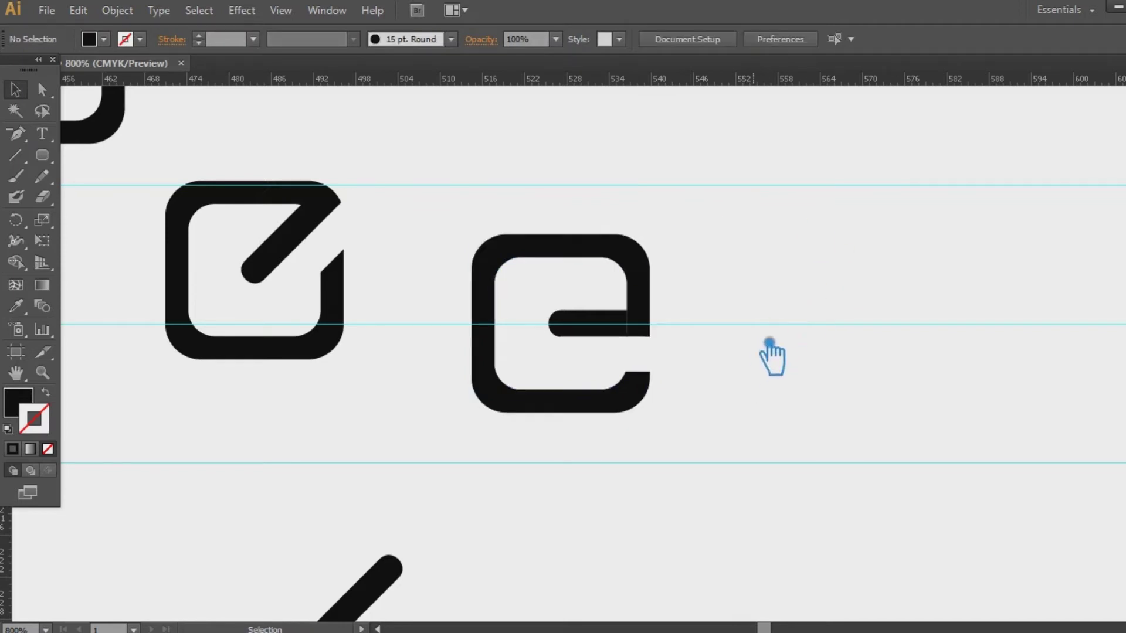
- Remove the inner anchor point at the lower end of the e shape's gap to form a slanted tip
{"action": "left_click", "coordinate": [643, 381]}
{"action": "key", "text": "minus"}
{"action": "left_click", "coordinate": [628, 374]}
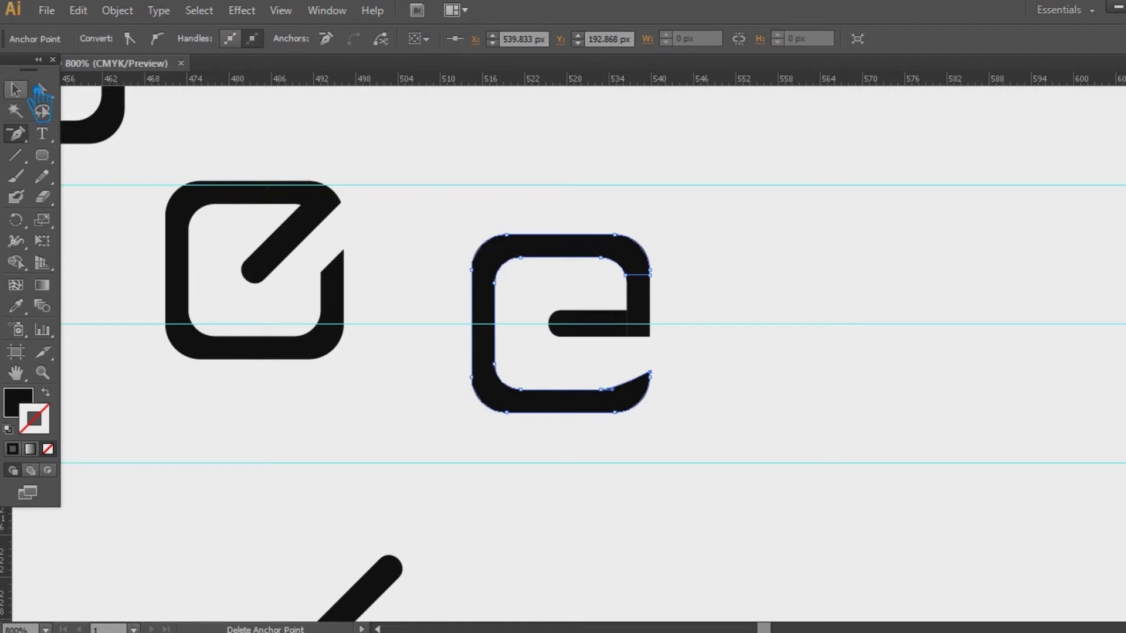
{"action": "left_click", "coordinate": [872, 317]}
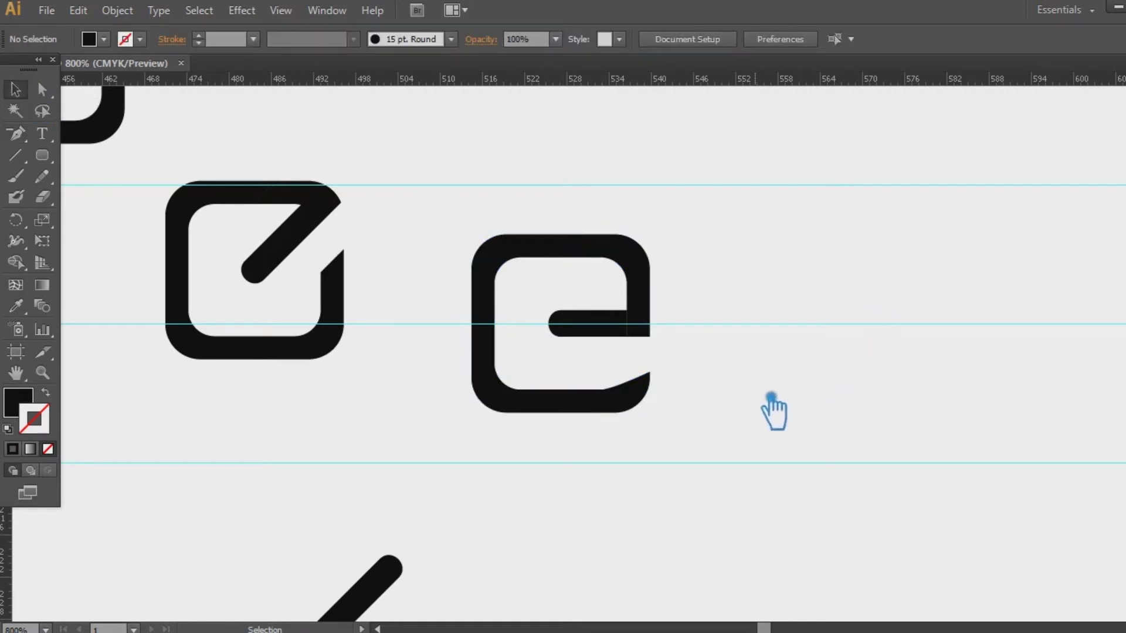
{"action": "key", "text": "a"}
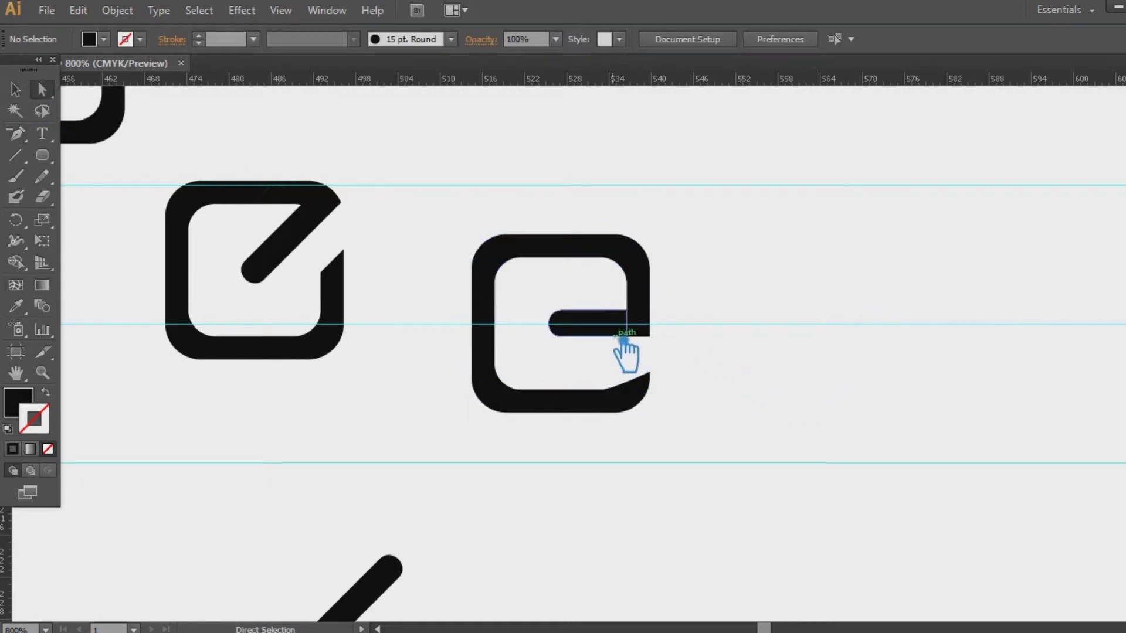
- Review the e shape alongside the concentric logo and the other ring variations
{"action": "key", "text": "ctrl+minus"}
{"action": "key", "text": "ctrl+minus"}
{"action": "key", "text": "ctrl+minus"}
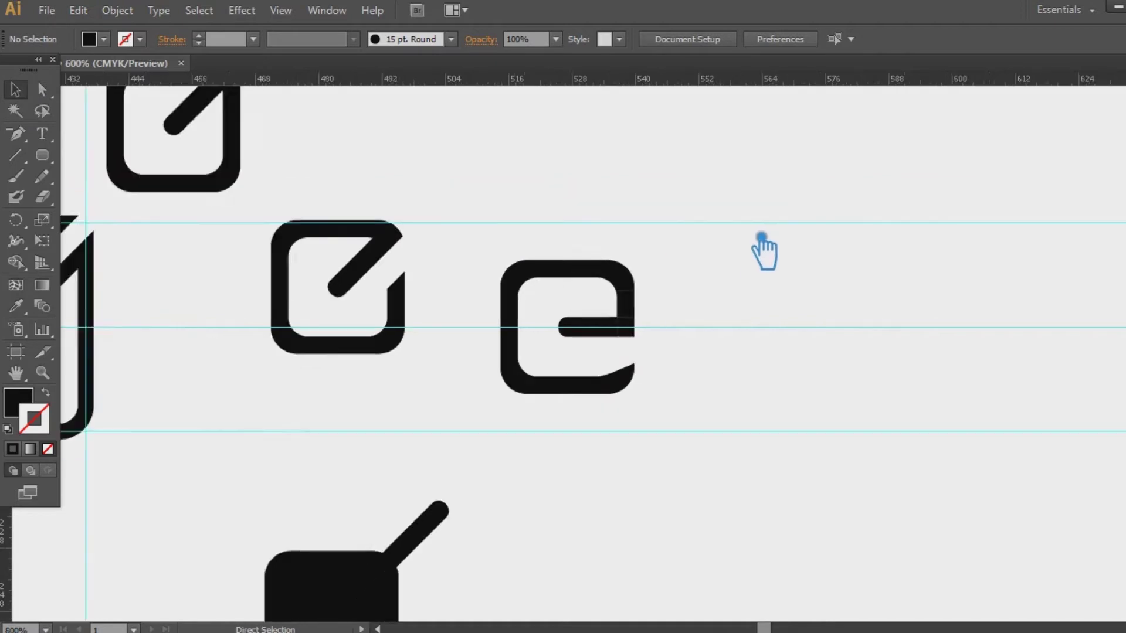
{"action": "key", "text": "ctrl+plus"}
{"action": "key", "text": "ctrl+plus"}
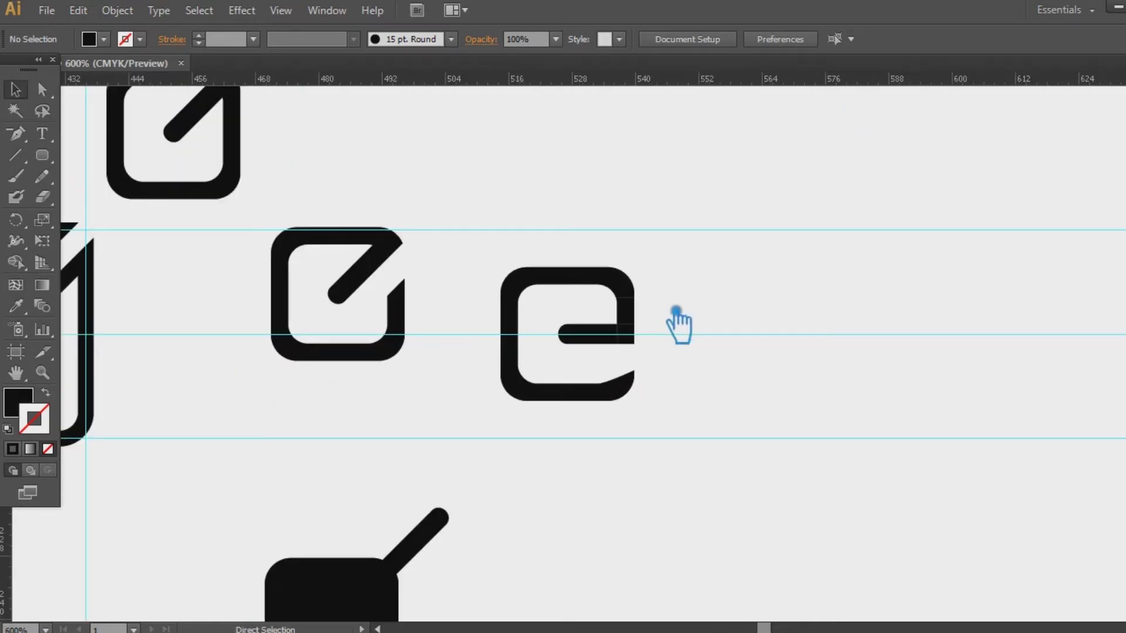
{"action": "left_click_drag", "start_coordinate": [784, 251], "coordinate": [995, 265]}
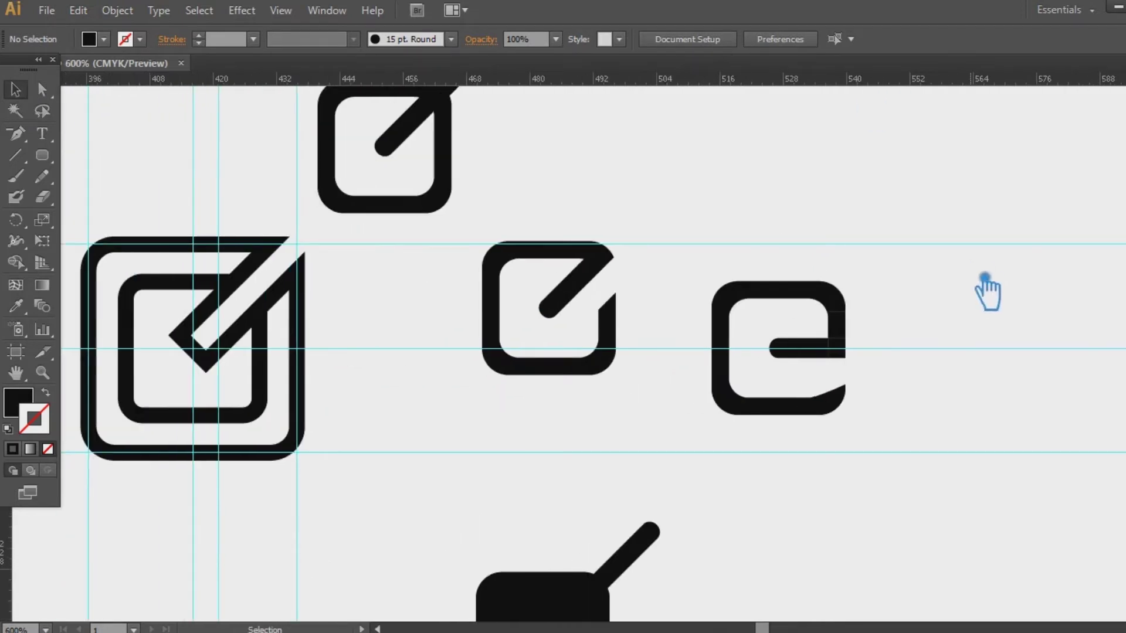
{"action": "left_click", "coordinate": [289, 304]}
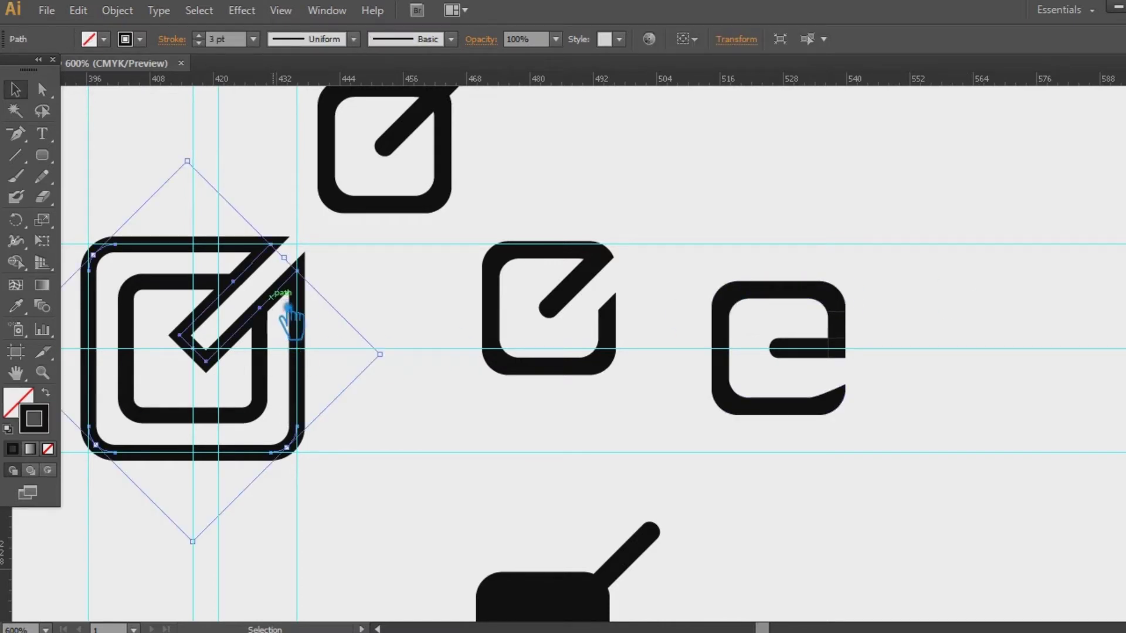
{"action": "left_click", "coordinate": [401, 305]}
{"action": "left_click_drag", "start_coordinate": [402, 309], "coordinate": [443, 413]}
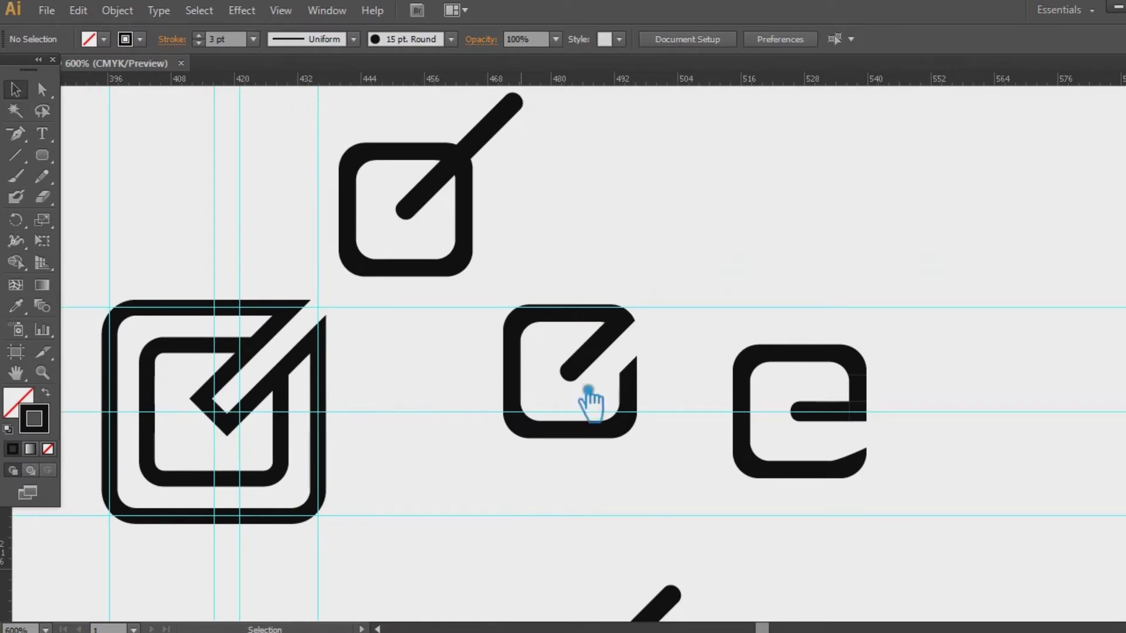
- Unite the pieces of the e shape with Pathfinder and move the merged shape up above the horizontal guide
{"action": "left_click", "coordinate": [807, 364]}
{"action": "left_click_drag", "start_coordinate": [881, 513], "coordinate": [718, 305]}
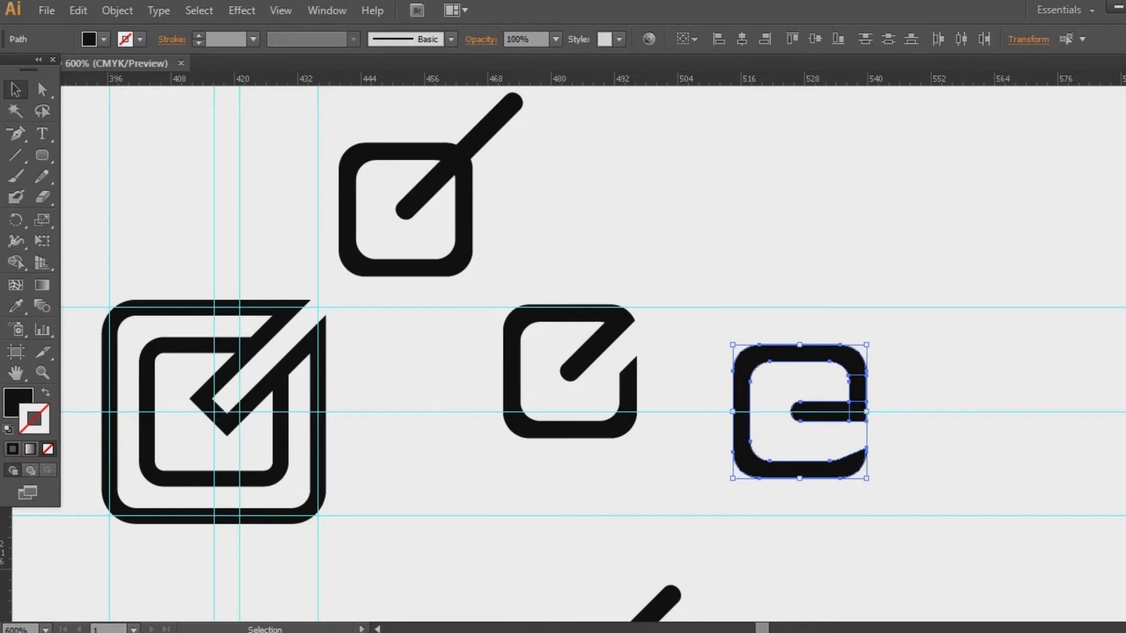
{"action": "left_click", "coordinate": [1122, 454]}
{"action": "left_click", "coordinate": [979, 468]}
{"action": "left_click", "coordinate": [1121, 455]}
{"action": "left_click", "coordinate": [1020, 387]}
{"action": "left_click_drag", "start_coordinate": [871, 406], "coordinate": [825, 236]}
{"action": "left_click", "coordinate": [936, 241]}
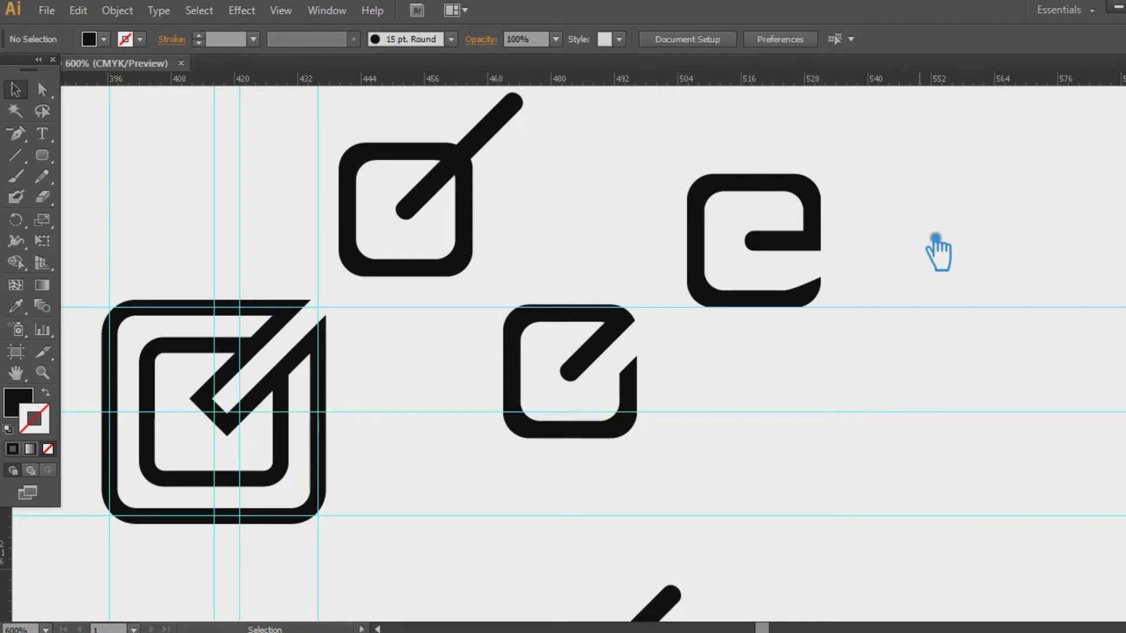
- Hide the guides and delete the concentric rounded-square logo
{"action": "left_click_drag", "start_coordinate": [923, 373], "coordinate": [1008, 360]}
{"action": "left_click", "coordinate": [407, 372]}
{"action": "left_click_drag", "start_coordinate": [244, 315], "coordinate": [229, 305]}
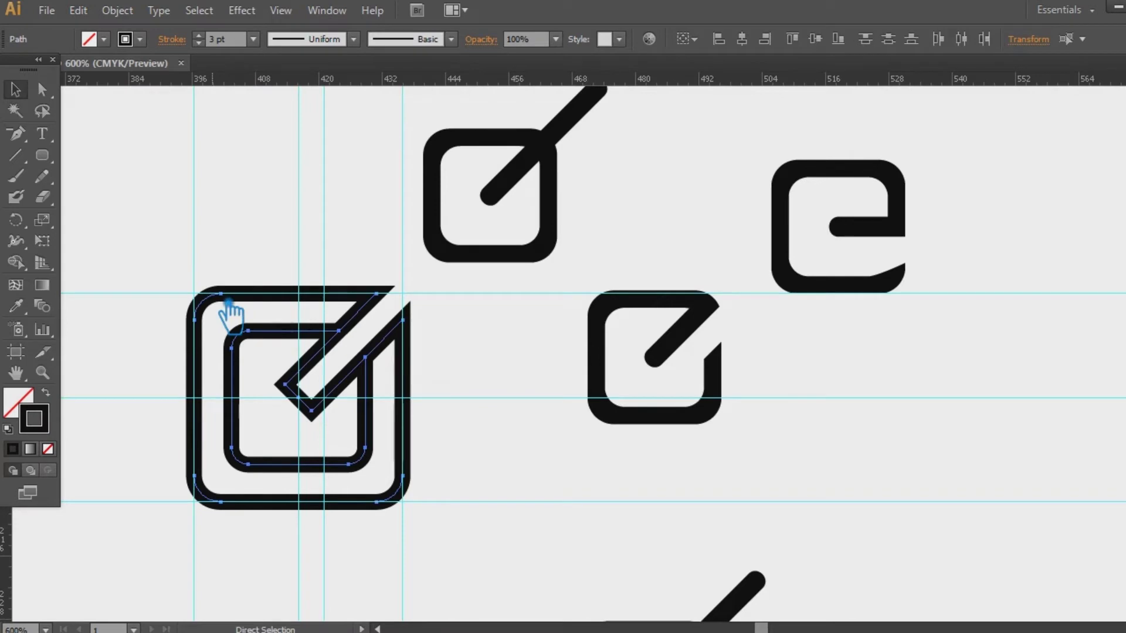
{"action": "key", "text": "ctrl+g"}
{"action": "key", "text": "ctrl+;"}
{"action": "key", "text": "Delete"}
- Delete the solid rounded square with its diagonal bar and the uncut ring with the full diagonal bar
{"action": "left_click_drag", "start_coordinate": [469, 423], "coordinate": [437, 352]}
{"action": "left_click_drag", "start_coordinate": [633, 568], "coordinate": [562, 524]}
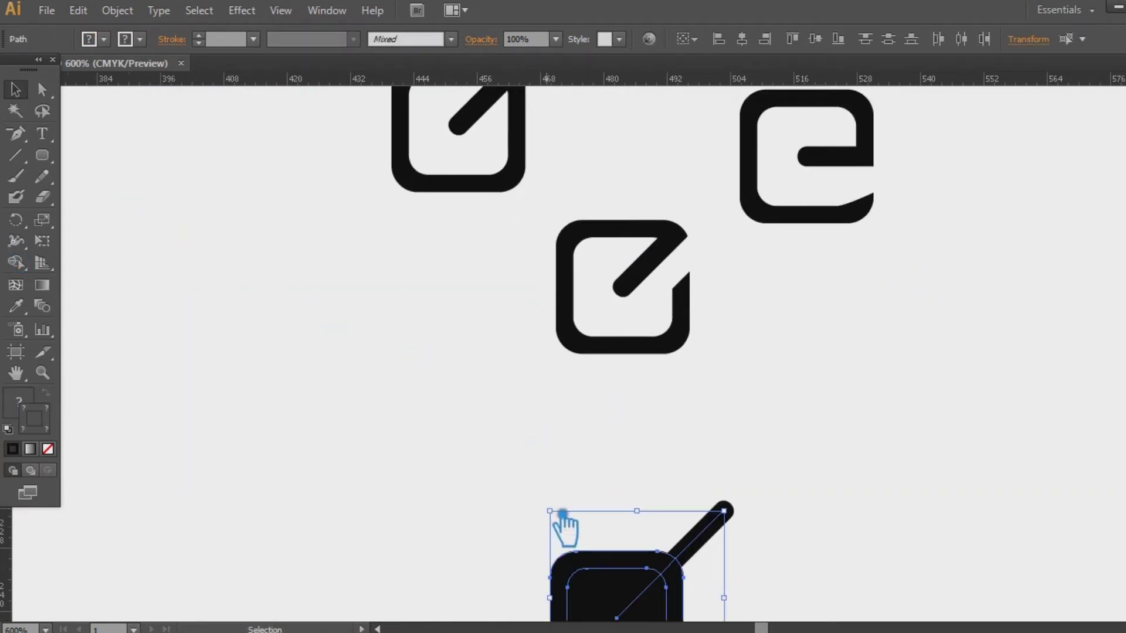
{"action": "key", "text": "Delete"}
{"action": "left_click_drag", "start_coordinate": [794, 450], "coordinate": [851, 563]}
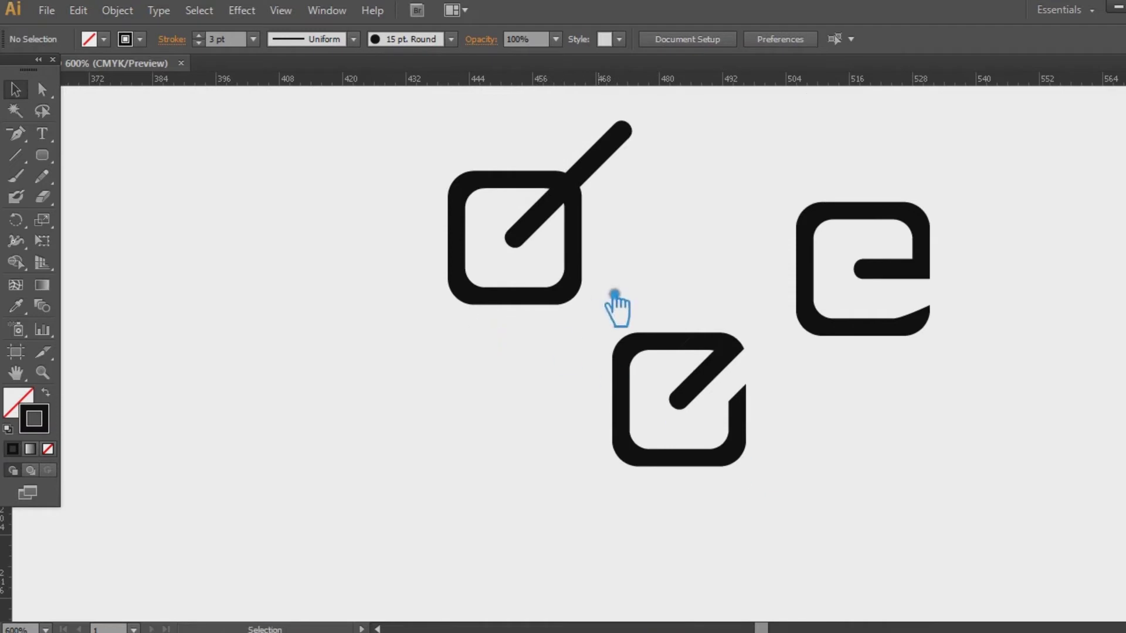
{"action": "left_click_drag", "start_coordinate": [608, 320], "coordinate": [377, 156]}
{"action": "key", "text": "a"}
{"action": "key", "text": "Delete"}
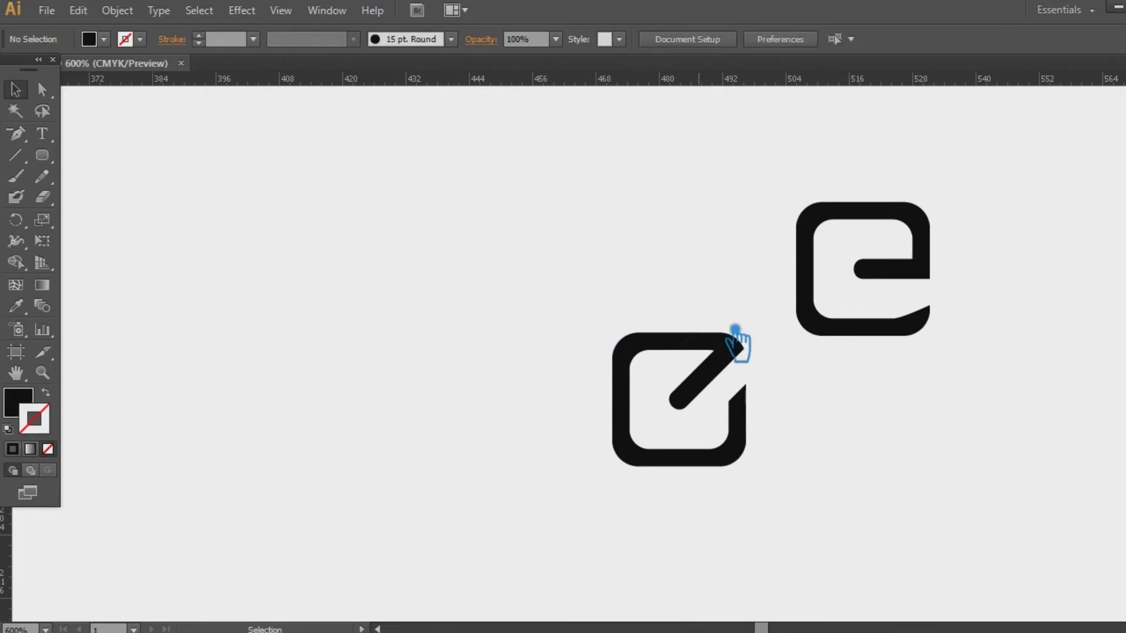
- Unite the pieces of the ring variation with the diagonal bar using Pathfinder
{"action": "left_click_drag", "start_coordinate": [754, 497], "coordinate": [602, 321]}
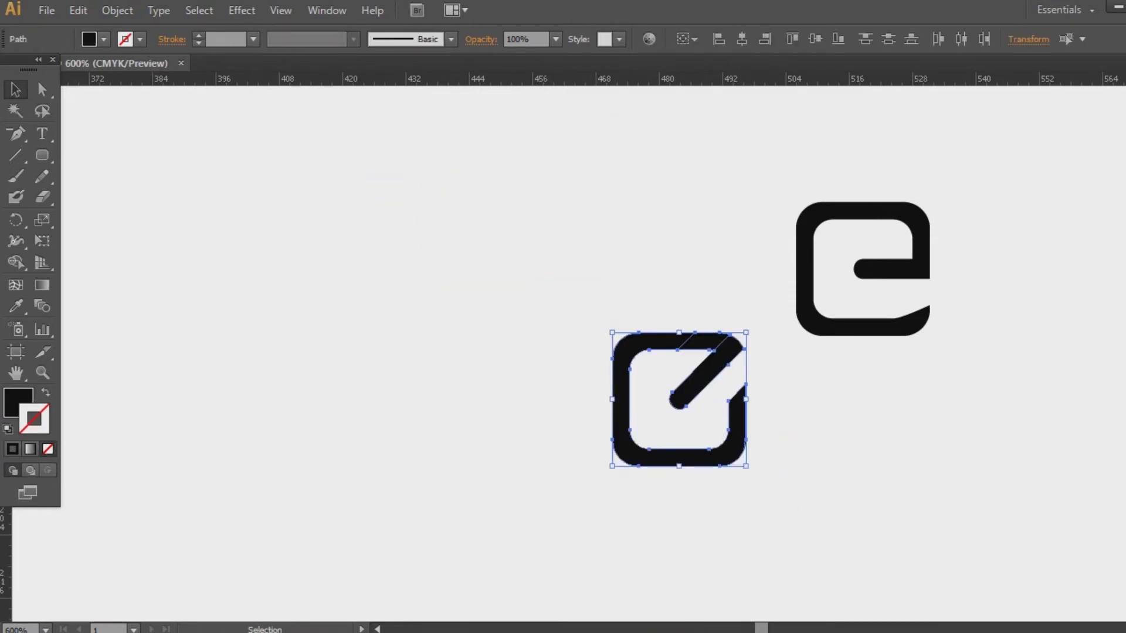
{"action": "key", "text": "ctrl+shift+F9"}
{"action": "left_click", "coordinate": [976, 465]}
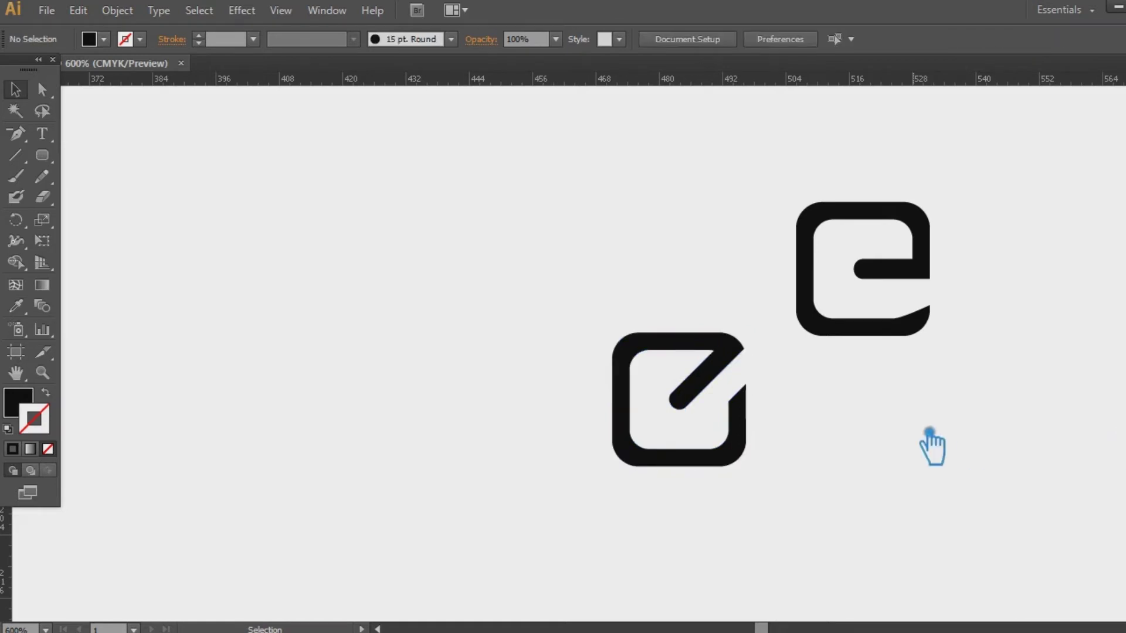
- Move the diagonal-bar shape away to the left and place the e shape close beside it on its right
{"action": "scroll", "coordinate": [949, 457], "scroll_direction": "left", "scroll_amount": 2}
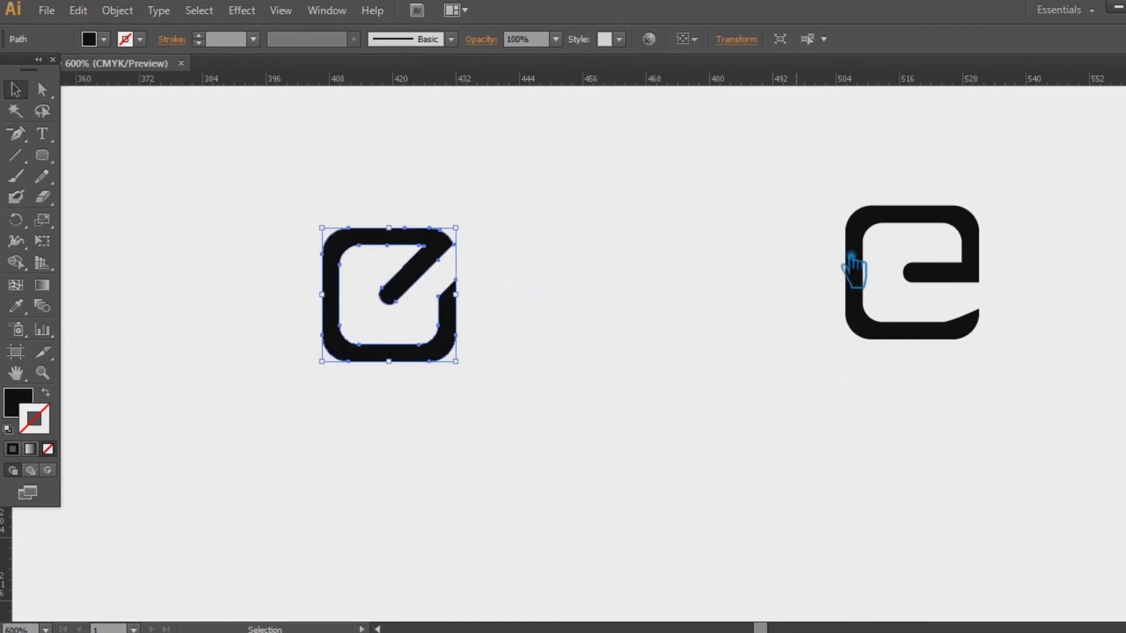
{"action": "left_click_drag", "start_coordinate": [851, 257], "coordinate": [515, 307]}
{"action": "left_click", "coordinate": [516, 415]}
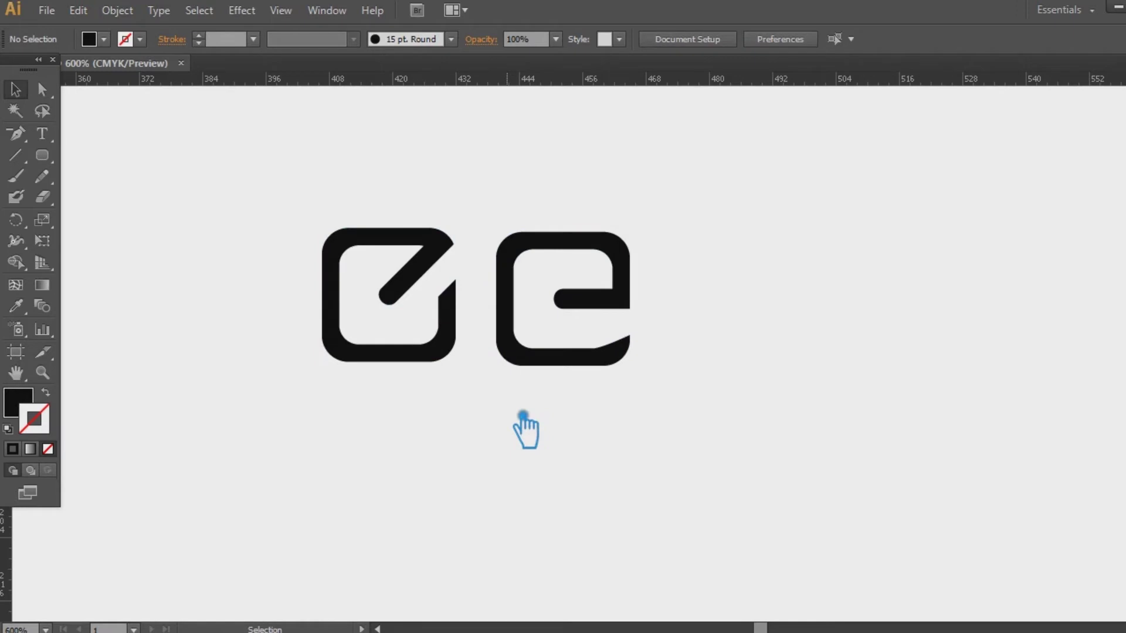
- Add a 1 pt black stroke to both letter shapes and apply Pathfinder Unite to them
{"action": "left_click_drag", "start_coordinate": [689, 418], "coordinate": [238, 151]}
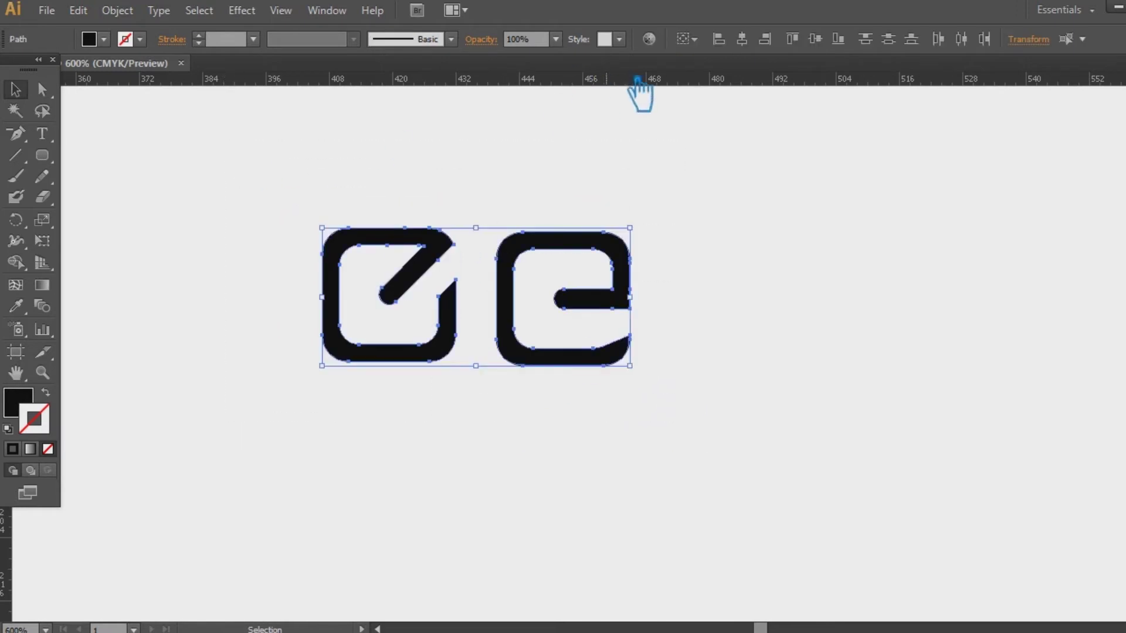
{"action": "left_click", "coordinate": [25, 467]}
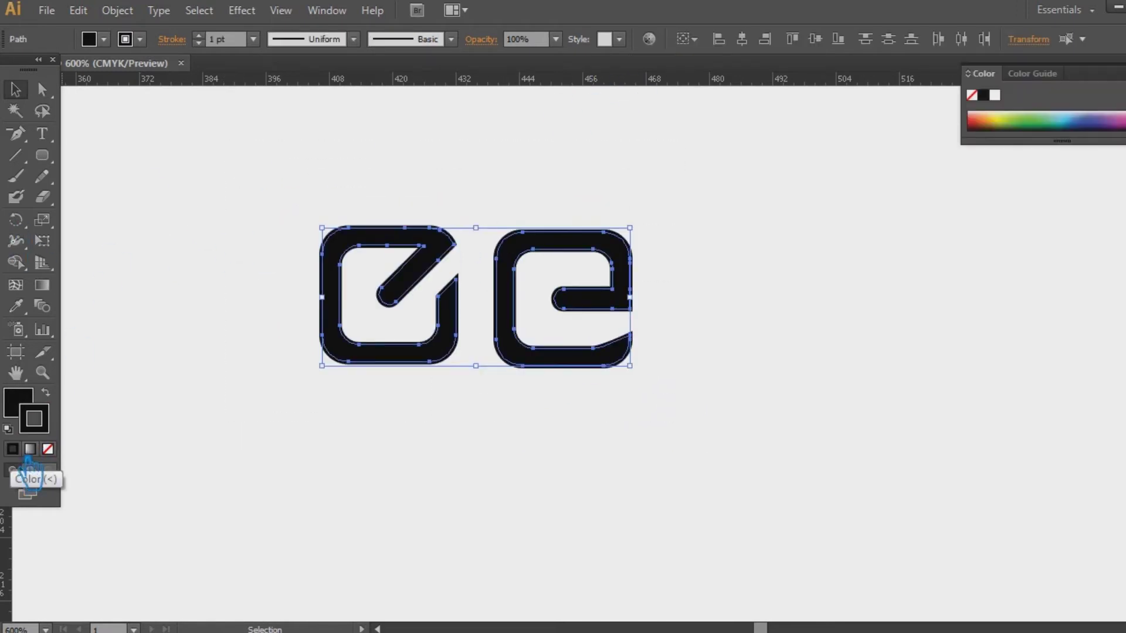
{"action": "key", "text": "ctrl+shift+F9"}
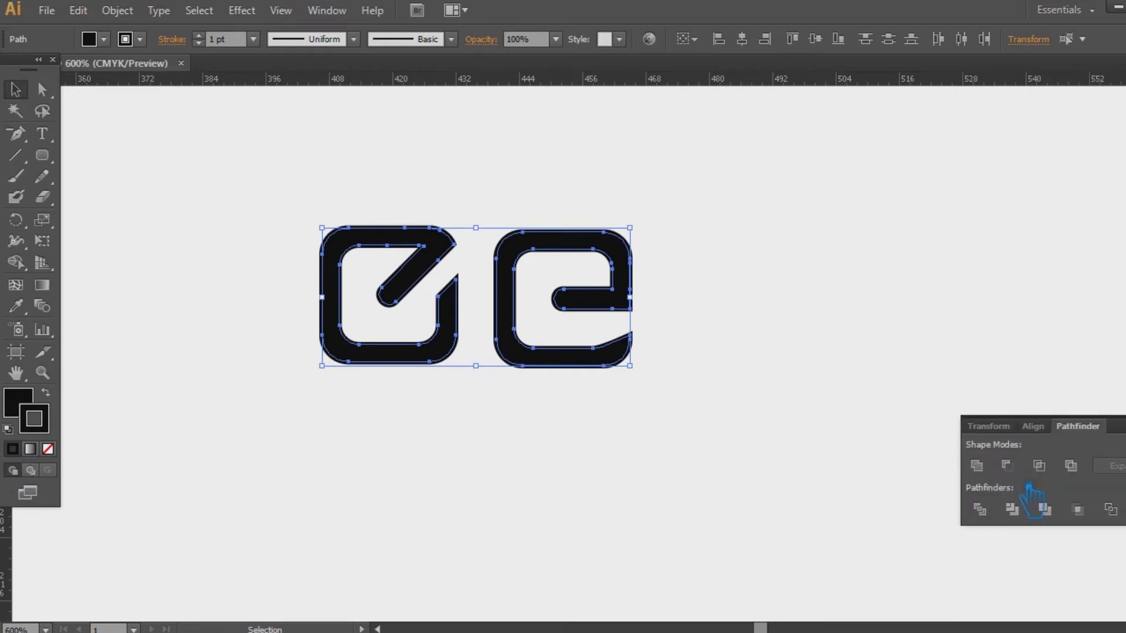
{"action": "left_click", "coordinate": [978, 466]}
{"action": "left_click_drag", "start_coordinate": [707, 415], "coordinate": [218, 157]}
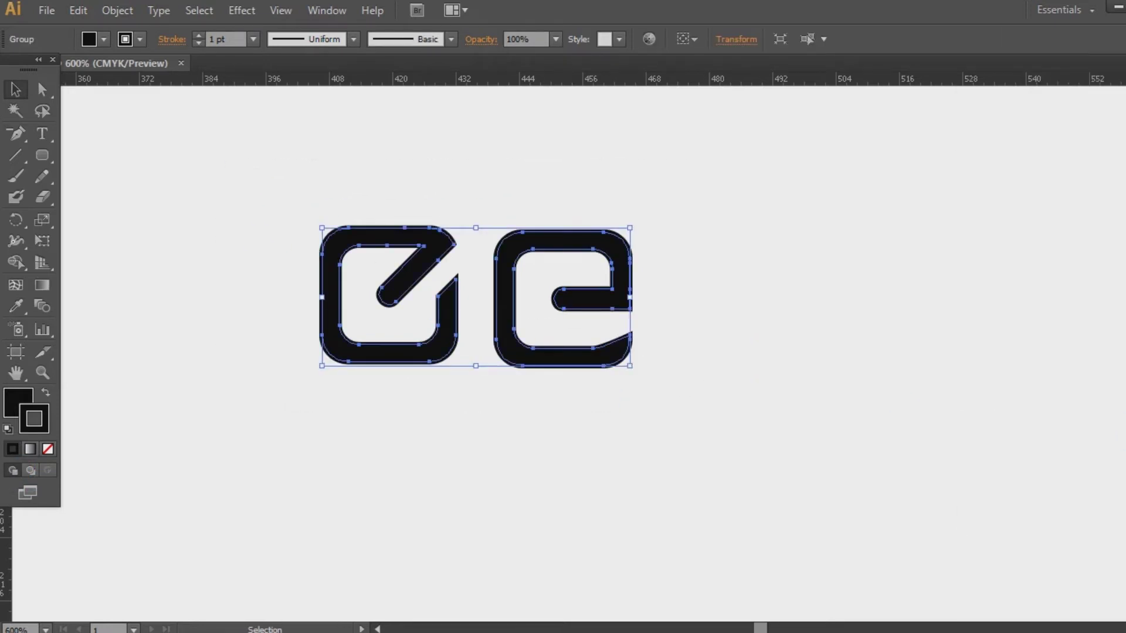
{"action": "key", "text": "ctrl+shift+F9"}
{"action": "left_click", "coordinate": [977, 466]}
- Expand the fill and stroke of both letter shapes and unite the resulting outlines with Pathfinder
{"action": "left_click", "coordinate": [117, 10]}
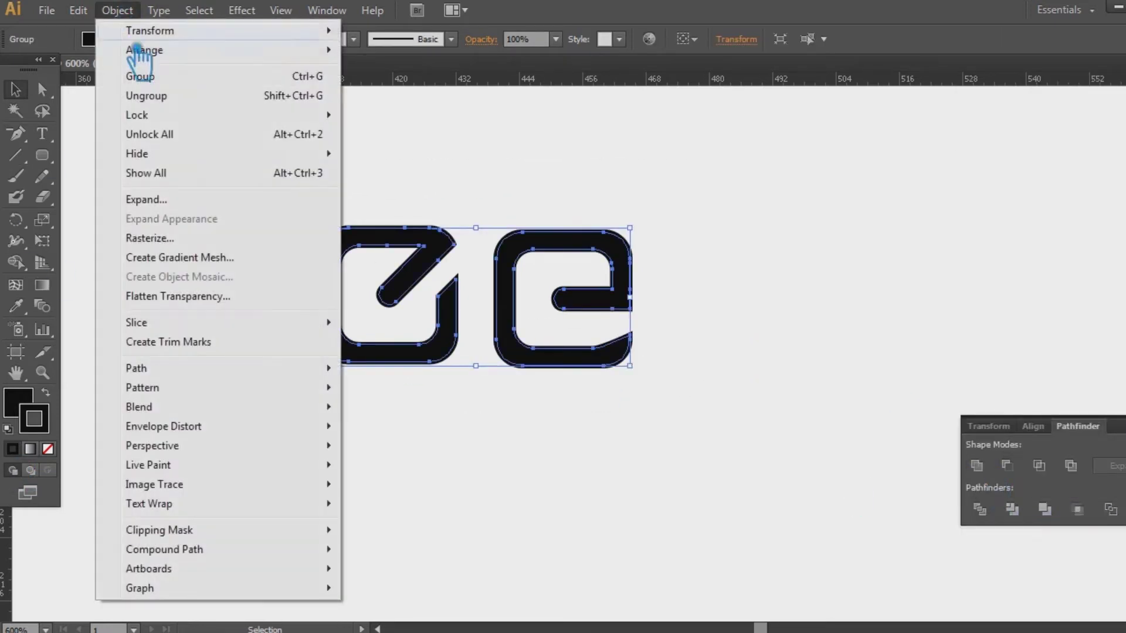
{"action": "left_click", "coordinate": [140, 196]}
{"action": "left_click", "coordinate": [559, 423]}
{"action": "left_click", "coordinate": [989, 469]}
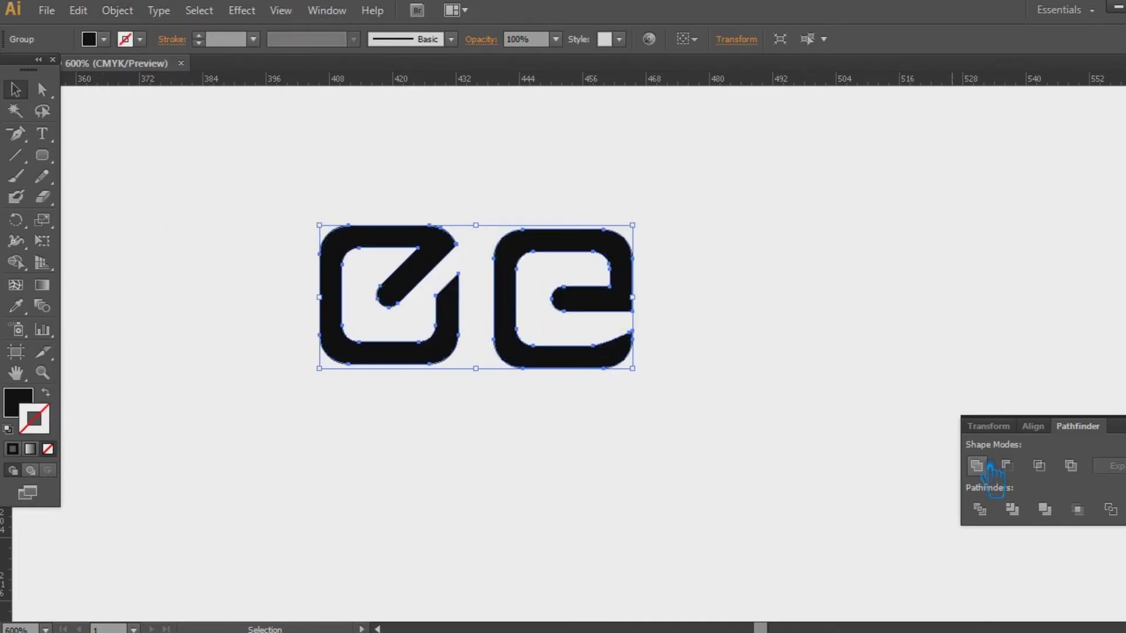
{"action": "left_click", "coordinate": [906, 372]}
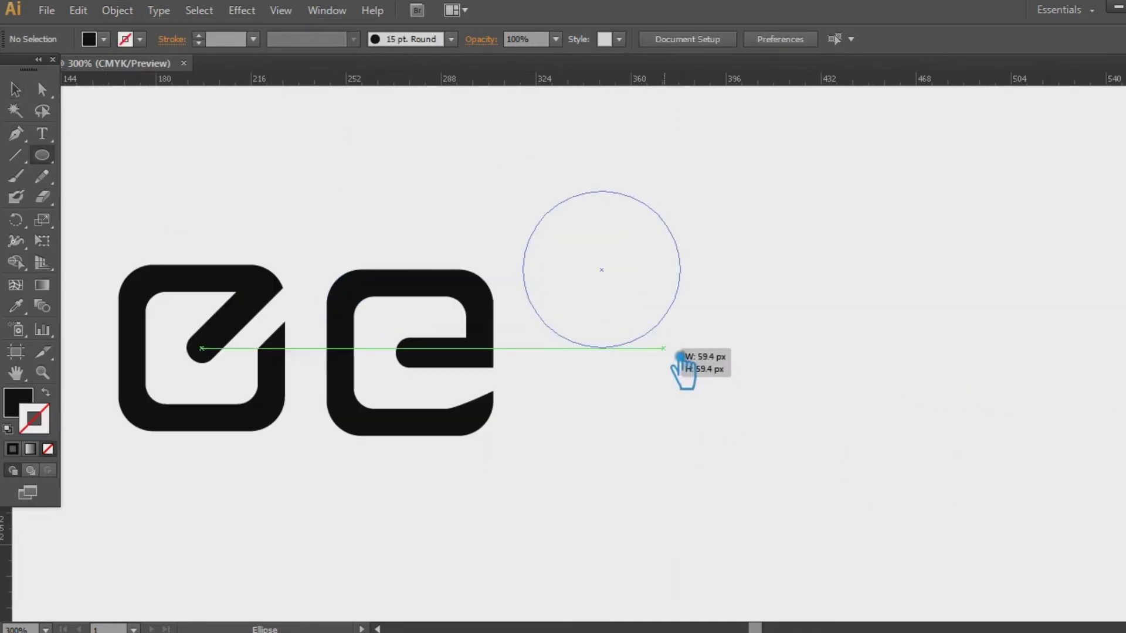
- Draw a black circle slightly taller than the e shape and place it to the right of the e
{"action": "left_click_drag", "start_coordinate": [679, 352], "coordinate": [668, 359]}
{"action": "left_click", "coordinate": [16, 89]}
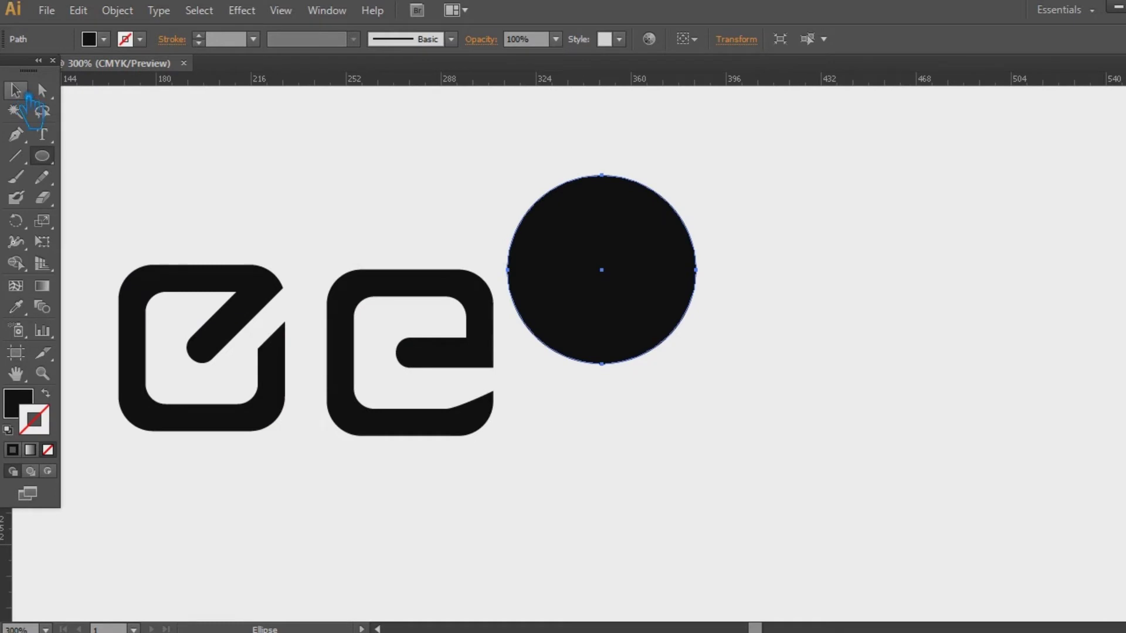
{"action": "mouse_move", "coordinate": [619, 272]}
{"action": "left_mouse_down"}
{"action": "mouse_move", "coordinate": [626, 300]}
{"action": "mouse_move", "coordinate": [655, 321]}
{"action": "left_mouse_up"}
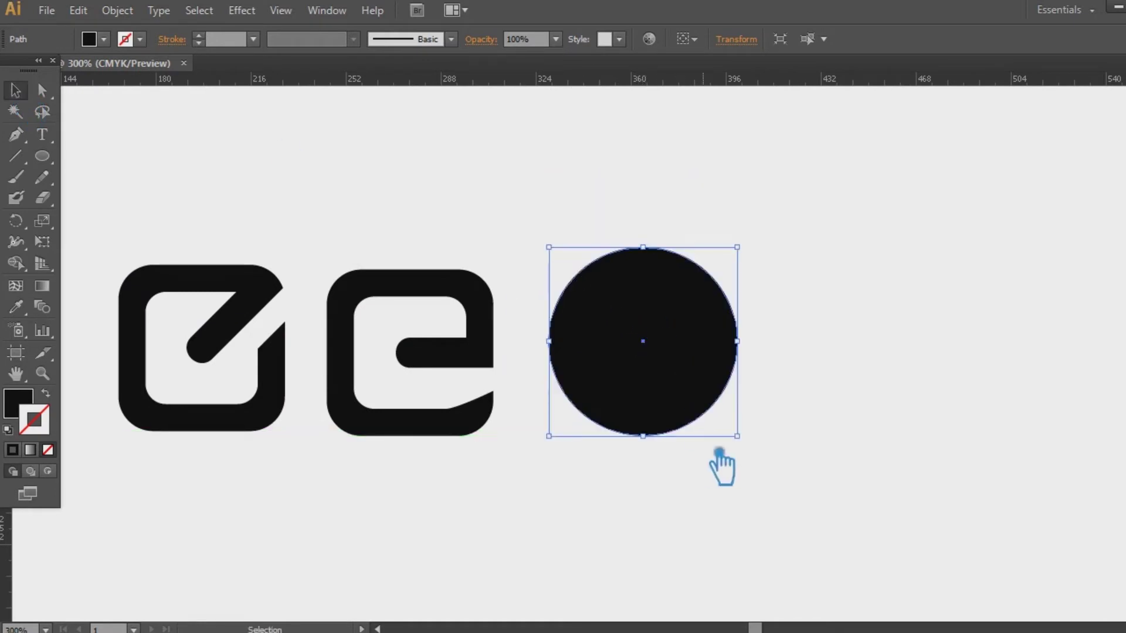
- Duplicate the circle in place, shrink the copy and nudge it toward the lower right of the original
{"action": "key", "text": "a"}
{"action": "key", "text": "v"}
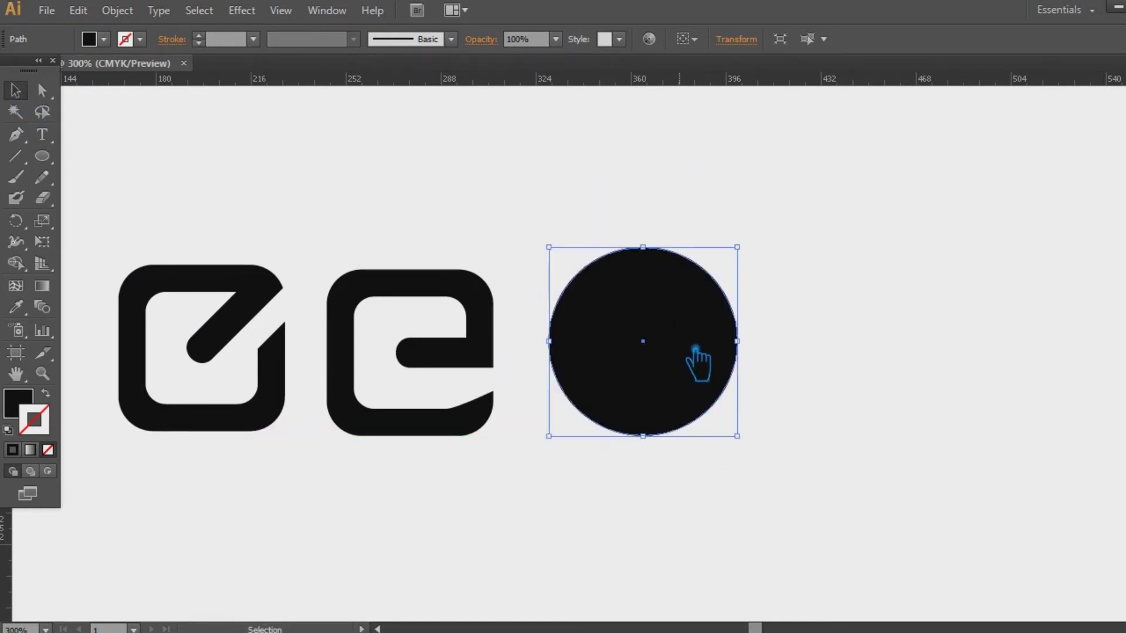
{"action": "left_click_drag", "start_coordinate": [564, 442], "coordinate": [595, 423]}
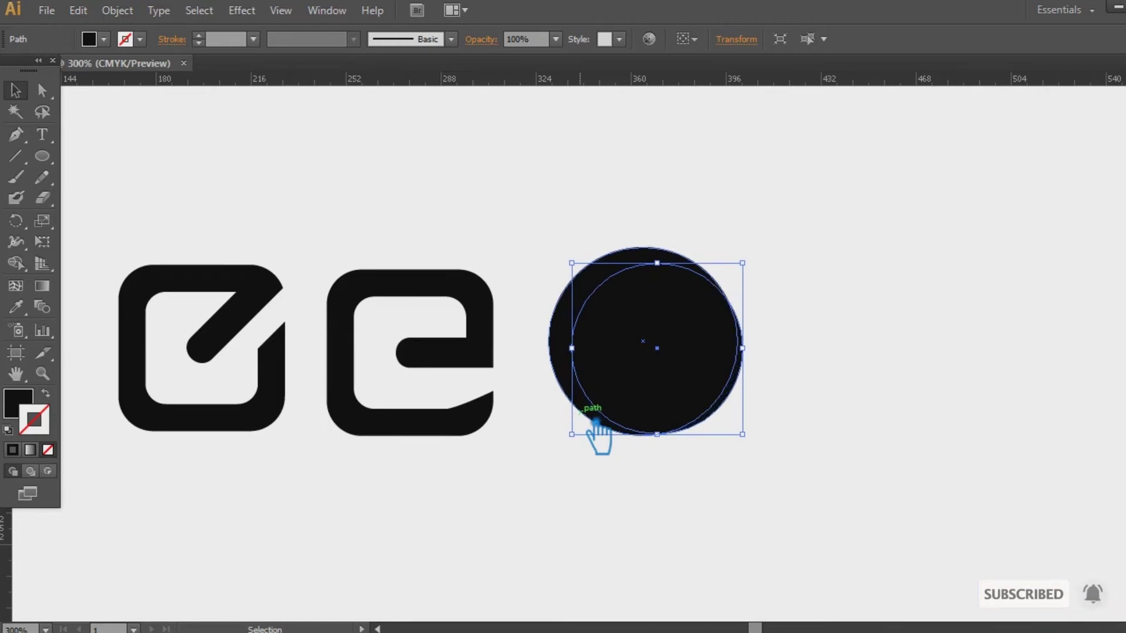
{"action": "key", "text": "Down"}
{"action": "key", "text": "Right"}
{"action": "key", "text": "Down"}
{"action": "key", "text": "Down"}
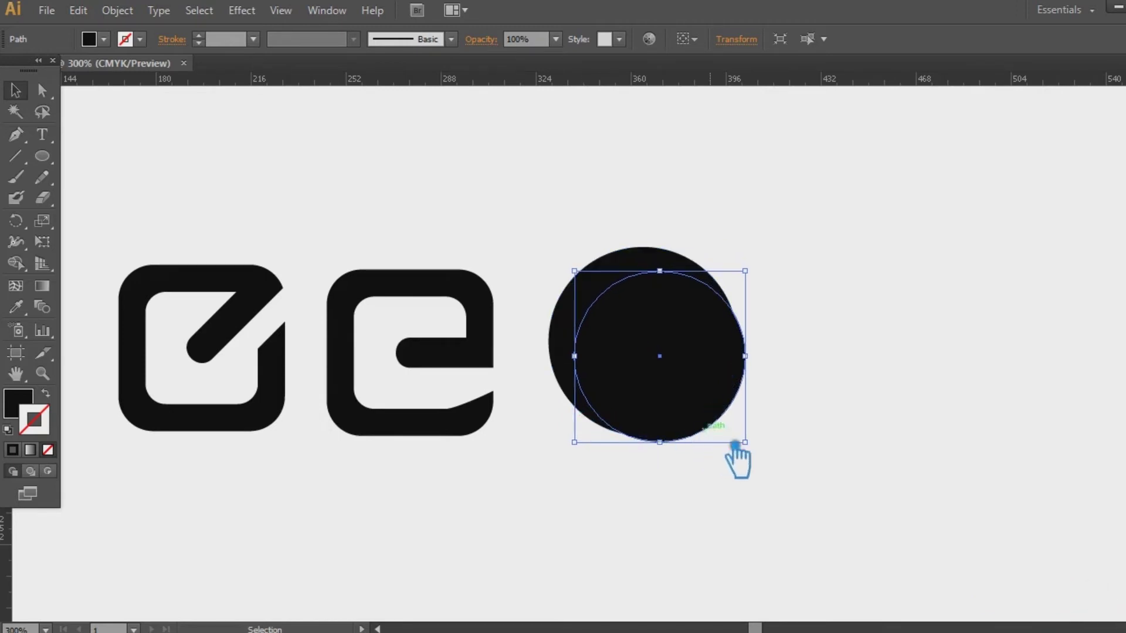
- Resize the smaller circle so its lower-right edge meets the edge of the larger circle
{"action": "mouse_move", "coordinate": [765, 450]}
{"action": "left_mouse_down"}
{"action": "mouse_move", "coordinate": [753, 452]}
{"action": "mouse_move", "coordinate": [758, 443]}
{"action": "left_mouse_up"}
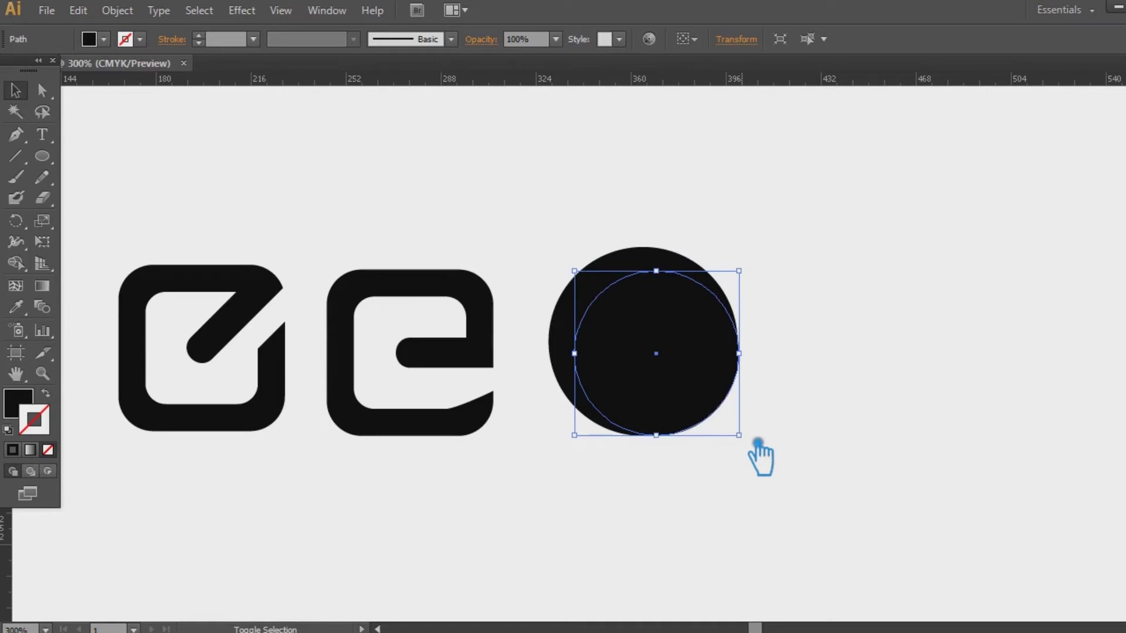
{"action": "left_click", "coordinate": [752, 454]}
{"action": "left_click", "coordinate": [597, 350]}
{"action": "mouse_move", "coordinate": [577, 275]}
{"action": "left_mouse_down"}
{"action": "mouse_move", "coordinate": [583, 297]}
{"action": "mouse_move", "coordinate": [588, 274]}
{"action": "left_mouse_up"}
- Subtract the smaller circle from the larger one with Minus Front to form a crescent
{"action": "left_click_drag", "start_coordinate": [793, 455], "coordinate": [583, 258]}
{"action": "key", "text": "shift+ctrl+F9"}
{"action": "left_click", "coordinate": [1007, 465]}
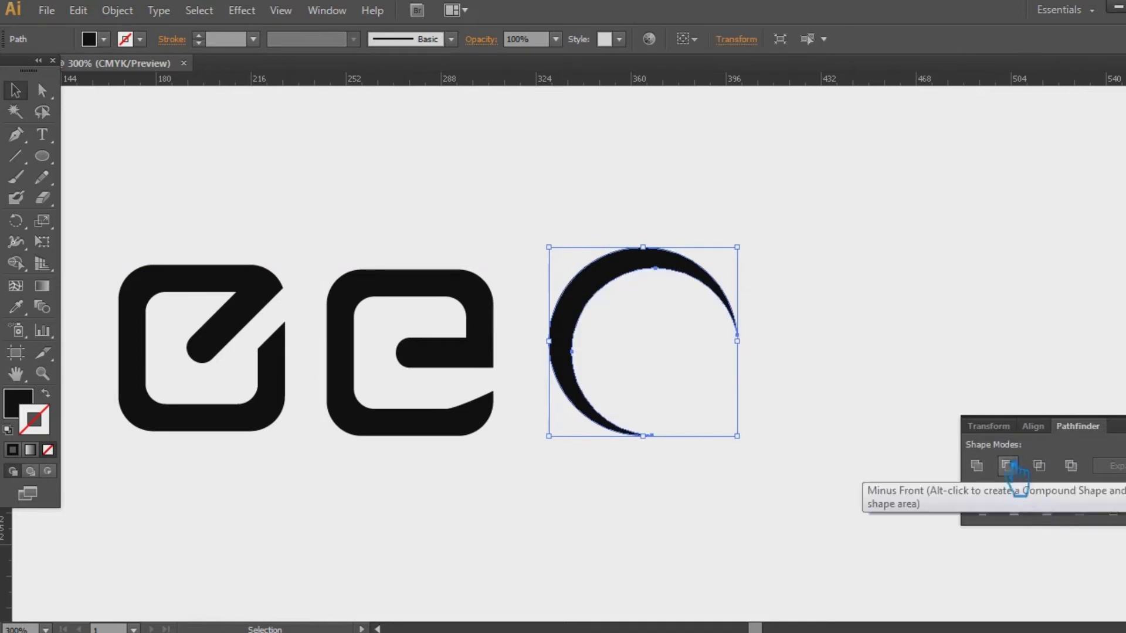
{"action": "left_click", "coordinate": [893, 341]}
{"action": "key", "text": "ctrl+shift+F9"}
- Move the crescent to the right and rotate it so that it opens to the right like a c
{"action": "left_click_drag", "start_coordinate": [585, 311], "coordinate": [683, 340]}
{"action": "left_click_drag", "start_coordinate": [852, 249], "coordinate": [770, 218]}
{"action": "left_click", "coordinate": [899, 262]}
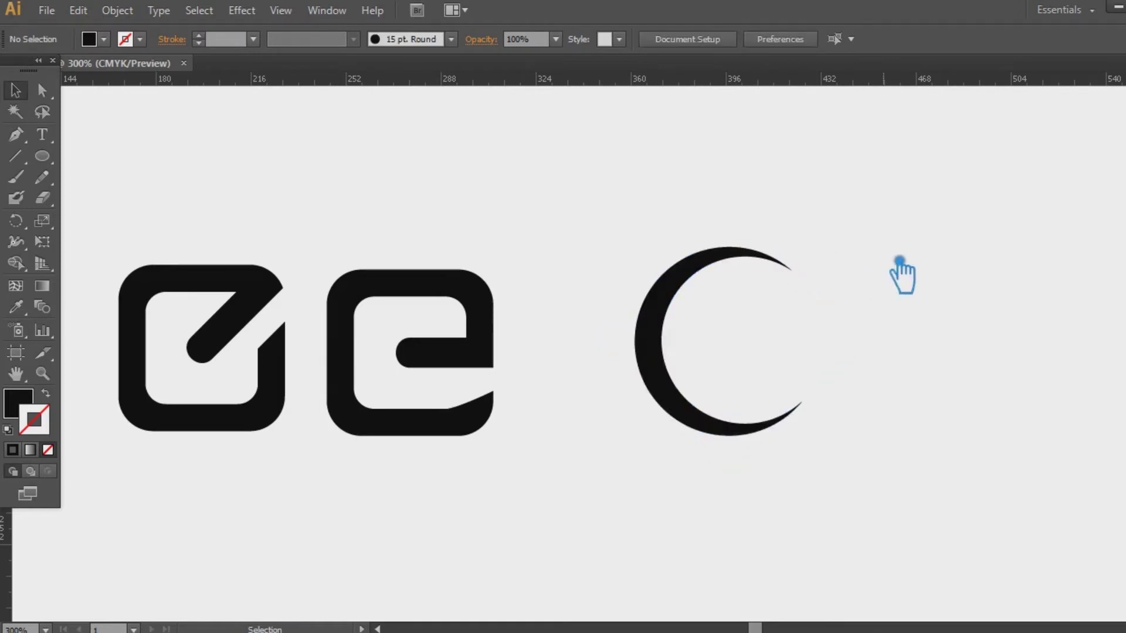
- Draw a wide unfilled ellipse with a 1 pt black stroke and position it across the upper part of the crescent
{"action": "left_click_drag", "start_coordinate": [551, 143], "coordinate": [712, 276]}
{"action": "left_click", "coordinate": [715, 284]}
{"action": "left_click", "coordinate": [48, 157]}
{"action": "left_click_drag", "start_coordinate": [584, 158], "coordinate": [835, 315]}
{"action": "key", "text": "shift+x"}
{"action": "key", "text": "v"}
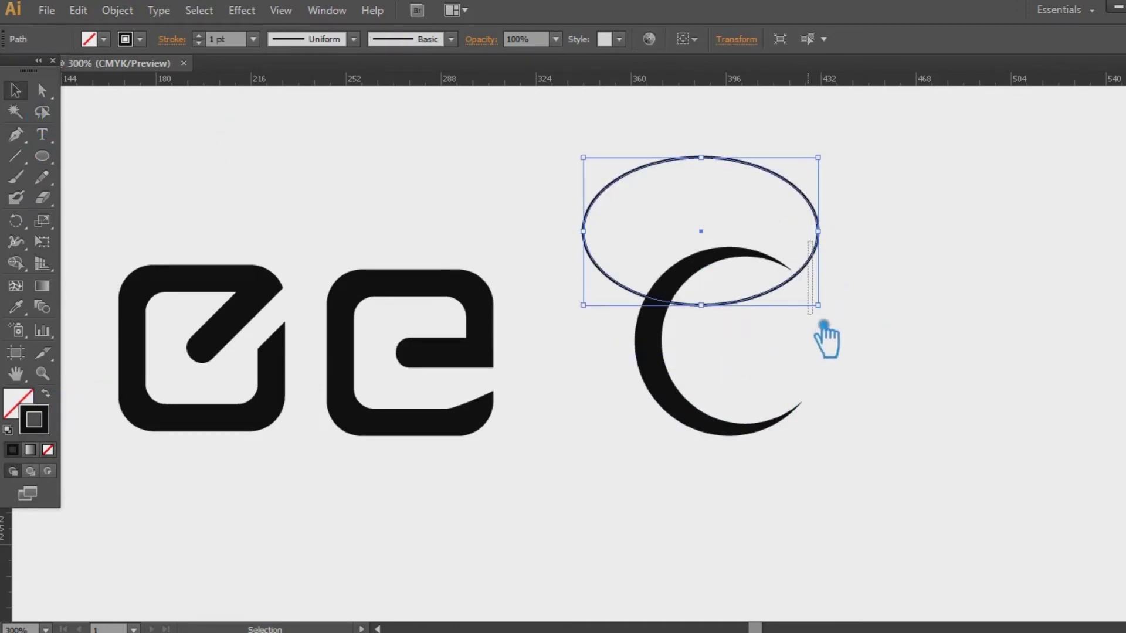
{"action": "left_click_drag", "start_coordinate": [819, 283], "coordinate": [816, 356]}
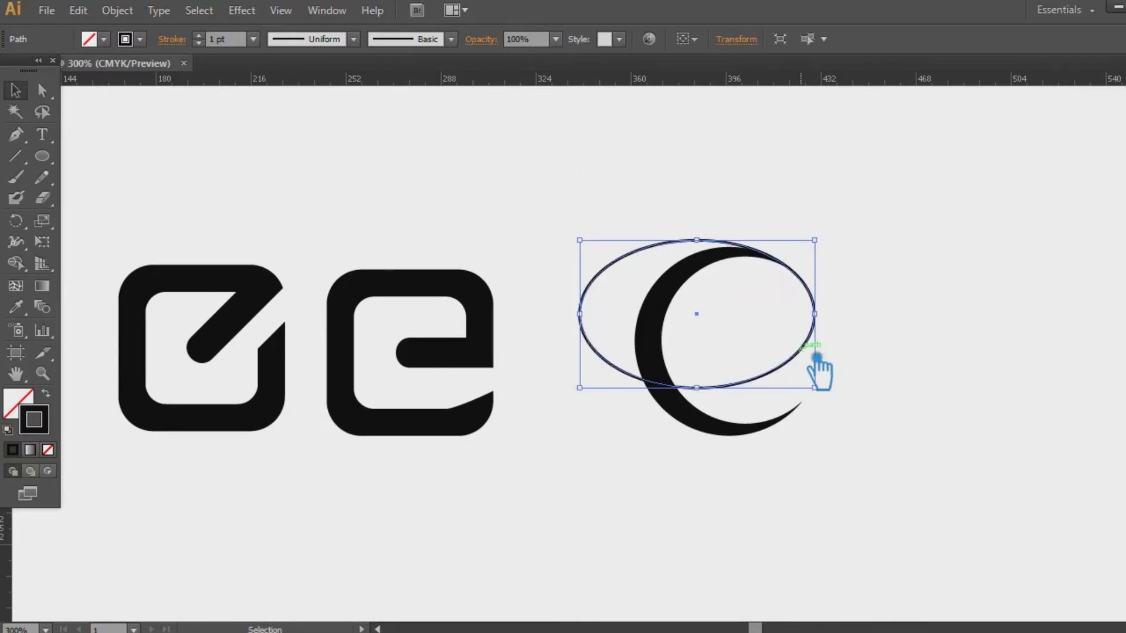
- Set the ellipse's stroke weight to 9 pt
{"action": "left_click", "coordinate": [217, 39]}
{"action": "key", "text": "Up"}
{"action": "key", "text": "Up"}
{"action": "key", "text": "Up"}
{"action": "key", "text": "Up"}
{"action": "key", "text": "Up"}
{"action": "key", "text": "Up"}
{"action": "key", "text": "Up"}
{"action": "key", "text": "Up"}
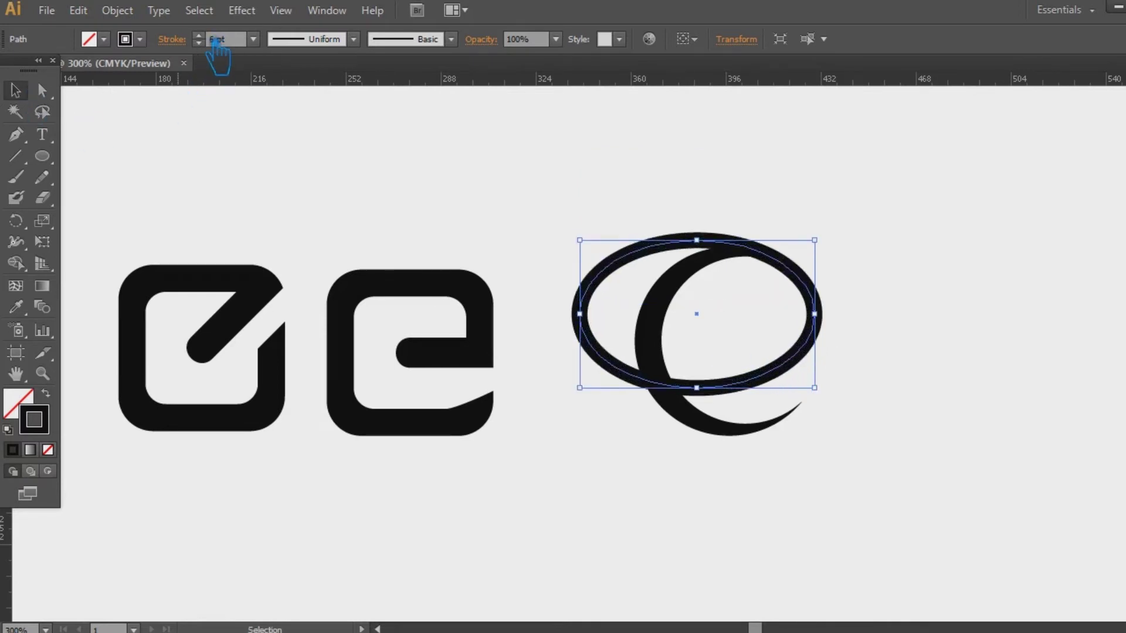
- Flatten the ellipse by raising its lower edge and apply the lens-shaped variable width profile to its stroke
{"action": "left_click_drag", "start_coordinate": [717, 400], "coordinate": [711, 354]}
{"action": "left_click", "coordinate": [353, 39]}
{"action": "left_click", "coordinate": [312, 104]}
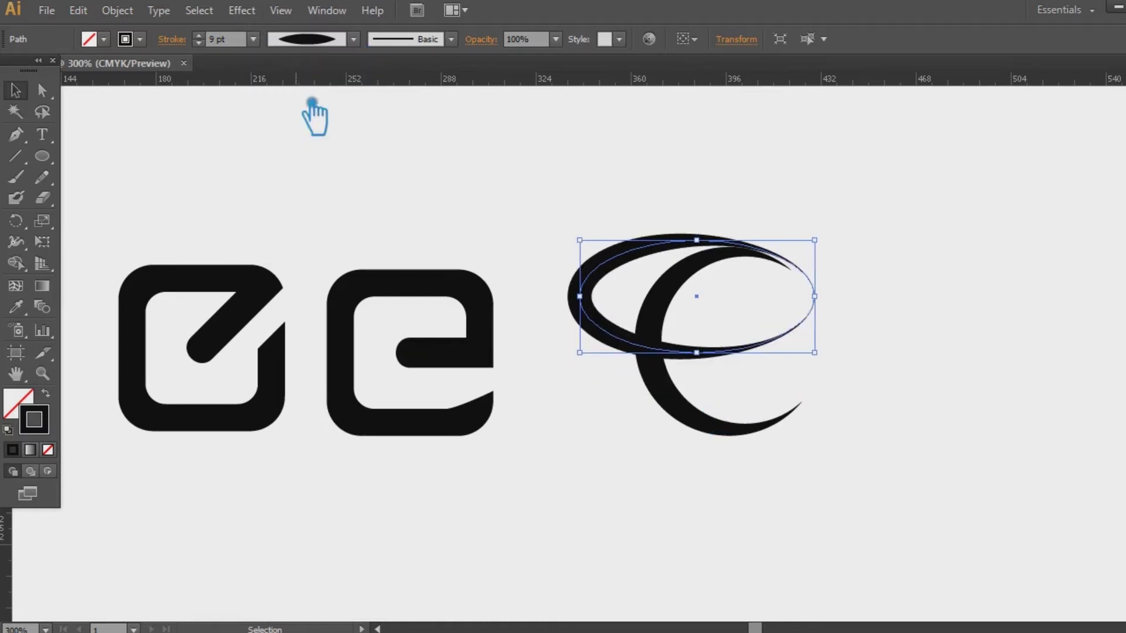
- Reflect the ellipse so its thick side faces right, and shift it slightly left over the crescent
{"action": "right_click", "coordinate": [607, 256]}
{"action": "mouse_move", "coordinate": [662, 488]}
{"action": "left_click", "coordinate": [897, 557]}
{"action": "left_click", "coordinate": [333, 387]}
{"action": "mouse_move", "coordinate": [828, 294]}
{"action": "left_mouse_down"}
{"action": "mouse_move", "coordinate": [855, 306]}
{"action": "mouse_move", "coordinate": [844, 320]}
{"action": "mouse_move", "coordinate": [812, 310]}
{"action": "mouse_move", "coordinate": [812, 296]}
{"action": "left_mouse_up"}
- Set the ellipse's opacity to 50% and nudge it toward the upper tip of the crescent
{"action": "left_click", "coordinate": [555, 39]}
{"action": "left_click", "coordinate": [601, 169]}
{"action": "key", "text": "ctrl+plus"}
{"action": "key", "text": "ctrl+plus"}
{"action": "key", "text": "ctrl+plus"}
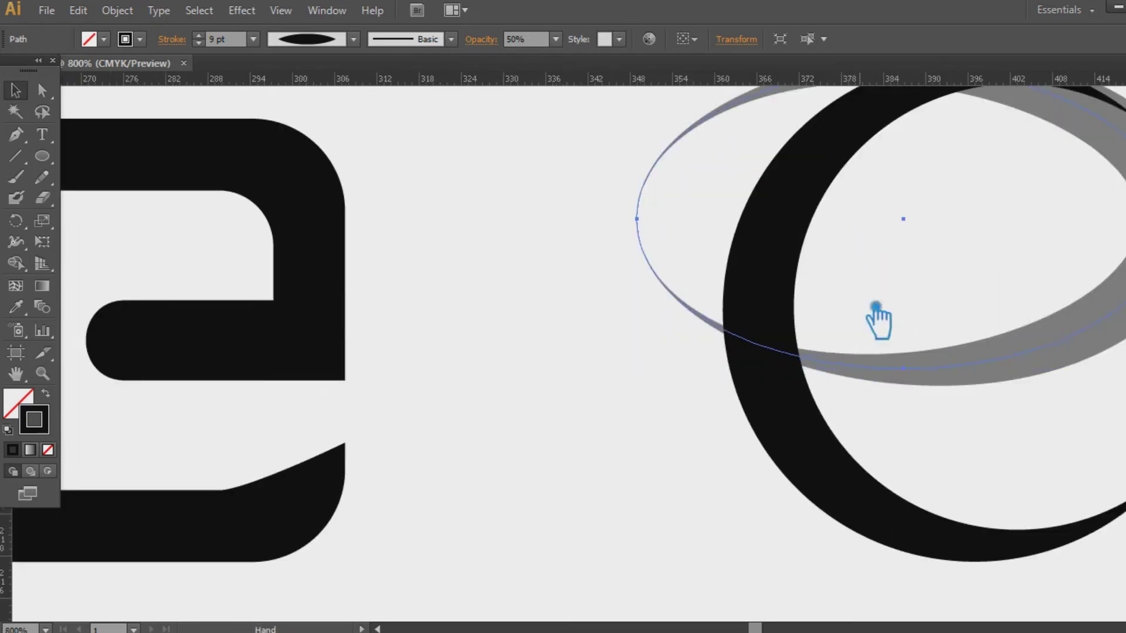
{"action": "left_click_drag", "start_coordinate": [874, 309], "coordinate": [481, 387], "text": "space"}
{"action": "left_click", "coordinate": [921, 310]}
{"action": "left_click_drag", "start_coordinate": [829, 327], "coordinate": [823, 322]}
- Expand the ellipse's appearance into a filled shape and align its outer edge with the crescent's upper tip
{"action": "left_click", "coordinate": [117, 10]}
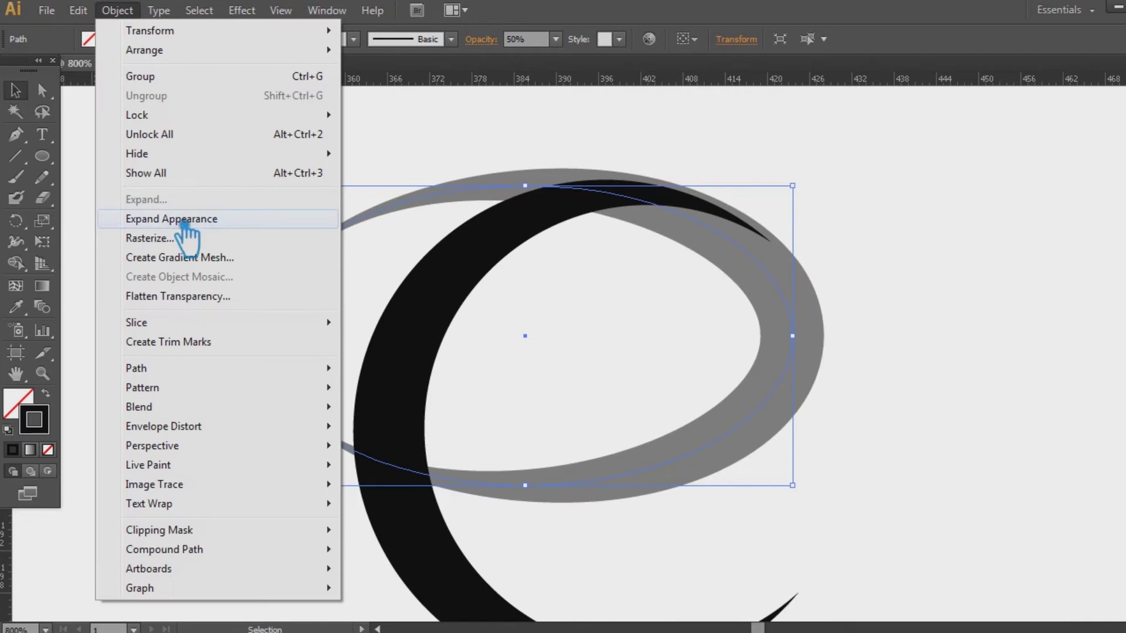
{"action": "left_click", "coordinate": [151, 220]}
{"action": "left_click", "coordinate": [918, 363]}
{"action": "left_click_drag", "start_coordinate": [808, 326], "coordinate": [799, 329]}
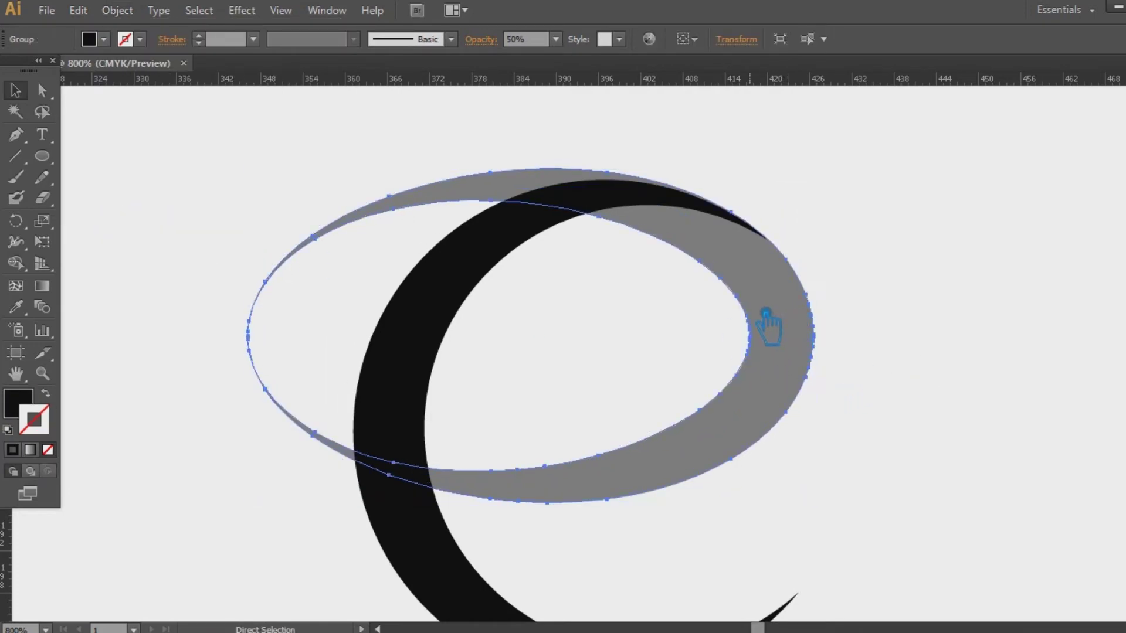
{"action": "key", "text": "ctrl+minus"}
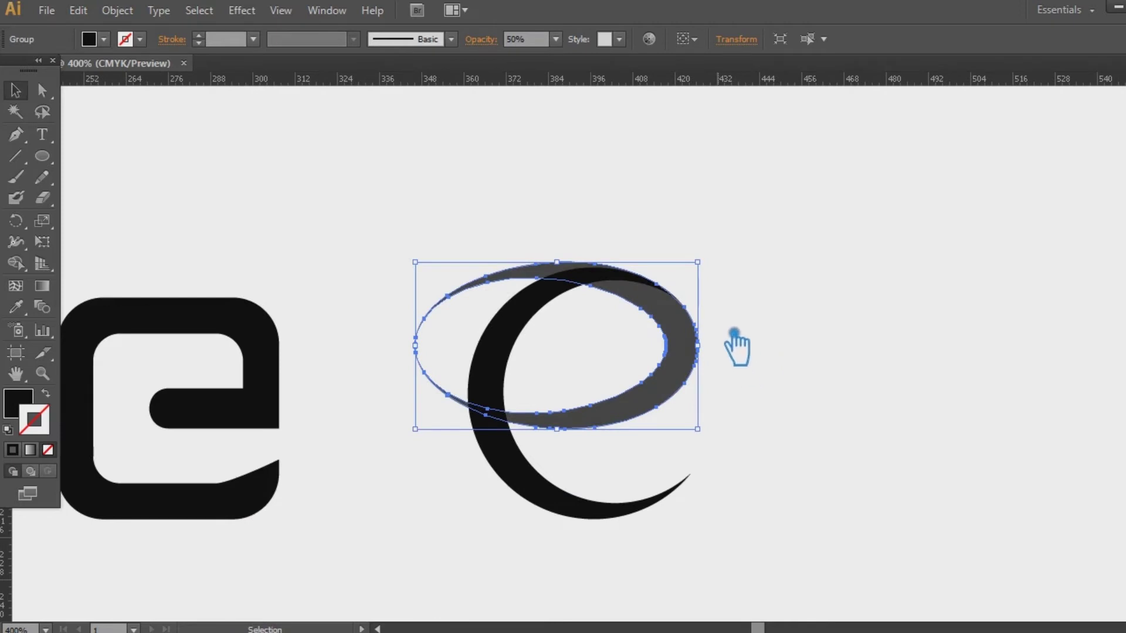
{"action": "left_click", "coordinate": [16, 221]}
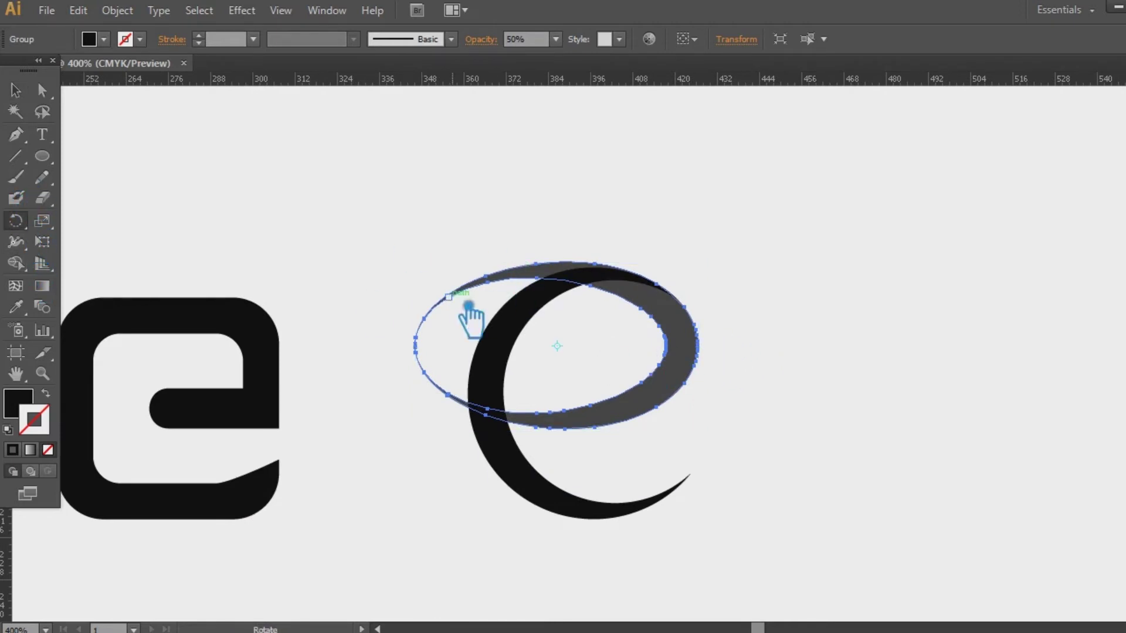
{"action": "left_click_drag", "start_coordinate": [674, 333], "coordinate": [659, 351]}
{"action": "key", "text": "v"}
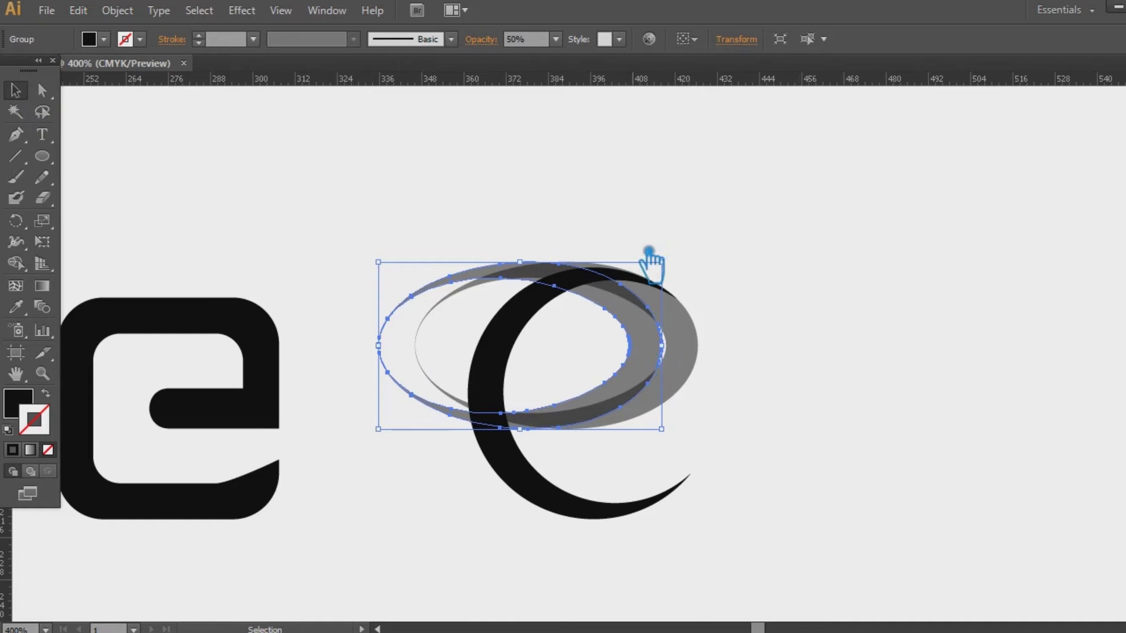
{"action": "left_click", "coordinate": [652, 253]}
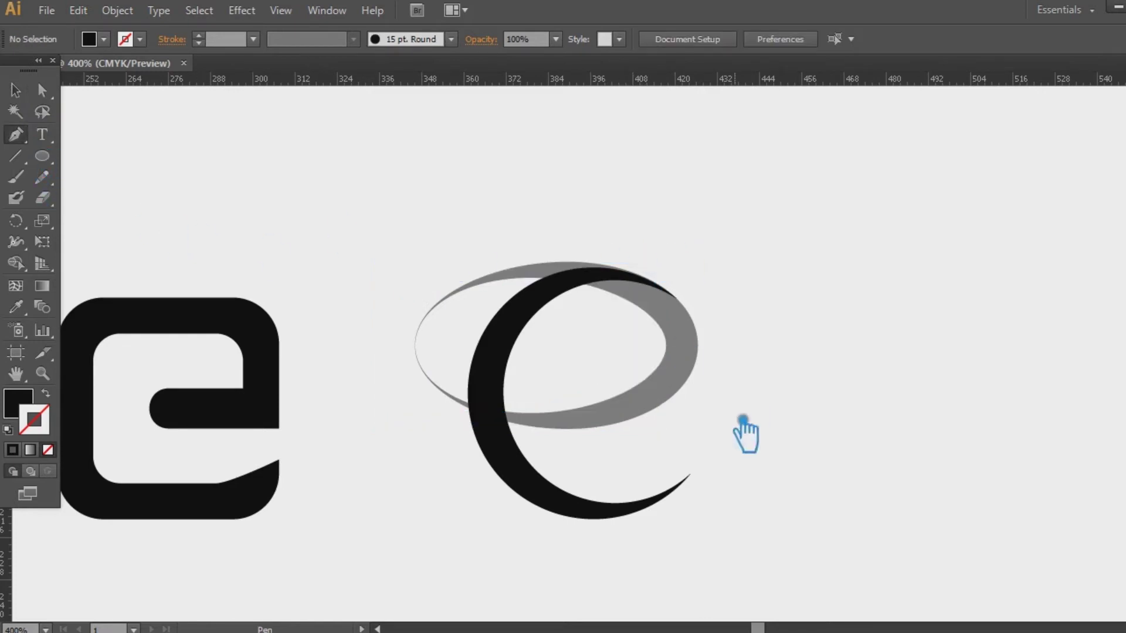
- Draw a curved Pen path from the ellipse's lower edge up past its left side, with no fill and a black stroke
{"action": "left_click", "coordinate": [519, 422]}
{"action": "left_click_drag", "start_coordinate": [402, 293], "coordinate": [432, 184]}
{"action": "key", "text": "shift+x"}
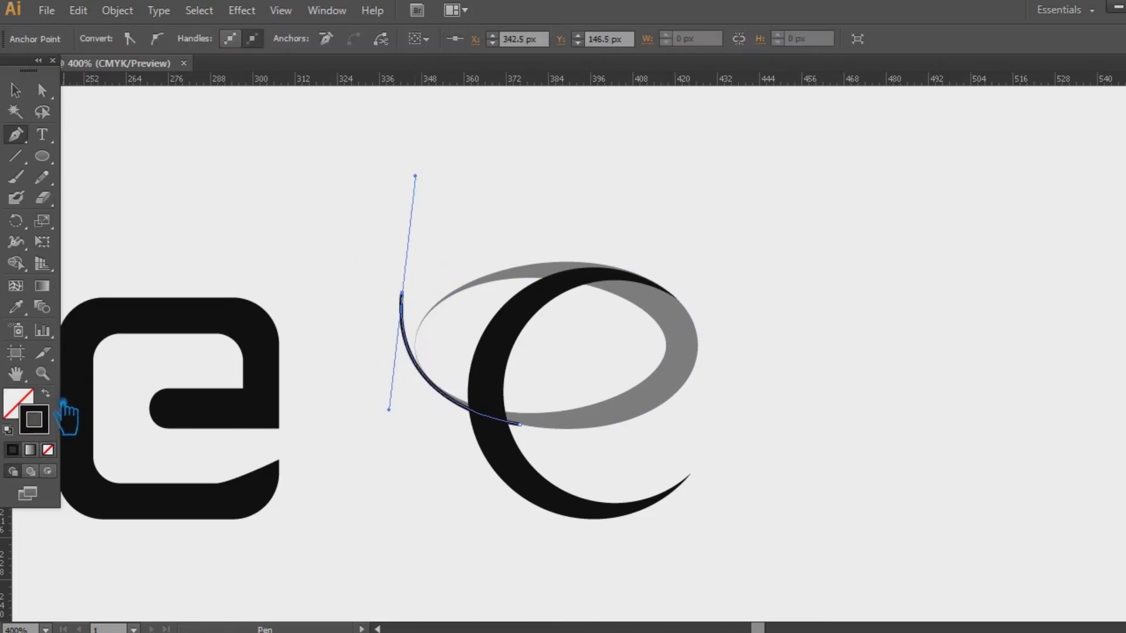
- Extend the curve's right end along the ellipse's lower band and reshape the bend with the upper anchor's handle
{"action": "left_click", "coordinate": [15, 91]}
{"action": "key", "text": "a"}
{"action": "left_click_drag", "start_coordinate": [541, 434], "coordinate": [616, 442]}
{"action": "left_click_drag", "start_coordinate": [405, 421], "coordinate": [413, 465]}
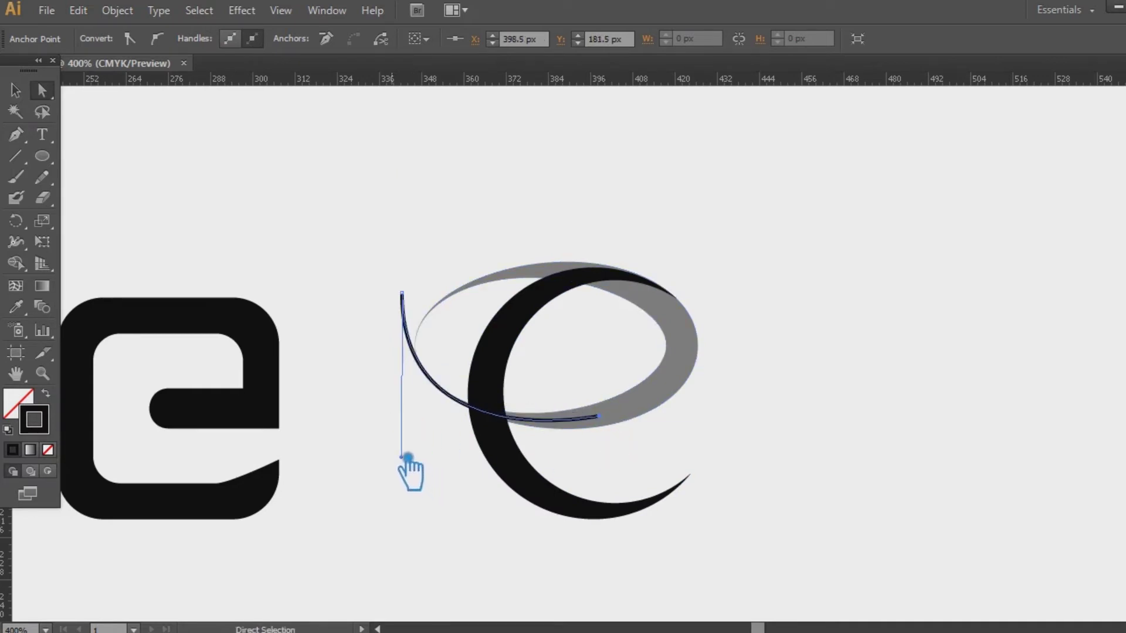
- Set the curve's stroke weight to 6 pt and apply the triangular width profile that tapers toward its upper left end
{"action": "left_click", "coordinate": [16, 91]}
{"action": "left_click", "coordinate": [377, 251]}
{"action": "left_click", "coordinate": [420, 326]}
{"action": "left_click", "coordinate": [199, 35]}
{"action": "left_click", "coordinate": [199, 35]}
{"action": "left_click", "coordinate": [199, 36]}
{"action": "left_click", "coordinate": [198, 35]}
{"action": "left_click", "coordinate": [199, 35]}
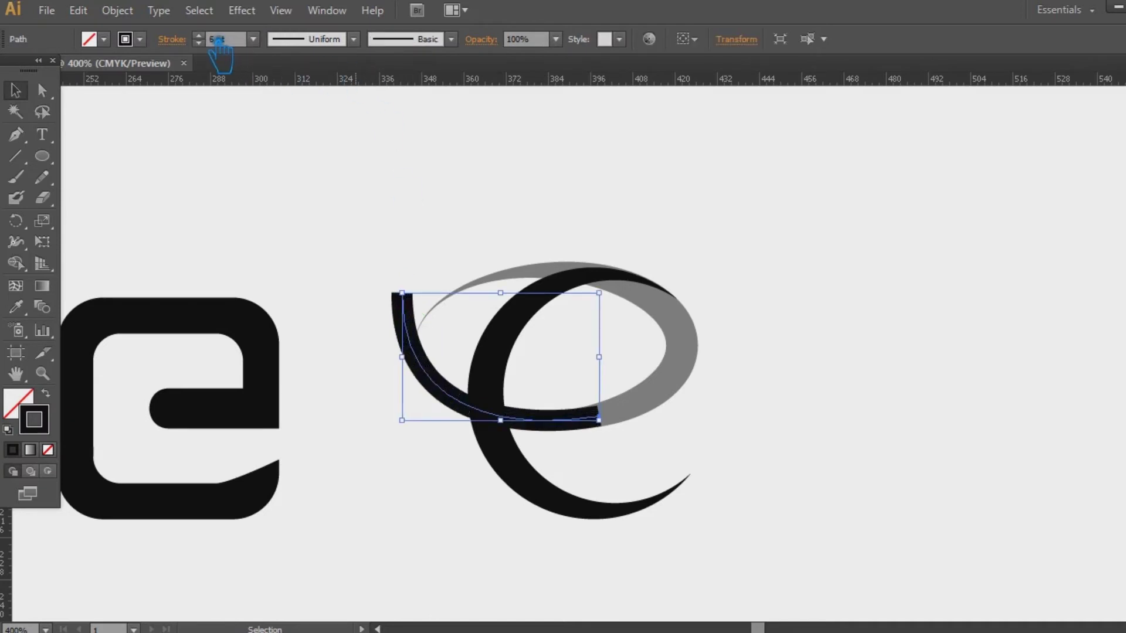
{"action": "left_click", "coordinate": [353, 38]}
{"action": "left_click", "coordinate": [281, 206]}
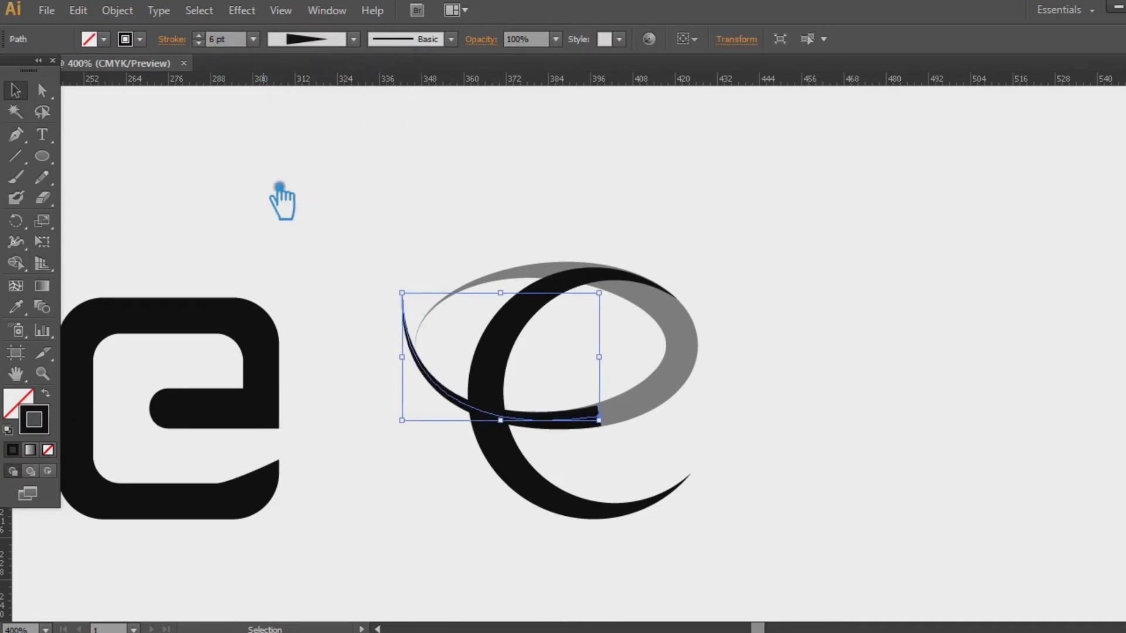
{"action": "left_click", "coordinate": [364, 164]}
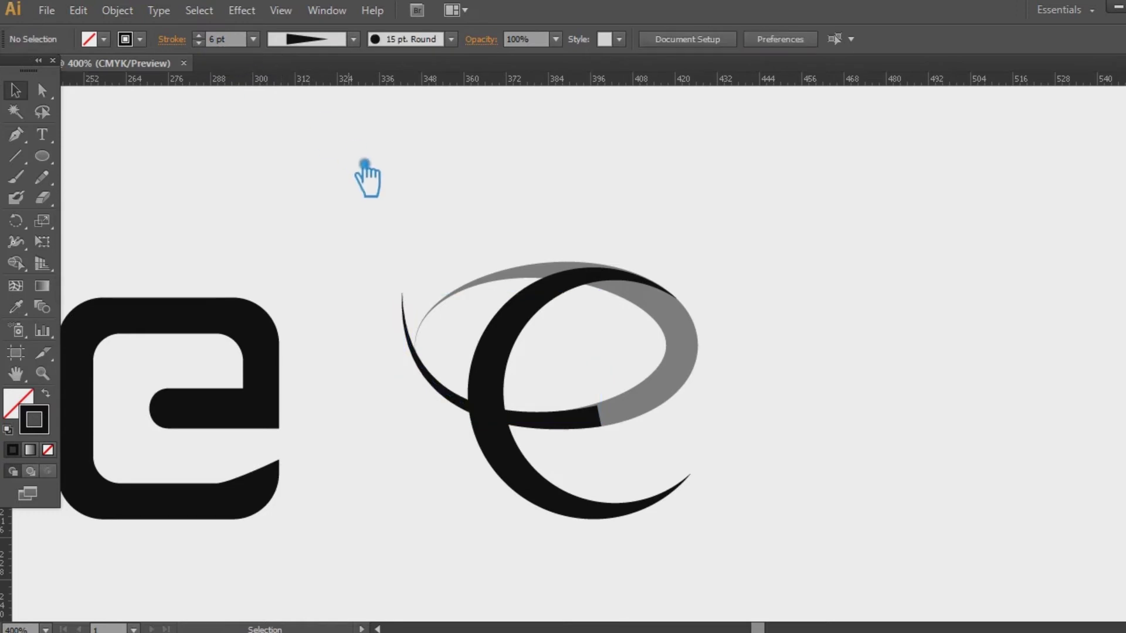
- Move the tapered curve's upper end higher and slightly farther left to lengthen the tail
{"action": "left_click", "coordinate": [434, 378]}
{"action": "left_click_drag", "start_coordinate": [403, 293], "coordinate": [382, 253]}
{"action": "key", "text": "a"}
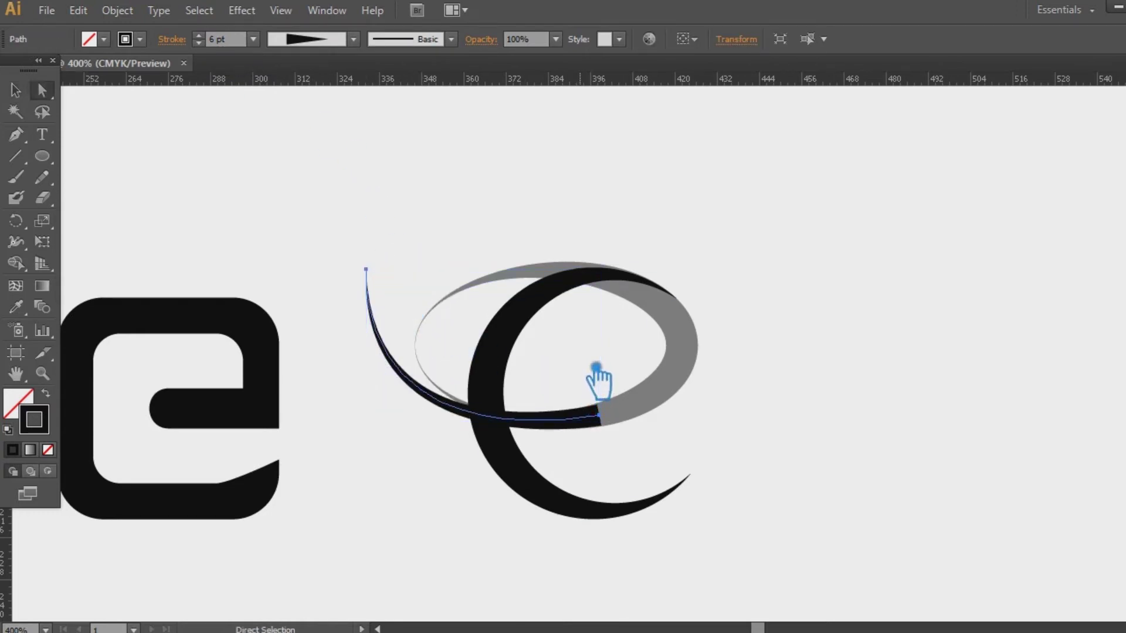
{"action": "left_click_drag", "start_coordinate": [382, 273], "coordinate": [404, 276]}
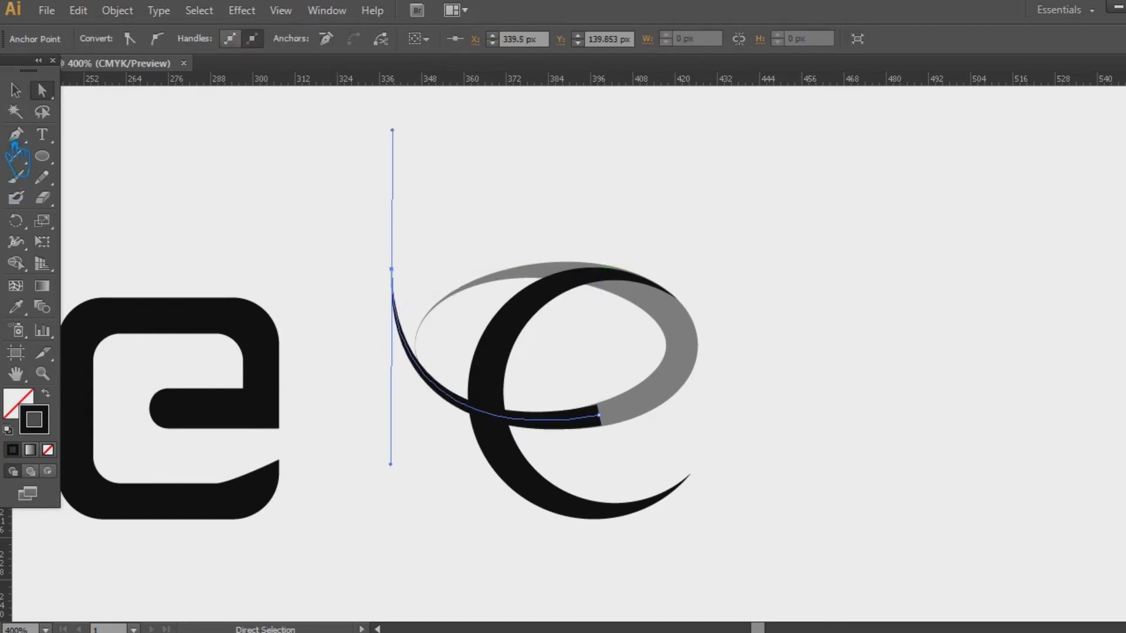
{"action": "left_click", "coordinate": [23, 93]}
{"action": "left_click", "coordinate": [761, 262]}
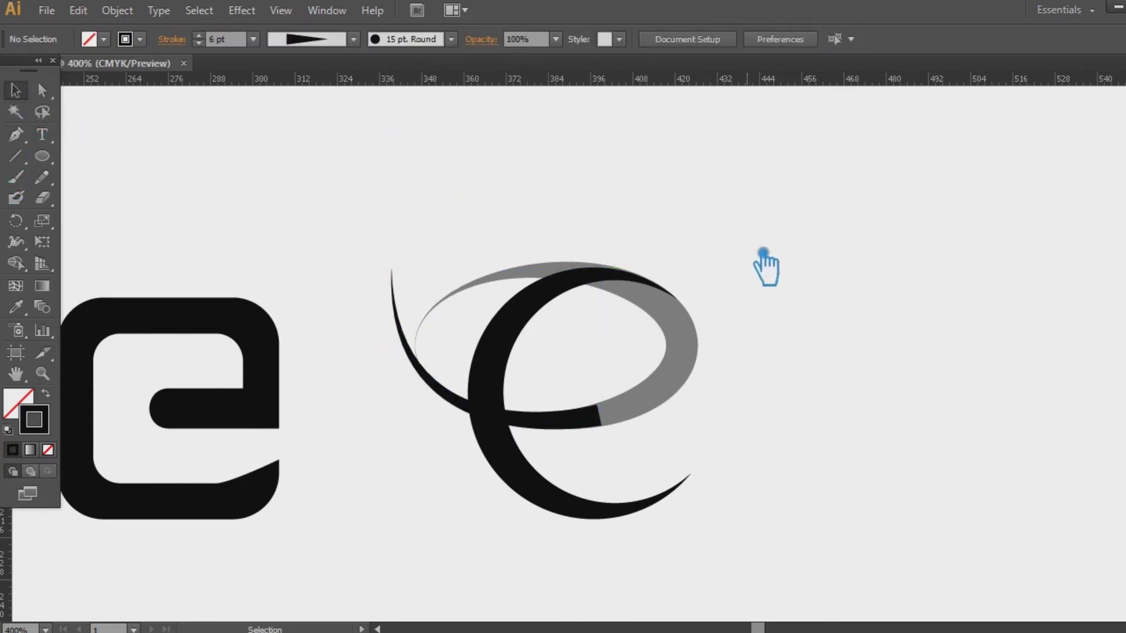
- Expand the appearance of the tapered tail curve into a filled shape
{"action": "left_click", "coordinate": [702, 343]}
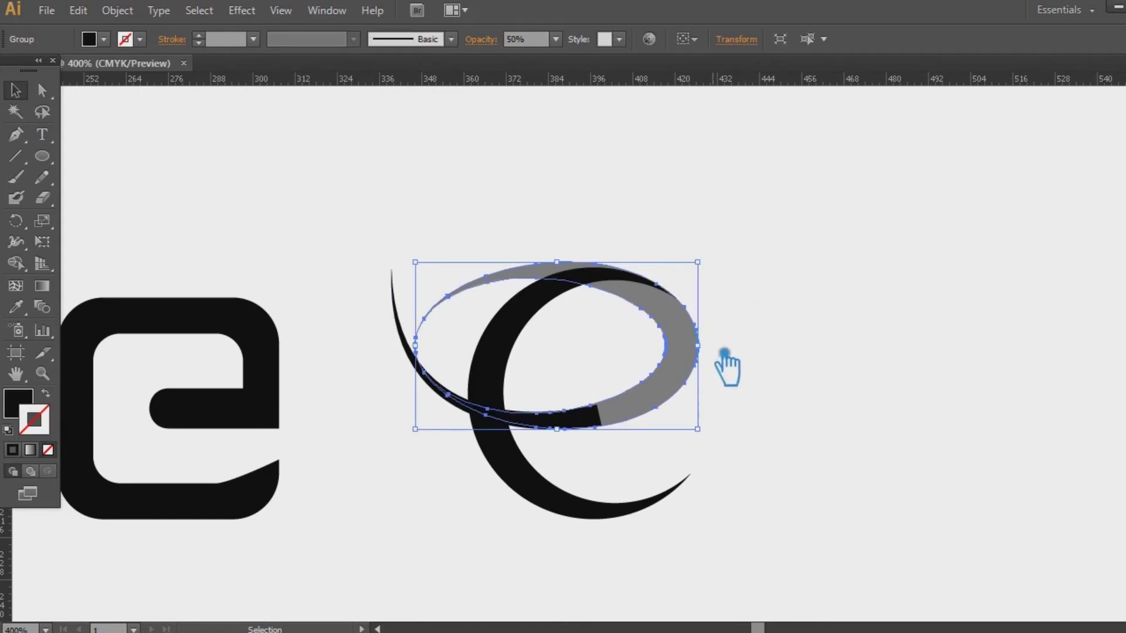
{"action": "left_click", "coordinate": [545, 426]}
{"action": "left_click", "coordinate": [130, 13]}
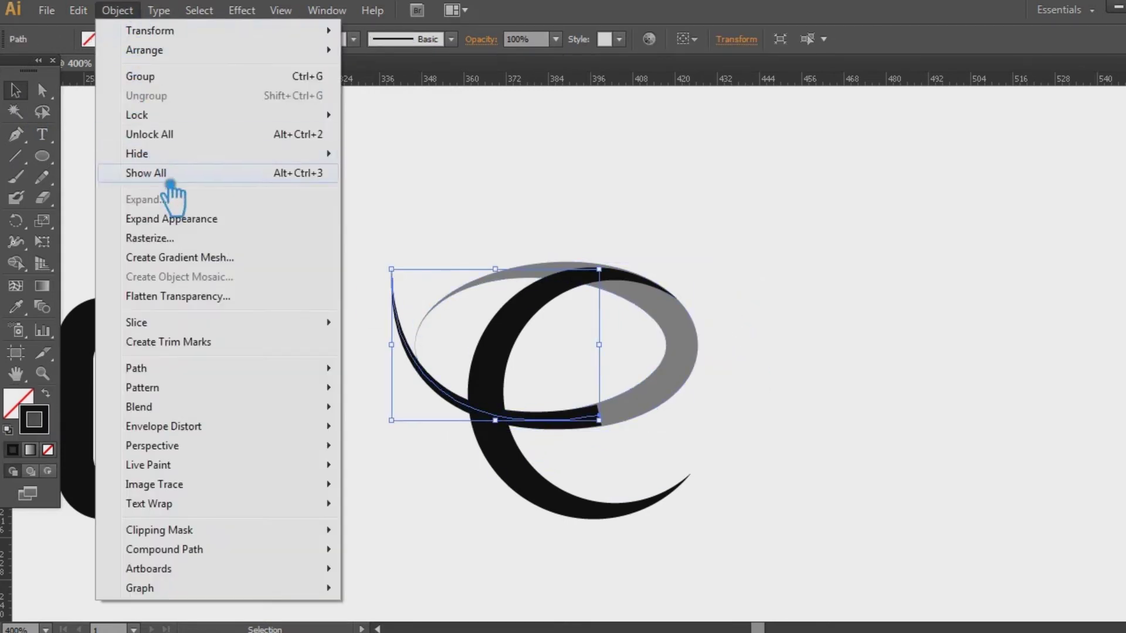
{"action": "left_click", "coordinate": [157, 218]}
- Unite the expanded ellipse and the tail curve into one shape with the Pathfinder
{"action": "left_click", "coordinate": [771, 337]}
{"action": "left_click_drag", "start_coordinate": [736, 428], "coordinate": [620, 358]}
{"action": "left_click", "coordinate": [727, 455]}
{"action": "left_click_drag", "start_coordinate": [707, 447], "coordinate": [570, 363]}
{"action": "key", "text": "ctrl+shift+F9"}
{"action": "left_click", "coordinate": [977, 465]}
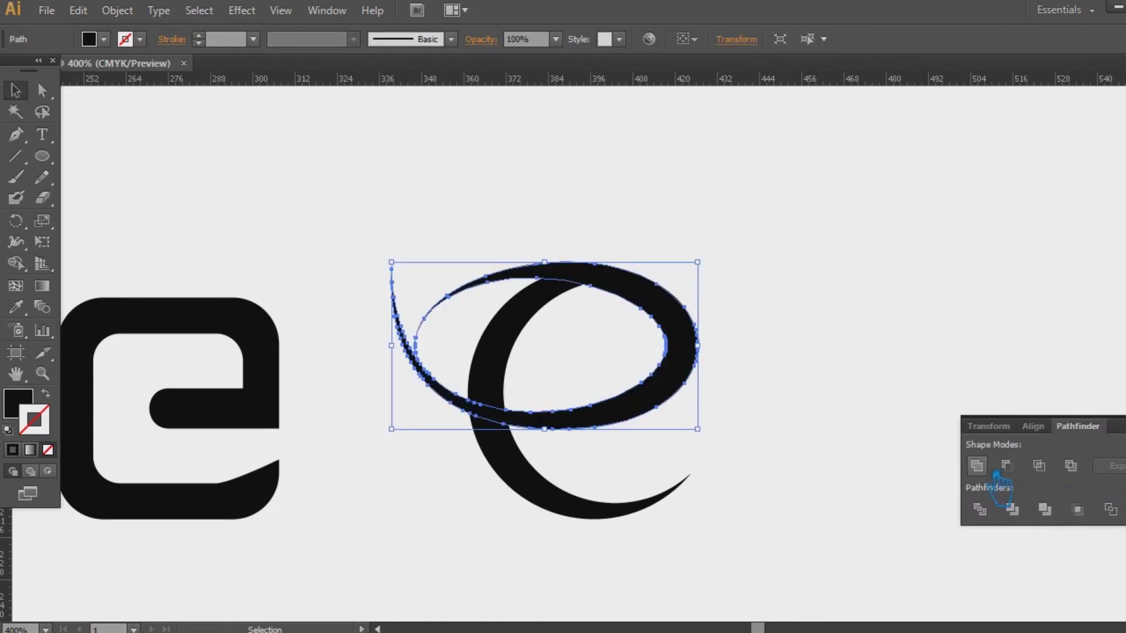
{"action": "left_click", "coordinate": [944, 384]}
{"action": "left_click", "coordinate": [708, 346]}
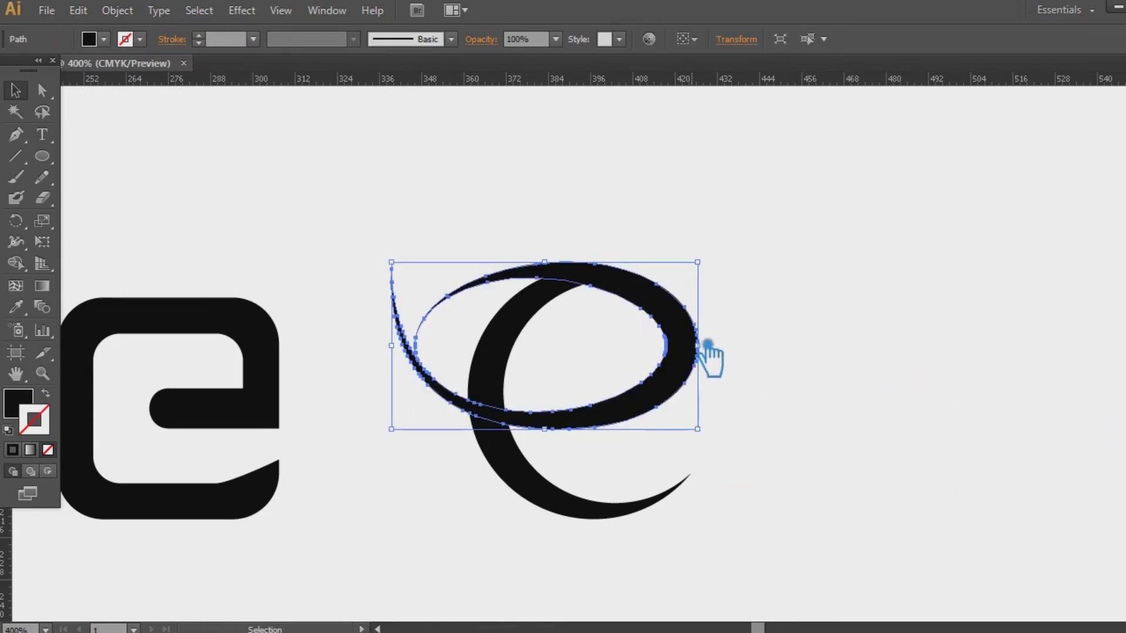
- Divide the united ellipse shape and the crescent where they overlap, and ungroup the resulting pieces
{"action": "left_click_drag", "start_coordinate": [740, 446], "coordinate": [516, 257]}
{"action": "key", "text": "ctrl+shift+F9"}
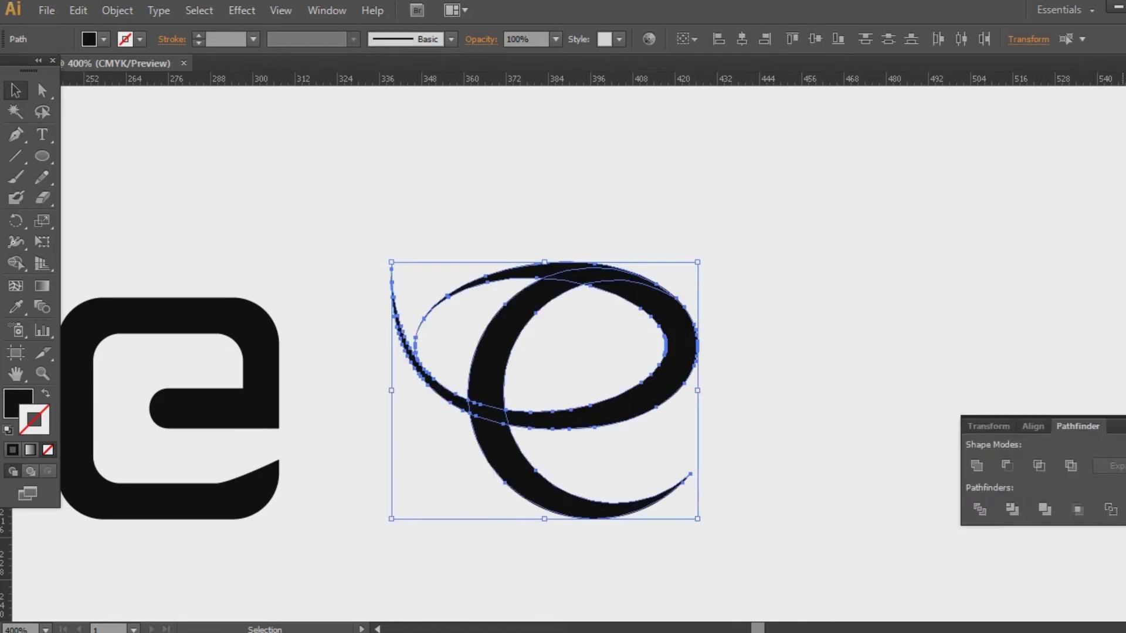
{"action": "left_click", "coordinate": [979, 509]}
{"action": "left_click", "coordinate": [979, 509]}
{"action": "left_click", "coordinate": [774, 372]}
{"action": "right_click", "coordinate": [630, 290]}
{"action": "left_click", "coordinate": [726, 379]}
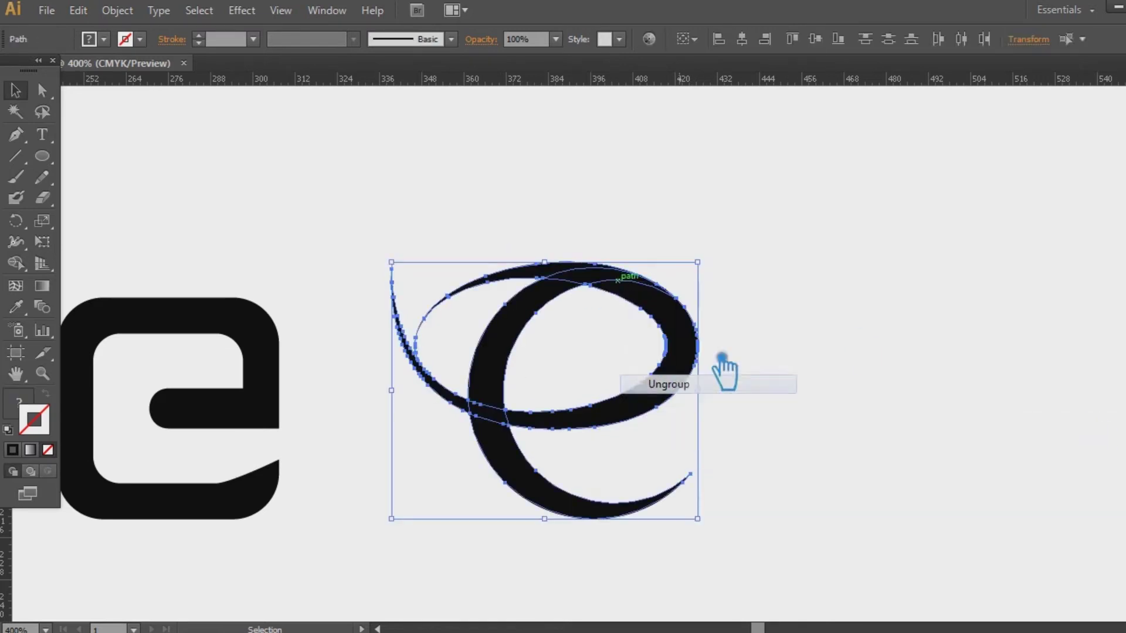
- Delete the surplus ellipse piece that sticks out at the upper left of the crescent
{"action": "left_click", "coordinate": [531, 293]}
{"action": "key", "text": "Delete"}
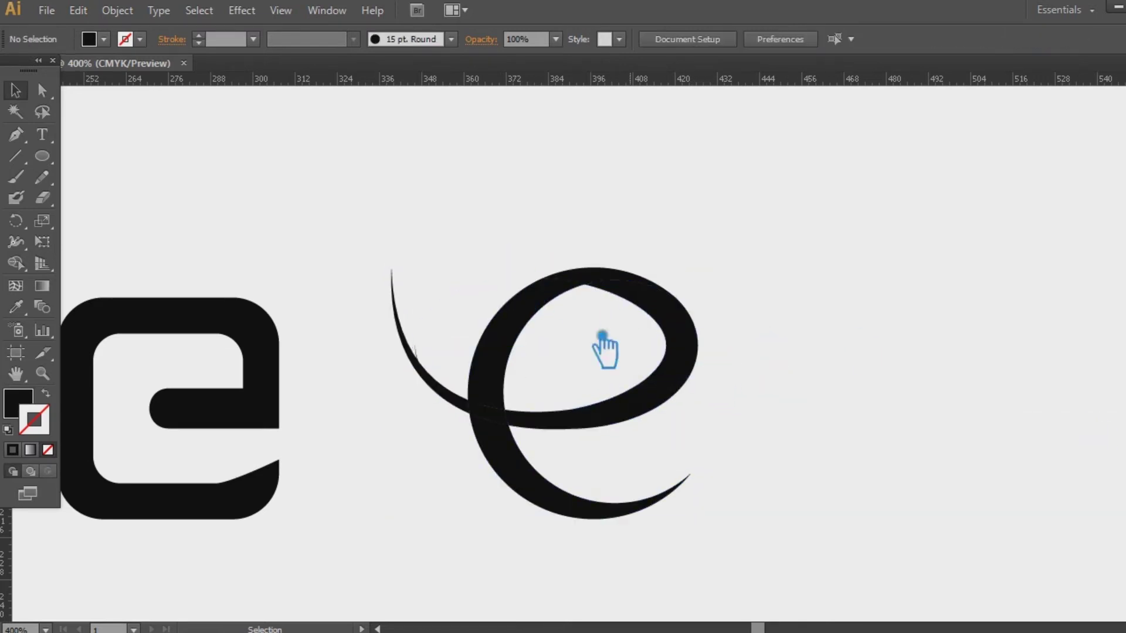
{"action": "left_click", "coordinate": [478, 293]}
- Hide the right loop of the e, delete the leftover piece behind it, and show all hidden objects again
{"action": "left_click", "coordinate": [695, 351]}
{"action": "key", "text": "a"}
{"action": "key", "text": "ctrl+3"}
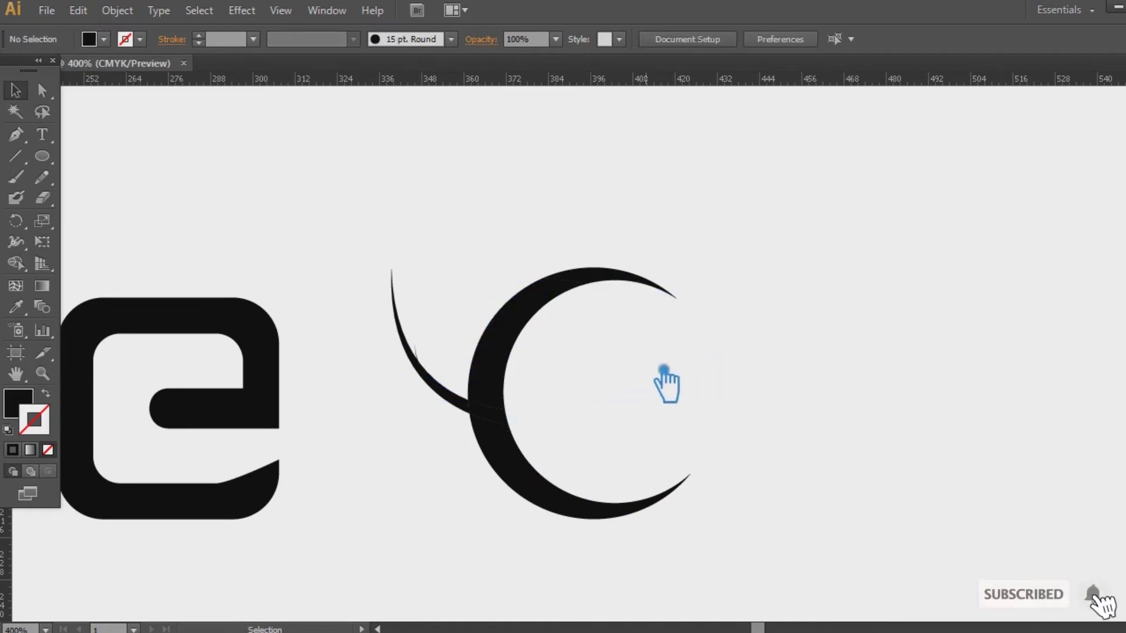
{"action": "left_click", "coordinate": [665, 367]}
{"action": "key", "text": "Delete"}
{"action": "key", "text": "ctrl+alt+3"}
- Delete the revealed rounded-square leftovers that overlap the e
{"action": "left_click_drag", "start_coordinate": [844, 399], "coordinate": [776, 373]}
{"action": "left_click", "coordinate": [872, 379]}
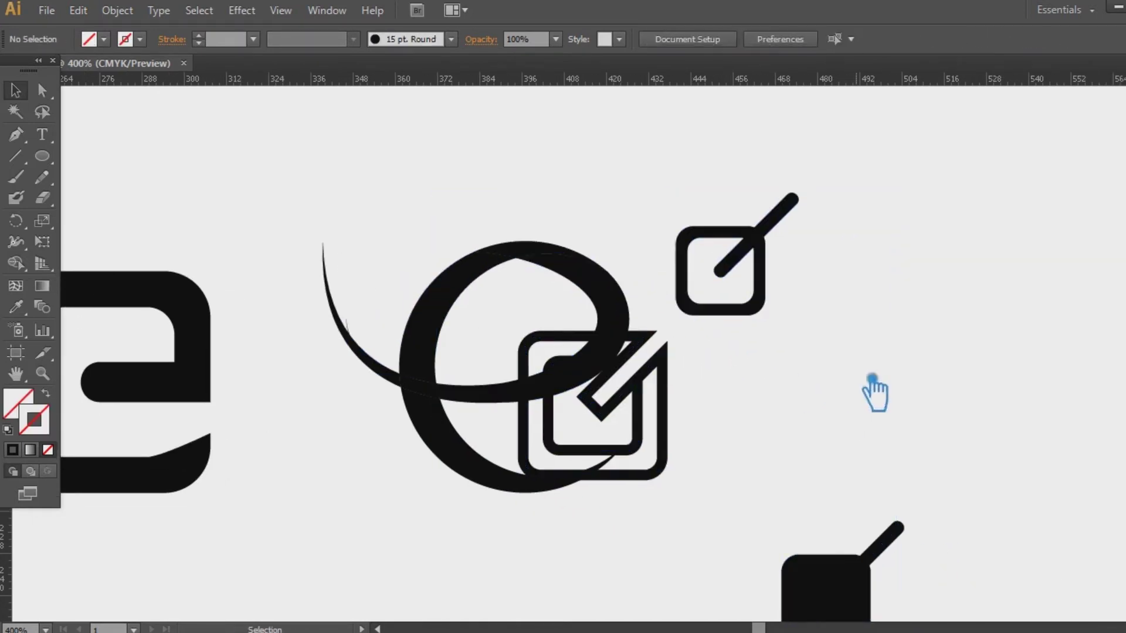
{"action": "left_click", "coordinate": [639, 401]}
{"action": "key", "text": "Delete"}
{"action": "left_click", "coordinate": [129, 295]}
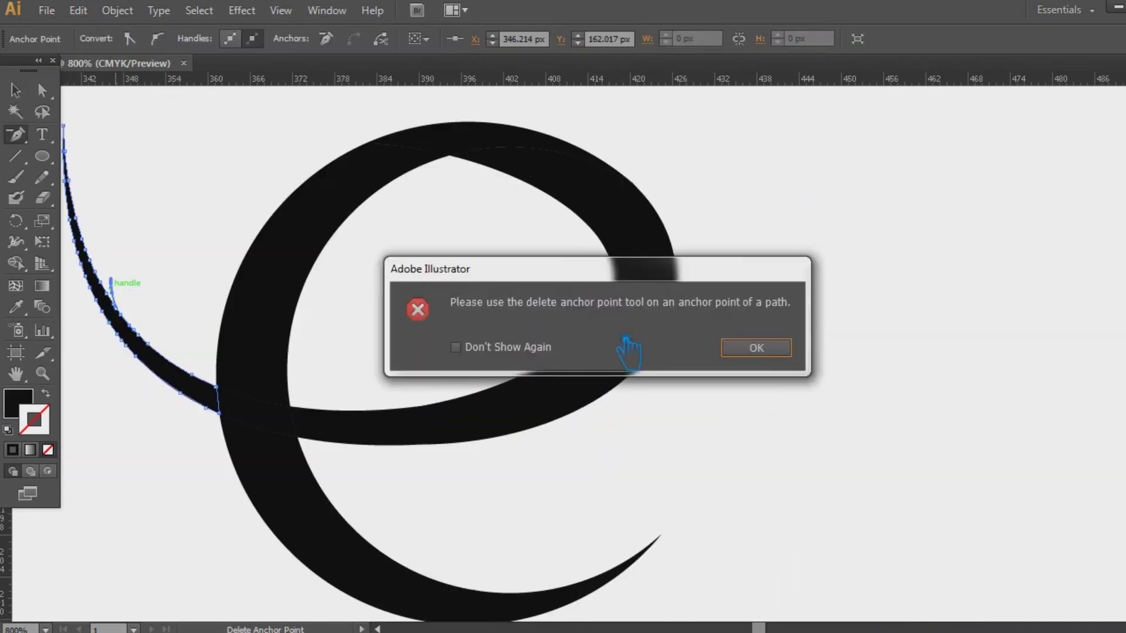
{"action": "left_click", "coordinate": [757, 349]}
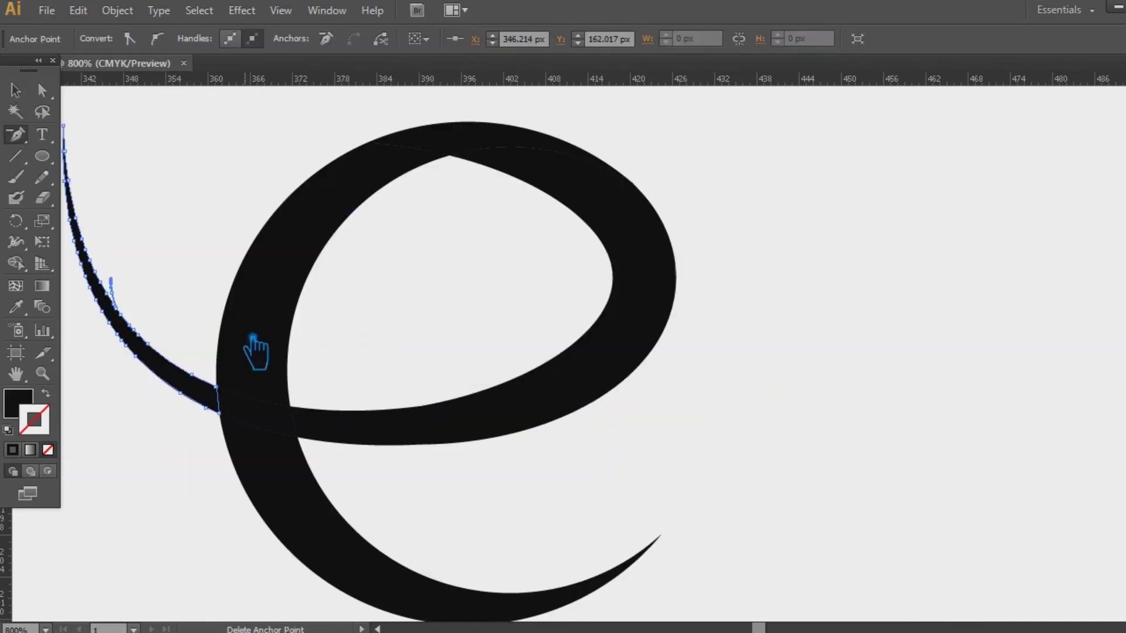
{"action": "left_click", "coordinate": [126, 289]}
{"action": "left_click", "coordinate": [713, 354]}
{"action": "key", "text": "p"}
{"action": "key", "text": "ctrl+z"}
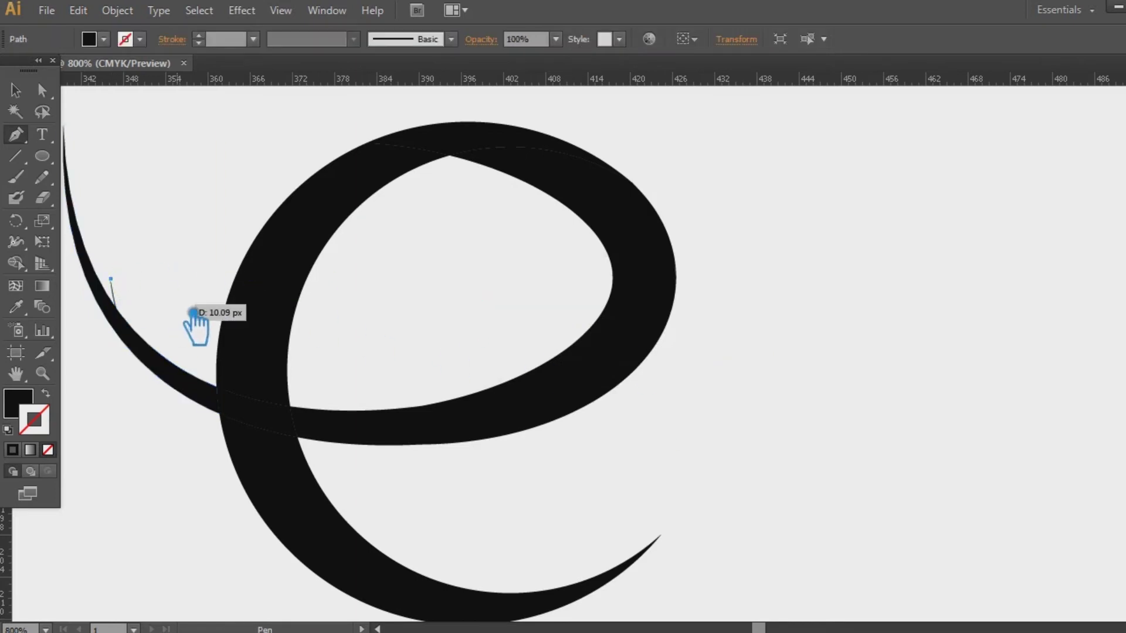
- Delete the stray anchor point that forms a spike on the tail's inner edge
{"action": "left_click", "coordinate": [117, 308]}
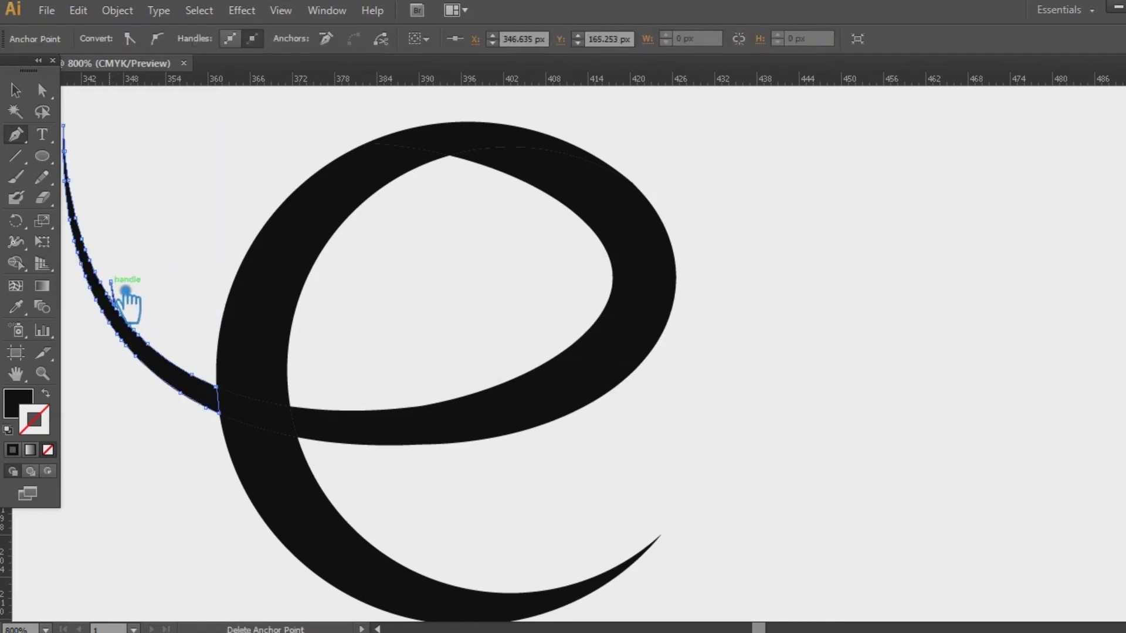
{"action": "left_click", "coordinate": [115, 303]}
{"action": "key", "text": "ctrl+z"}
{"action": "left_click", "coordinate": [15, 91]}
{"action": "left_click", "coordinate": [307, 174]}
- Smooth the remaining bump on the tail's inner edge by deleting its surplus anchor point
{"action": "left_click_drag", "start_coordinate": [230, 252], "coordinate": [515, 289]}
{"action": "key", "text": "ctrl+plus"}
{"action": "key", "text": "ctrl+plus"}
{"action": "key", "text": "ctrl+plus"}
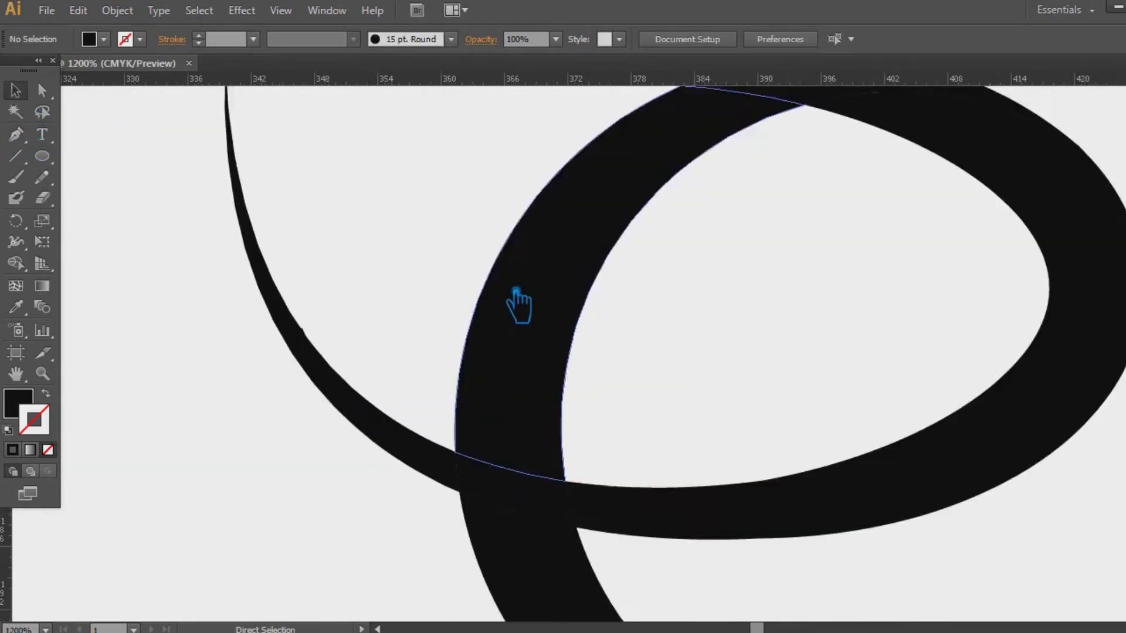
{"action": "left_click_drag", "start_coordinate": [284, 262], "coordinate": [706, 289]}
{"action": "left_click", "coordinate": [515, 371]}
{"action": "key", "text": "p"}
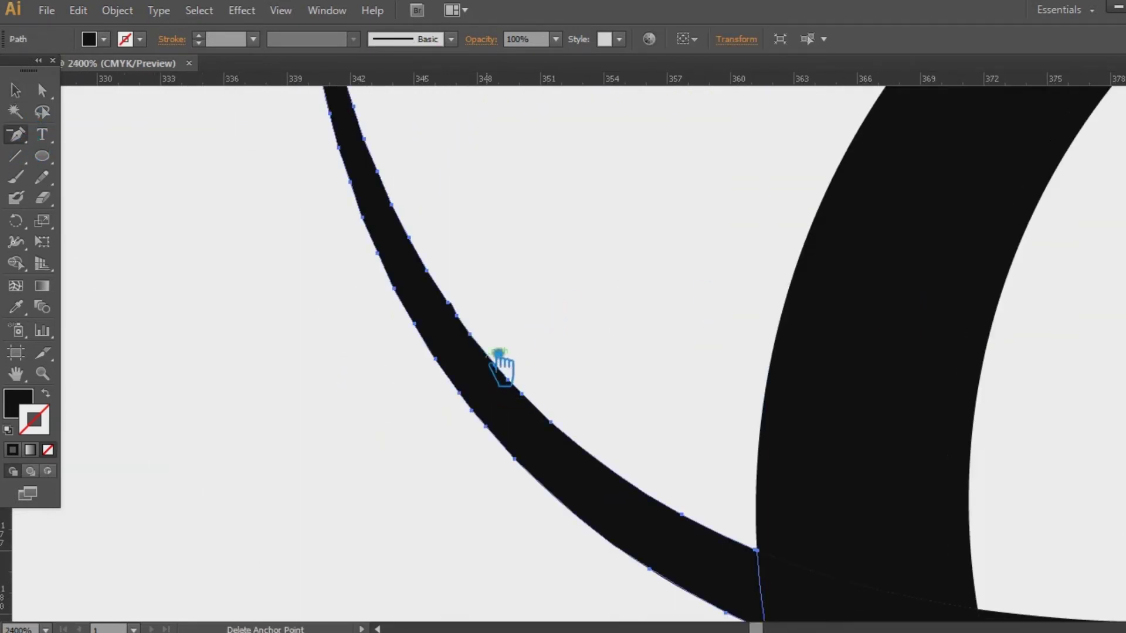
{"action": "left_click", "coordinate": [448, 302]}
{"action": "key", "text": "ctrl+z"}
{"action": "left_click", "coordinate": [457, 316]}
{"action": "left_click", "coordinate": [15, 91]}
{"action": "left_click", "coordinate": [261, 272]}
{"action": "key", "text": "ctrl+minus"}
{"action": "key", "text": "ctrl+minus"}
{"action": "key", "text": "ctrl+minus"}
{"action": "key", "text": "ctrl+minus"}
{"action": "key", "text": "ctrl+minus"}
{"action": "key", "text": "ctrl+minus"}
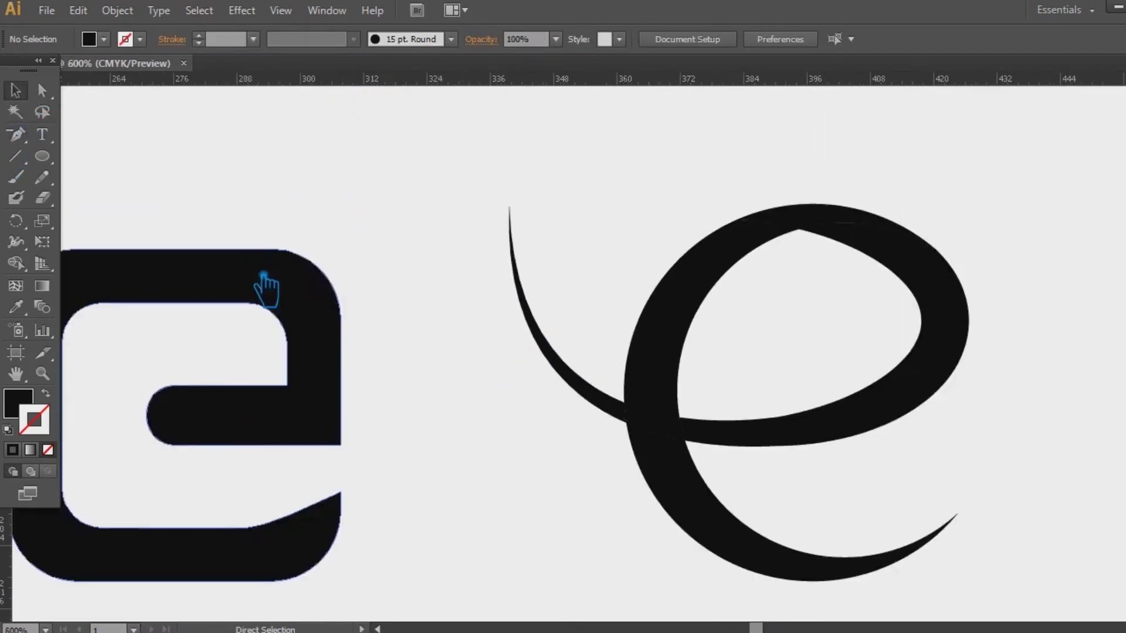
- Select the tail, the crossing piece and the right loop of the e together, and clear the selection
{"action": "left_click_drag", "start_coordinate": [989, 300], "coordinate": [774, 345]}
{"action": "key", "text": "ctrl+plus"}
{"action": "key", "text": "ctrl+plus"}
{"action": "left_click_drag", "start_coordinate": [675, 287], "coordinate": [789, 237]}
{"action": "left_click_drag", "start_coordinate": [757, 462], "coordinate": [155, 280]}
{"action": "left_click", "coordinate": [743, 429]}
{"action": "left_click", "coordinate": [301, 443]}
{"action": "left_click", "coordinate": [350, 460], "text": "shift"}
{"action": "left_click", "coordinate": [538, 455], "text": "shift"}
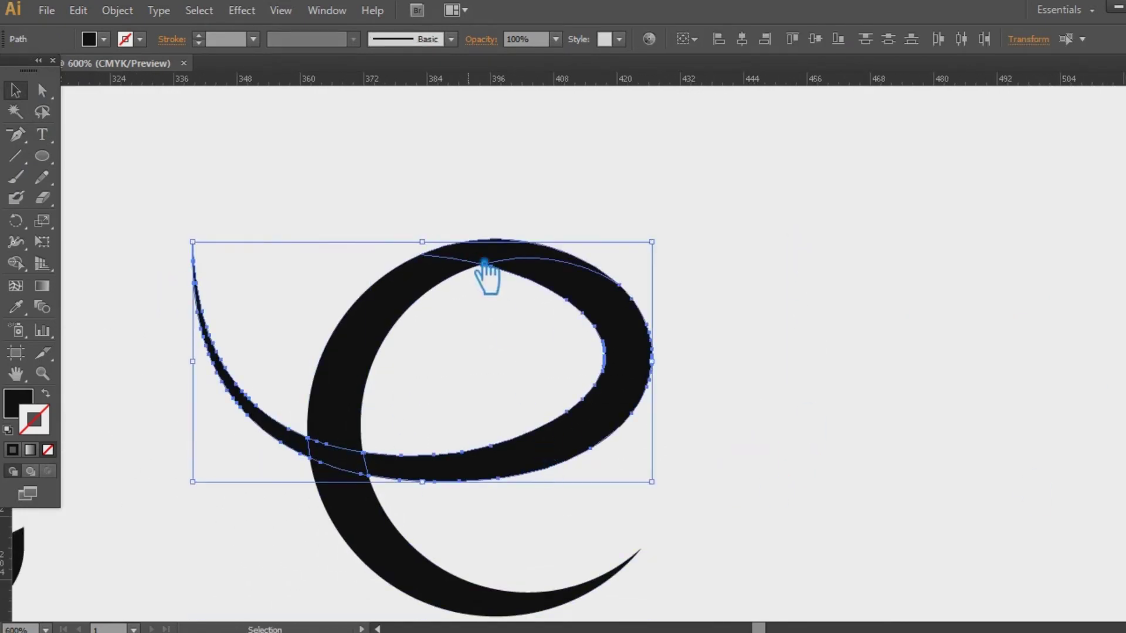
{"action": "left_click", "coordinate": [745, 359]}
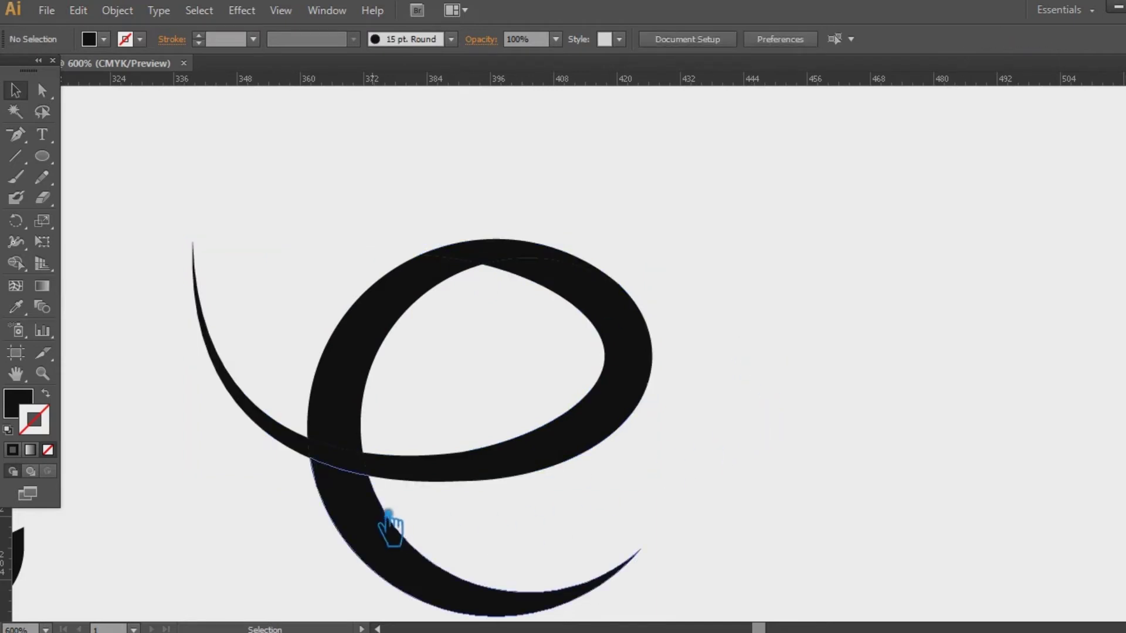
- Unite the tail, the crossing piece and both halves of the loop into one shape
{"action": "left_click", "coordinate": [328, 463]}
{"action": "key", "text": "a"}
{"action": "left_click", "coordinate": [243, 472]}
{"action": "left_click", "coordinate": [294, 458]}
{"action": "left_click", "coordinate": [346, 464], "text": "shift"}
{"action": "left_click", "coordinate": [453, 453], "text": "shift"}
{"action": "left_click", "coordinate": [394, 320], "text": "shift"}
{"action": "left_click", "coordinate": [510, 253], "text": "shift"}
{"action": "left_click", "coordinate": [997, 497]}
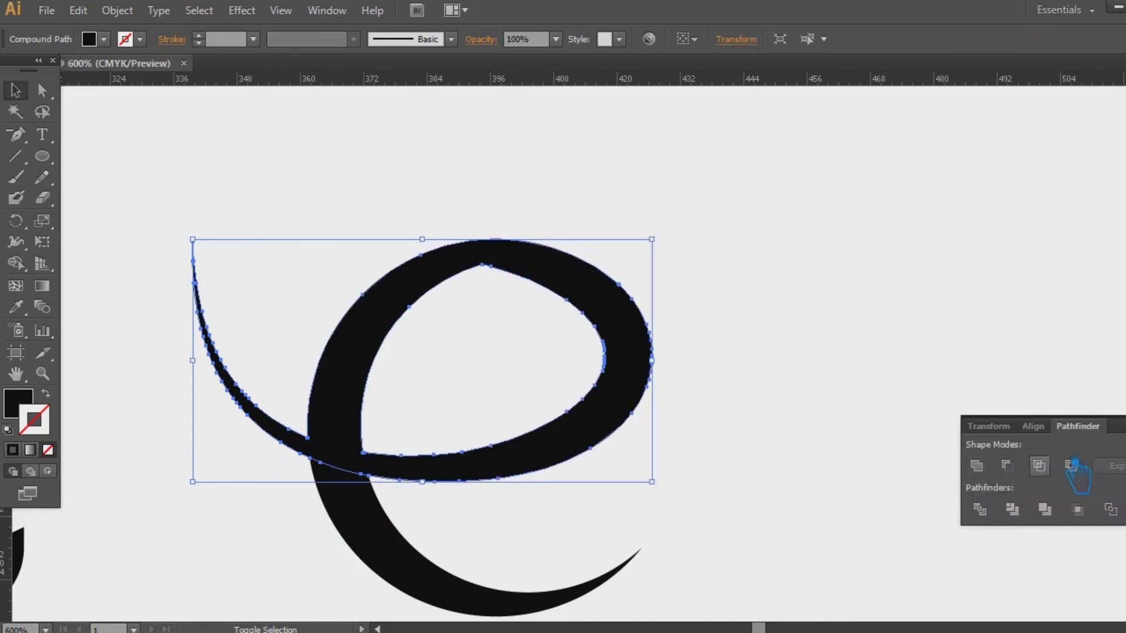
- Delete the anchor points forming the pointed peak on the inner edge of the e's loop
{"action": "key", "text": "p"}
{"action": "left_click", "coordinate": [523, 281]}
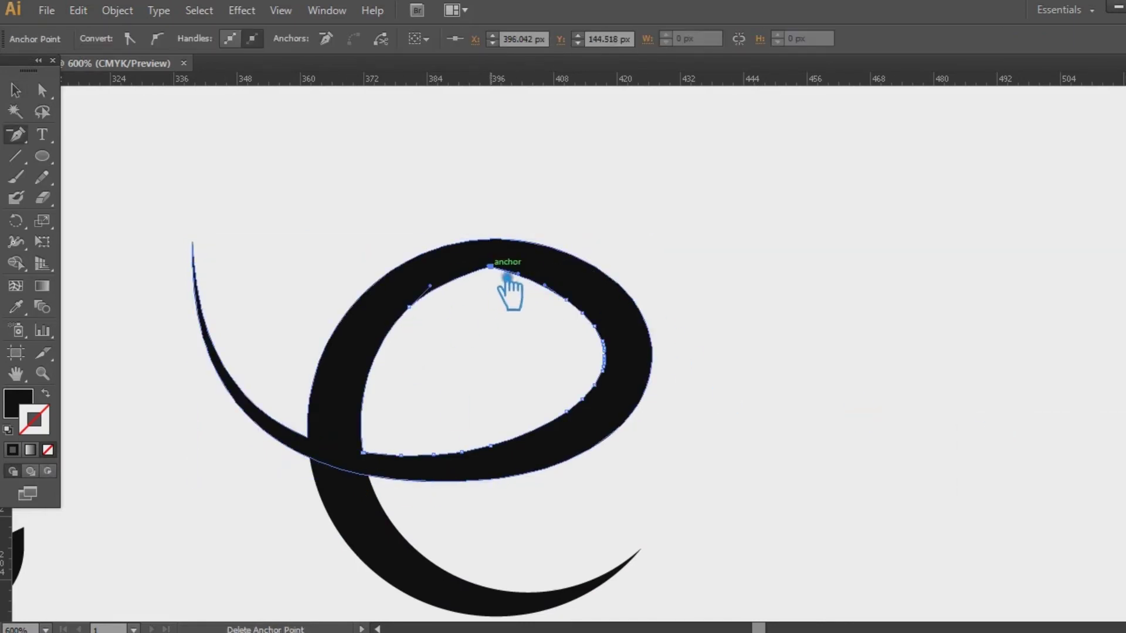
{"action": "key", "text": "Return"}
{"action": "left_click", "coordinate": [508, 273]}
- Reshape the top of the loop's inner edge into a smooth arc by adjusting its curve handles
{"action": "key", "text": "a"}
{"action": "left_click_drag", "start_coordinate": [558, 293], "coordinate": [543, 274]}
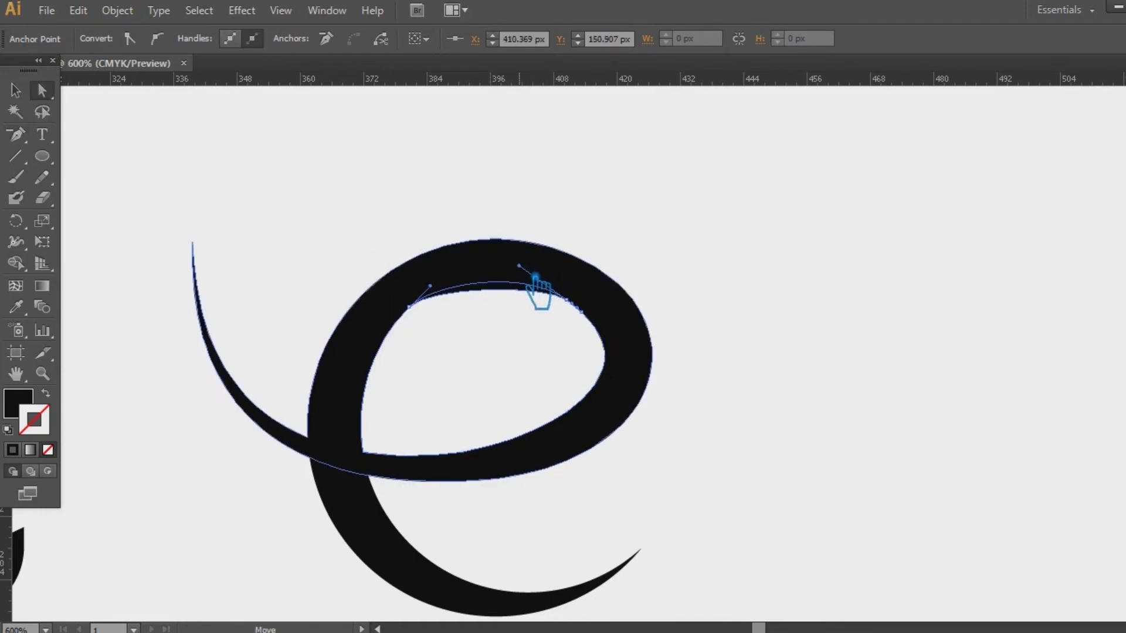
{"action": "left_click_drag", "start_coordinate": [449, 296], "coordinate": [459, 286]}
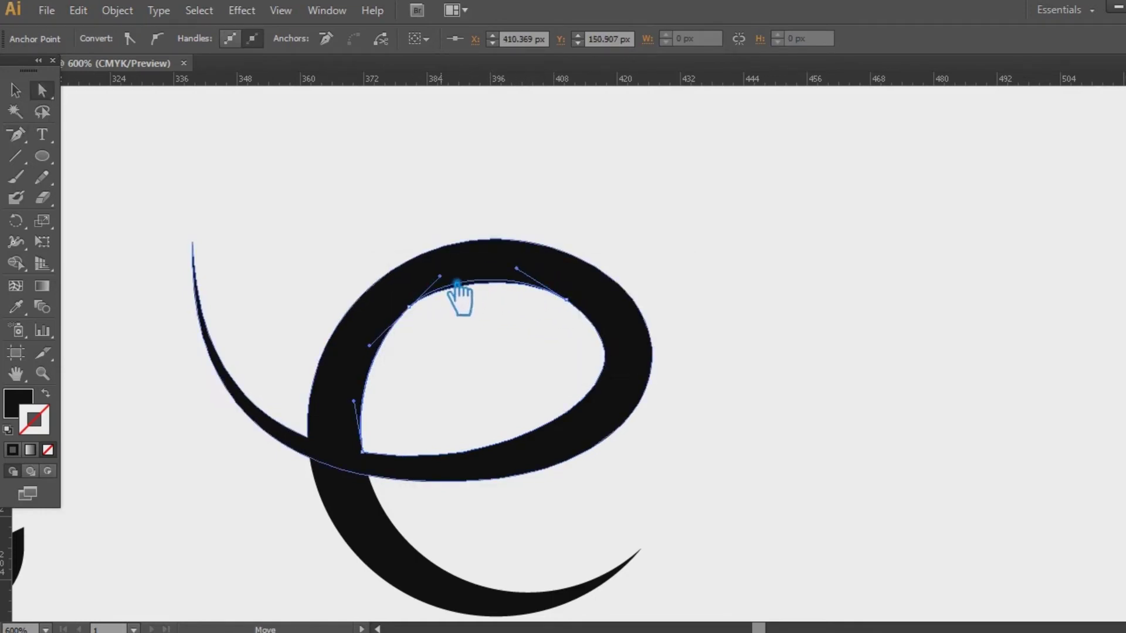
{"action": "left_click", "coordinate": [15, 90]}
{"action": "left_click", "coordinate": [254, 199]}
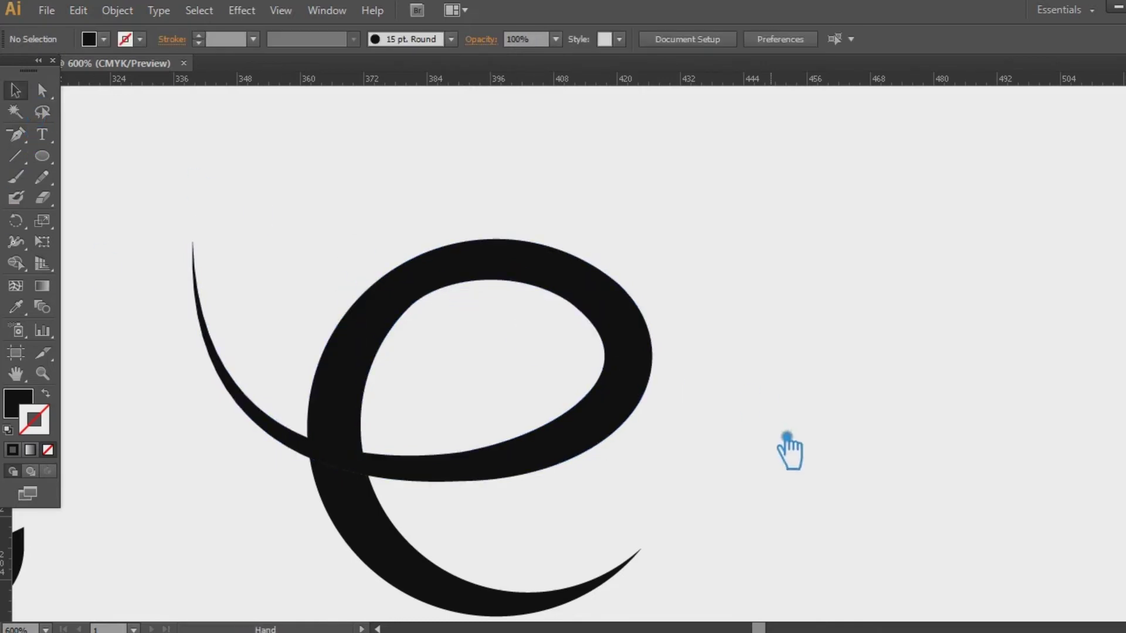
- Convert the upper-left anchor of the loop's inner edge to a corner and pull out new symmetrical curve handles
{"action": "left_click_drag", "start_coordinate": [787, 434], "coordinate": [842, 404]}
{"action": "left_click", "coordinate": [421, 289]}
{"action": "left_click", "coordinate": [478, 282]}
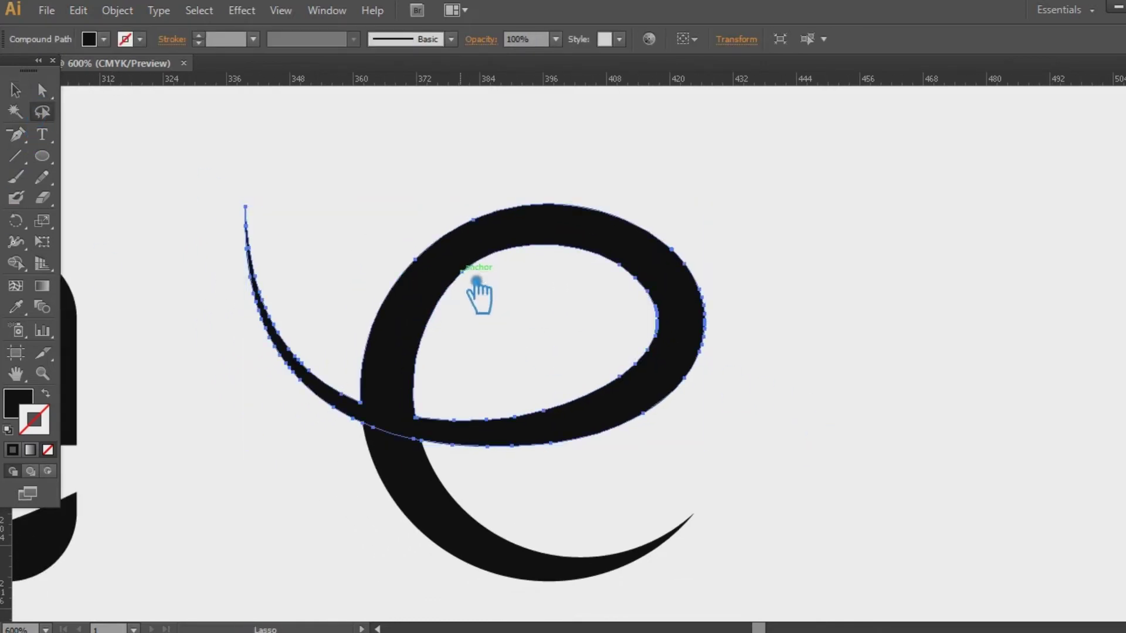
{"action": "left_click", "coordinate": [431, 266]}
{"action": "left_click_drag", "start_coordinate": [15, 135], "coordinate": [88, 197]}
{"action": "left_click", "coordinate": [462, 271]}
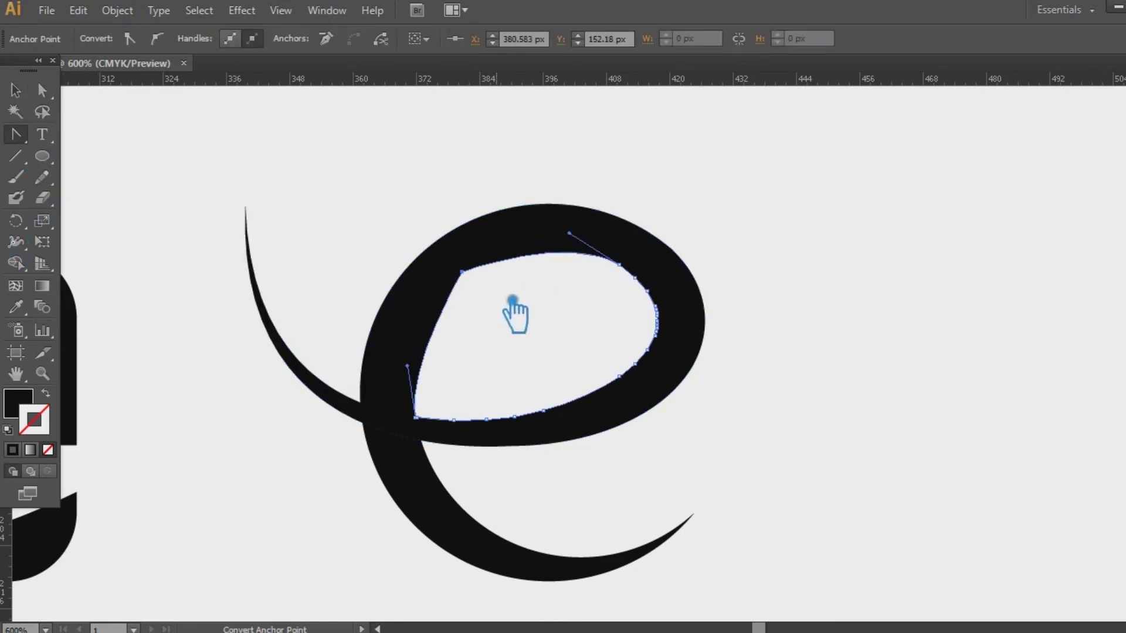
{"action": "left_click_drag", "start_coordinate": [461, 272], "coordinate": [504, 252]}
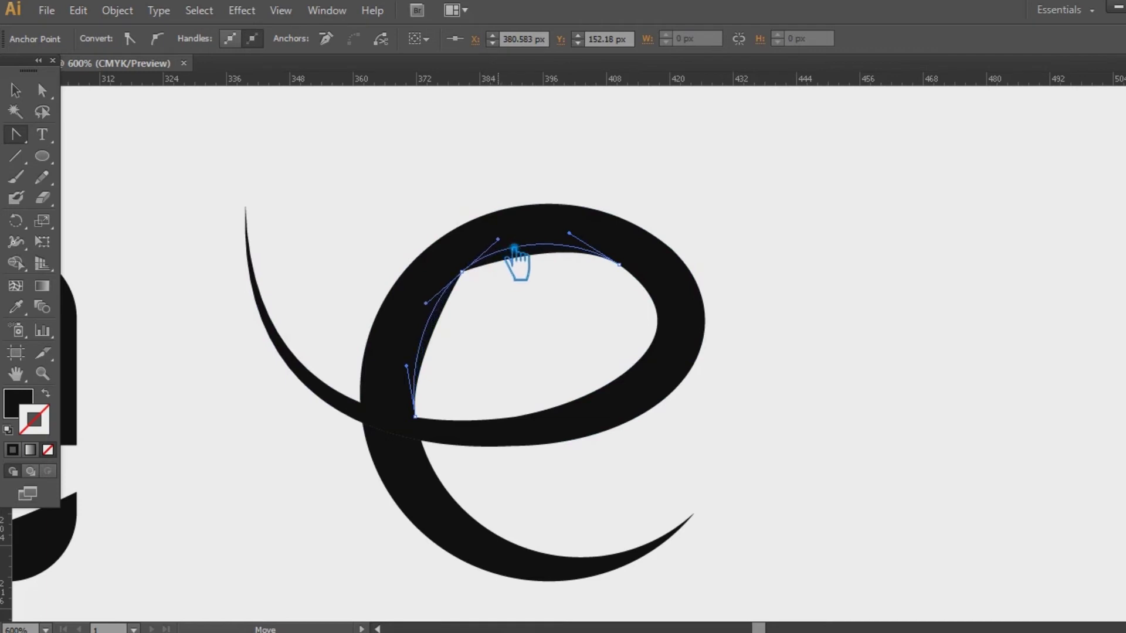
- Move the upper-left anchor of the inner edge slightly inward to even out the stroke, and clear the selection
{"action": "key", "text": "a"}
{"action": "mouse_move", "coordinate": [479, 282]}
{"action": "left_mouse_down"}
{"action": "mouse_move", "coordinate": [469, 266]}
{"action": "mouse_move", "coordinate": [464, 280]}
{"action": "mouse_move", "coordinate": [487, 296]}
{"action": "left_mouse_up"}
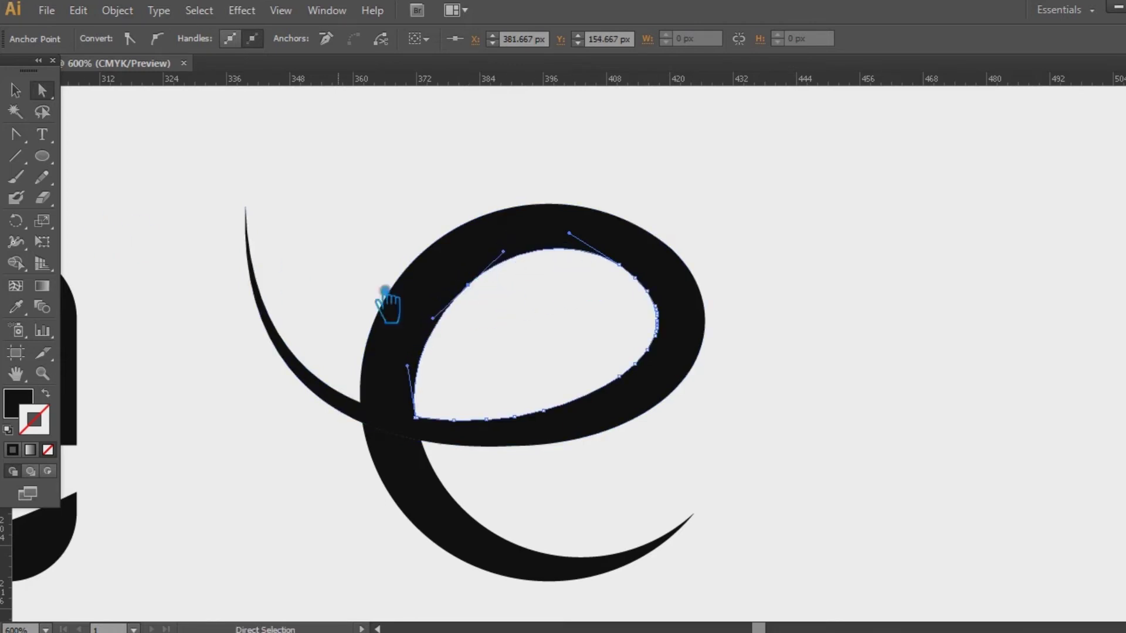
{"action": "left_click", "coordinate": [15, 91]}
{"action": "left_click", "coordinate": [195, 155]}
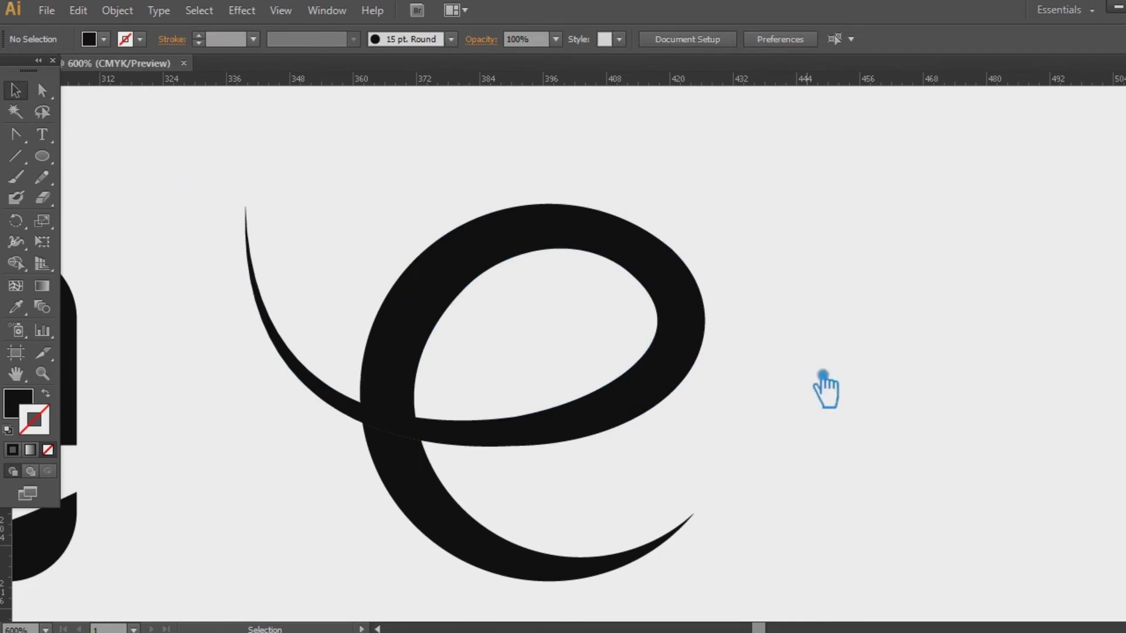
- Lock the united loop-and-tail shape so only the crossing piece and lower crescent remain selectable
{"action": "left_click", "coordinate": [355, 418]}
{"action": "left_click", "coordinate": [772, 393]}
{"action": "left_click", "coordinate": [499, 444]}
{"action": "left_click", "coordinate": [789, 440]}
{"action": "key", "text": "ctrl+alt+2"}
{"action": "left_click", "coordinate": [845, 438]}
{"action": "left_click", "coordinate": [419, 433]}
{"action": "key", "text": "ctrl+2"}
- Offset the path of the small crossing piece by 2 px with miter joins and a miter limit of 4
{"action": "left_click", "coordinate": [418, 434]}
{"action": "left_click", "coordinate": [117, 10]}
{"action": "mouse_move", "coordinate": [258, 369]}
{"action": "left_click", "coordinate": [397, 438]}
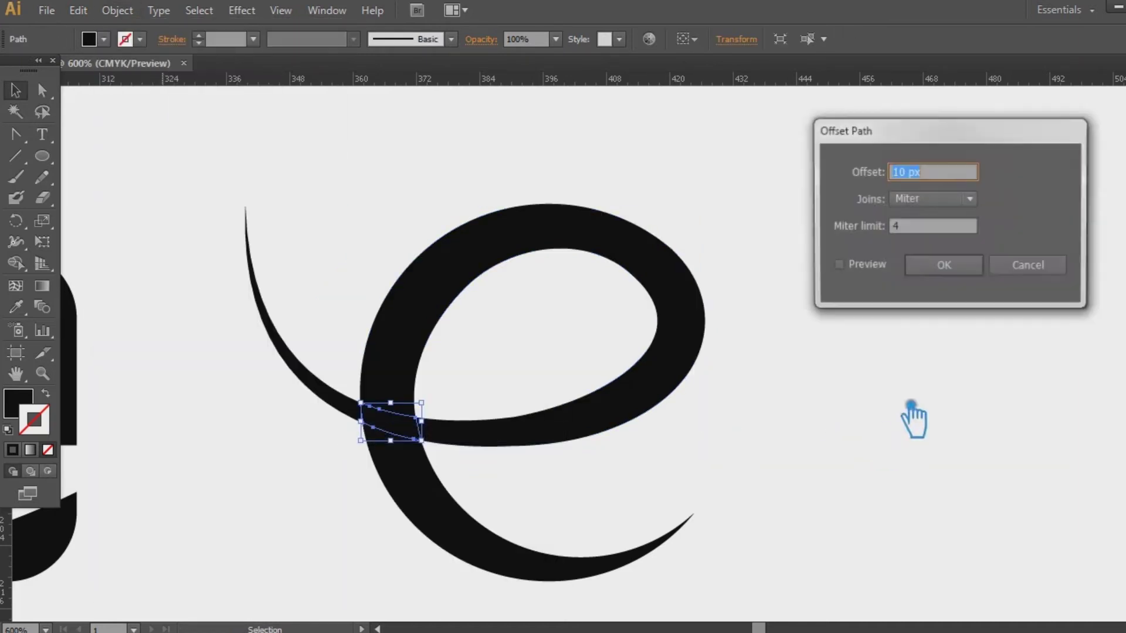
{"action": "left_click", "coordinate": [838, 265]}
{"action": "type", "text": "5"}
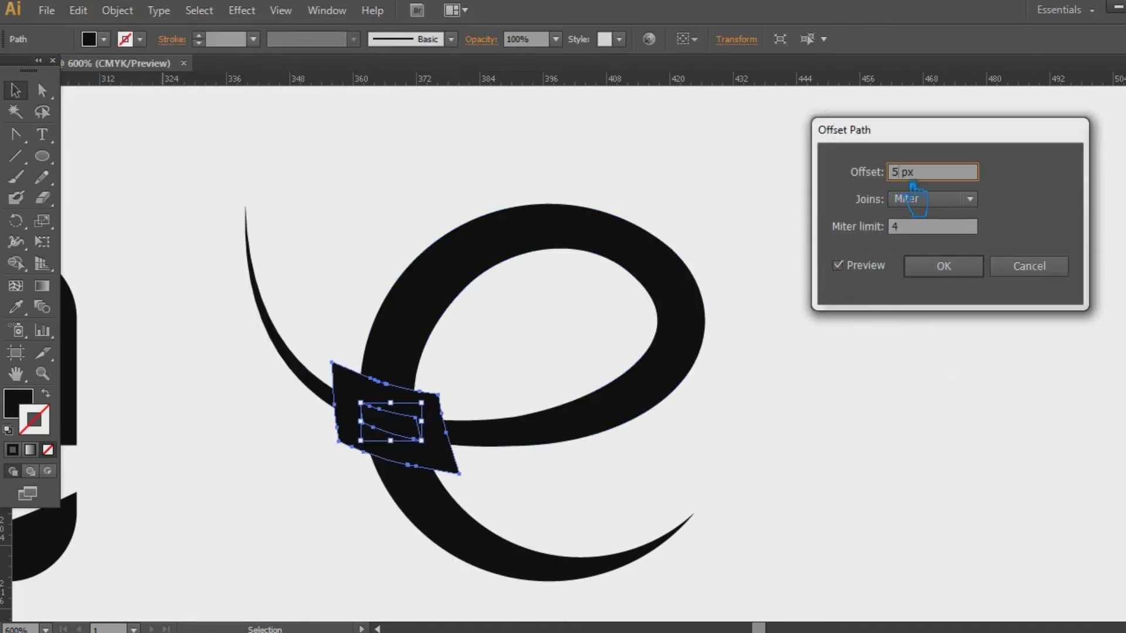
{"action": "type", "text": "3"}
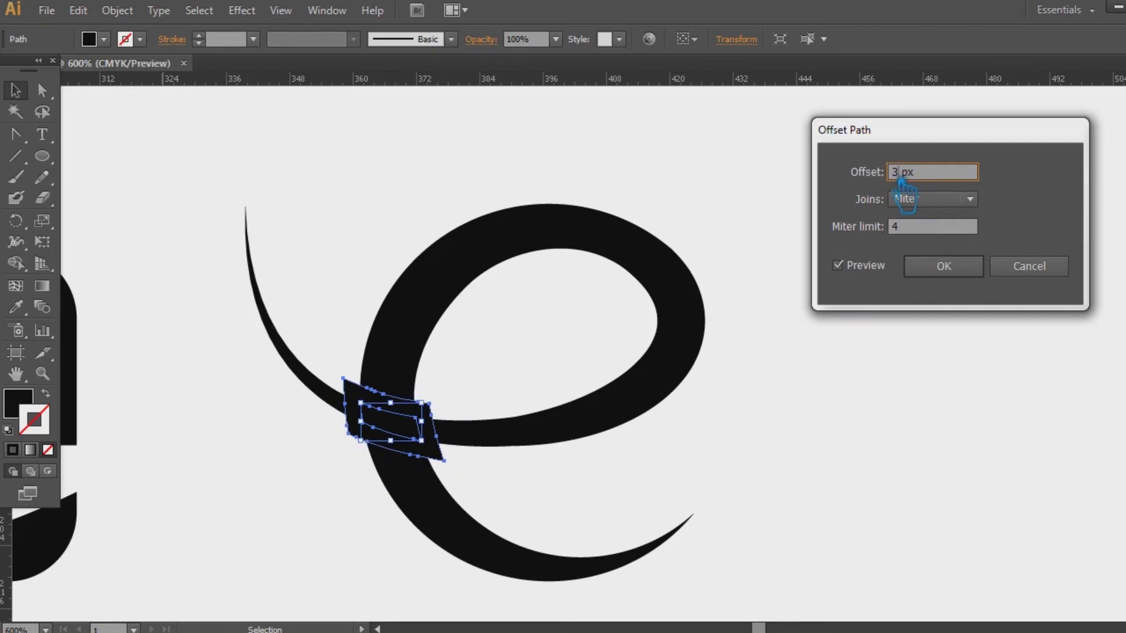
{"action": "left_click", "coordinate": [980, 284]}
- Divide the lower crescent with the crossing piece and its offset copy, and ungroup the result
{"action": "key", "text": "ctrl+shift+a"}
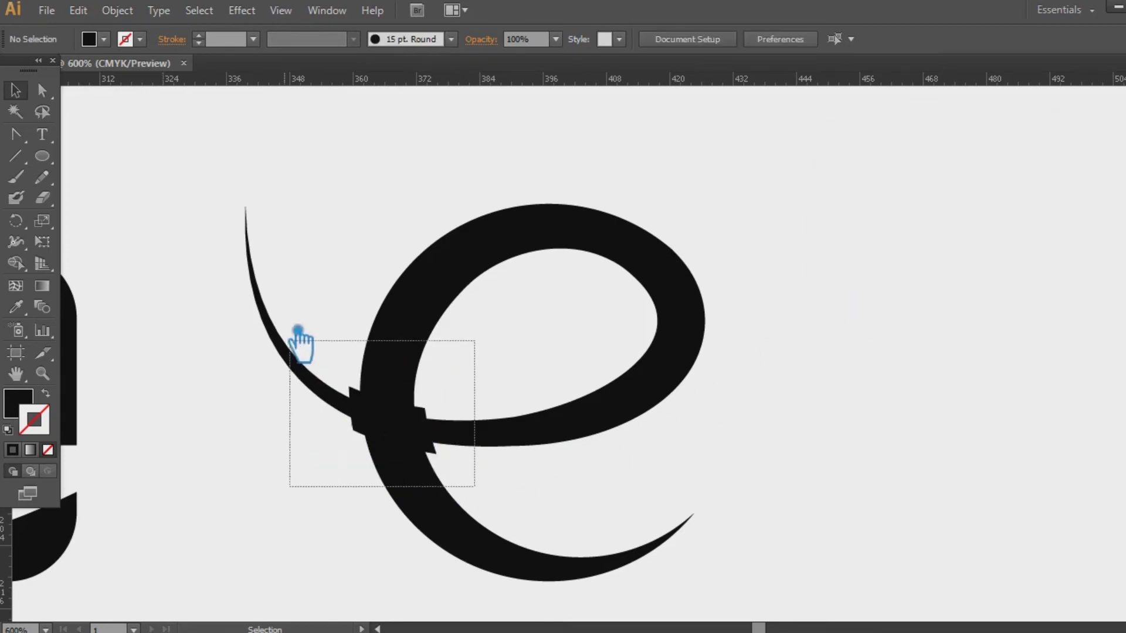
{"action": "left_click_drag", "start_coordinate": [311, 358], "coordinate": [304, 321]}
{"action": "key", "text": "ctrl+shift+F9"}
{"action": "left_click", "coordinate": [979, 511]}
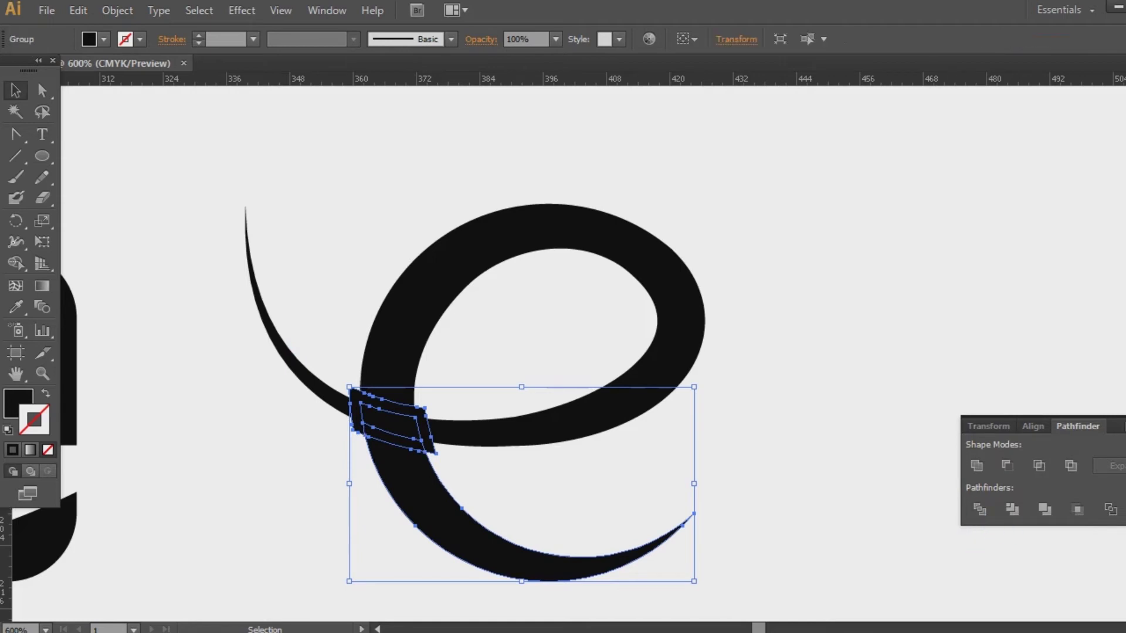
{"action": "left_click", "coordinate": [335, 419]}
{"action": "right_click", "coordinate": [359, 403]}
{"action": "left_click", "coordinate": [430, 505]}
{"action": "left_click", "coordinate": [927, 440]}
- Delete the divided pieces around the crossing to open a gap between the loop and the lower crescent
{"action": "left_click", "coordinate": [420, 411]}
{"action": "key", "text": "Delete"}
{"action": "left_click", "coordinate": [427, 445]}
{"action": "key", "text": "Delete"}
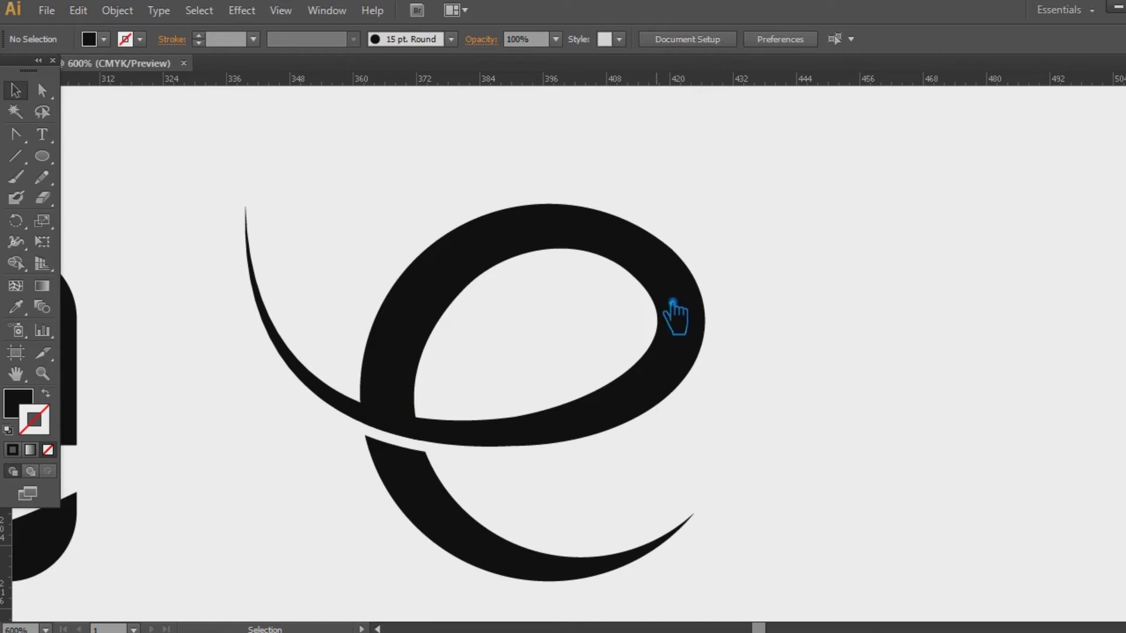
{"action": "left_click", "coordinate": [456, 298], "text": "ctrl"}
{"action": "left_click", "coordinate": [557, 199]}
{"action": "left_click", "coordinate": [614, 251]}
{"action": "left_click", "coordinate": [741, 245]}
- Select all parts of the flowing e and unite them into one group
{"action": "key", "text": "ctrl+minus"}
{"action": "key", "text": "ctrl+minus"}
{"action": "key", "text": "ctrl+minus"}
{"action": "left_click_drag", "start_coordinate": [689, 463], "coordinate": [472, 274]}
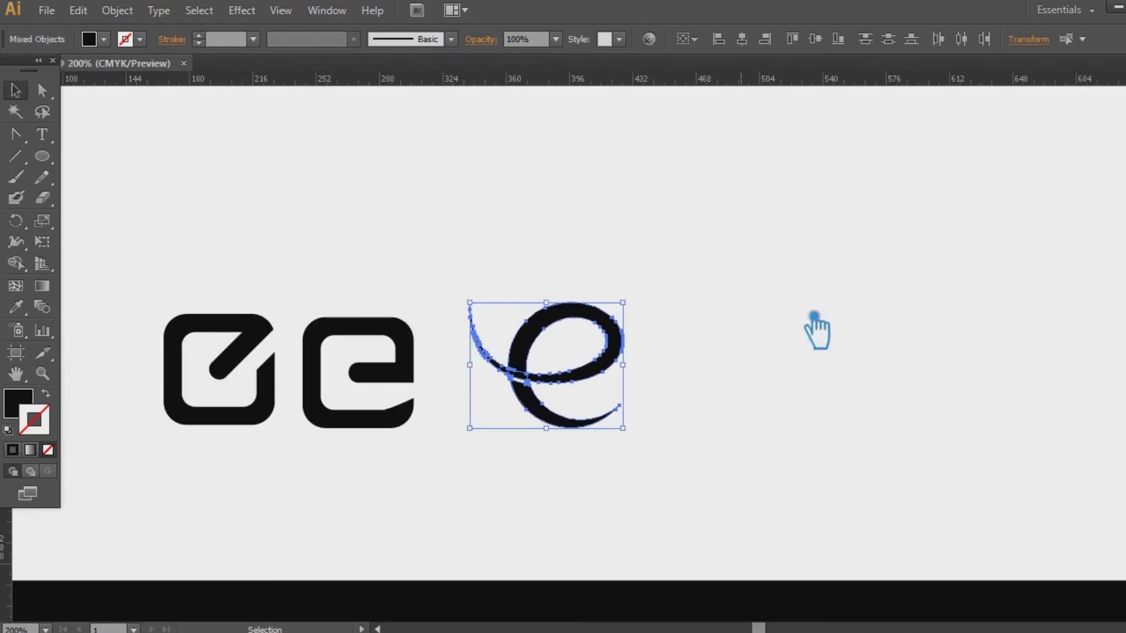
{"action": "left_click", "coordinate": [968, 391]}
{"action": "left_click", "coordinate": [557, 379]}
{"action": "left_click", "coordinate": [555, 420]}
{"action": "left_click_drag", "start_coordinate": [670, 456], "coordinate": [475, 243]}
{"action": "left_click_drag", "start_coordinate": [593, 473], "coordinate": [252, 328]}
{"action": "left_click_drag", "start_coordinate": [642, 464], "coordinate": [499, 276]}
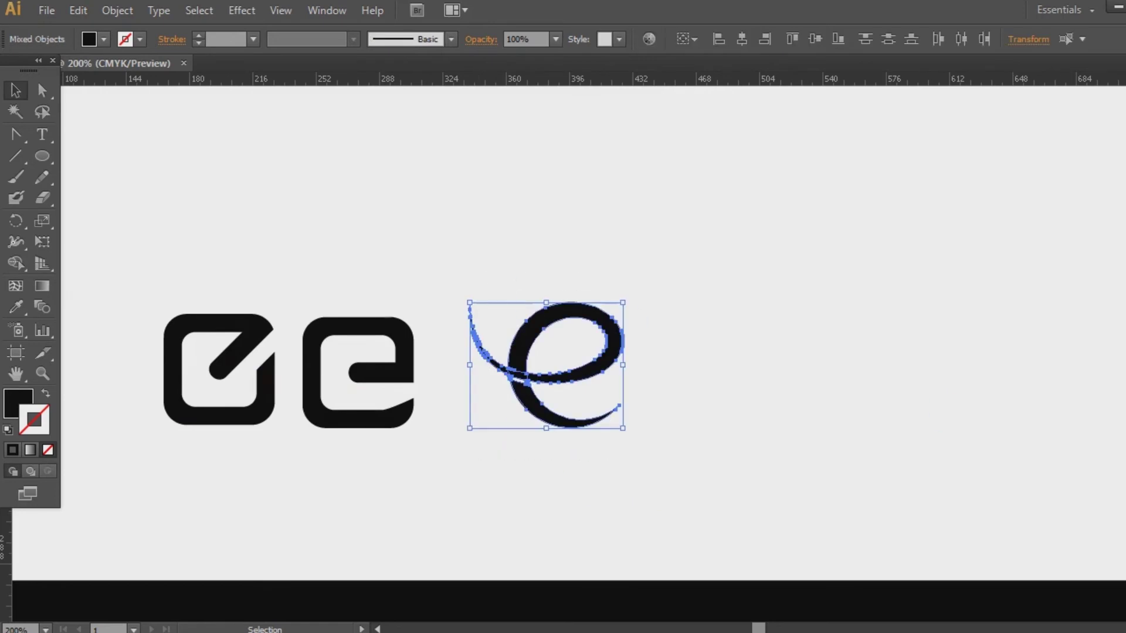
{"action": "key", "text": "ctrl+shift+F9"}
{"action": "left_click", "coordinate": [989, 474]}
{"action": "left_click", "coordinate": [871, 387]}
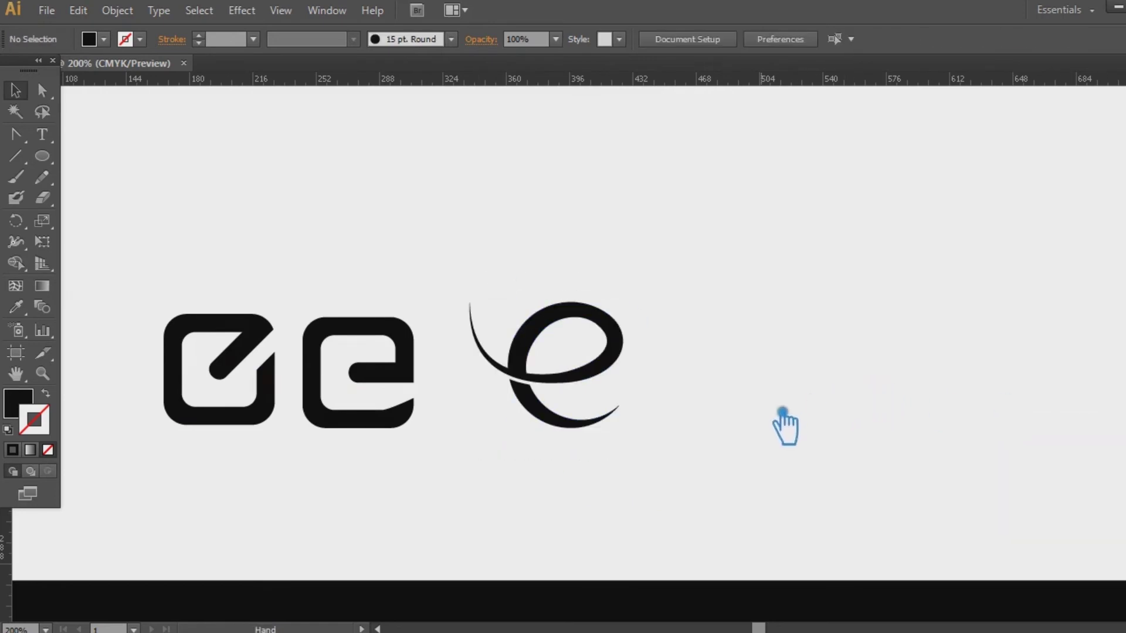
- Try to enlarge the flowing e about its centre, and undo the scaling
{"action": "left_click_drag", "start_coordinate": [782, 413], "coordinate": [838, 423]}
{"action": "left_click", "coordinate": [639, 328]}
{"action": "left_click_drag", "start_coordinate": [678, 438], "coordinate": [696, 451]}
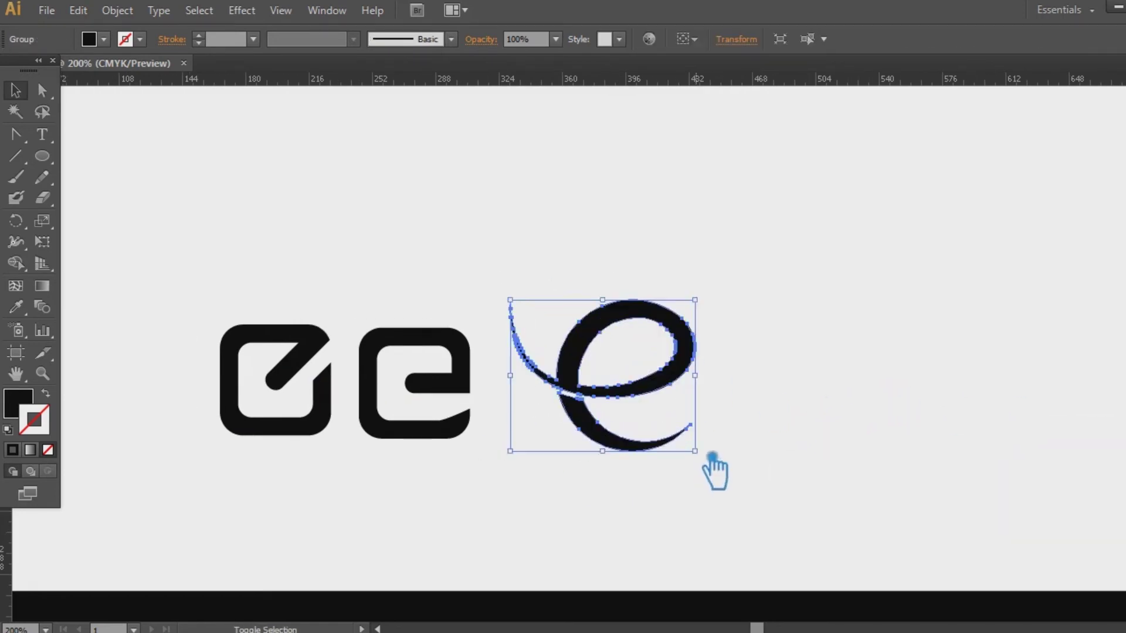
{"action": "left_click", "coordinate": [712, 456]}
{"action": "key", "text": "ctrl+z"}
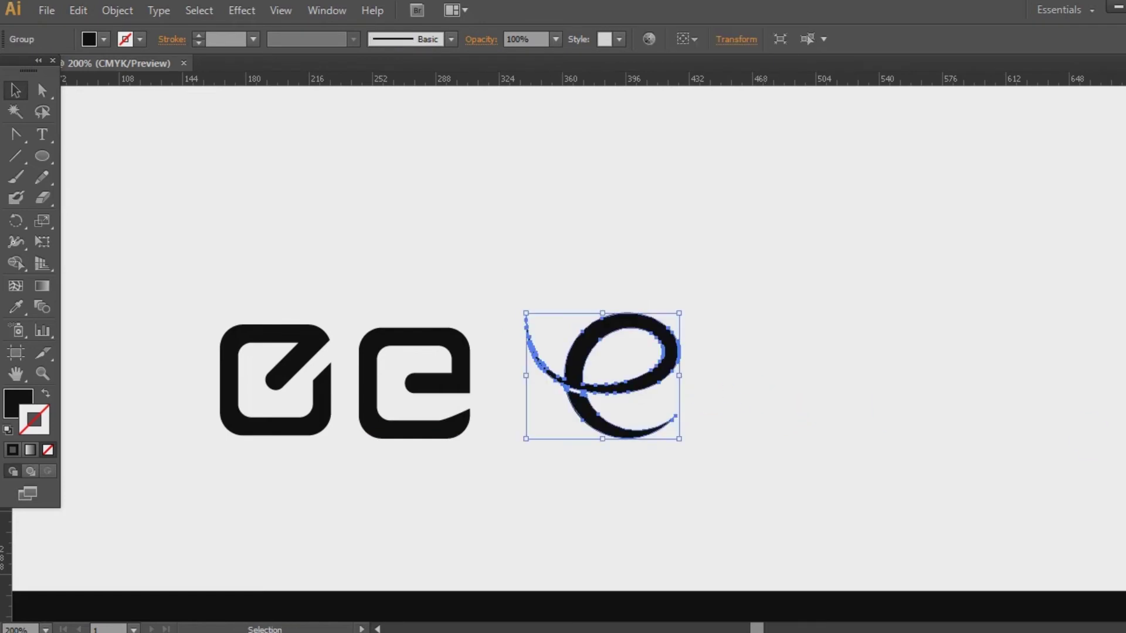
- Try a 2 px path offset on the flowing e with round and bevel joins, and cancel it
{"action": "left_click", "coordinate": [116, 10]}
{"action": "mouse_move", "coordinate": [328, 369]}
{"action": "left_click", "coordinate": [440, 434]}
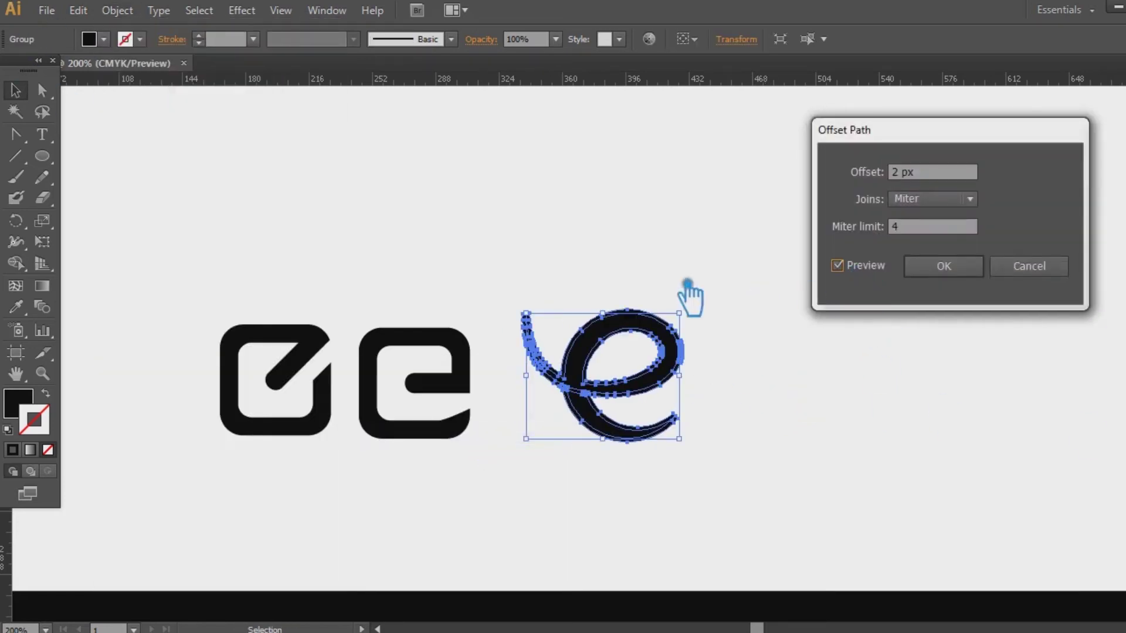
{"action": "left_click", "coordinate": [932, 199]}
{"action": "left_click", "coordinate": [923, 236]}
{"action": "left_click", "coordinate": [932, 198]}
{"action": "left_click", "coordinate": [938, 254]}
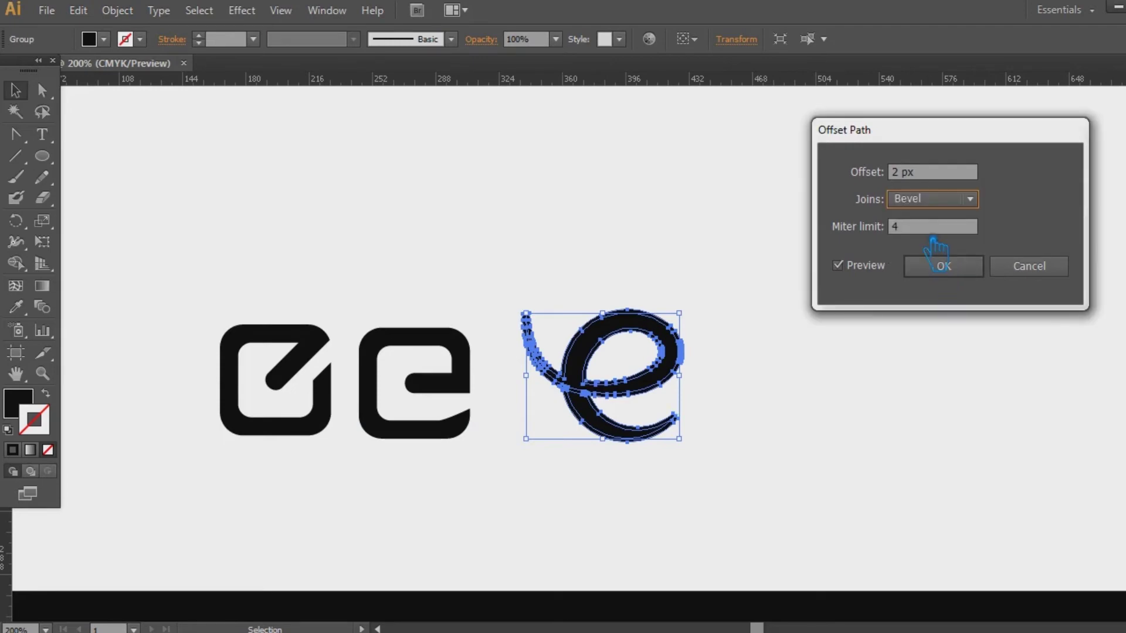
{"action": "left_click", "coordinate": [1029, 265]}
- Duplicate the flowing e to its right at the same height, and select the original
{"action": "key", "text": "ctrl+equal"}
{"action": "key", "text": "ctrl+equal"}
{"action": "key", "text": "ctrl+equal"}
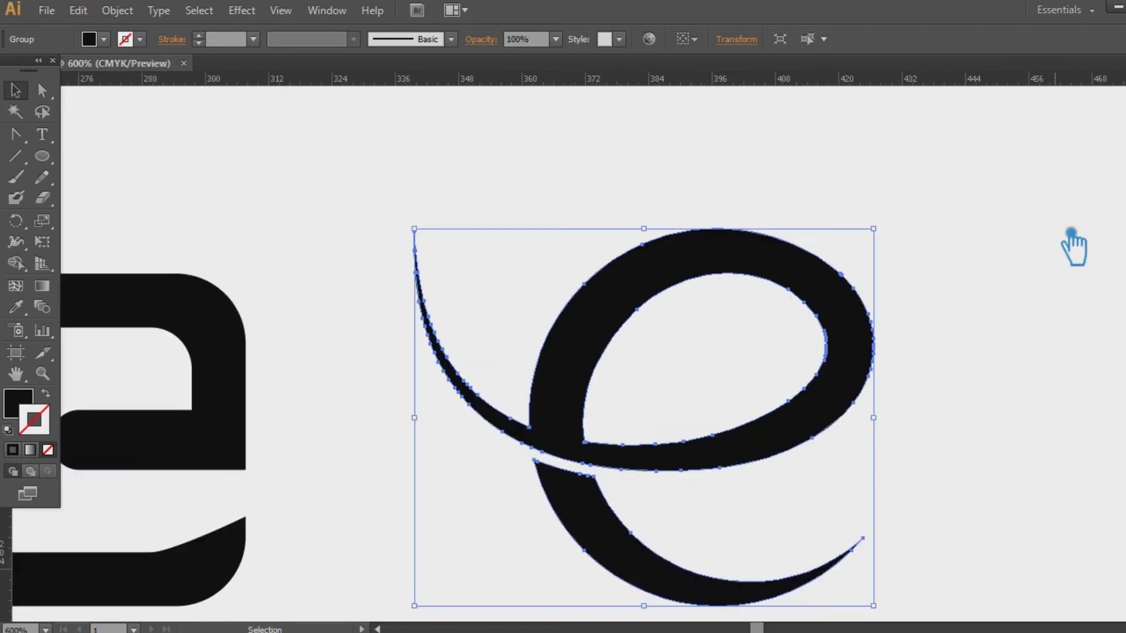
{"action": "left_click", "coordinate": [881, 263]}
{"action": "left_click_drag", "start_coordinate": [746, 313], "coordinate": [1123, 313]}
{"action": "key", "text": "ctrl+z"}
{"action": "left_click", "coordinate": [956, 362]}
{"action": "left_click_drag", "start_coordinate": [631, 401], "coordinate": [1120, 401]}
{"action": "left_click", "coordinate": [631, 401]}
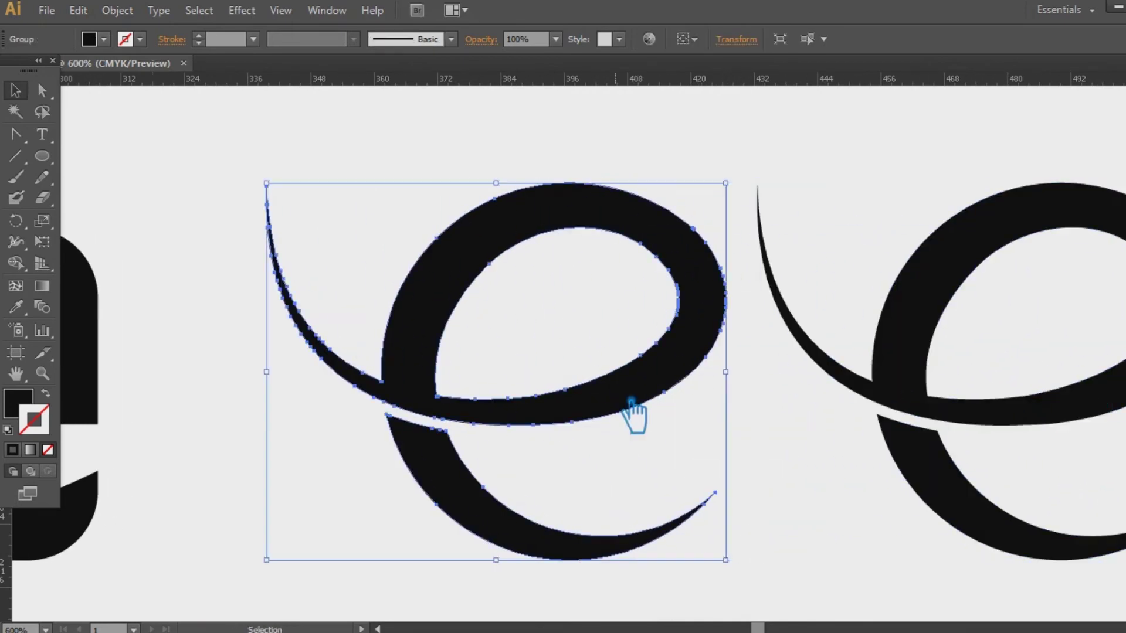
- Preview a 2 px path offset on the original flowing e, trying bevel joins and returning to miter
{"action": "left_click", "coordinate": [117, 10]}
{"action": "mouse_move", "coordinate": [228, 370]}
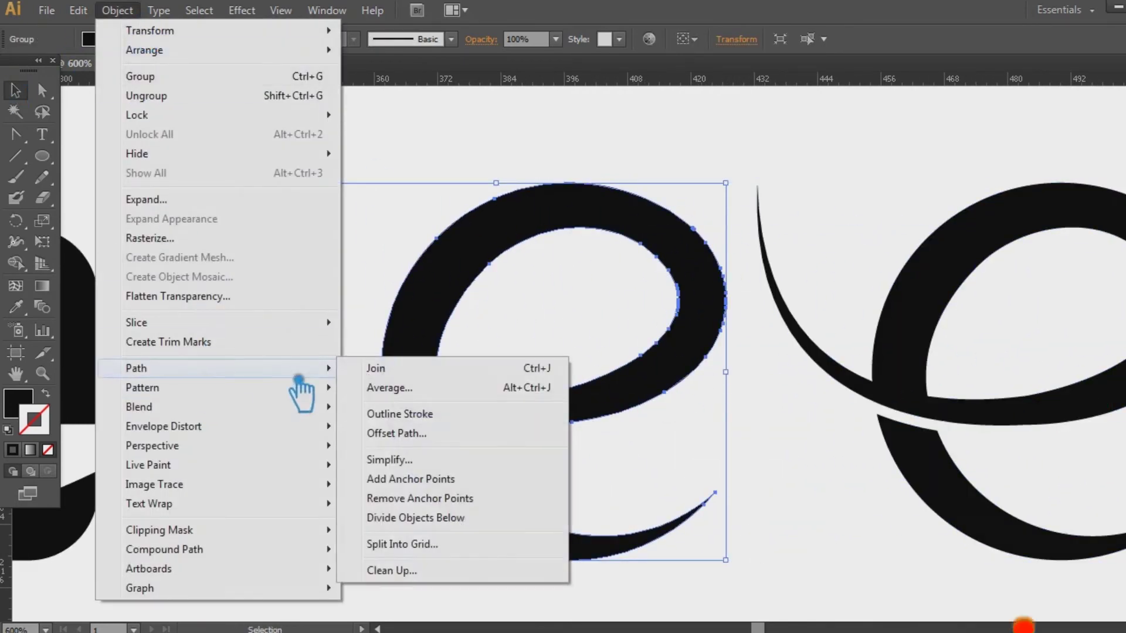
{"action": "left_click", "coordinate": [451, 437]}
{"action": "left_click", "coordinate": [837, 265]}
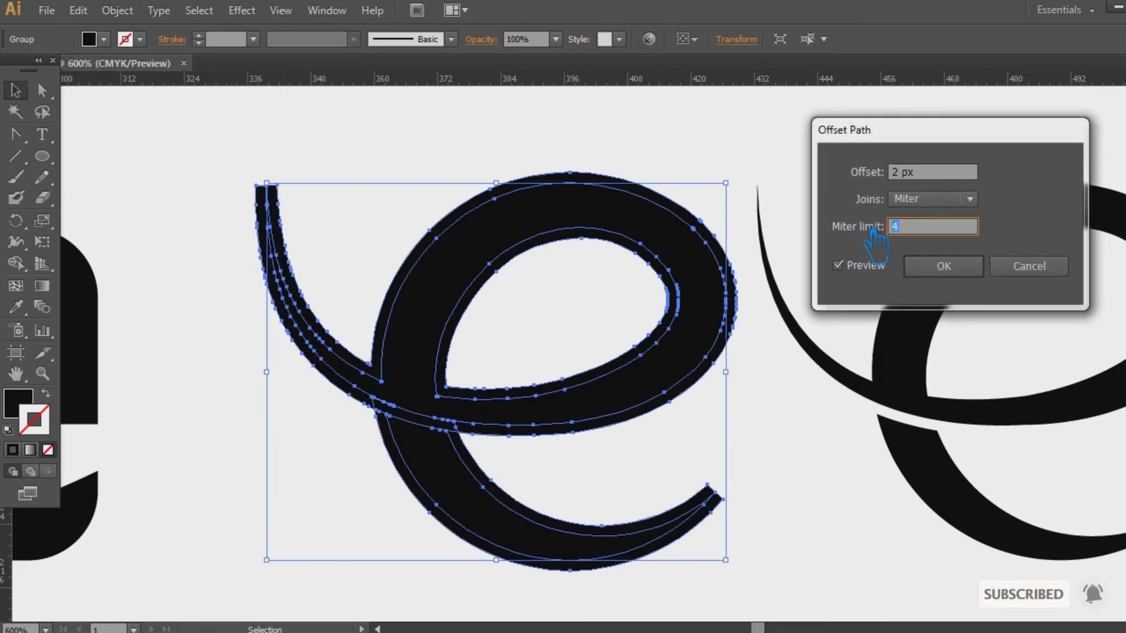
{"action": "left_click", "coordinate": [932, 198]}
{"action": "left_click", "coordinate": [905, 258]}
{"action": "left_click", "coordinate": [938, 199]}
{"action": "left_click", "coordinate": [941, 216]}
- Try miter limits of 50, 20, 25 and 28 for the offset, and settle on 30
{"action": "type", "text": "50"}
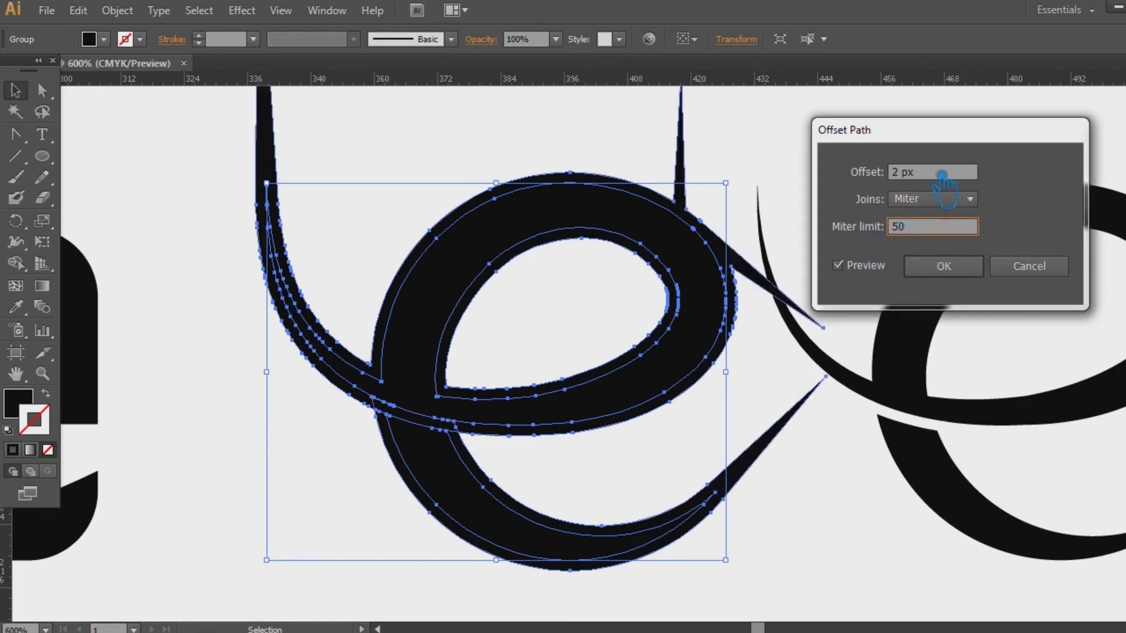
{"action": "type", "text": "20"}
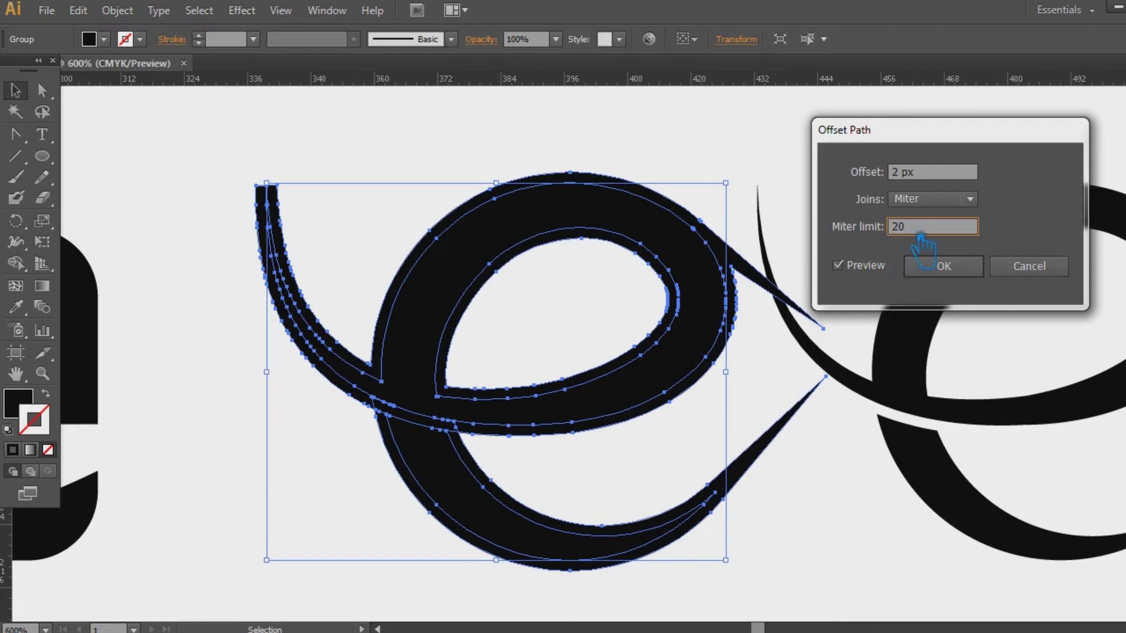
{"action": "type", "text": "3"}
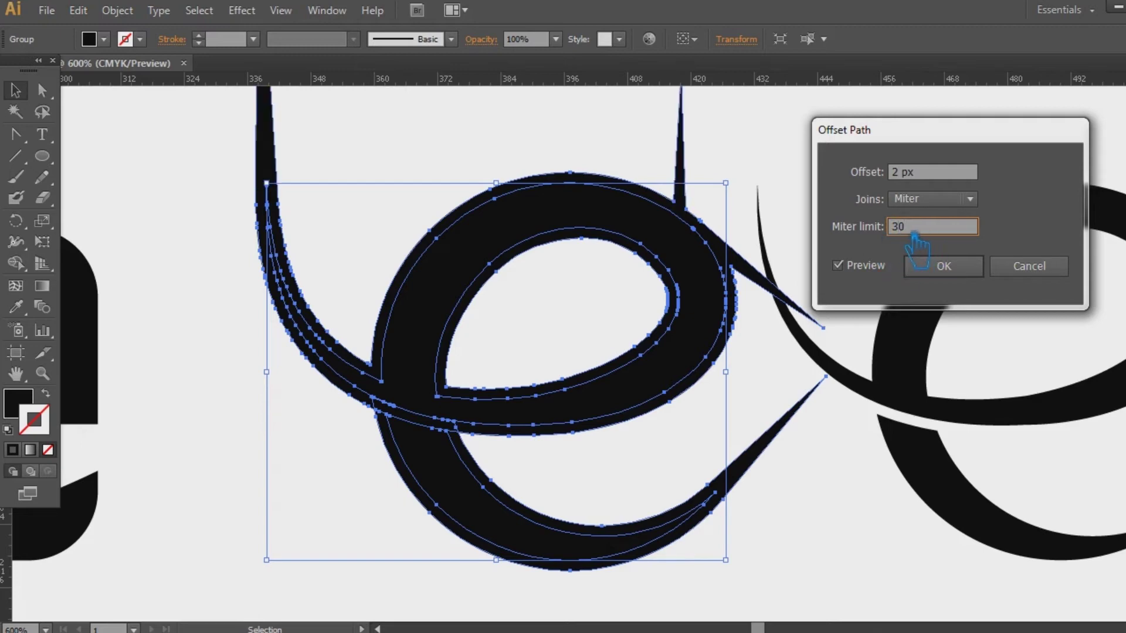
{"action": "type", "text": "25"}
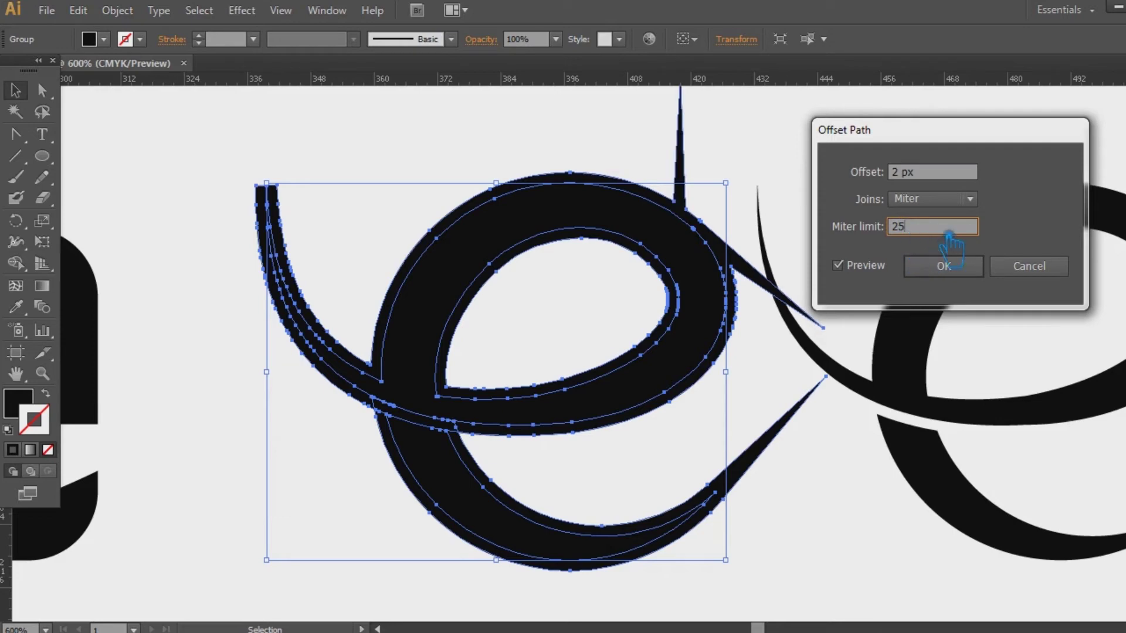
{"action": "type", "text": "30"}
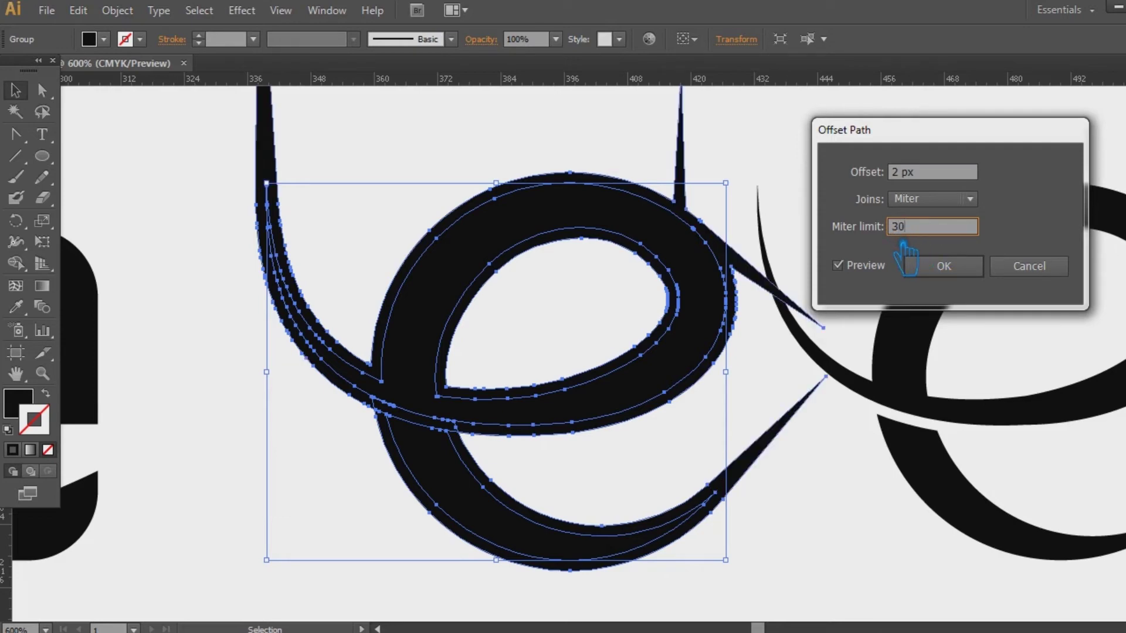
{"action": "type", "text": "28"}
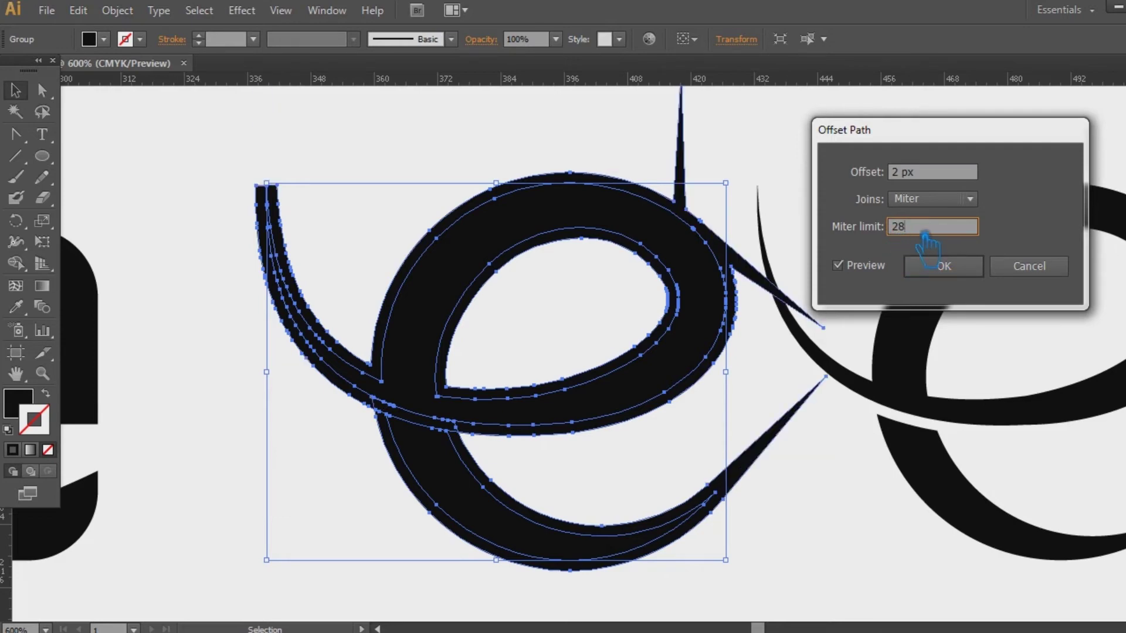
{"action": "key", "text": "Up"}
{"action": "key", "text": "Up"}
- Compare bevel and round joins for the flowing e's offset, and apply the offset with round joins
{"action": "left_click", "coordinate": [920, 202]}
{"action": "left_click", "coordinate": [862, 254]}
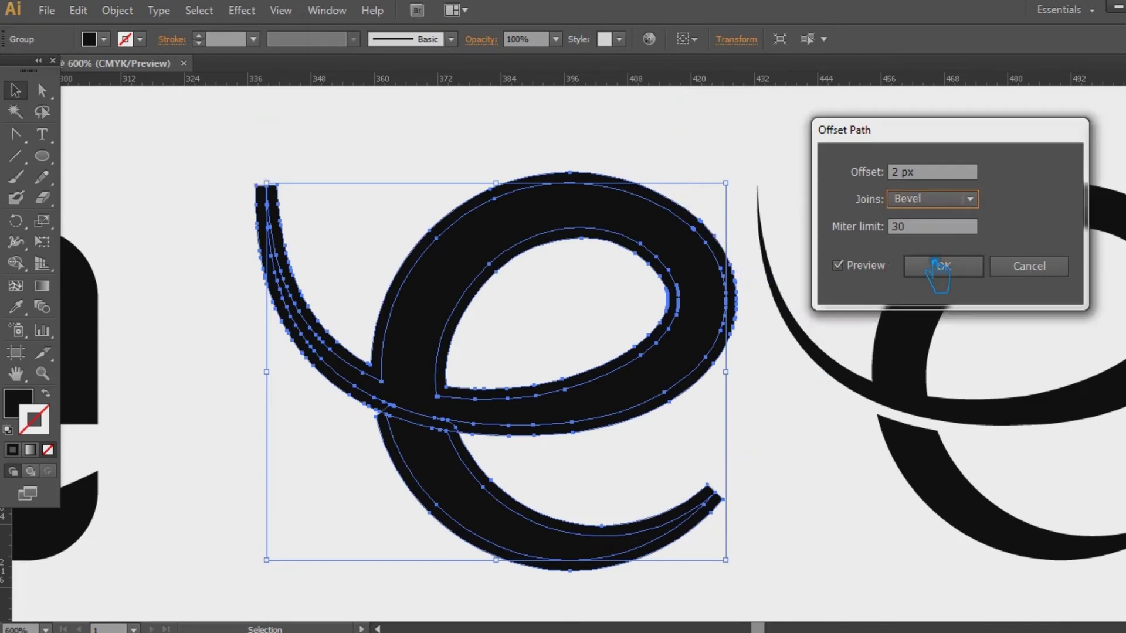
{"action": "left_click", "coordinate": [939, 200]}
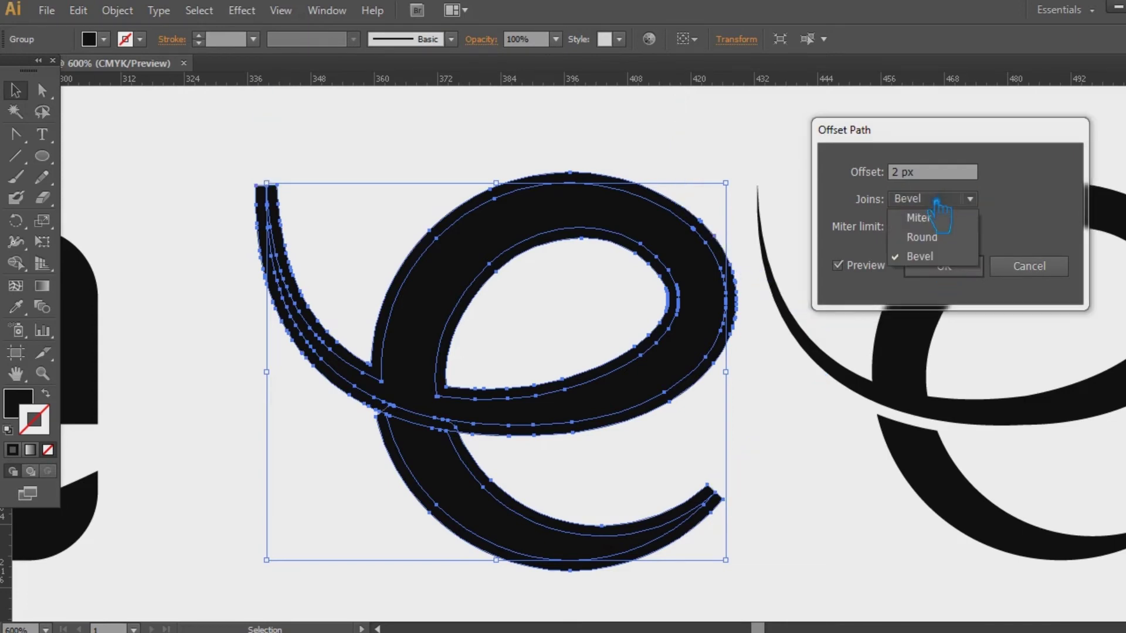
{"action": "left_click", "coordinate": [943, 234]}
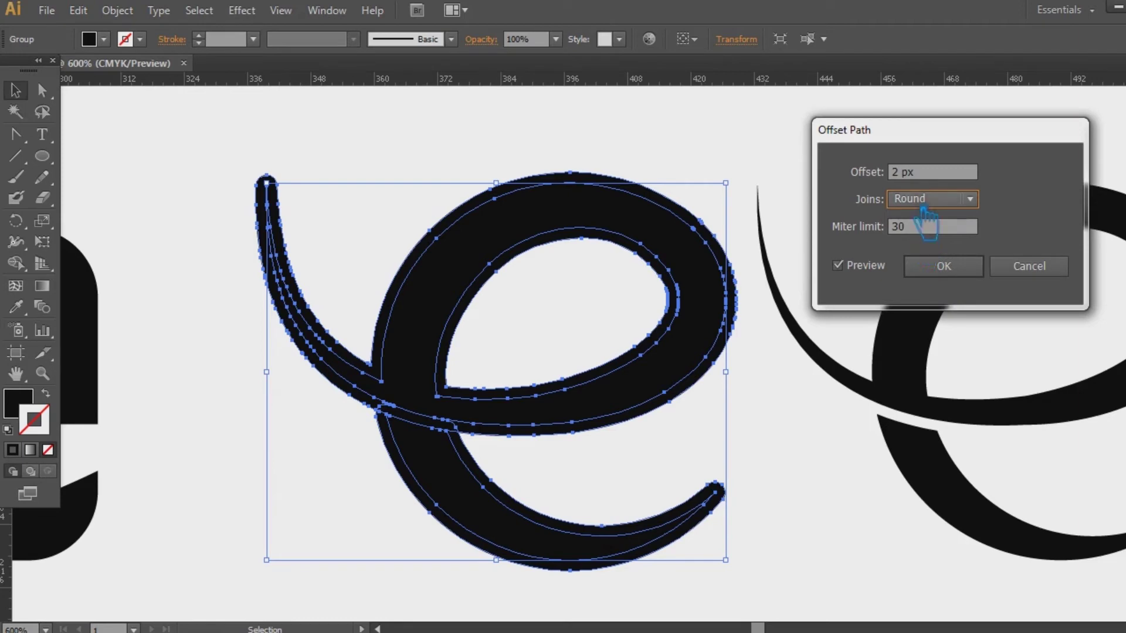
{"action": "left_click", "coordinate": [910, 276]}
{"action": "left_click", "coordinate": [783, 185]}
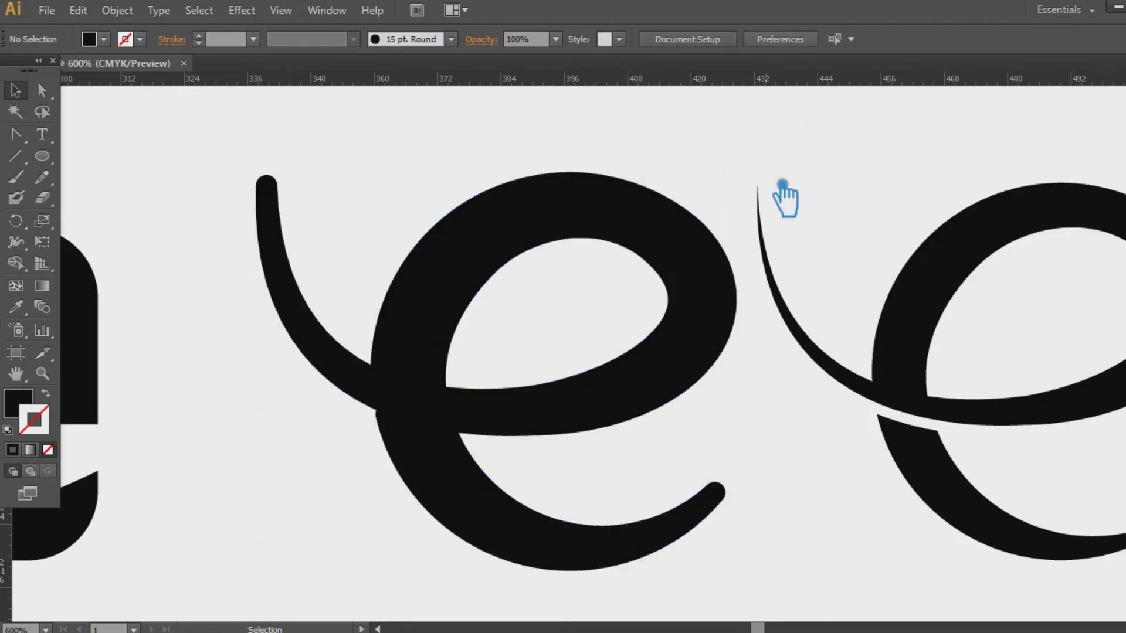
- Try to expand the left flowing e together with its offset path
{"action": "key", "text": "ctrl+minus"}
{"action": "key", "text": "ctrl+minus"}
{"action": "left_click_drag", "start_coordinate": [608, 492], "coordinate": [436, 313]}
{"action": "left_click", "coordinate": [118, 10]}
{"action": "left_click", "coordinate": [164, 200]}
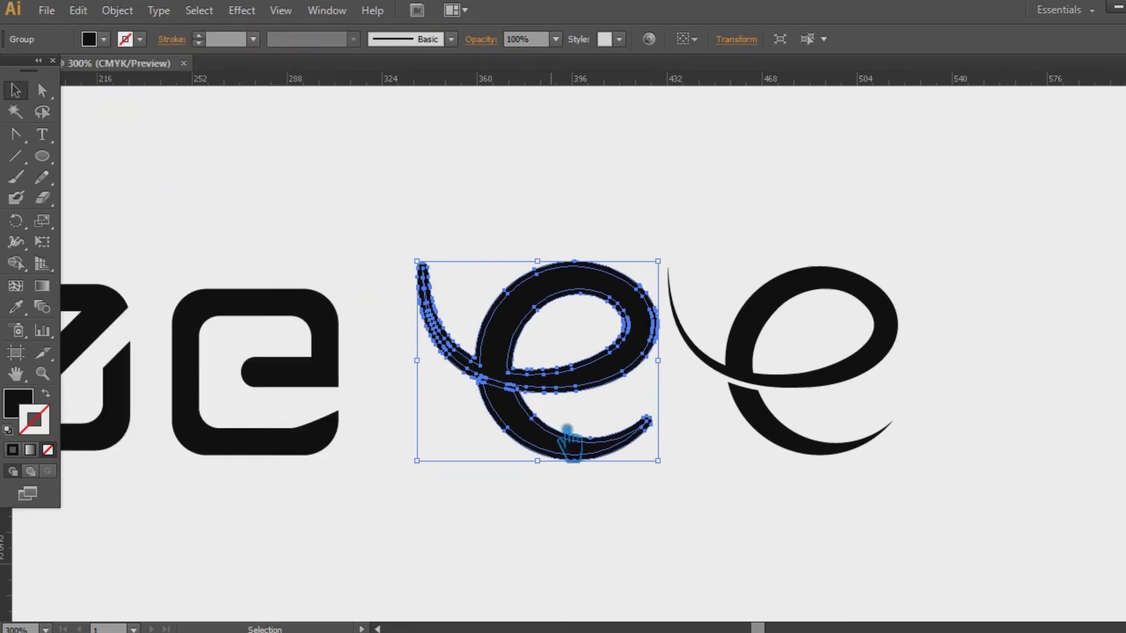
{"action": "left_click", "coordinate": [128, 16]}
{"action": "left_click", "coordinate": [170, 202]}
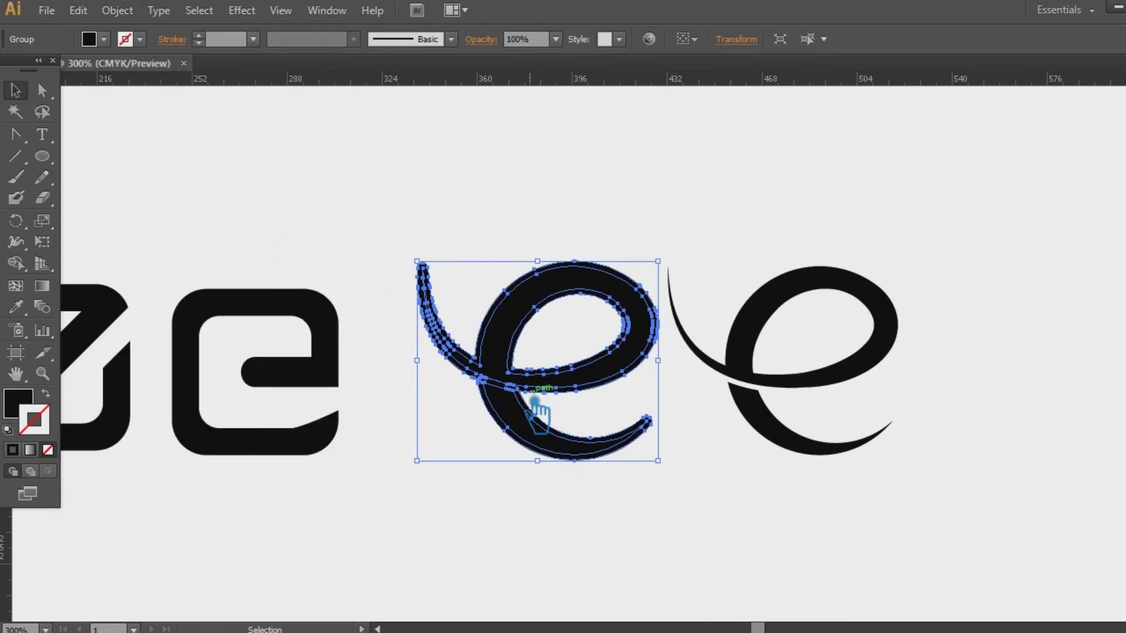
{"action": "left_click", "coordinate": [117, 10]}
{"action": "left_click", "coordinate": [117, 10]}
{"action": "left_click", "coordinate": [117, 10]}
{"action": "left_click", "coordinate": [179, 203]}
{"action": "left_click", "coordinate": [334, 185]}
{"action": "left_click", "coordinate": [564, 283]}
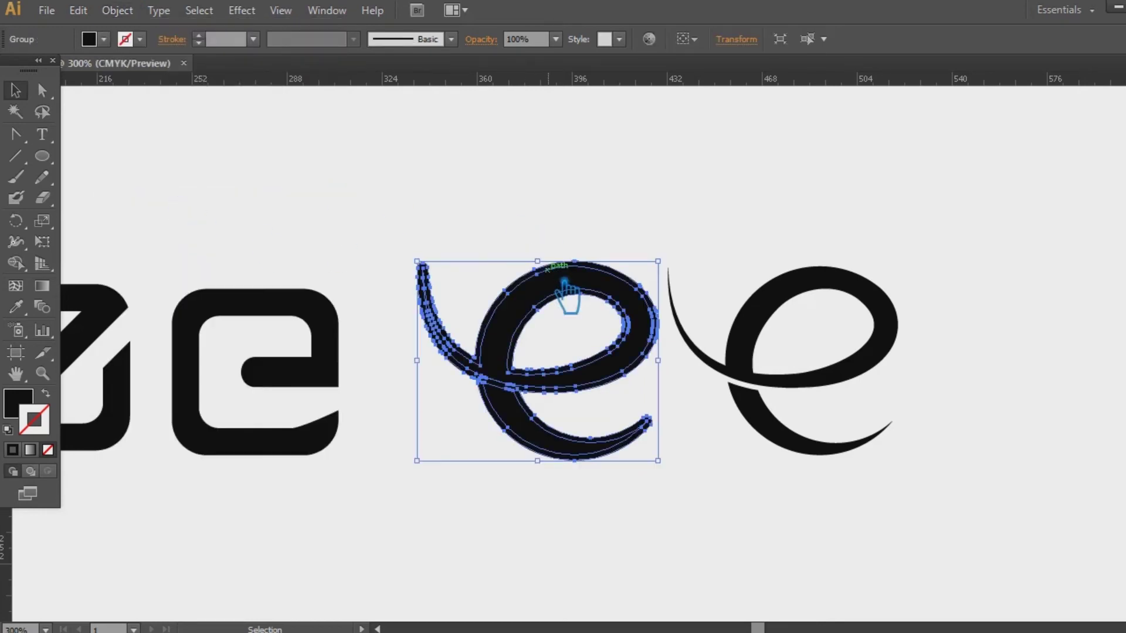
- Ungroup the original and offset shapes of the left flowing e
{"action": "left_click", "coordinate": [935, 464]}
{"action": "left_click", "coordinate": [502, 388]}
{"action": "right_click", "coordinate": [496, 386]}
{"action": "left_click", "coordinate": [591, 492]}
{"action": "left_click", "coordinate": [557, 413]}
- Split the overlapping original and offset shapes of the left e with Pathfinder Divide
{"action": "left_click_drag", "start_coordinate": [589, 497], "coordinate": [453, 305]}
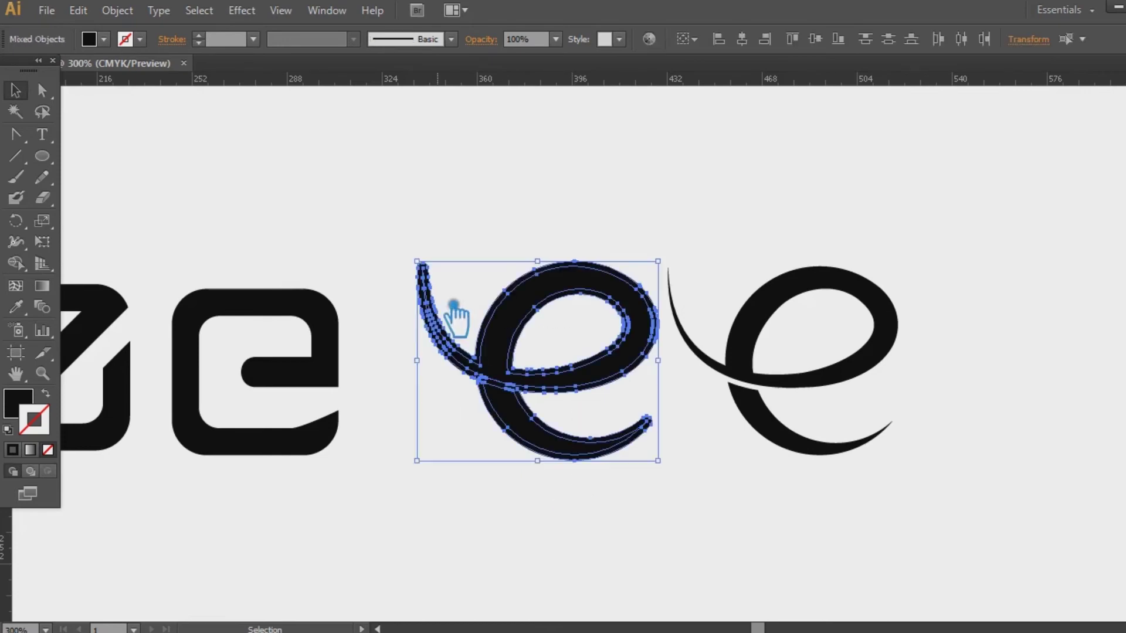
{"action": "key", "text": "shift+ctrl+F9"}
{"action": "left_click", "coordinate": [985, 511]}
{"action": "key", "text": "shift+ctrl+F9"}
{"action": "left_click", "coordinate": [741, 490]}
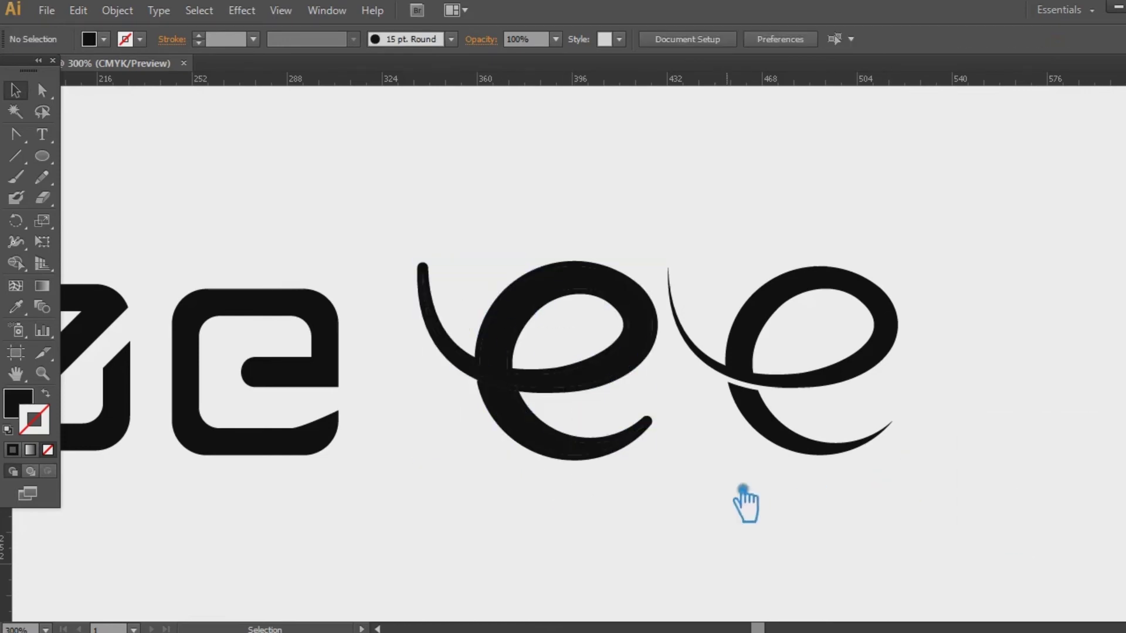
- Ungroup the divided pieces of the left e so each can be selected separately
{"action": "key", "text": "ctrl+plus"}
{"action": "key", "text": "ctrl+equal"}
{"action": "key", "text": "ctrl+equal"}
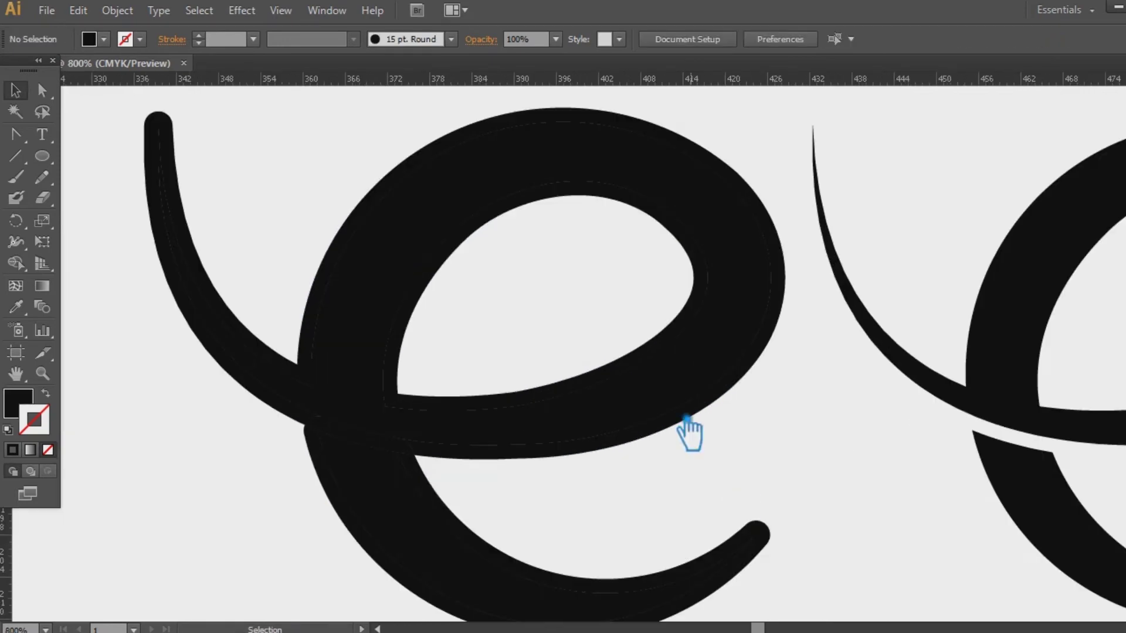
{"action": "right_click", "coordinate": [433, 430]}
{"action": "left_click", "coordinate": [589, 525]}
{"action": "left_click", "coordinate": [592, 513]}
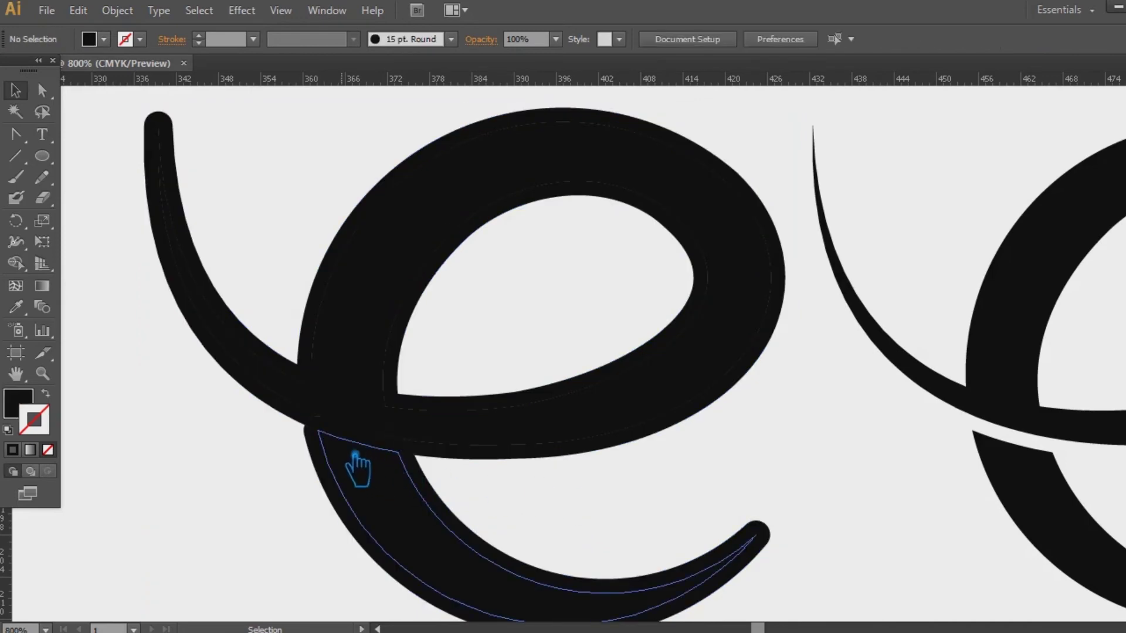
- Try deleting the offset outline pieces around the left e, and undo the deletions
{"action": "left_click", "coordinate": [327, 440]}
{"action": "key", "text": "Delete"}
{"action": "left_click_drag", "start_coordinate": [323, 428], "coordinate": [317, 422]}
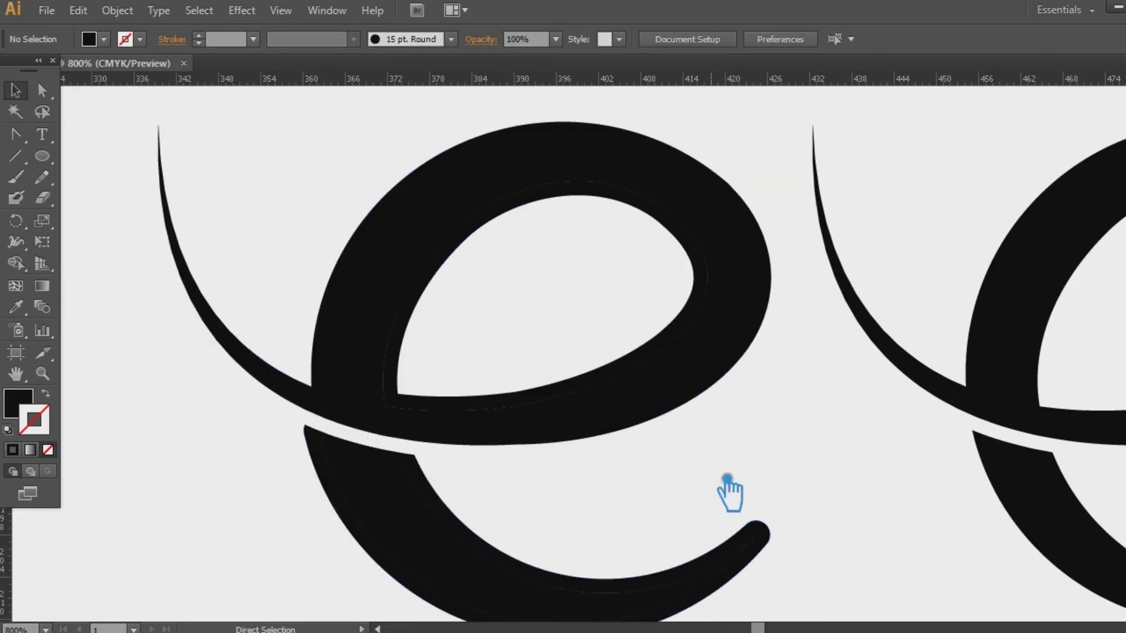
{"action": "key", "text": "ctrl+minus"}
{"action": "left_click", "coordinate": [453, 384]}
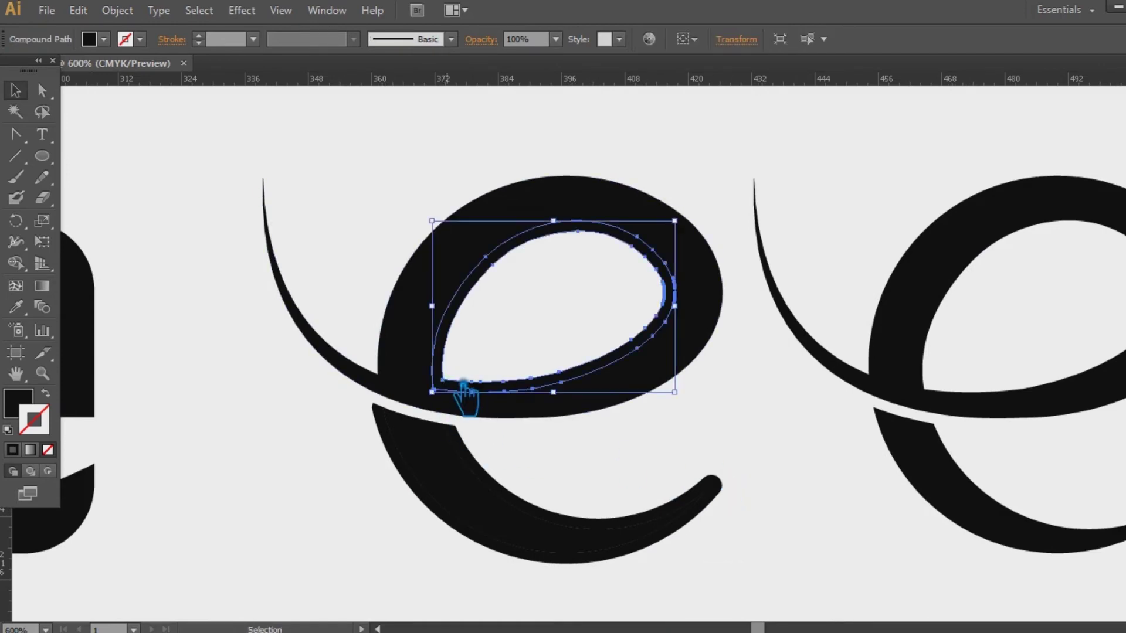
{"action": "key", "text": "Delete"}
{"action": "left_click", "coordinate": [525, 379]}
{"action": "key", "text": "Delete"}
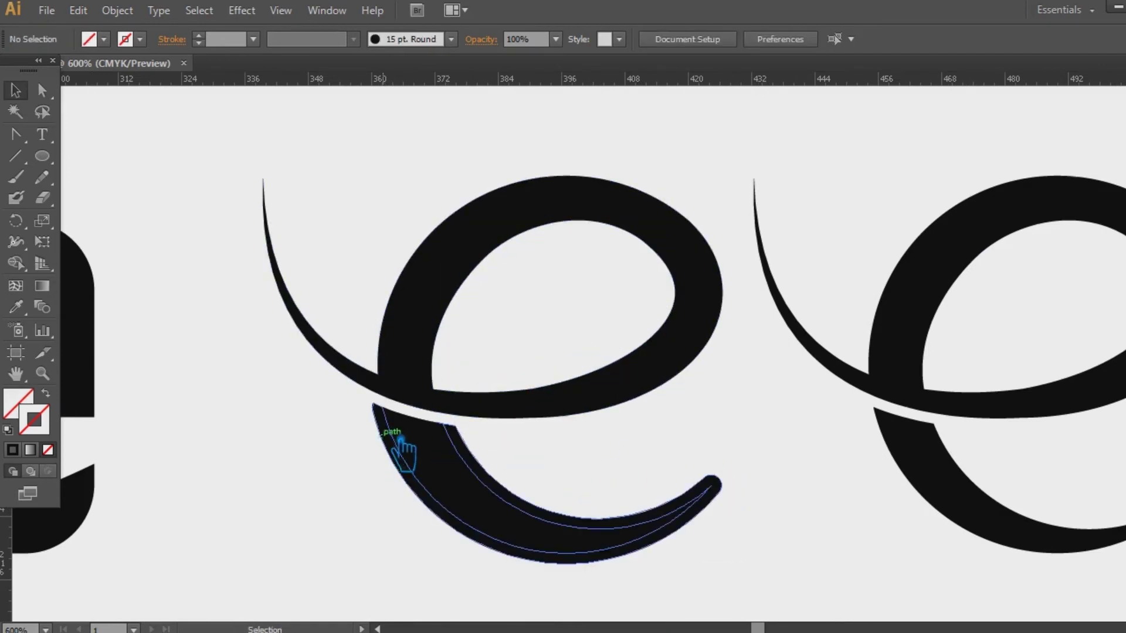
{"action": "left_click", "coordinate": [387, 427]}
{"action": "key", "text": "Delete"}
{"action": "key", "text": "ctrl+z"}
{"action": "key", "text": "ctrl+z"}
{"action": "key", "text": "ctrl+z"}
{"action": "key", "text": "ctrl+z"}
- Delete the filled interiors of the left e's loop and lower stroke, keeping only the offset outline
{"action": "left_click", "coordinate": [705, 417]}
{"action": "left_click", "coordinate": [472, 292]}
{"action": "key", "text": "ctrl+z"}
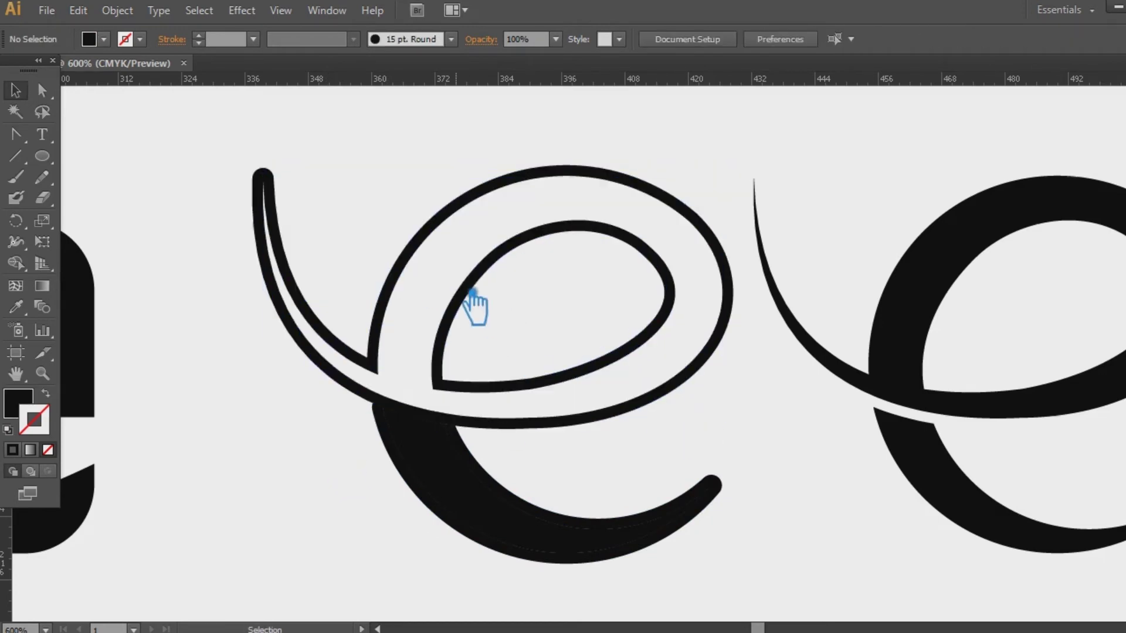
{"action": "key", "text": "ctrl+z"}
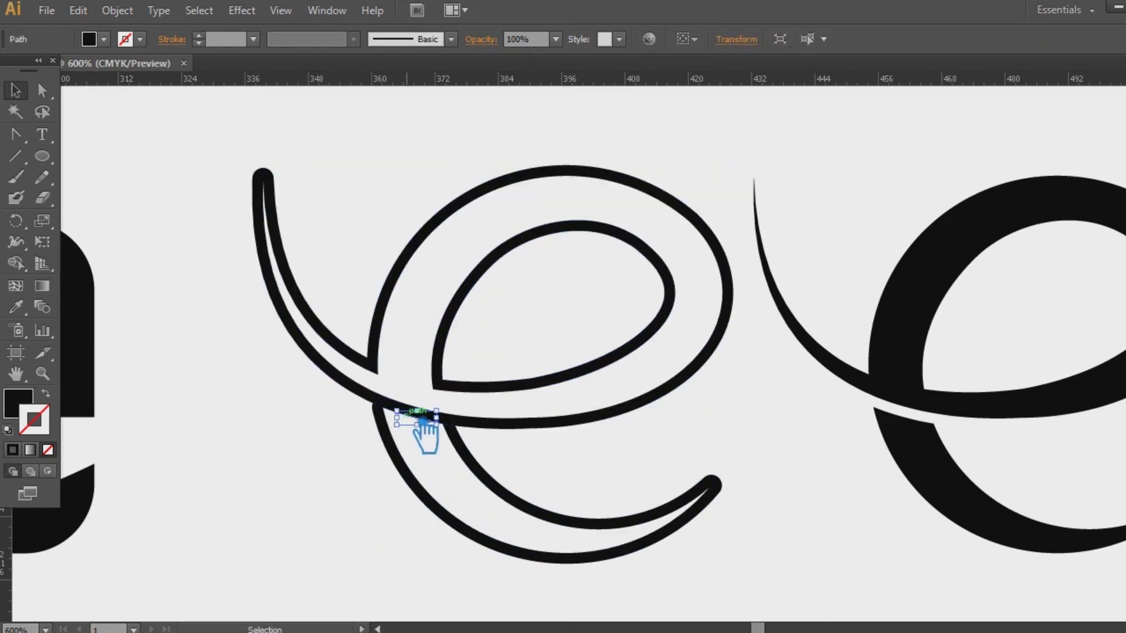
- Hide the inner counter outline, and offset the outer loop outline by 2 px with round joins
{"action": "left_click", "coordinate": [402, 399]}
{"action": "left_click", "coordinate": [117, 10]}
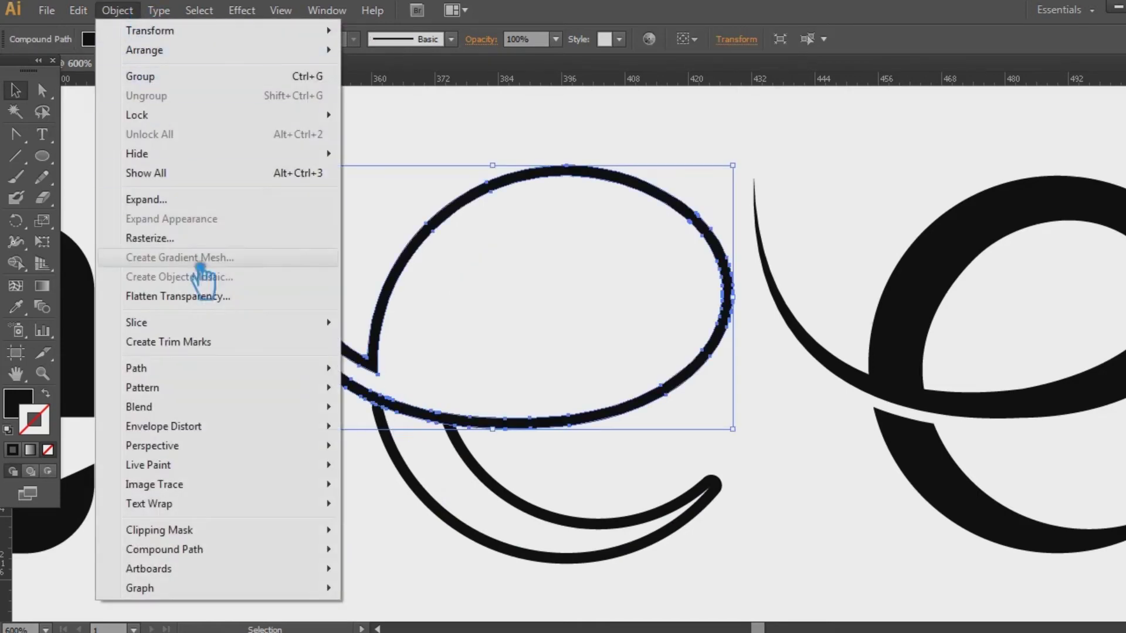
{"action": "left_click", "coordinate": [610, 432]}
{"action": "left_click", "coordinate": [839, 268]}
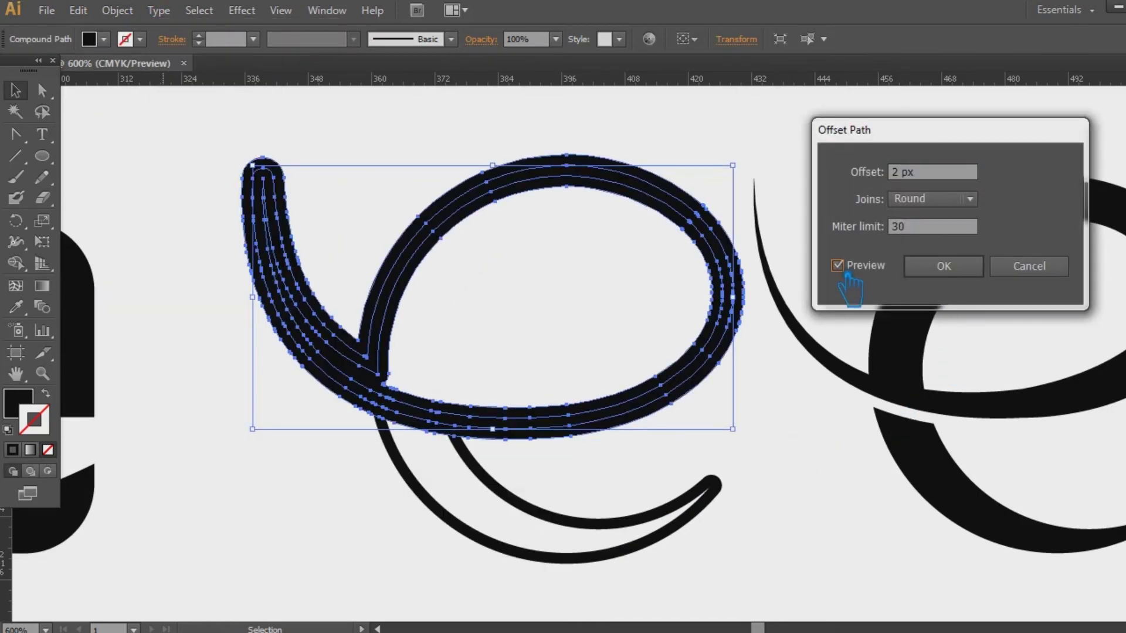
{"action": "left_click", "coordinate": [973, 266]}
- Divide the offset loop outline and the lower stroke with Pathfinder, and ungroup the pieces
{"action": "left_click_drag", "start_coordinate": [598, 465], "coordinate": [290, 303]}
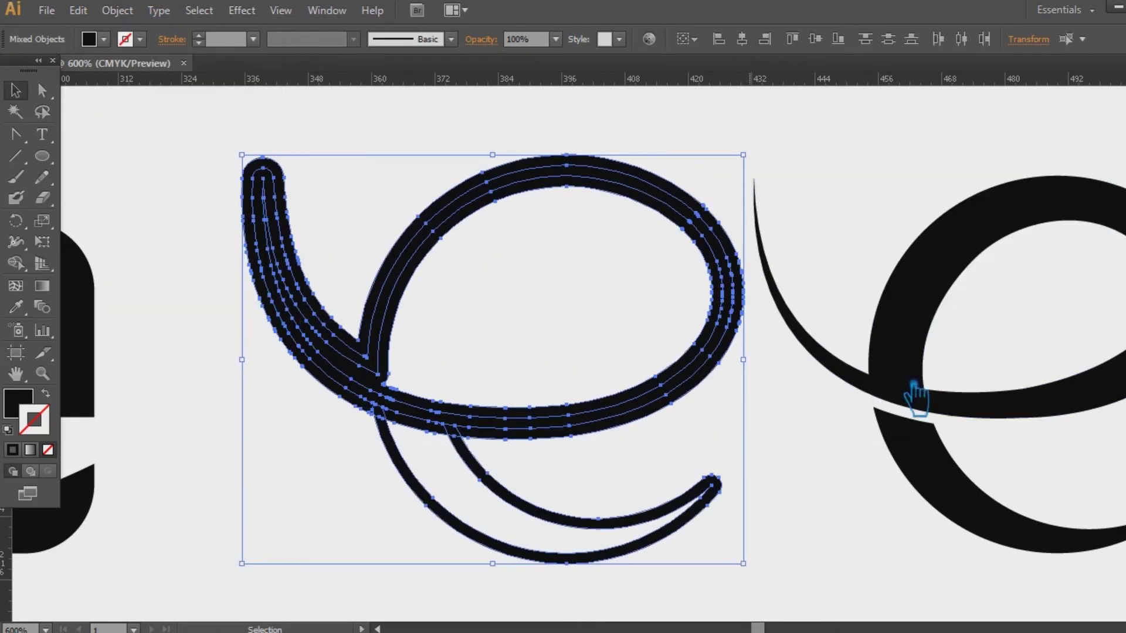
{"action": "key", "text": "ctrl+shift+F9"}
{"action": "left_click", "coordinate": [215, 451]}
{"action": "right_click", "coordinate": [318, 377]}
{"action": "left_click", "coordinate": [370, 480]}
{"action": "left_click", "coordinate": [283, 414]}
- Delete the original loop outline and the inner offset pieces, keeping the new outer outline
{"action": "left_click", "coordinate": [348, 357]}
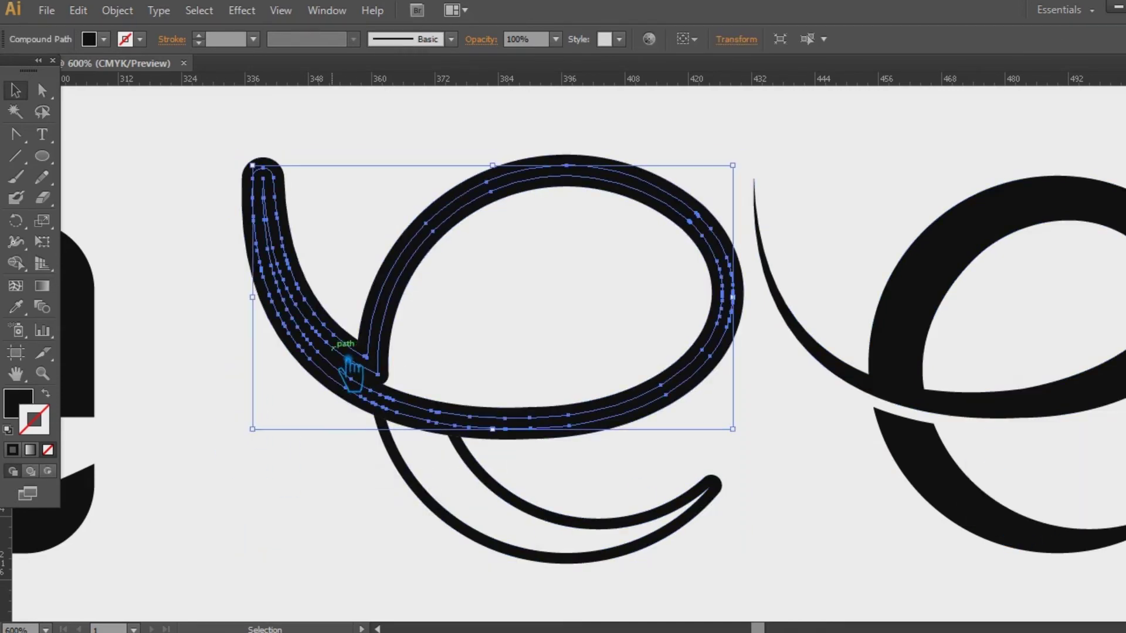
{"action": "key", "text": "Delete"}
{"action": "left_click", "coordinate": [380, 373]}
{"action": "key", "text": "Delete"}
{"action": "left_click_drag", "start_coordinate": [378, 386], "coordinate": [461, 416]}
{"action": "key", "text": "Delete"}
{"action": "key", "text": "Delete"}
{"action": "key", "text": "Delete"}
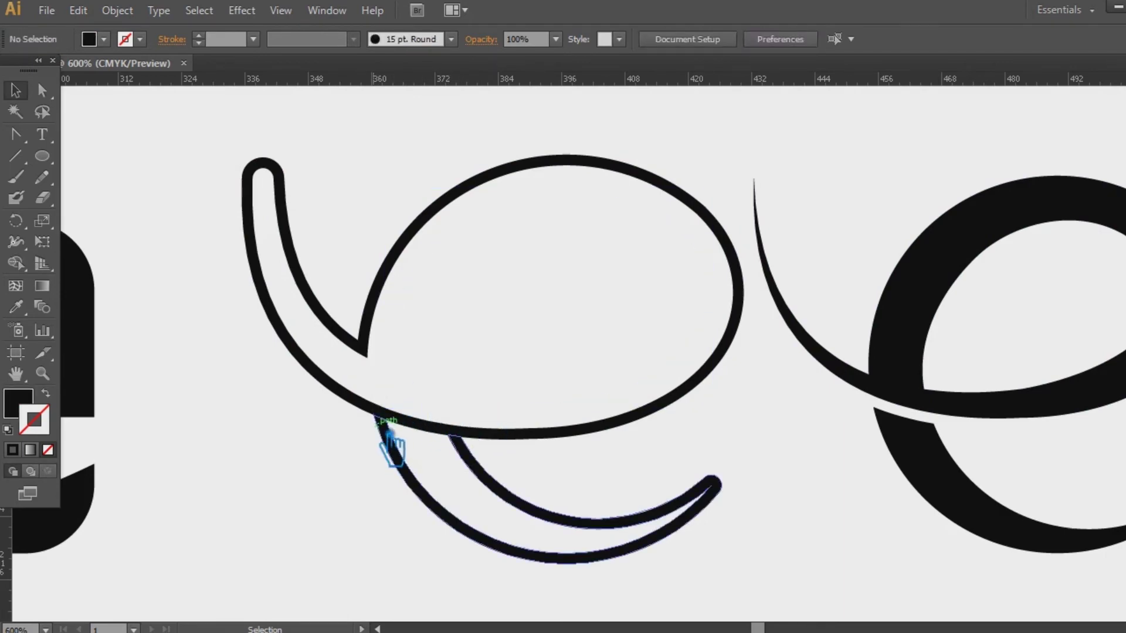
- Unite the outer outline with the small stroke pieces overlapping it at the crossing
{"action": "left_click", "coordinate": [387, 432]}
{"action": "left_click", "coordinate": [432, 445]}
{"action": "left_click", "coordinate": [424, 431]}
{"action": "left_click", "coordinate": [442, 473]}
{"action": "key", "text": "ctrl+equal"}
{"action": "key", "text": "ctrl+equal"}
{"action": "key", "text": "ctrl+equal"}
{"action": "left_click_drag", "start_coordinate": [451, 463], "coordinate": [809, 380]}
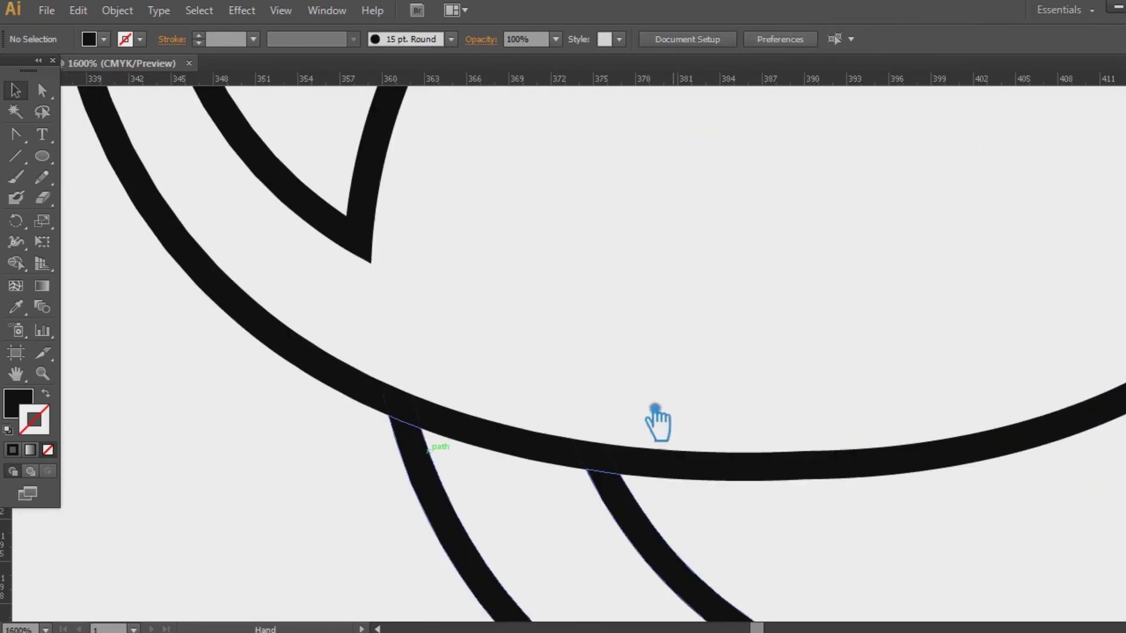
{"action": "left_click", "coordinate": [402, 407]}
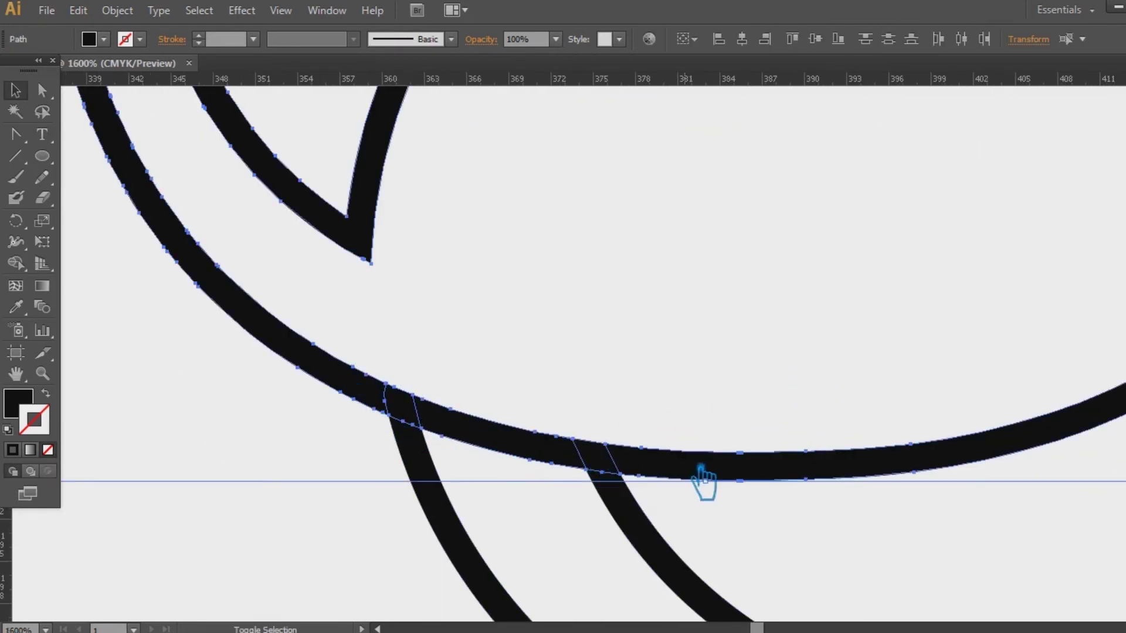
{"action": "key", "text": "ctrl+shift+F9"}
{"action": "left_click", "coordinate": [978, 465]}
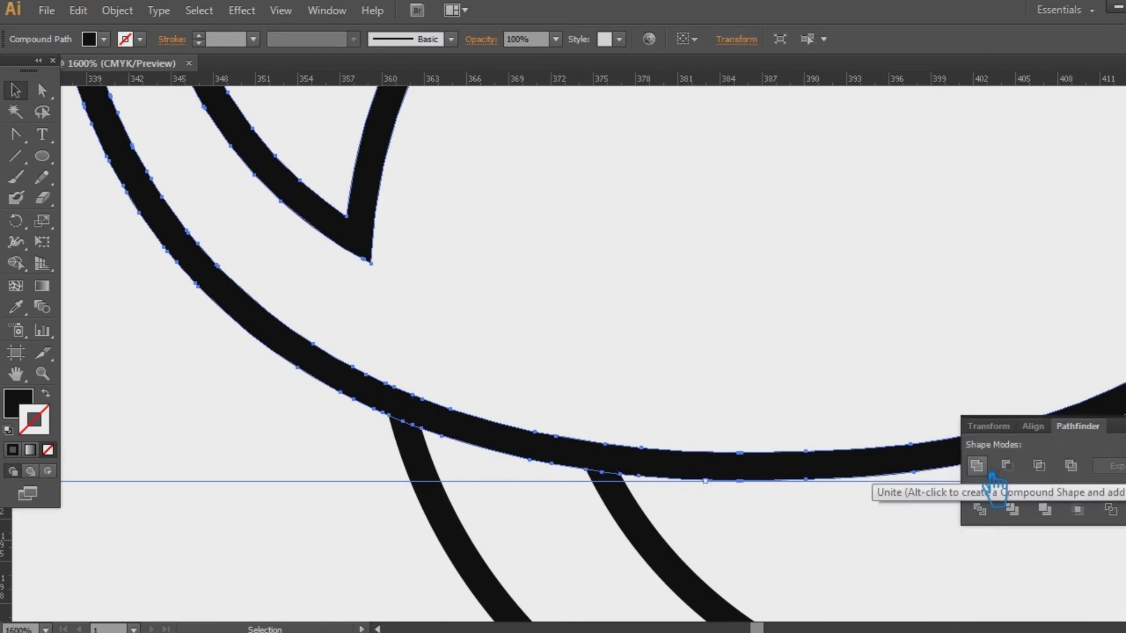
{"action": "left_click", "coordinate": [902, 554]}
- Offset the united outer outline by 2 px with round joins
{"action": "left_click", "coordinate": [524, 456]}
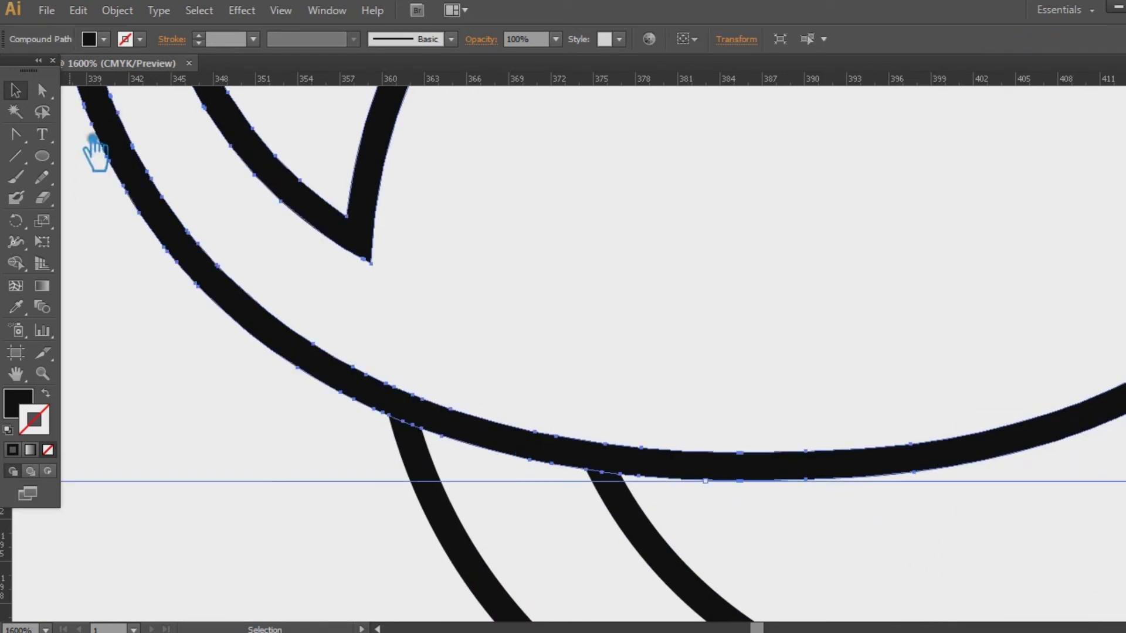
{"action": "left_click", "coordinate": [117, 10]}
{"action": "mouse_move", "coordinate": [188, 377]}
{"action": "left_click", "coordinate": [399, 439]}
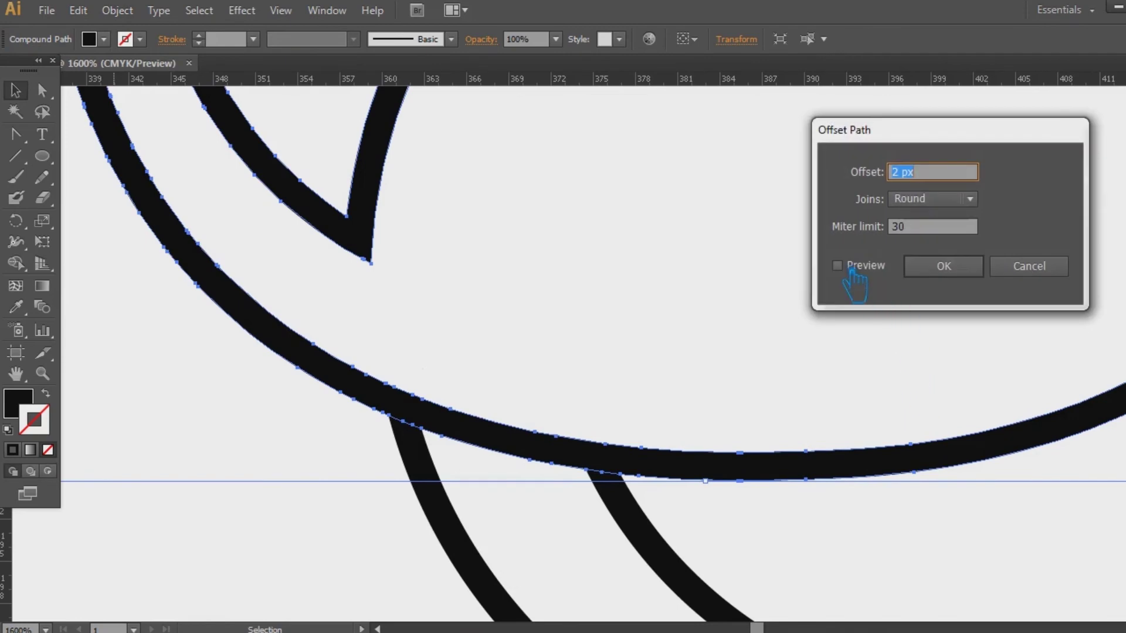
{"action": "left_click", "coordinate": [837, 265]}
{"action": "left_click", "coordinate": [938, 269]}
- Divide the new offset band, the outline and the lower stroke with Pathfinder, and ungroup them
{"action": "left_click", "coordinate": [792, 578]}
{"action": "left_click", "coordinate": [339, 364]}
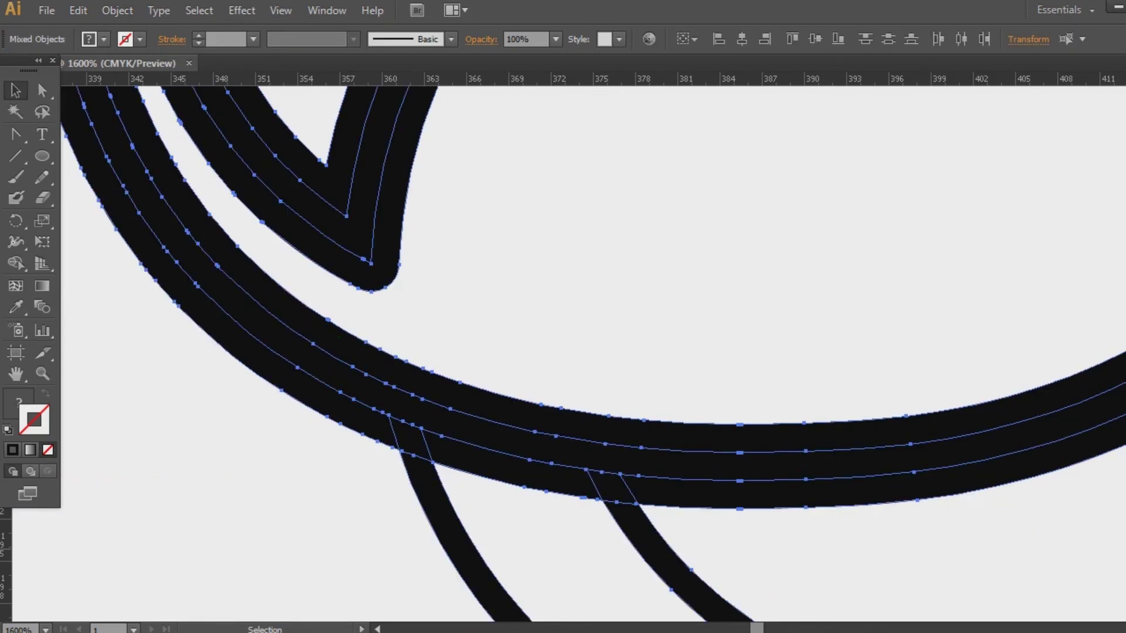
{"action": "key", "text": "ctrl+shift+F9"}
{"action": "left_click", "coordinate": [980, 510]}
{"action": "left_click", "coordinate": [804, 311]}
{"action": "left_click", "coordinate": [520, 406]}
{"action": "right_click", "coordinate": [521, 406]}
{"action": "left_click", "coordinate": [565, 505]}
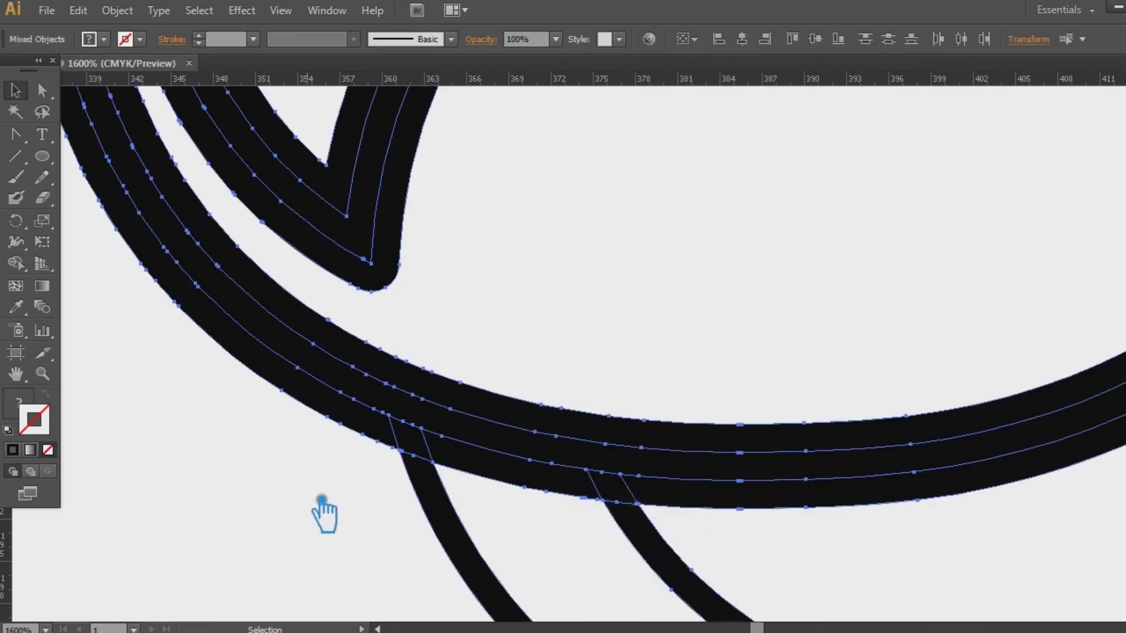
- Delete the band below the outline and both lower-stroke stubs inside it, opening a gap at the crossing
{"action": "left_click", "coordinate": [324, 508]}
{"action": "left_click", "coordinate": [352, 425]}
{"action": "key", "text": "Delete"}
{"action": "left_click", "coordinate": [491, 472]}
{"action": "key", "text": "Delete"}
{"action": "left_click", "coordinate": [410, 448]}
{"action": "key", "text": "Delete"}
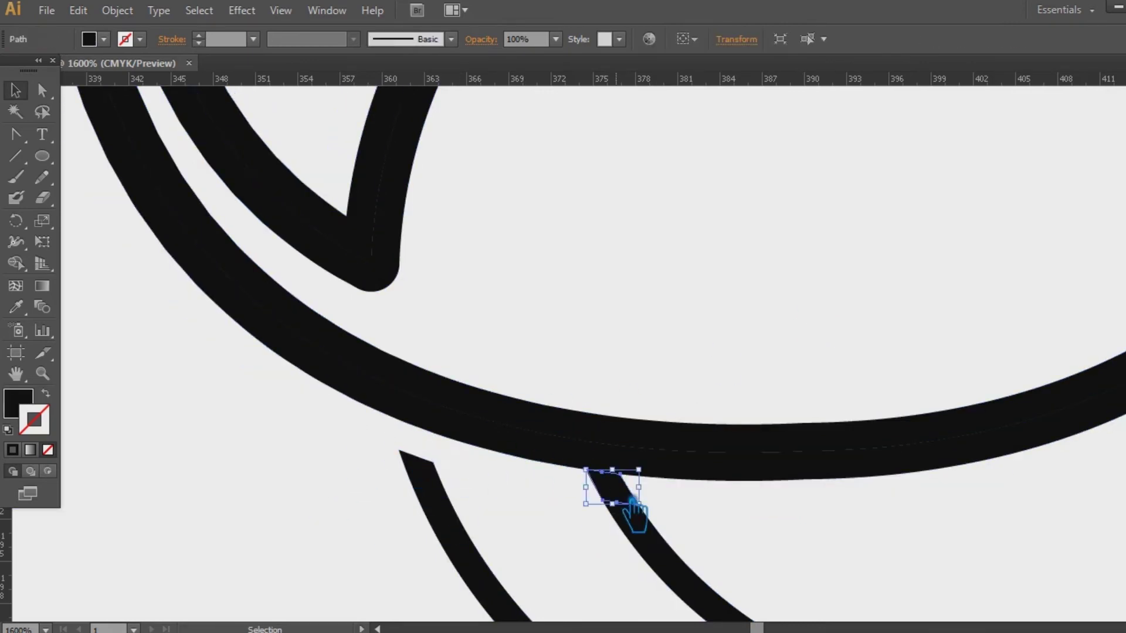
{"action": "left_click", "coordinate": [633, 503]}
{"action": "key", "text": "Delete"}
- Delete the remaining offset band along the inside of the outer outline
{"action": "left_click", "coordinate": [577, 387]}
{"action": "key", "text": "Delete"}
{"action": "key", "text": "ctrl+minus"}
{"action": "key", "text": "ctrl+minus"}
{"action": "key", "text": "ctrl+minus"}
{"action": "key", "text": "ctrl+minus"}
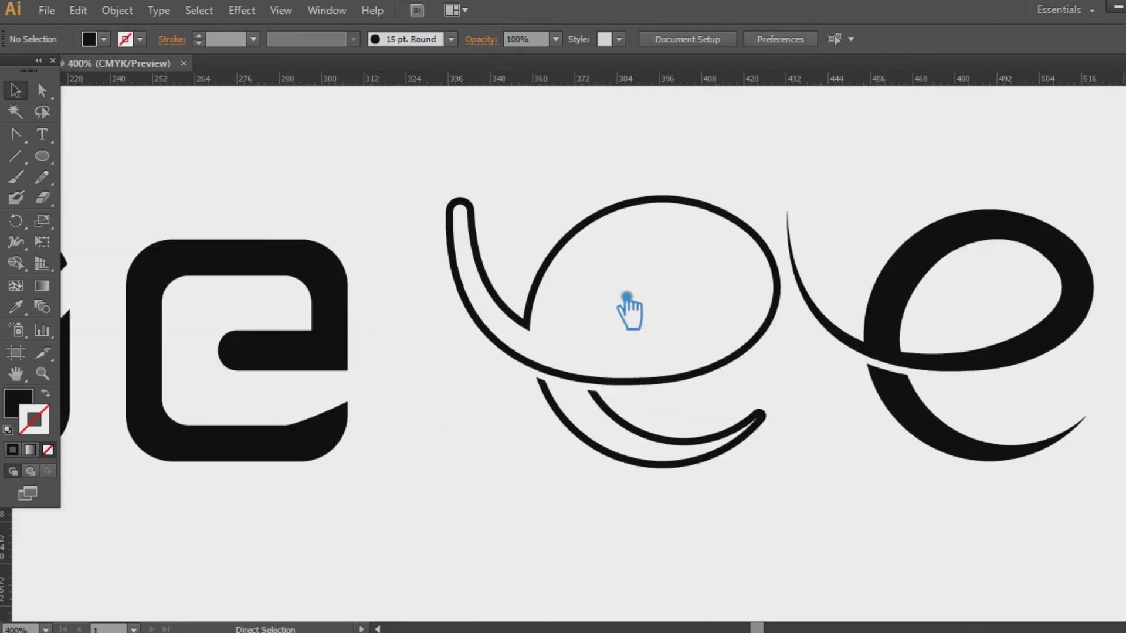
- Remove the unfilled leftover path inside the outline, and show the hidden counter outline again
{"action": "left_click", "coordinate": [556, 329]}
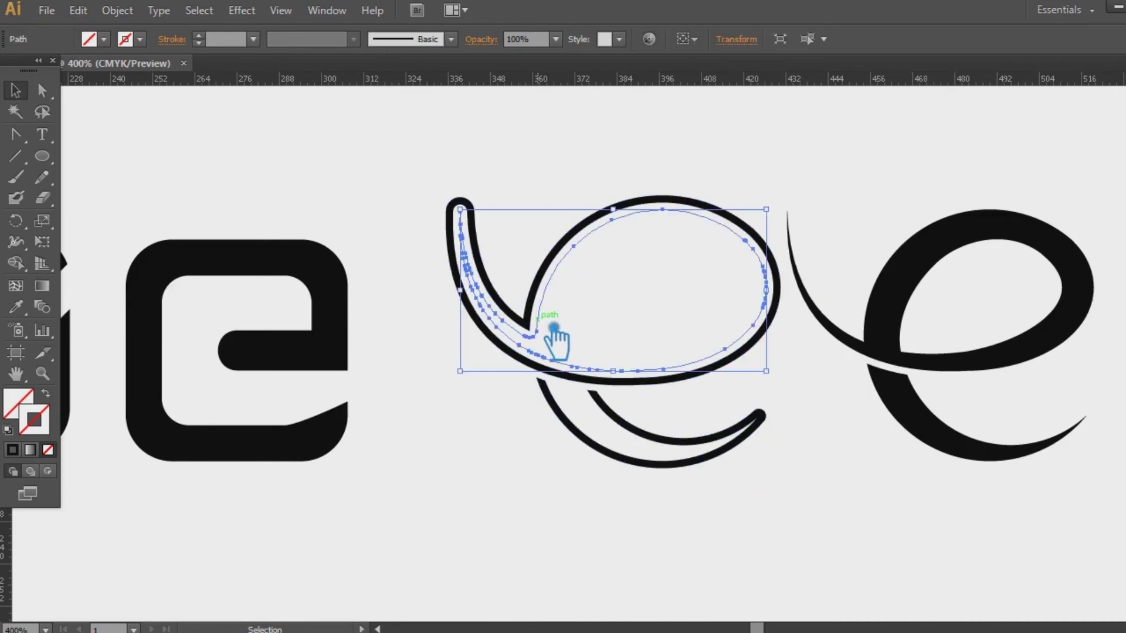
{"action": "left_click", "coordinate": [615, 469]}
{"action": "key", "text": "ctrl+z"}
{"action": "left_click", "coordinate": [586, 469]}
- Try grouping the outline e's pieces, and ungroup them
{"action": "left_click_drag", "start_coordinate": [688, 505], "coordinate": [469, 181]}
{"action": "key", "text": "ctrl+g"}
{"action": "left_click", "coordinate": [517, 478]}
{"action": "right_click", "coordinate": [572, 384]}
{"action": "left_click", "coordinate": [573, 485]}
{"action": "left_click", "coordinate": [573, 554]}
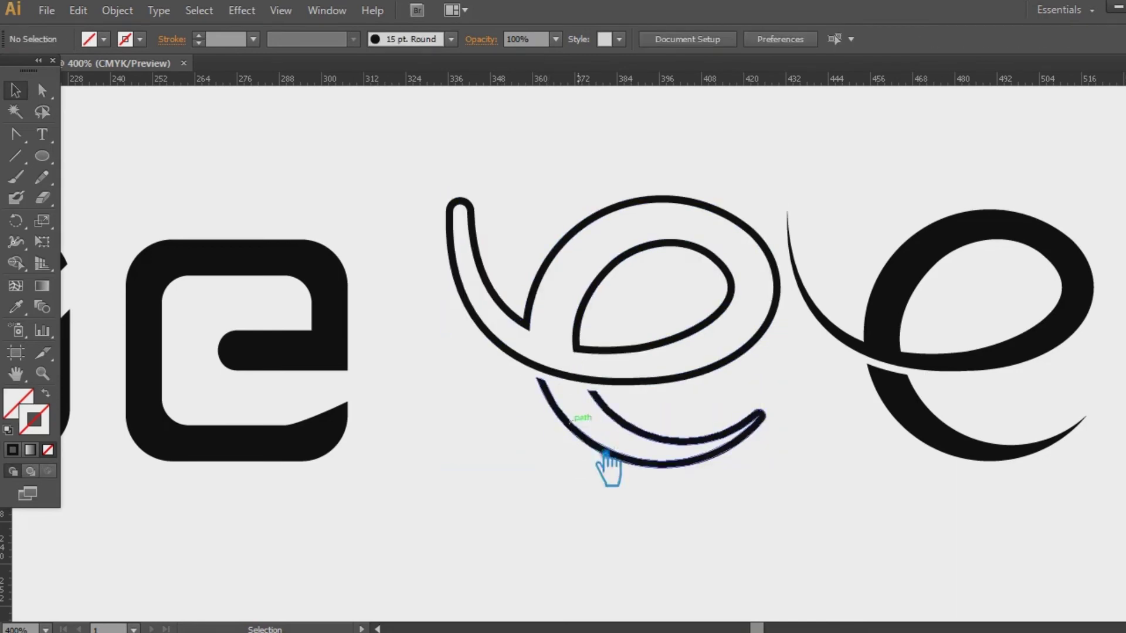
- Combine the outline e's loop, counter and lower stroke into one group
{"action": "left_click_drag", "start_coordinate": [608, 466], "coordinate": [498, 238]}
{"action": "key", "text": "ctrl+g"}
{"action": "key", "text": "shift+ctrl+F9"}
{"action": "left_click", "coordinate": [606, 386]}
{"action": "right_click", "coordinate": [586, 376]}
{"action": "left_click", "coordinate": [622, 476]}
{"action": "left_click", "coordinate": [447, 392]}
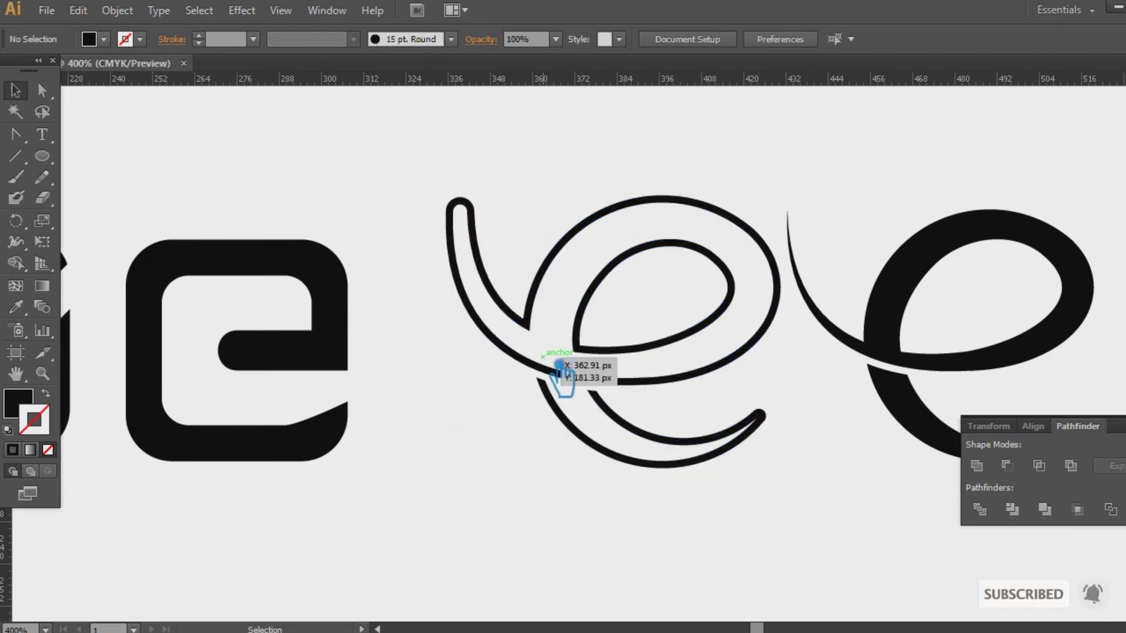
{"action": "left_click_drag", "start_coordinate": [598, 381], "coordinate": [455, 163]}
{"action": "key", "text": "ctrl+g"}
- Scale the outline e and the solid flowing e together to nearly the height of the neighbouring square e
{"action": "left_click_drag", "start_coordinate": [1093, 195], "coordinate": [1011, 230]}
{"action": "left_click", "coordinate": [1070, 198]}
{"action": "left_click_drag", "start_coordinate": [906, 215], "coordinate": [954, 194]}
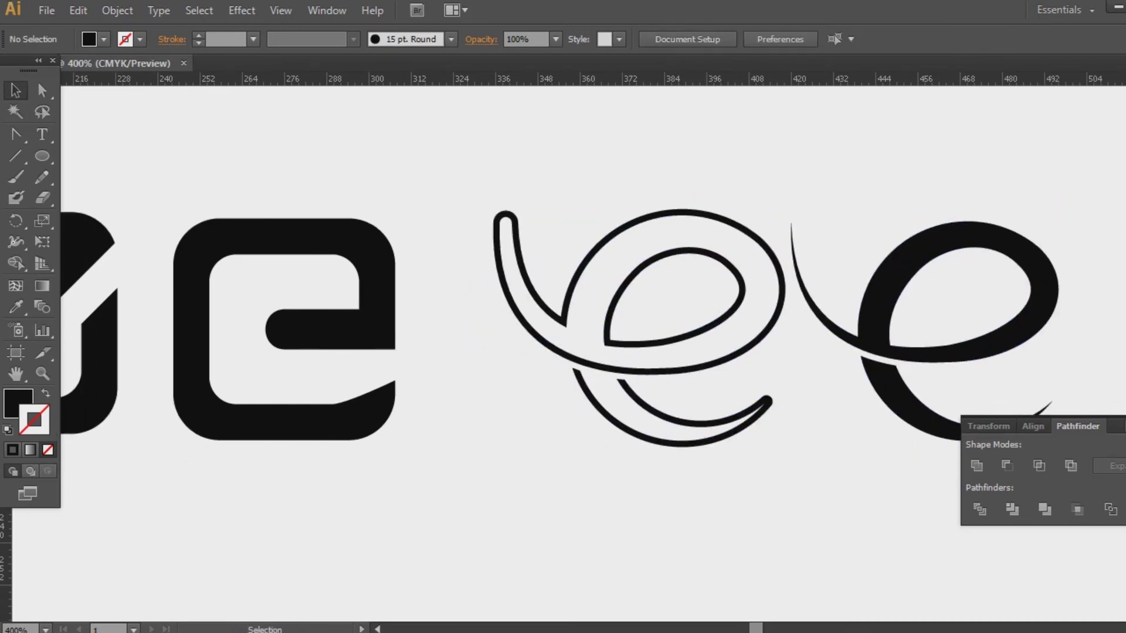
{"action": "key", "text": "shift+Tab"}
{"action": "left_click_drag", "start_coordinate": [1106, 459], "coordinate": [525, 198]}
{"action": "left_click_drag", "start_coordinate": [1059, 209], "coordinate": [1074, 202]}
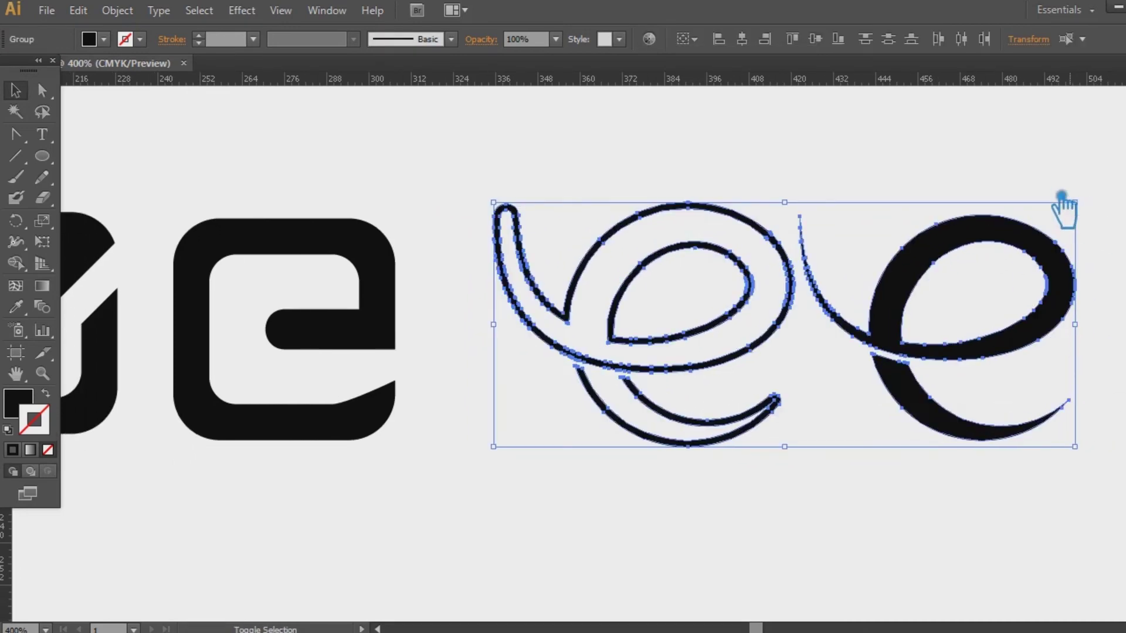
- Space the outline e and the solid flowing e apart in the row beside the square e
{"action": "left_click", "coordinate": [814, 191]}
{"action": "left_click_drag", "start_coordinate": [596, 216], "coordinate": [702, 213]}
{"action": "left_click", "coordinate": [720, 305]}
{"action": "left_click", "coordinate": [595, 366]}
{"action": "left_click_drag", "start_coordinate": [734, 320], "coordinate": [679, 321]}
{"action": "scroll", "coordinate": [724, 322], "scroll_direction": "right", "scroll_amount": 5}
{"action": "left_click", "coordinate": [842, 271]}
{"action": "left_click", "coordinate": [917, 289]}
{"action": "left_click_drag", "start_coordinate": [828, 283], "coordinate": [796, 283]}
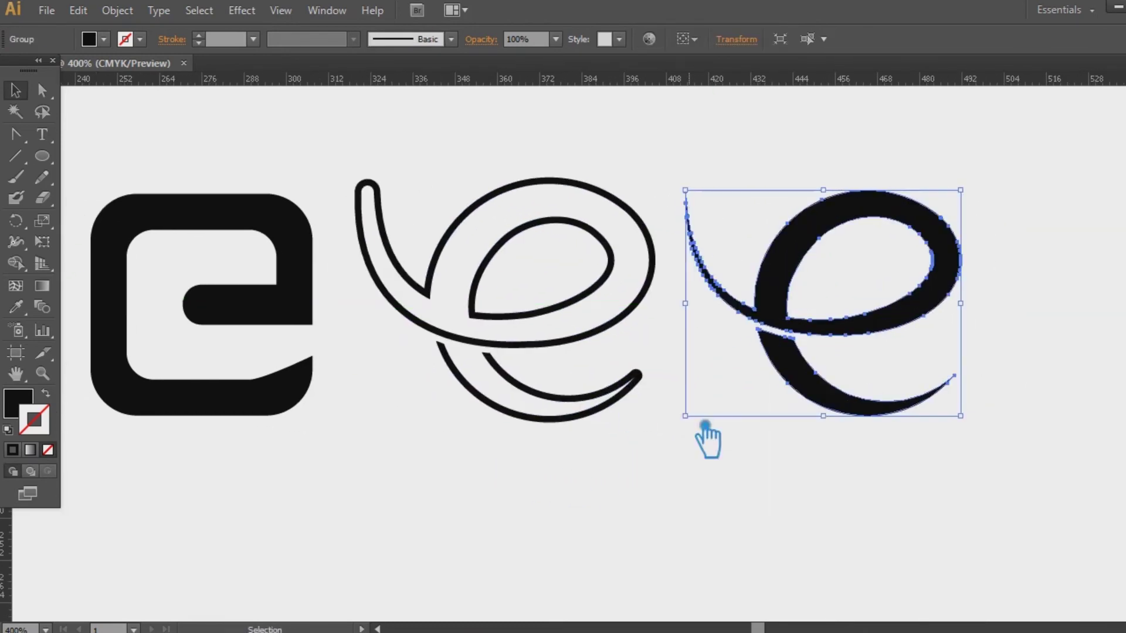
- Scale the solid flowing e to about the same height as the outline e
{"action": "left_click_drag", "start_coordinate": [977, 198], "coordinate": [995, 185]}
{"action": "left_click", "coordinate": [1054, 253]}
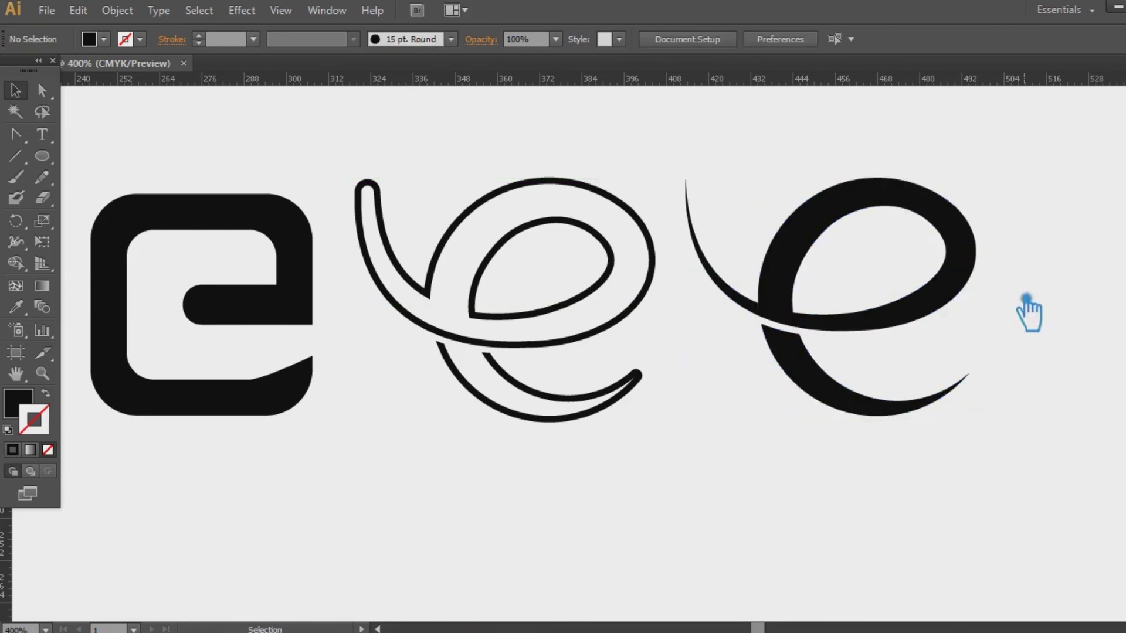
{"action": "key", "text": "ctrl+minus"}
{"action": "key", "text": "ctrl+minus"}
{"action": "left_click", "coordinate": [780, 298]}
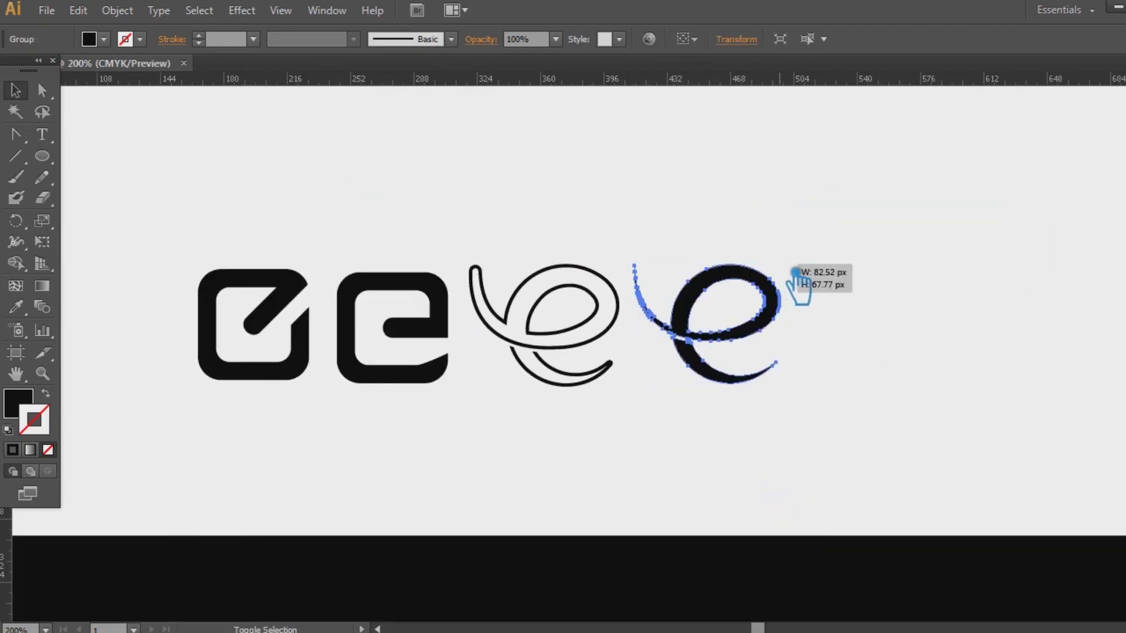
{"action": "left_click", "coordinate": [851, 416]}
- Move the solid flowing e closer to the outline e, and align all marks on their vertical centres
{"action": "left_click_drag", "start_coordinate": [712, 356], "coordinate": [702, 356]}
{"action": "left_click", "coordinate": [654, 434]}
{"action": "left_click_drag", "start_coordinate": [808, 451], "coordinate": [251, 221]}
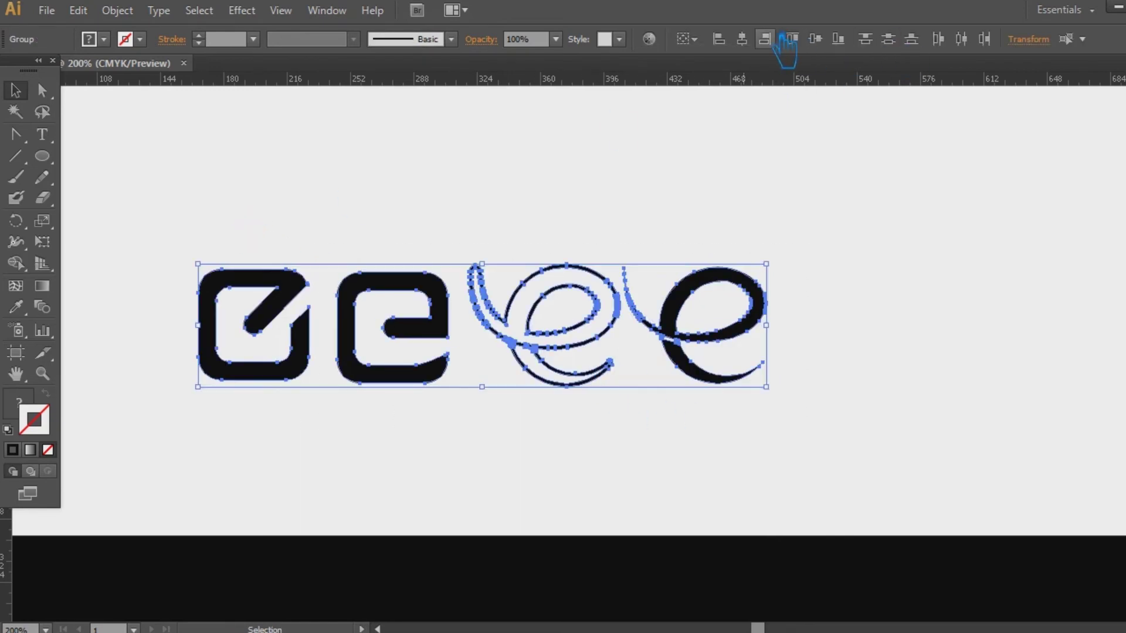
{"action": "left_click", "coordinate": [870, 323]}
{"action": "key", "text": "ctrl+plus"}
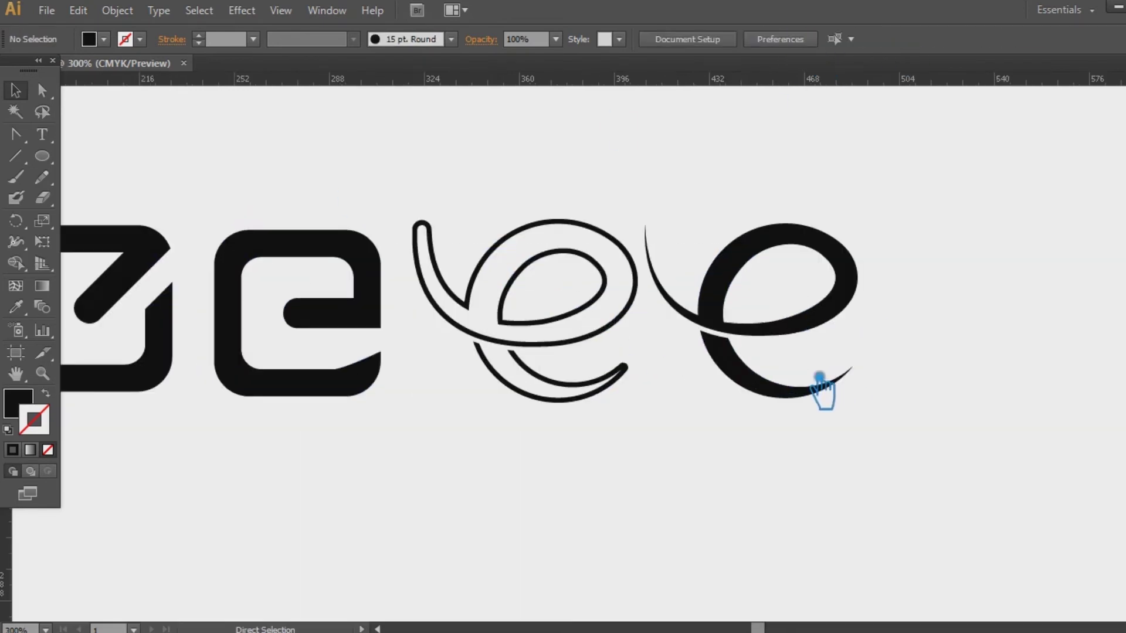
- Undo the joint move of the two square e's, and ungroup them
{"action": "left_click_drag", "start_coordinate": [715, 473], "coordinate": [900, 468]}
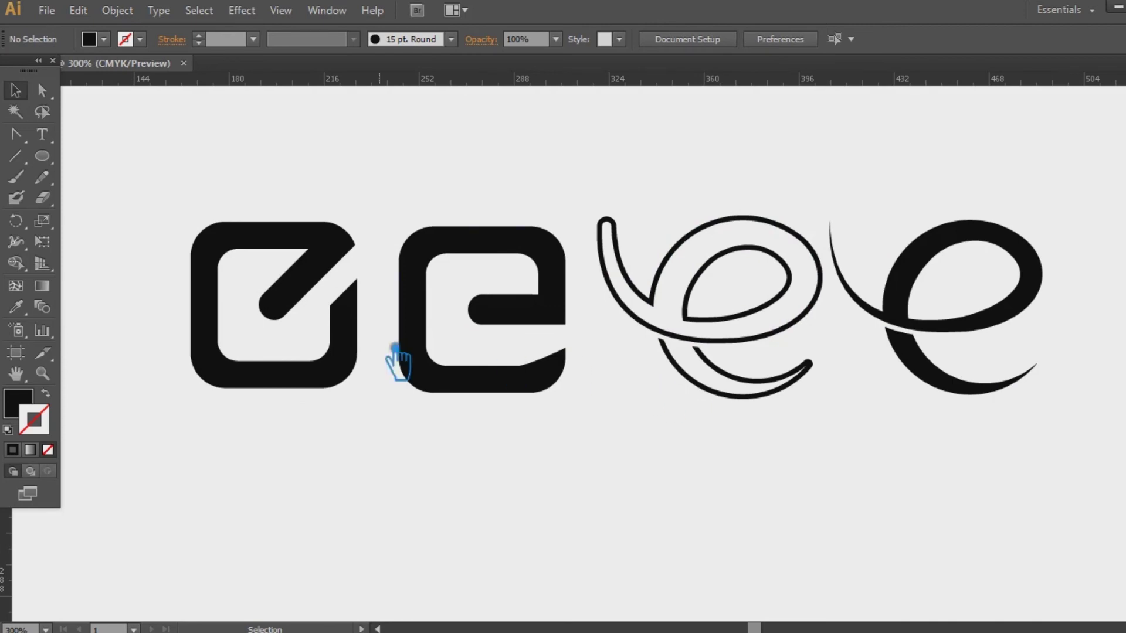
{"action": "left_click_drag", "start_coordinate": [436, 334], "coordinate": [1050, 318]}
{"action": "key", "text": "ctrl+z"}
{"action": "right_click", "coordinate": [415, 325]}
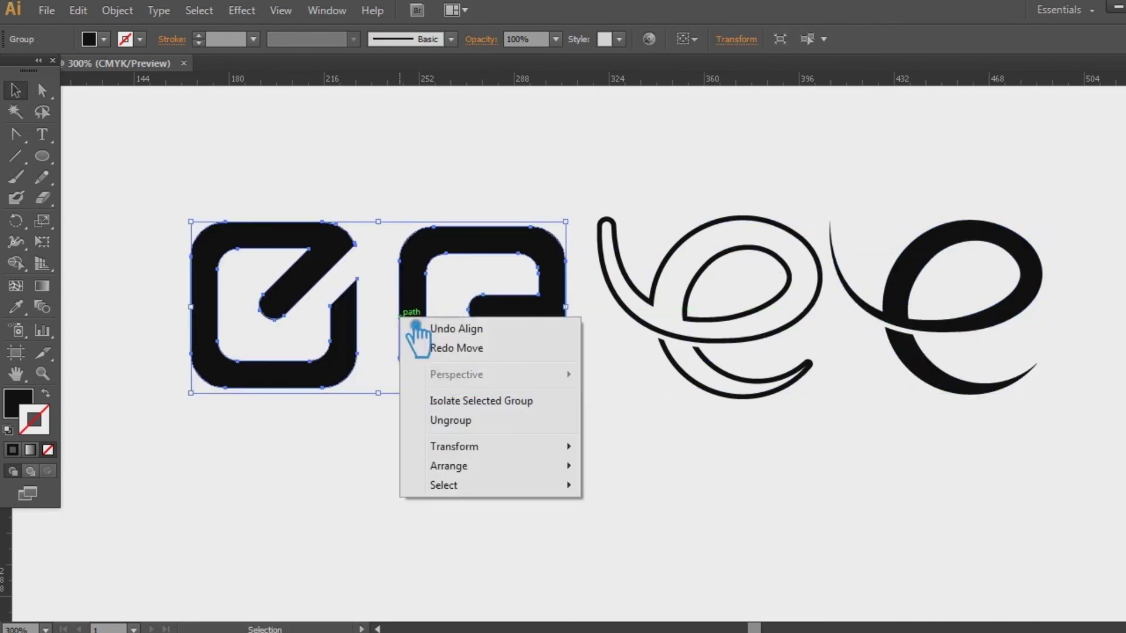
{"action": "left_click", "coordinate": [450, 421]}
{"action": "left_click", "coordinate": [447, 414]}
- Move the horizontal-bar square e to the right end of the row, and shift the outline and solid e's into its place
{"action": "left_click_drag", "start_coordinate": [426, 314], "coordinate": [1081, 314]}
{"action": "left_click_drag", "start_coordinate": [710, 390], "coordinate": [504, 389]}
{"action": "left_click_drag", "start_coordinate": [914, 366], "coordinate": [727, 367]}
{"action": "left_click", "coordinate": [1085, 346]}
{"action": "left_click_drag", "start_coordinate": [1088, 334], "coordinate": [917, 334]}
- Align all four marks on their vertical centres and distribute their centres horizontally
{"action": "left_click_drag", "start_coordinate": [963, 501], "coordinate": [310, 239]}
{"action": "left_click", "coordinate": [819, 41]}
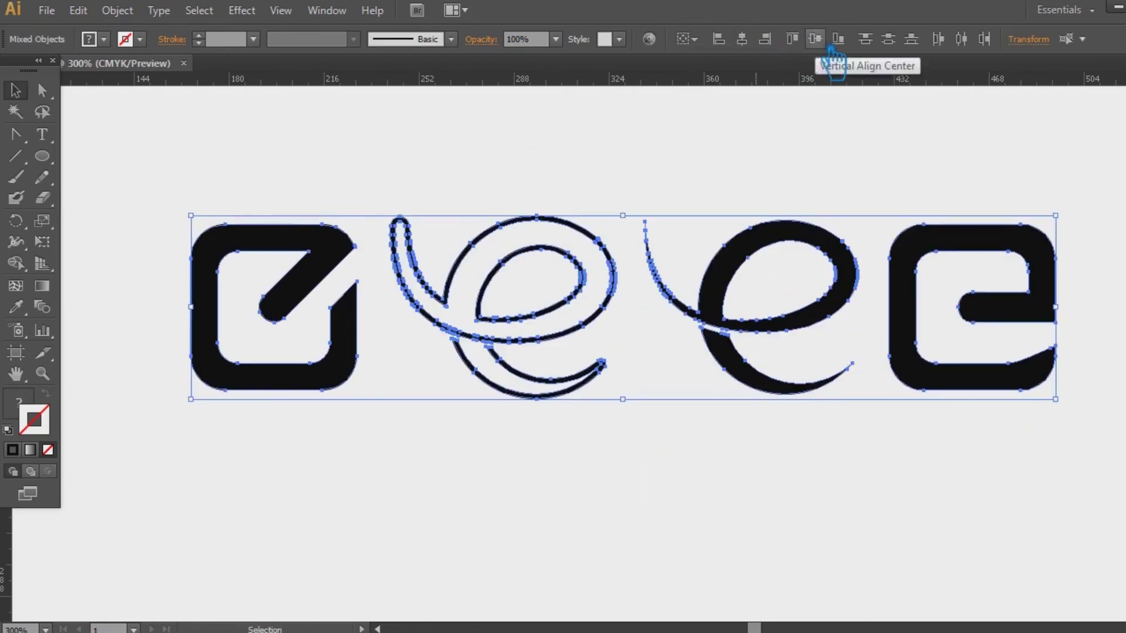
{"action": "left_click", "coordinate": [964, 38]}
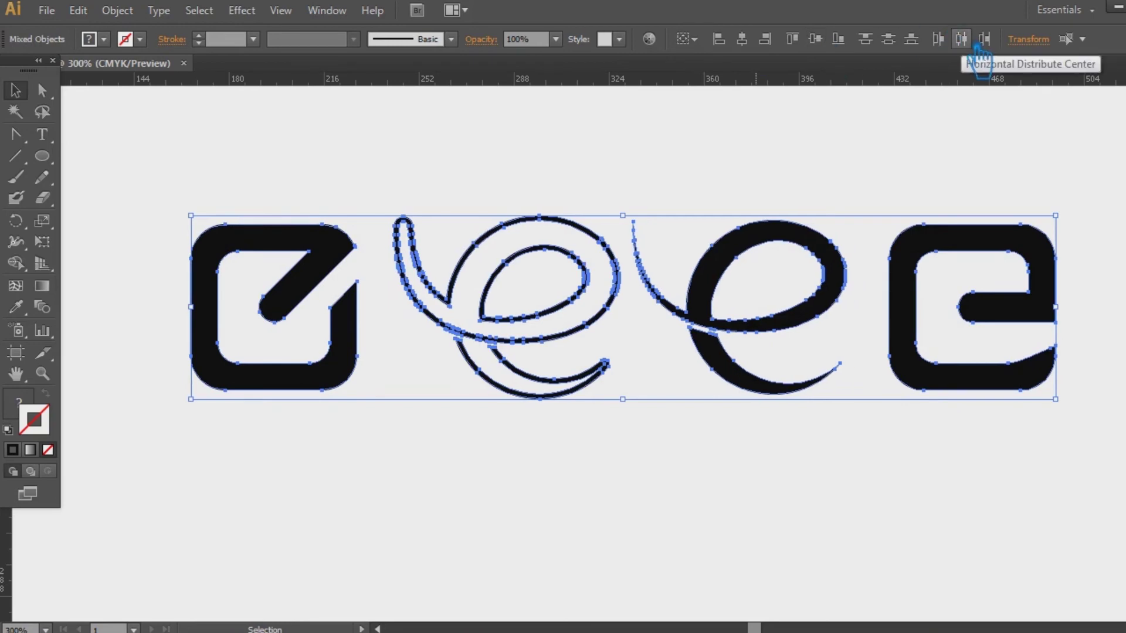
{"action": "left_click", "coordinate": [812, 528]}
- Nudge the solid flowing e and the outline e slightly apart to balance the gaps between the marks
{"action": "left_click", "coordinate": [743, 384]}
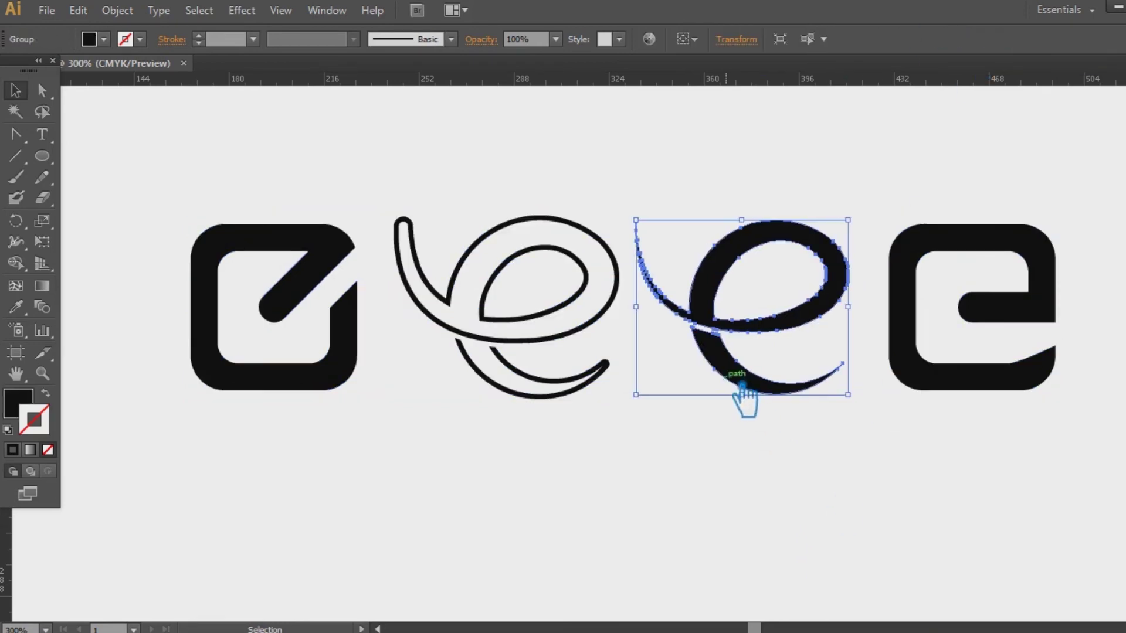
{"action": "left_click", "coordinate": [529, 375]}
{"action": "left_click", "coordinate": [701, 465]}
{"action": "left_click_drag", "start_coordinate": [587, 382], "coordinate": [584, 382]}
{"action": "left_click", "coordinate": [727, 343]}
{"action": "left_click", "coordinate": [681, 441]}
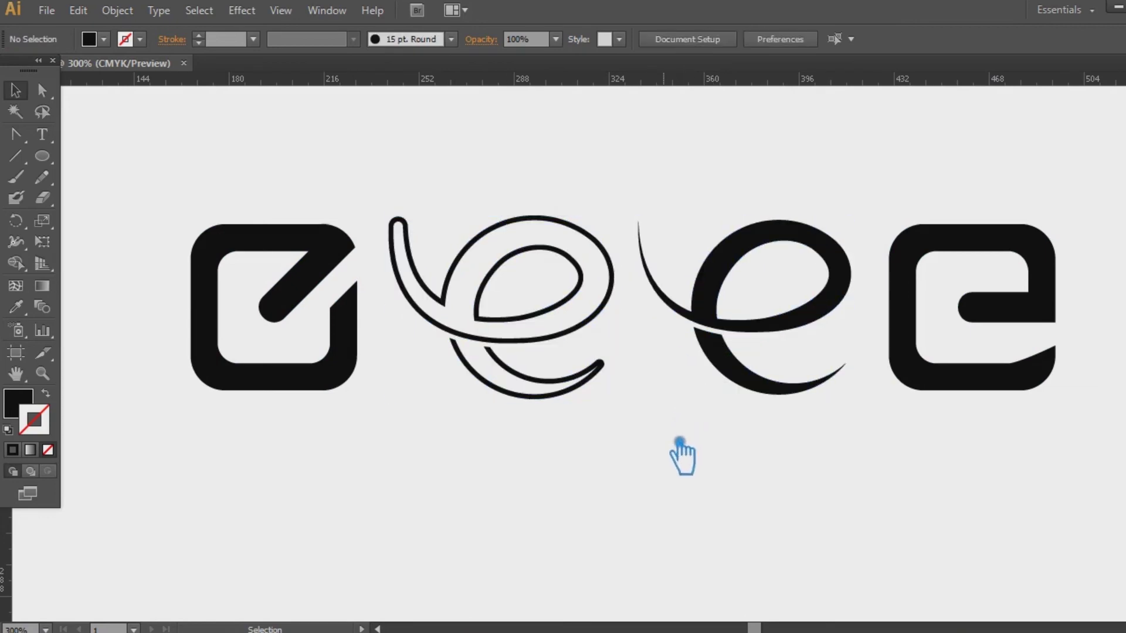
{"action": "left_click", "coordinate": [814, 357]}
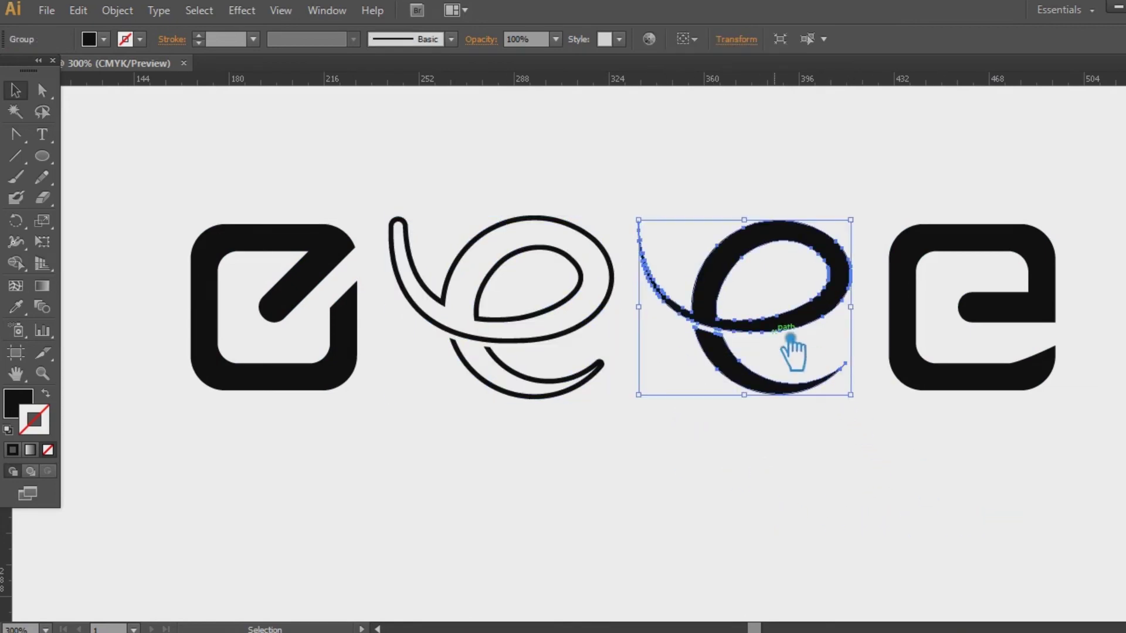
{"action": "left_click", "coordinate": [598, 460]}
- Group all four marks together
{"action": "left_click_drag", "start_coordinate": [979, 452], "coordinate": [228, 222]}
{"action": "left_click", "coordinate": [406, 171]}
{"action": "left_click", "coordinate": [326, 267]}
{"action": "left_click", "coordinate": [314, 221]}
{"action": "key", "text": "ctrl+a"}
{"action": "right_click", "coordinate": [719, 290]}
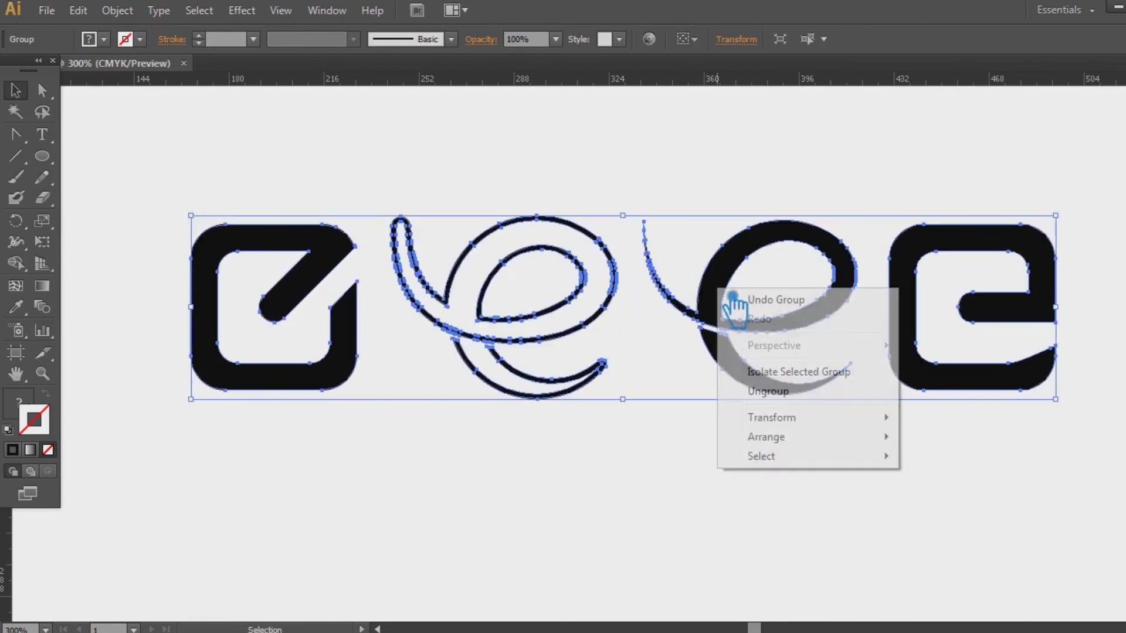
- Apply the first square e's black fill to all the marks with the Eyedropper
{"action": "left_click", "coordinate": [15, 307]}
{"action": "left_click", "coordinate": [315, 253]}
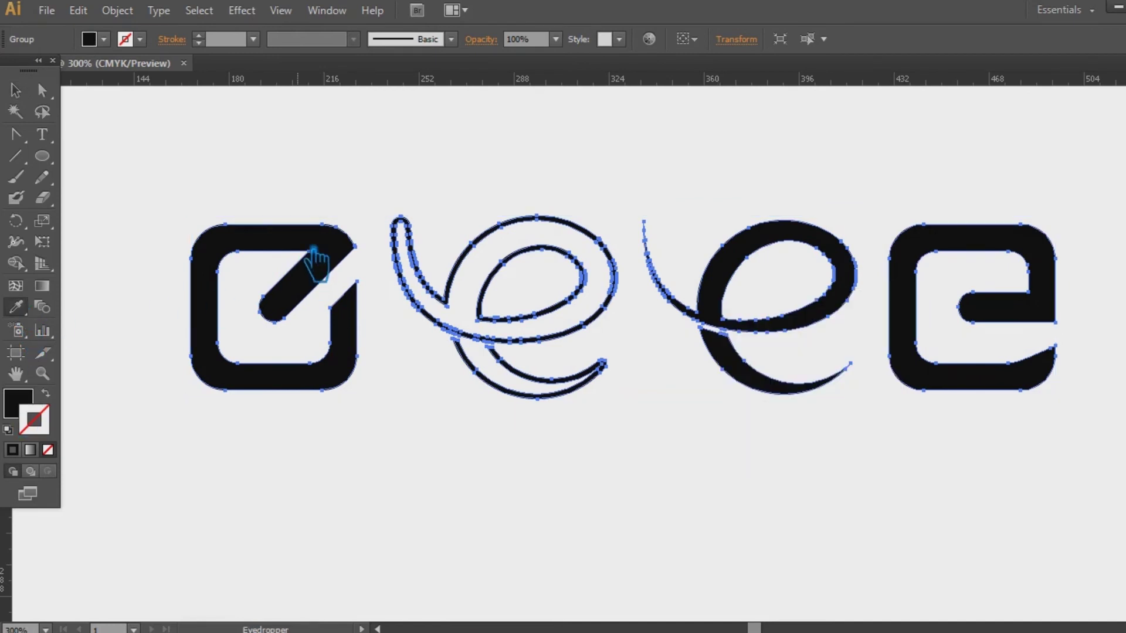
{"action": "left_click", "coordinate": [16, 91]}
{"action": "left_click", "coordinate": [406, 506]}
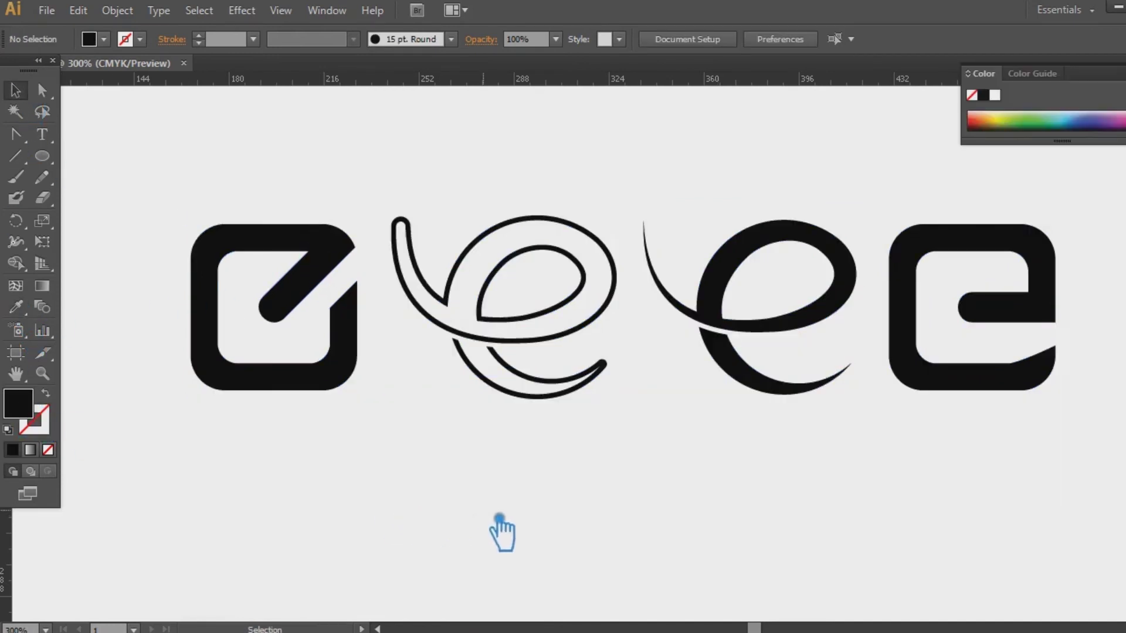
- Ungroup the four marks, and move the outline e, solid e and last square e closer to the first one
{"action": "scroll", "coordinate": [894, 196], "scroll_direction": "up", "scroll_amount": 2}
{"action": "key", "text": "ctrl+a"}
{"action": "right_click", "coordinate": [312, 297]}
{"action": "left_click", "coordinate": [376, 404]}
{"action": "left_click_drag", "start_coordinate": [450, 377], "coordinate": [432, 377]}
{"action": "left_click_drag", "start_coordinate": [733, 371], "coordinate": [693, 377]}
{"action": "left_click_drag", "start_coordinate": [911, 355], "coordinate": [856, 355]}
{"action": "left_click_drag", "start_coordinate": [950, 493], "coordinate": [206, 231]}
{"action": "left_click", "coordinate": [367, 206]}
{"action": "left_click", "coordinate": [178, 308]}
- Draw a small black circle beside the first square e and duplicate it downward into a column of six swatches
{"action": "left_click", "coordinate": [112, 174]}
{"action": "key", "text": "l"}
{"action": "key", "text": "v"}
{"action": "mouse_move", "coordinate": [95, 123]}
{"action": "left_mouse_down"}
{"action": "mouse_move", "coordinate": [122, 151]}
{"action": "mouse_move", "coordinate": [110, 174]}
{"action": "mouse_move", "coordinate": [126, 189]}
{"action": "left_mouse_up"}
{"action": "left_click", "coordinate": [276, 137]}
{"action": "key", "text": "ctrl+d"}
{"action": "key", "text": "ctrl+d"}
{"action": "key", "text": "ctrl+d"}
{"action": "key", "text": "ctrl+d"}
- Fill the topmost swatch circle with light teal 68C8CE
{"action": "left_click", "coordinate": [114, 140]}
{"action": "double_click", "coordinate": [26, 407]}
{"action": "left_click", "coordinate": [352, 259]}
{"action": "left_click_drag", "start_coordinate": [358, 264], "coordinate": [358, 271]}
{"action": "left_click", "coordinate": [311, 161]}
{"action": "left_click", "coordinate": [509, 159]}
{"action": "left_click", "coordinate": [264, 146]}
{"action": "left_click", "coordinate": [111, 173]}
- Sample the top circle's colour onto the second swatch circle, and set that fill to cyan 00F9FF
{"action": "key", "text": "i"}
{"action": "left_click", "coordinate": [109, 138]}
{"action": "double_click", "coordinate": [17, 403]}
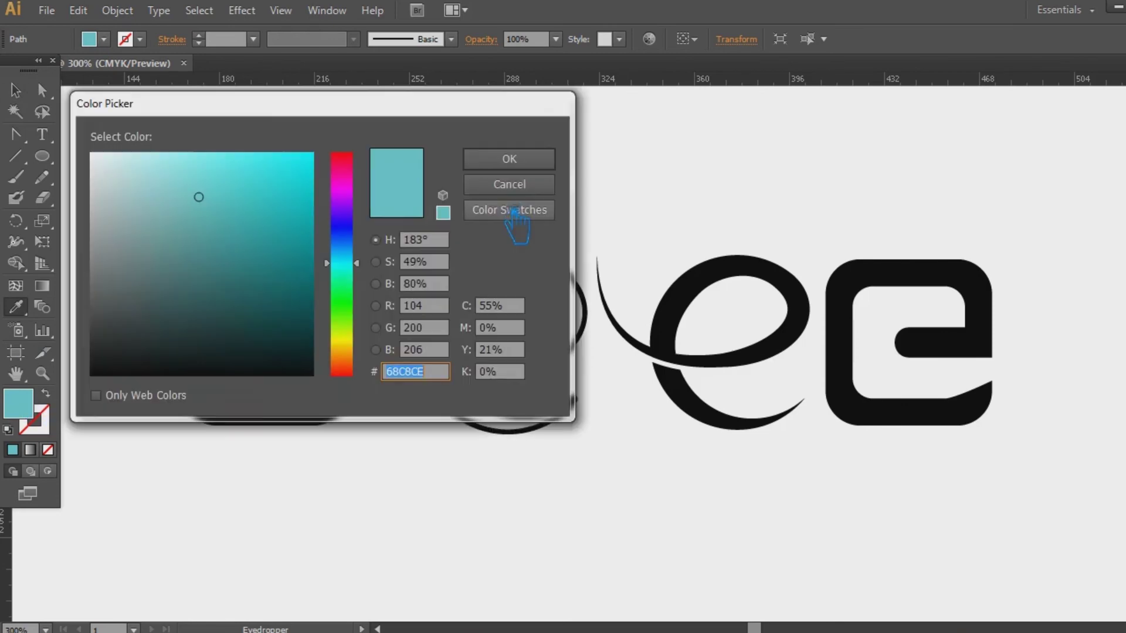
{"action": "type", "text": "00F9FF"}
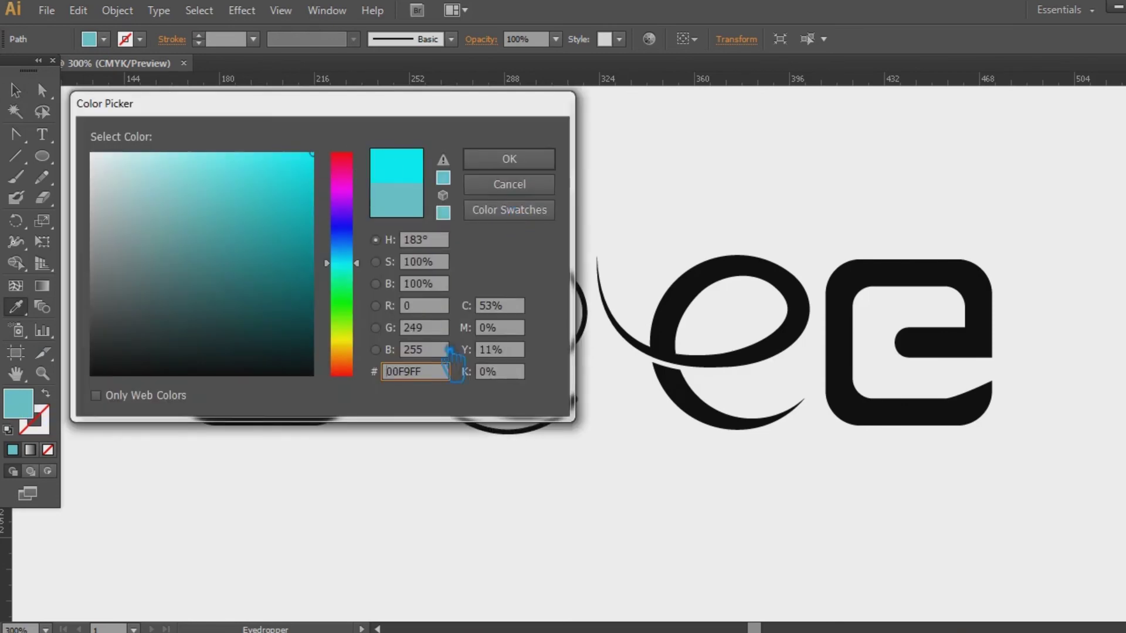
{"action": "left_click", "coordinate": [541, 166]}
- Copy the second swatch circle's fill to the topmost circle with the Eyedropper
{"action": "key", "text": "v"}
{"action": "left_click", "coordinate": [119, 145]}
{"action": "key", "text": "i"}
{"action": "left_click", "coordinate": [120, 175]}
- Set the second swatch circle's fill to dark teal 006663
{"action": "key", "text": "v"}
{"action": "left_click", "coordinate": [115, 173]}
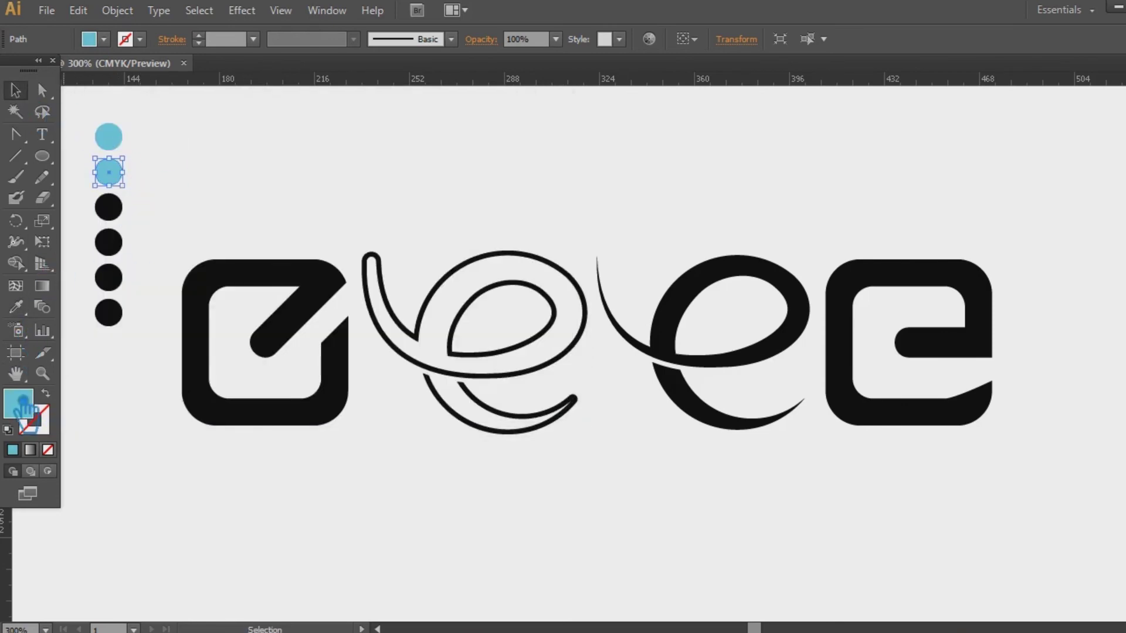
{"action": "double_click", "coordinate": [17, 404]}
{"action": "type", "text": "00F9FF"}
{"action": "left_click", "coordinate": [443, 308]}
{"action": "left_click_drag", "start_coordinate": [312, 208], "coordinate": [340, 266]}
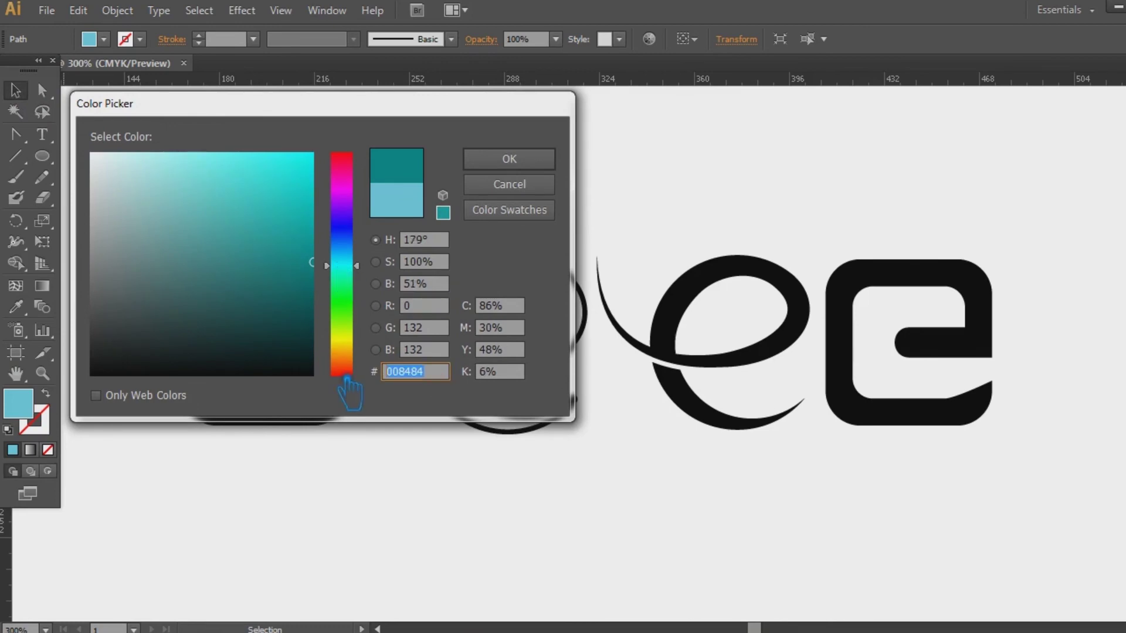
{"action": "left_click", "coordinate": [509, 159]}
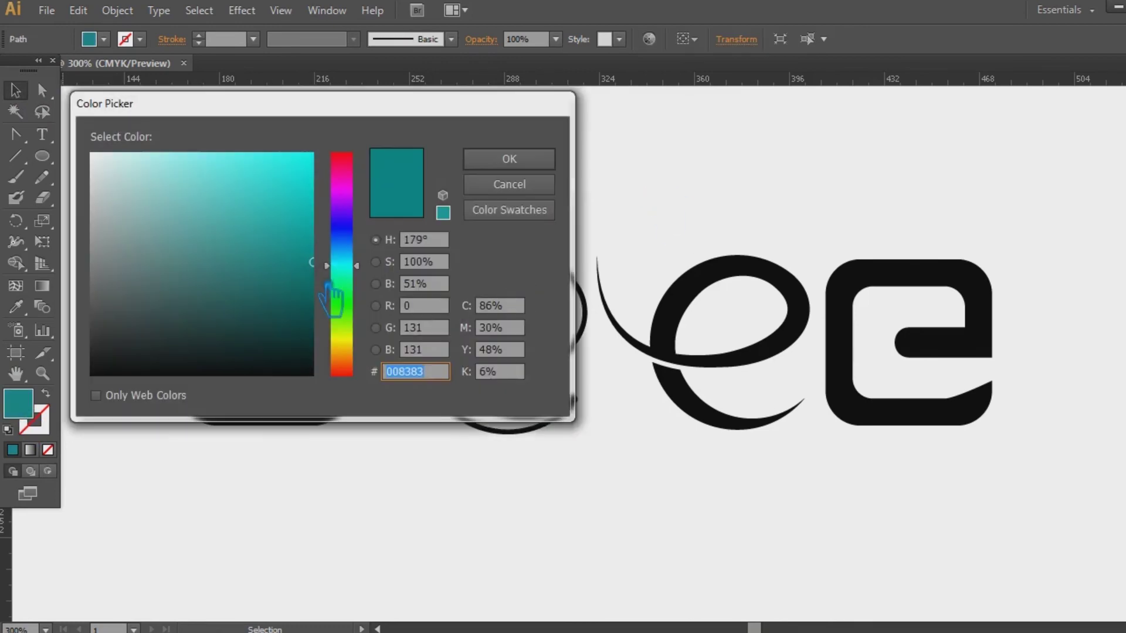
{"action": "left_click", "coordinate": [312, 286]}
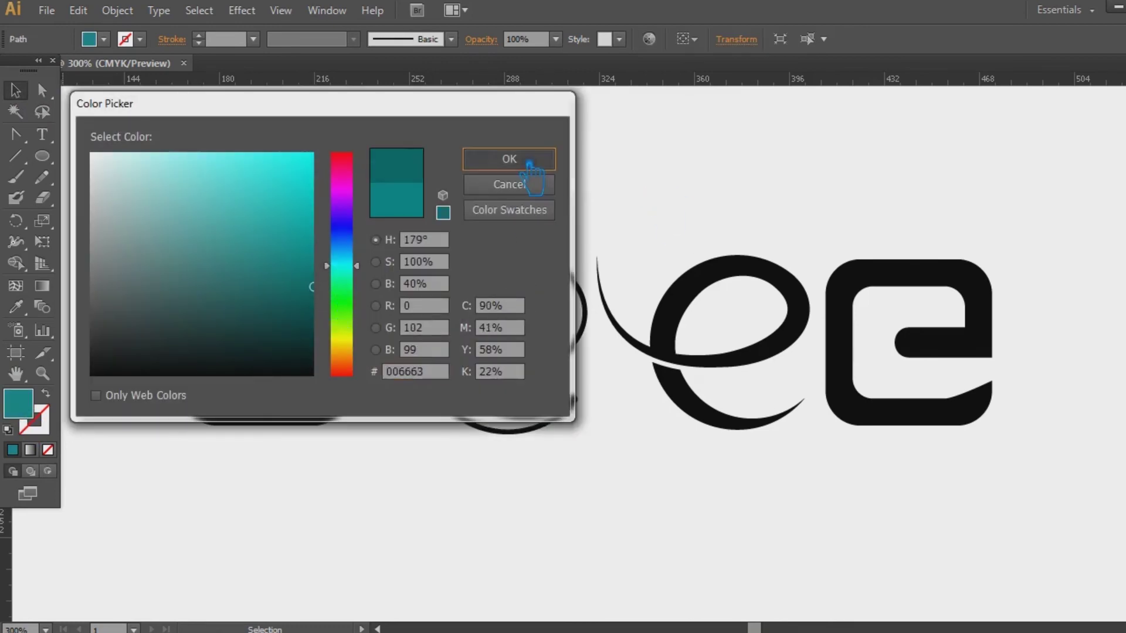
{"action": "left_click", "coordinate": [532, 170]}
{"action": "left_click", "coordinate": [531, 170]}
- Apply a linear white-to-black gradient fill to the first square e
{"action": "left_click", "coordinate": [233, 282]}
{"action": "left_click", "coordinate": [42, 286]}
{"action": "left_click", "coordinate": [221, 288]}
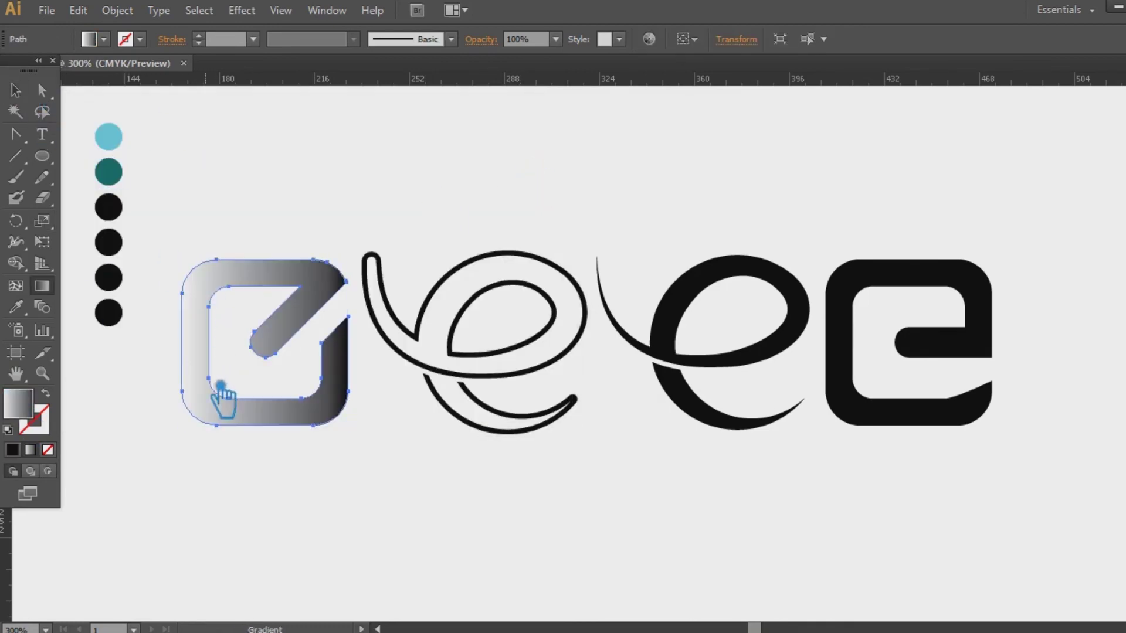
- Set the first square e's starting gradient stop to the top circle's light blue, 6BCBDF, at location 0%
{"action": "key", "text": "v"}
{"action": "left_click", "coordinate": [109, 139]}
{"action": "double_click", "coordinate": [22, 404]}
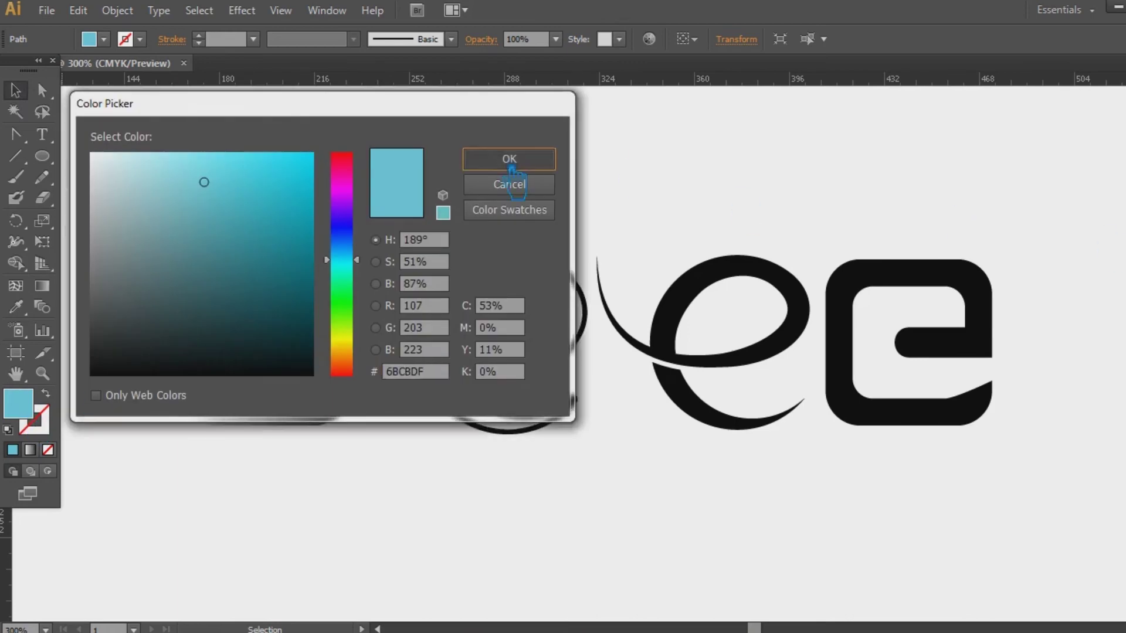
{"action": "left_click", "coordinate": [507, 164]}
{"action": "key", "text": "ctrl+F9"}
{"action": "left_click", "coordinate": [307, 419]}
{"action": "left_click_drag", "start_coordinate": [1040, 328], "coordinate": [1023, 332]}
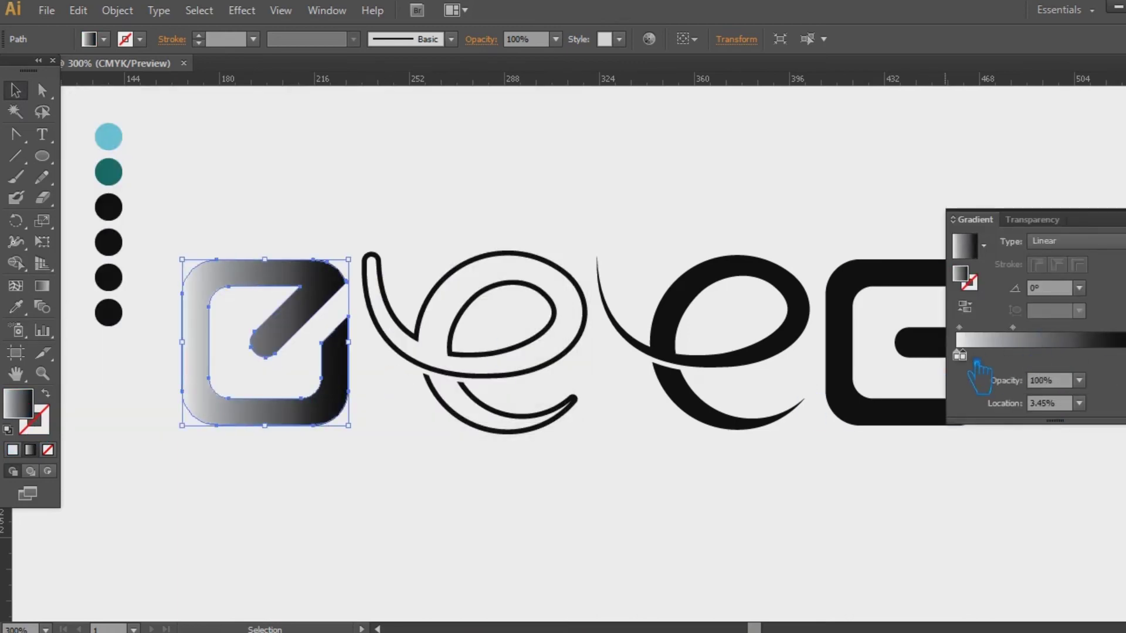
{"action": "left_click_drag", "start_coordinate": [962, 355], "coordinate": [982, 381]}
{"action": "left_click", "coordinate": [956, 355]}
{"action": "double_click", "coordinate": [963, 275]}
{"action": "key", "text": "ctrl+v"}
{"action": "left_click", "coordinate": [508, 160]}
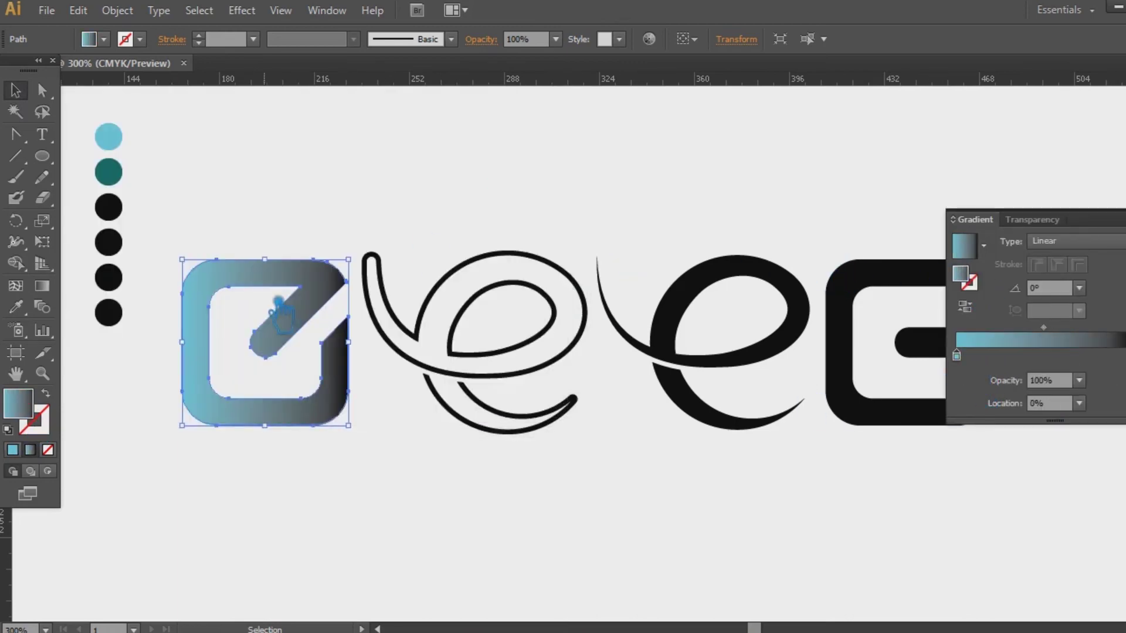
- Set the gradient's end stop to the second circle's dark teal
{"action": "left_click", "coordinate": [108, 172]}
{"action": "double_click", "coordinate": [19, 404]}
{"action": "left_click", "coordinate": [508, 159]}
{"action": "left_click", "coordinate": [335, 381]}
{"action": "left_click", "coordinate": [1124, 355]}
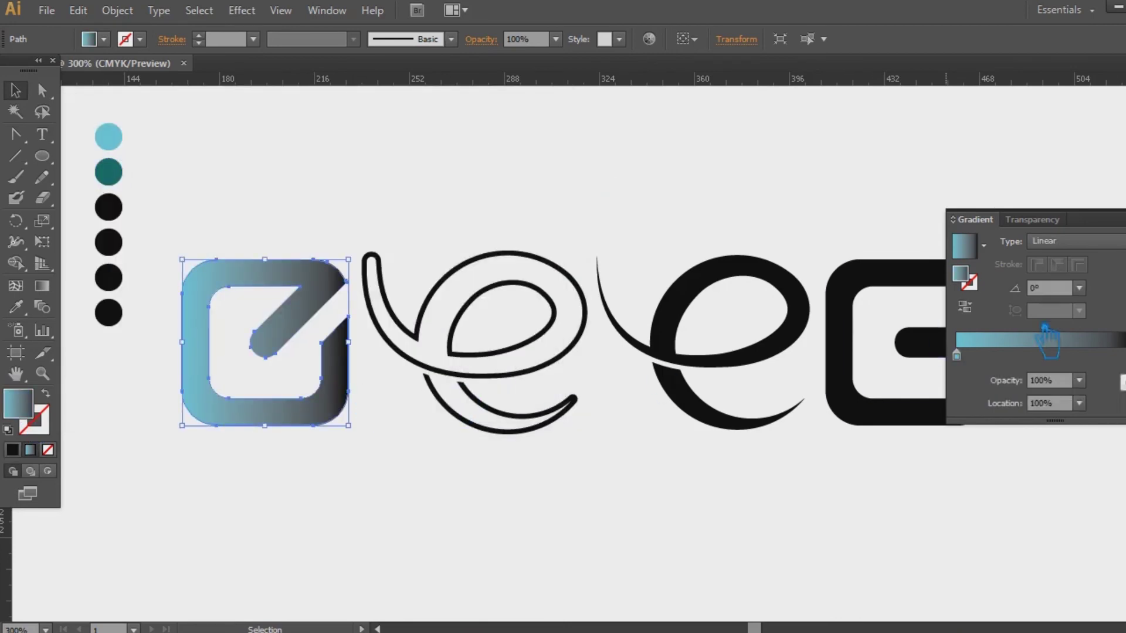
{"action": "double_click", "coordinate": [961, 274]}
{"action": "left_click", "coordinate": [508, 156]}
- Pull the gradient's end stop inward, shift its midpoint toward the start, and reverse the gradient
{"action": "left_click_drag", "start_coordinate": [1123, 355], "coordinate": [1081, 355]}
{"action": "left_click_drag", "start_coordinate": [1018, 327], "coordinate": [1000, 327]}
{"action": "left_click", "coordinate": [965, 307]}
- Run the first square e's gradient diagonally from its lower-left corner to its upper-right corner
{"action": "left_click", "coordinate": [41, 286]}
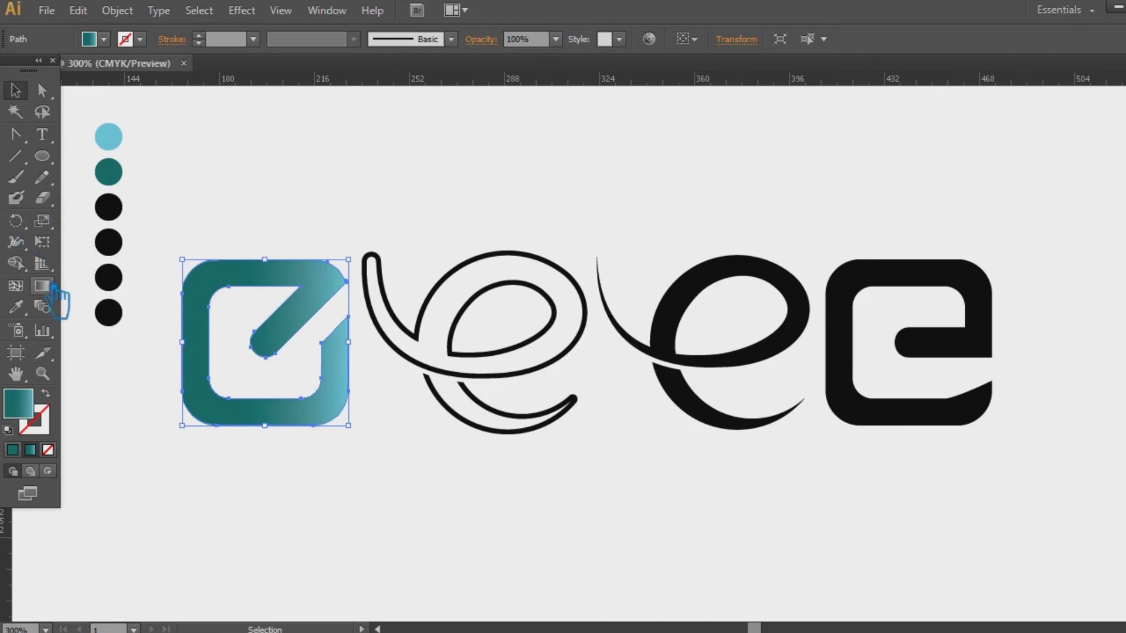
{"action": "left_click_drag", "start_coordinate": [194, 419], "coordinate": [355, 281]}
{"action": "left_click_drag", "start_coordinate": [205, 420], "coordinate": [359, 281]}
{"action": "left_click_drag", "start_coordinate": [193, 415], "coordinate": [358, 291]}
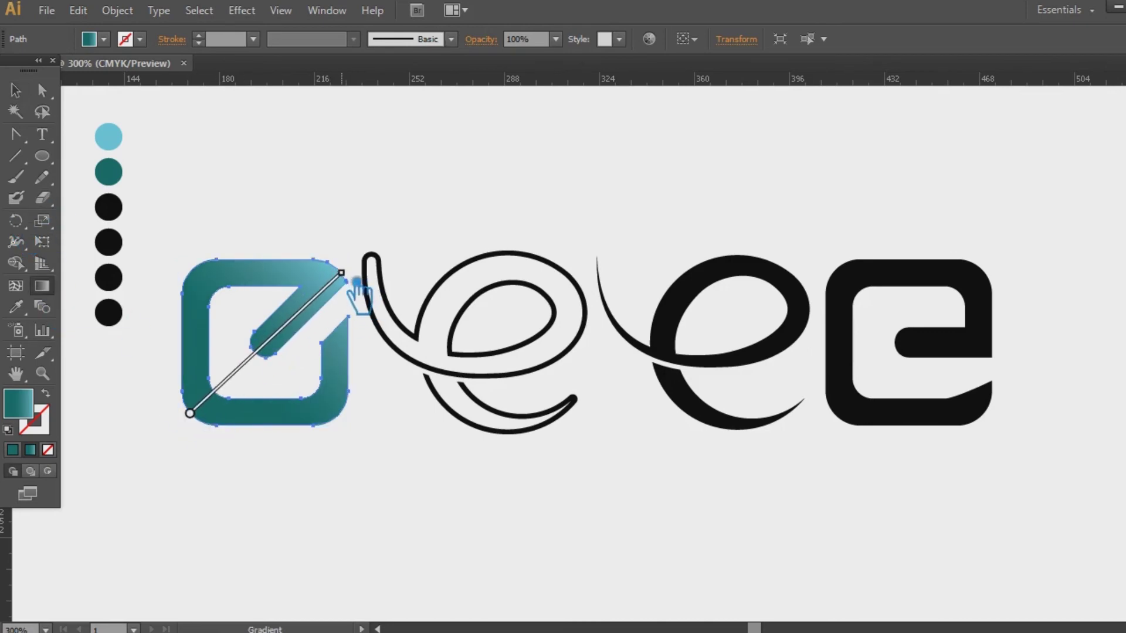
{"action": "left_click", "coordinate": [17, 91]}
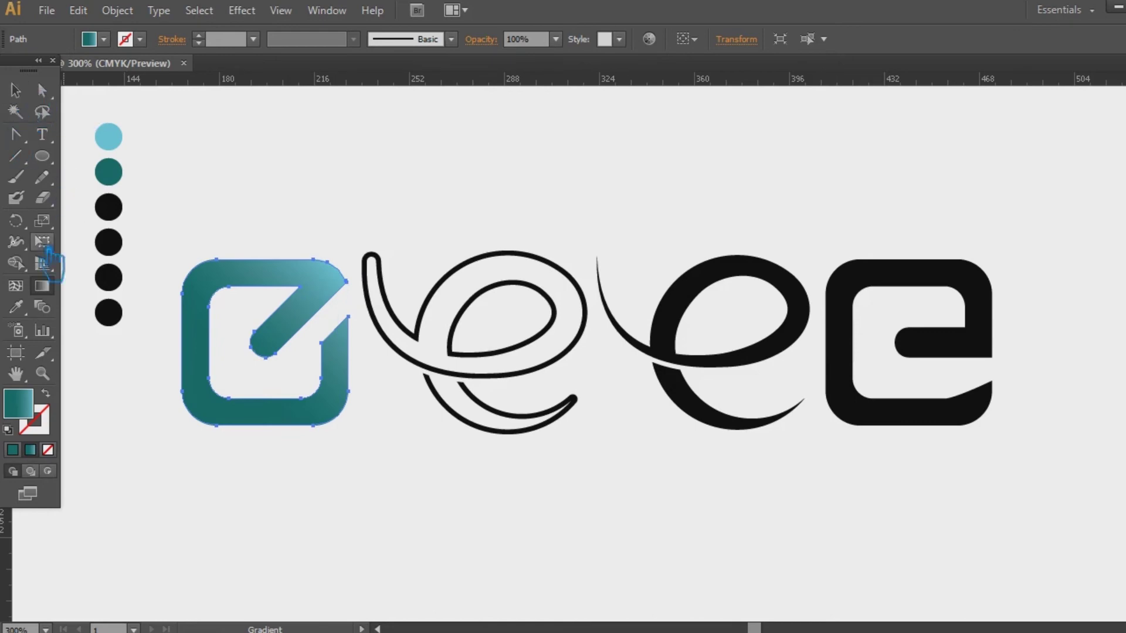
- Move the gradient's dark teal stop to 0%, pull the light stop slightly inward, and set the midpoint to 56.63%
{"action": "double_click", "coordinate": [42, 285]}
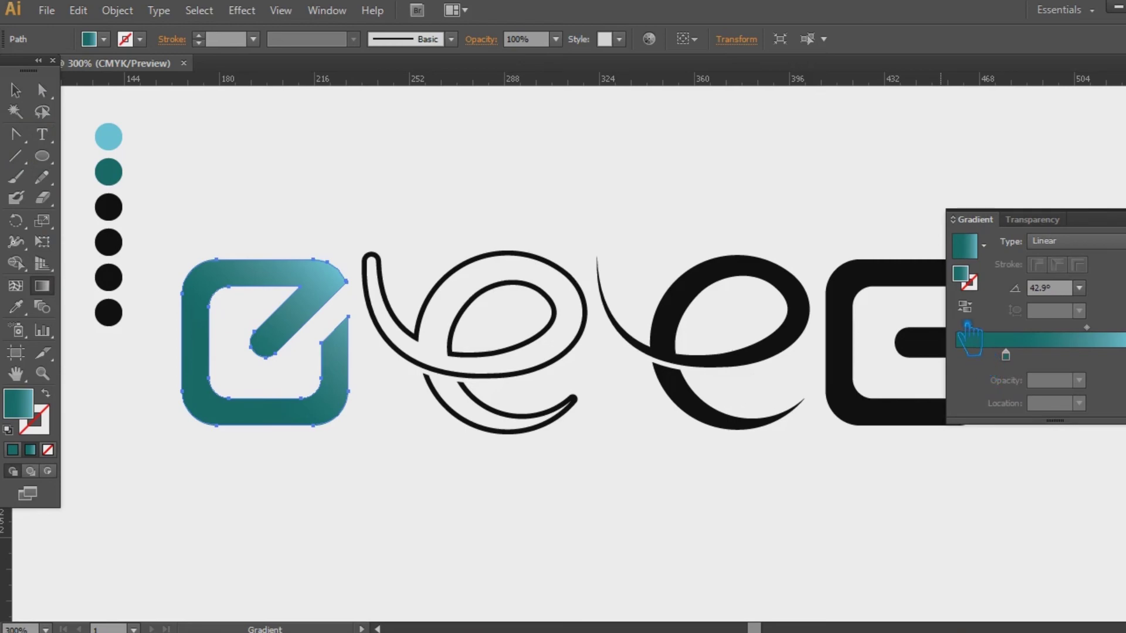
{"action": "left_click_drag", "start_coordinate": [1005, 356], "coordinate": [955, 355]}
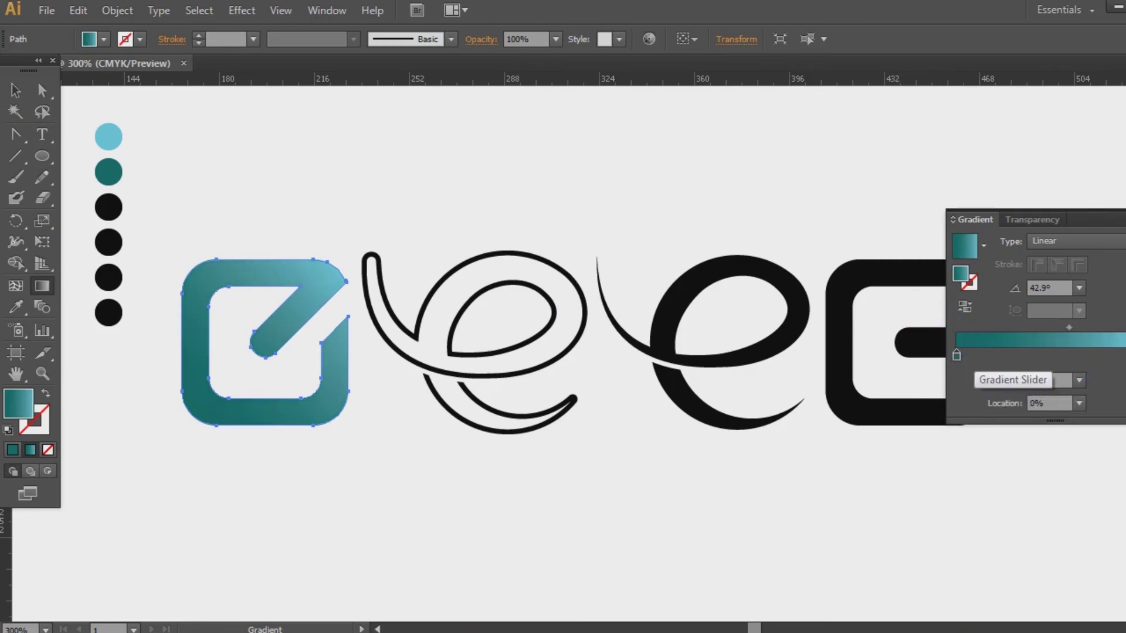
{"action": "left_click_drag", "start_coordinate": [1124, 356], "coordinate": [1066, 328]}
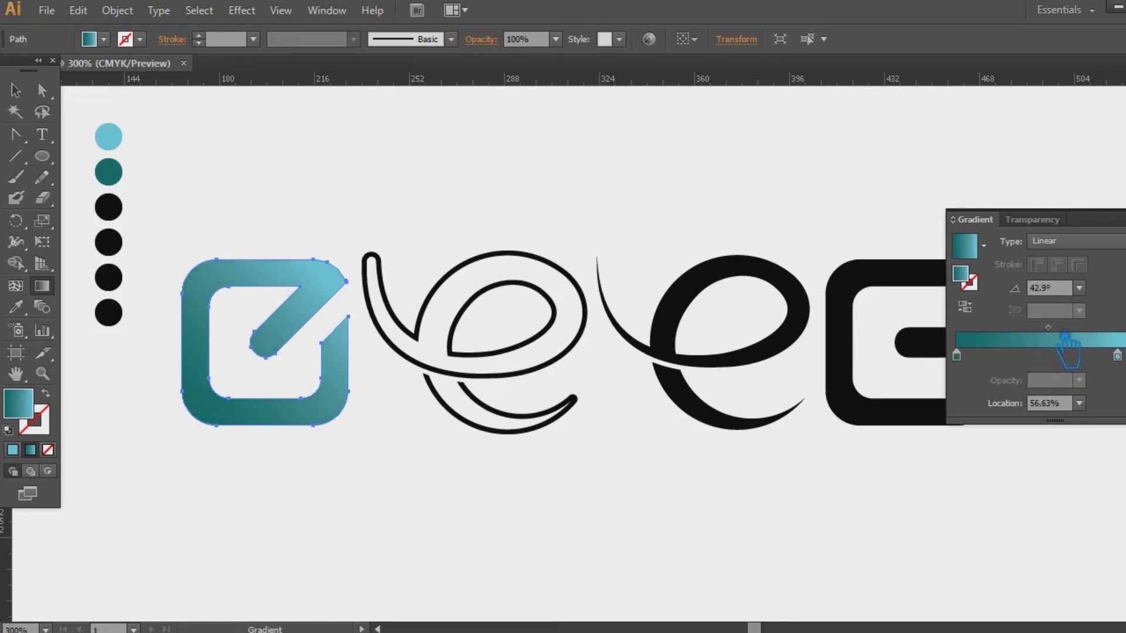
{"action": "key", "text": "ctrl+F9"}
- Darken the second swatch circle's teal and apply that colour to the first square e's dark gradient stop
{"action": "left_click", "coordinate": [16, 91]}
{"action": "left_click", "coordinate": [108, 171]}
{"action": "double_click", "coordinate": [33, 410]}
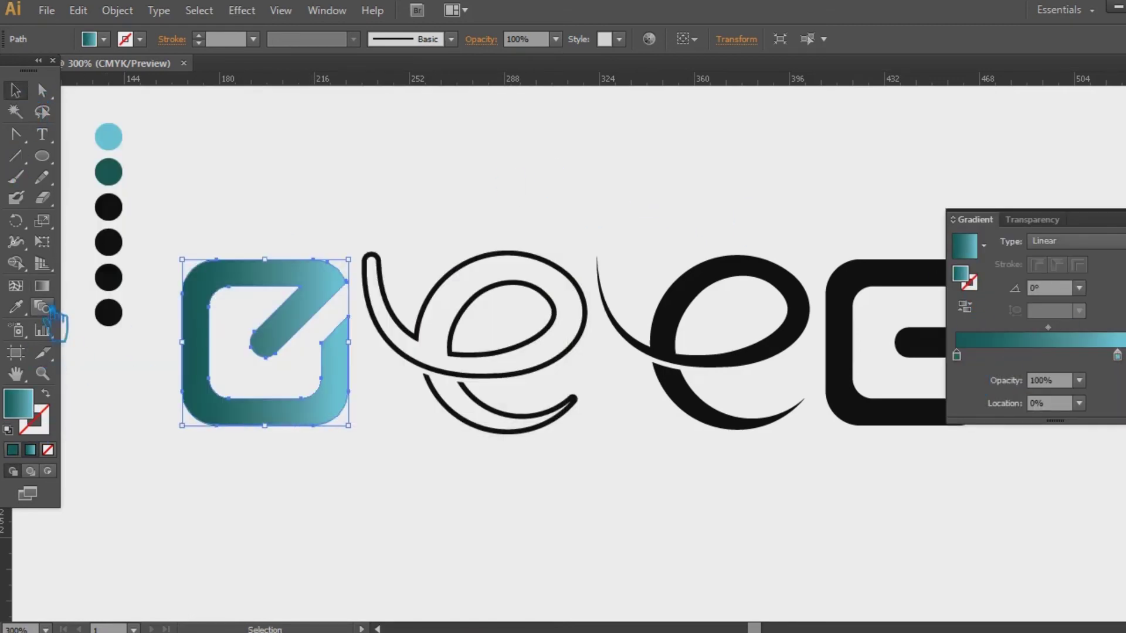
- Redraw the darker gradient diagonally across the first square e, from lower left to upper right
{"action": "key", "text": "g"}
{"action": "left_click_drag", "start_coordinate": [185, 406], "coordinate": [309, 283]}
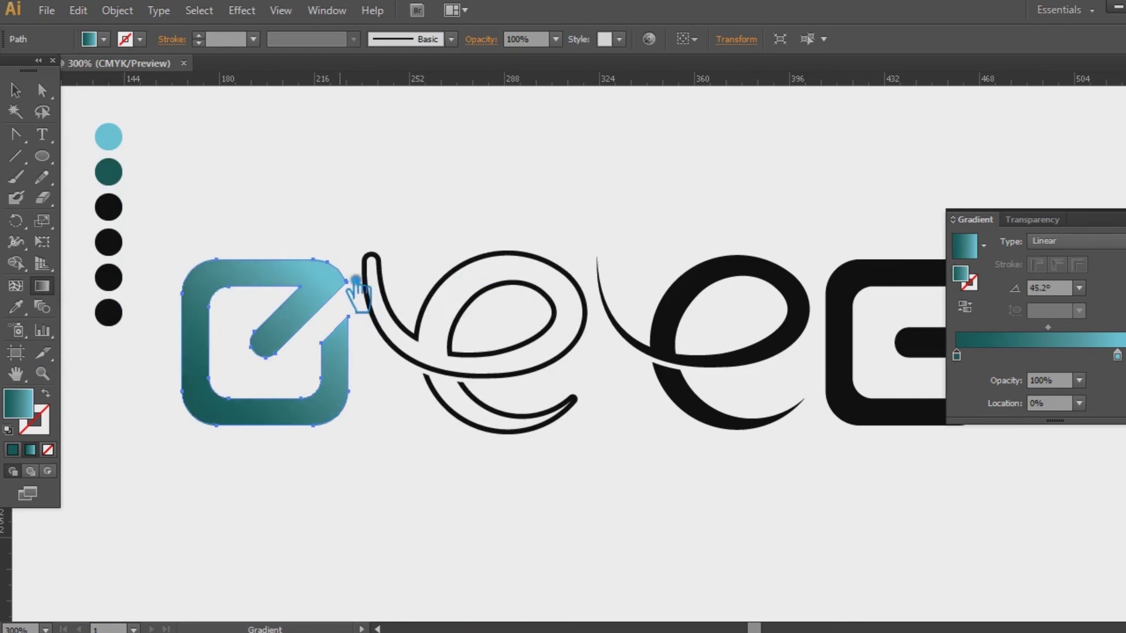
{"action": "key", "text": "v"}
{"action": "left_click", "coordinate": [364, 188]}
- Move the dark gradient stop inward and shift the midpoint toward the light end to extend the dark teal area
{"action": "left_click", "coordinate": [314, 302]}
{"action": "left_click_drag", "start_coordinate": [956, 355], "coordinate": [1008, 355]}
{"action": "left_click_drag", "start_coordinate": [1069, 328], "coordinate": [1080, 327]}
{"action": "left_click_drag", "start_coordinate": [1008, 355], "coordinate": [978, 355]}
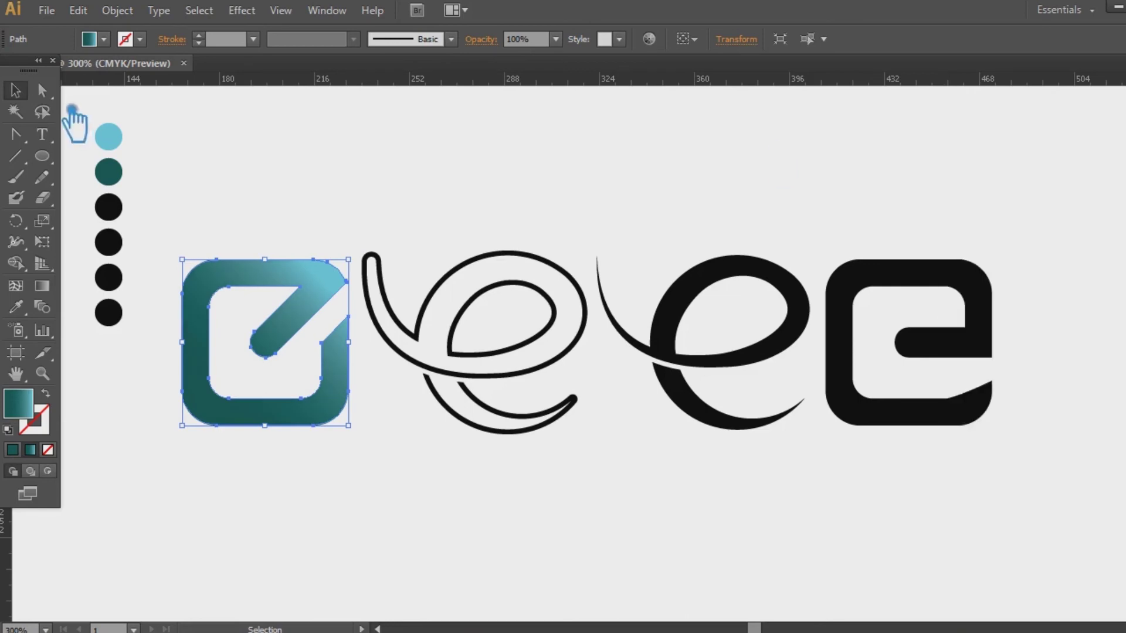
- Save the document and copy the first square e's teal gradient onto the outlined e
{"action": "left_click", "coordinate": [301, 179]}
{"action": "key", "text": "ctrl+s"}
{"action": "left_click", "coordinate": [498, 375]}
{"action": "key", "text": "i"}
{"action": "left_click", "coordinate": [317, 293]}
{"action": "key", "text": "v"}
{"action": "left_click", "coordinate": [369, 145]}
- Apply the first square e's teal gradient to the third e and the fourth square e as well
{"action": "left_click", "coordinate": [733, 357]}
{"action": "left_click", "coordinate": [16, 307]}
{"action": "left_click", "coordinate": [317, 293]}
{"action": "left_click", "coordinate": [16, 90]}
{"action": "left_click", "coordinate": [905, 271]}
{"action": "left_click", "coordinate": [16, 307]}
{"action": "left_click", "coordinate": [340, 288]}
{"action": "key", "text": "v"}
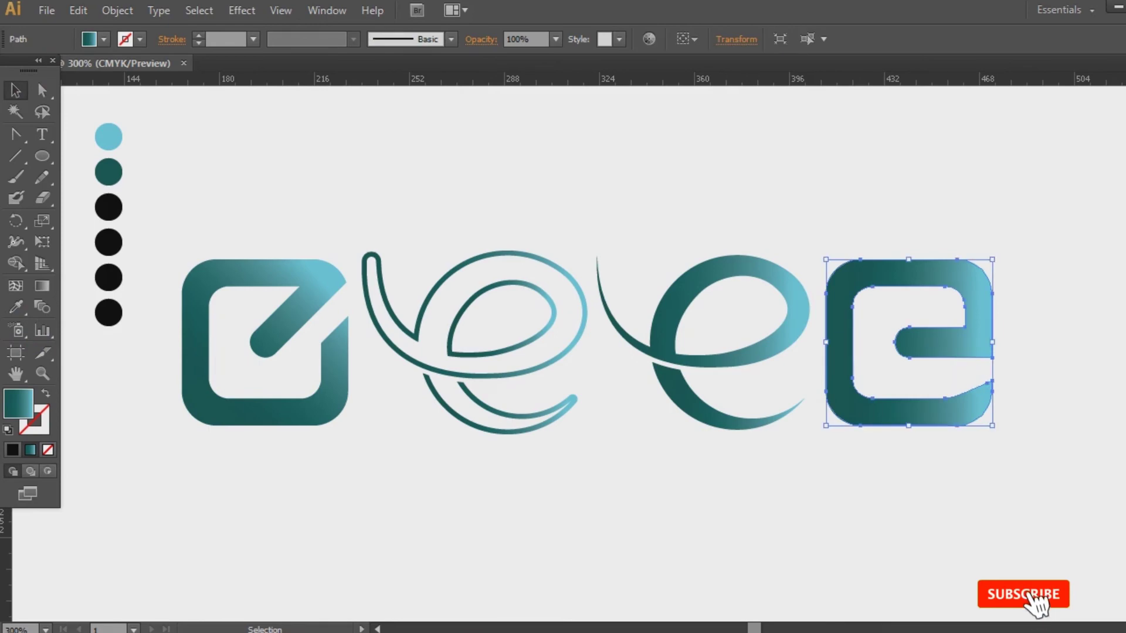
- Change the fourth square e's gradient type to Radial with the light teal at its centre
{"action": "key", "text": "ctrl+F9"}
{"action": "key", "text": "ctrl+F9"}
{"action": "left_click", "coordinate": [42, 286]}
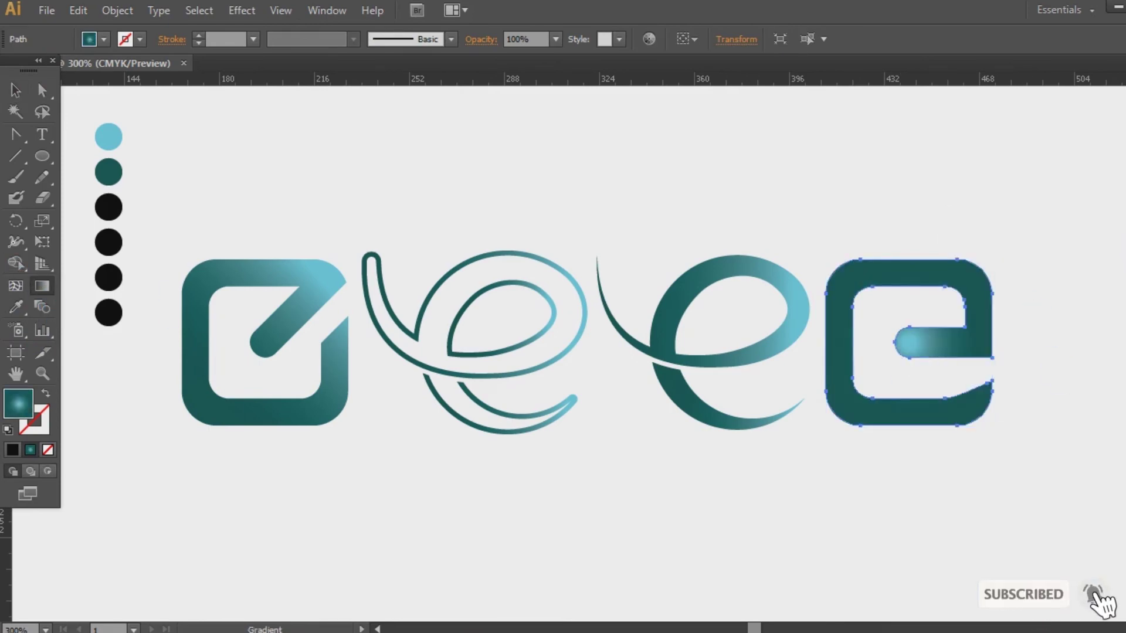
{"action": "key", "text": "ctrl+F9"}
{"action": "left_click", "coordinate": [16, 91]}
{"action": "double_click", "coordinate": [43, 285]}
- Redraw the fourth e's radial gradient from the rounded end of its crossbar horizontally outward to the right
{"action": "left_click_drag", "start_coordinate": [894, 343], "coordinate": [1114, 346]}
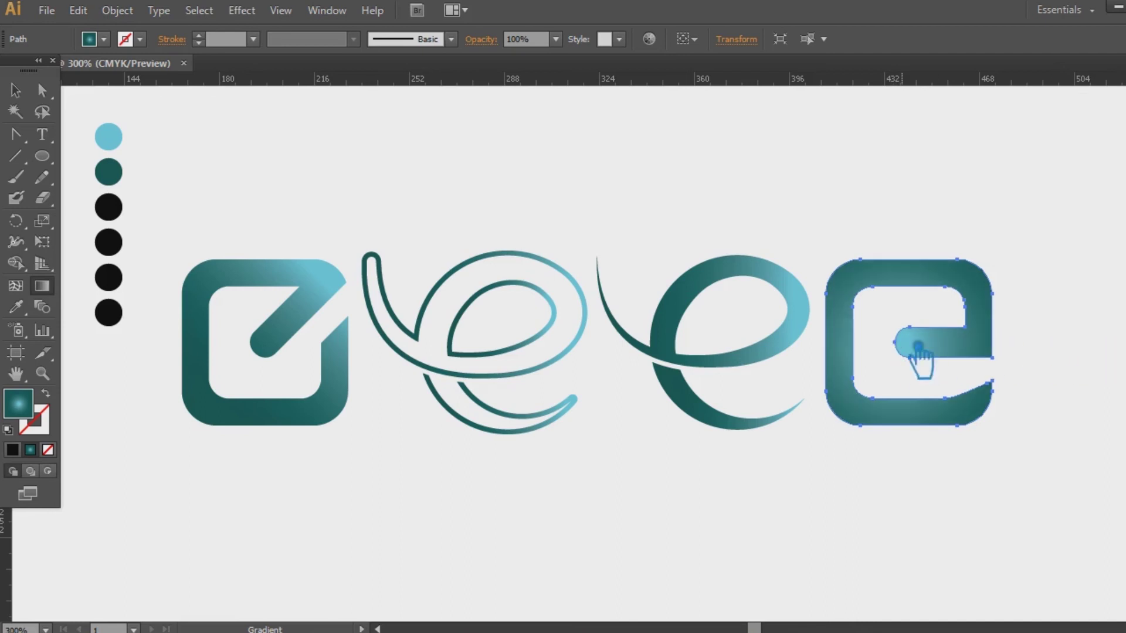
{"action": "left_click_drag", "start_coordinate": [896, 343], "coordinate": [1120, 347]}
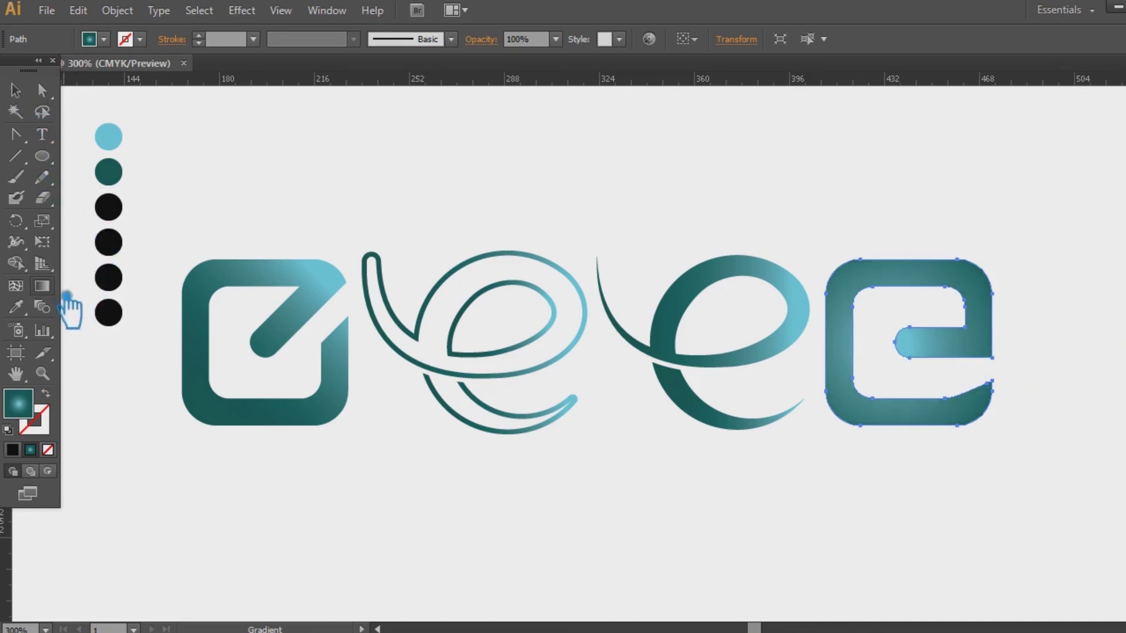
{"action": "scroll", "coordinate": [766, 352], "scroll_direction": "right", "scroll_amount": 3}
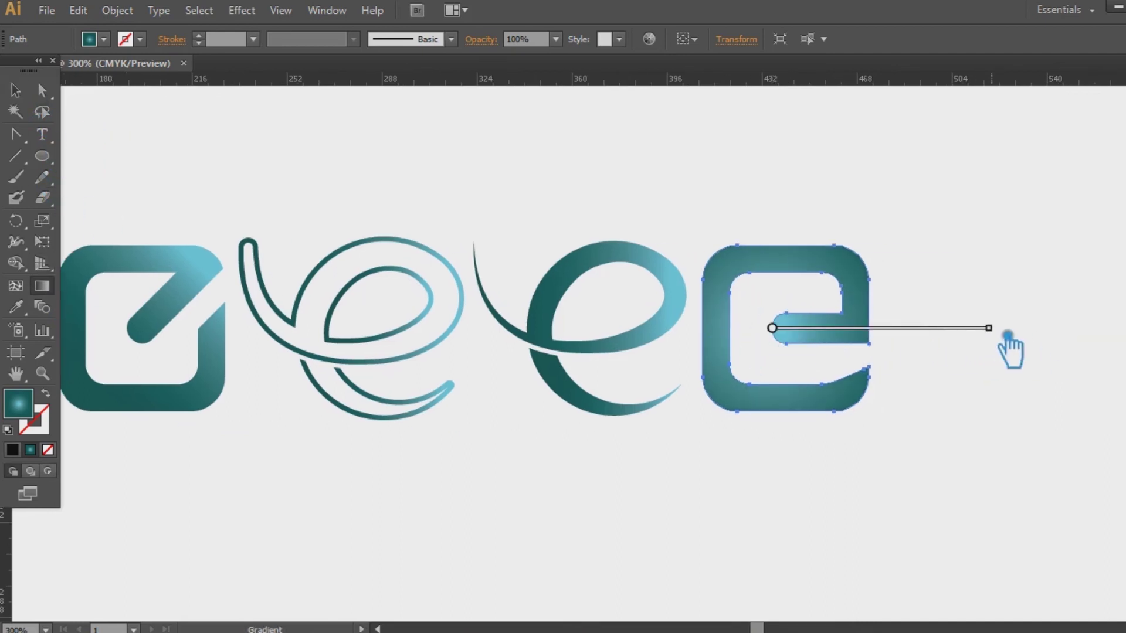
{"action": "left_click_drag", "start_coordinate": [1007, 336], "coordinate": [1094, 336]}
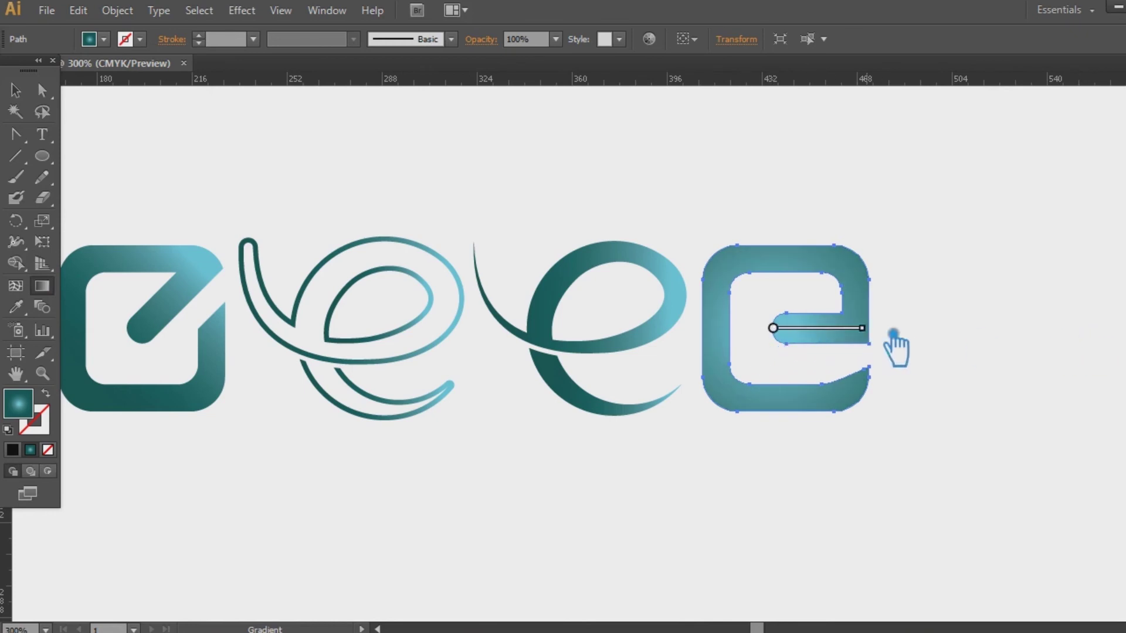
{"action": "mouse_move", "coordinate": [945, 340]}
{"action": "left_mouse_down"}
{"action": "mouse_move", "coordinate": [790, 339]}
{"action": "mouse_move", "coordinate": [1004, 340]}
{"action": "mouse_move", "coordinate": [996, 340]}
{"action": "left_mouse_up"}
{"action": "left_click", "coordinate": [16, 90]}
{"action": "left_click", "coordinate": [98, 132]}
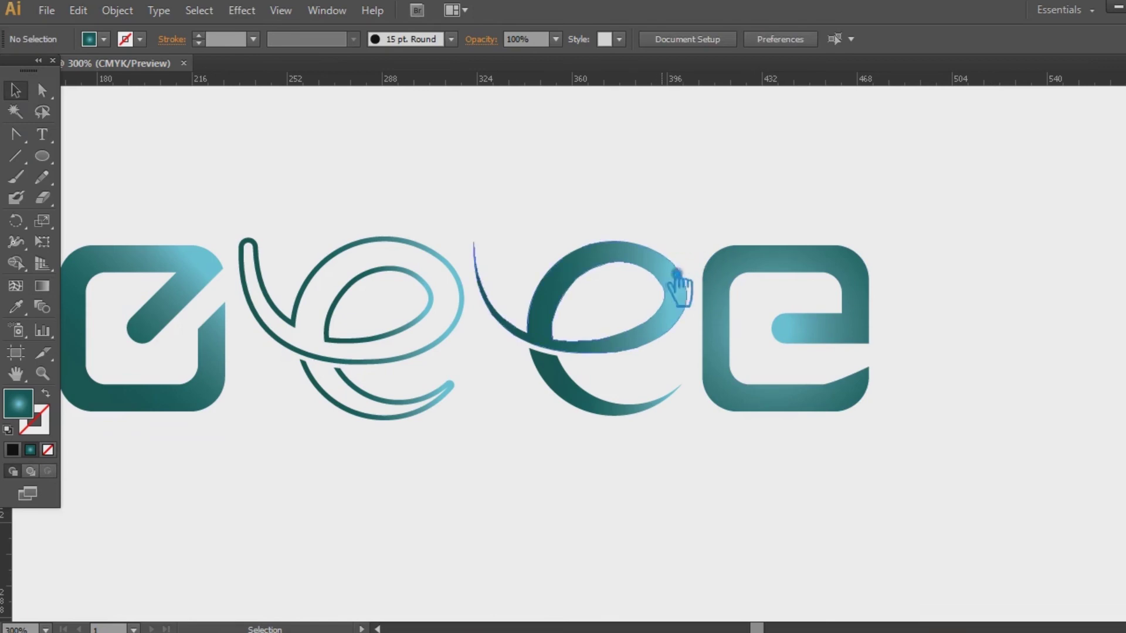
- Apply the fourth square e's radial gradient to the third e
{"action": "left_click", "coordinate": [680, 275]}
{"action": "key", "text": "i"}
{"action": "left_click", "coordinate": [812, 328]}
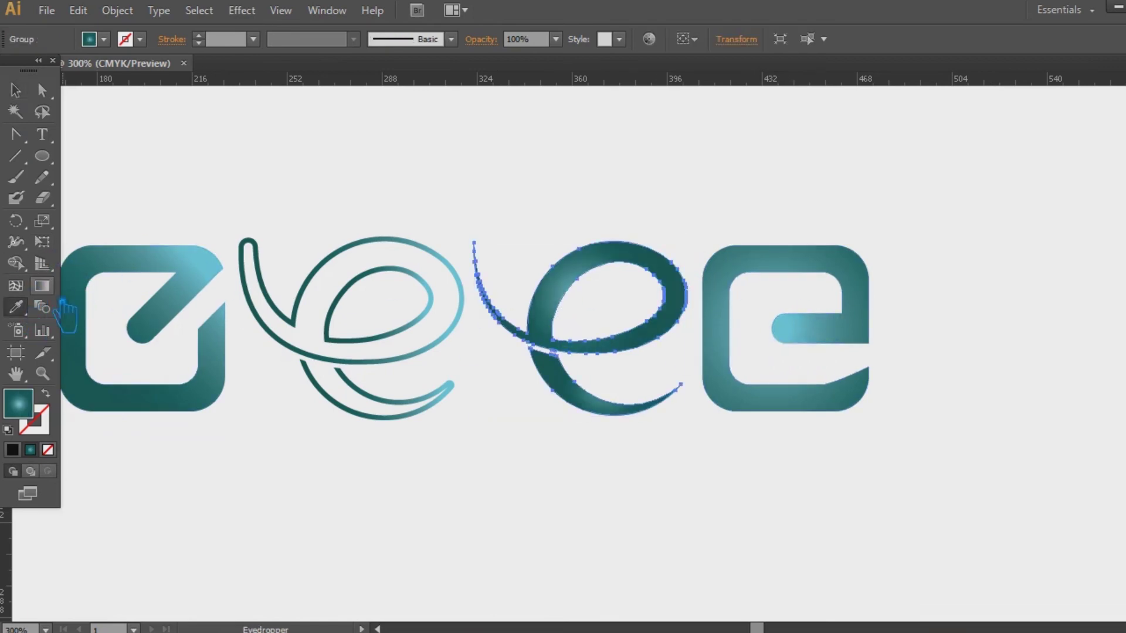
- Try radial gradients drawn outward from inside the third e's loop
{"action": "left_click_drag", "start_coordinate": [593, 305], "coordinate": [834, 305]}
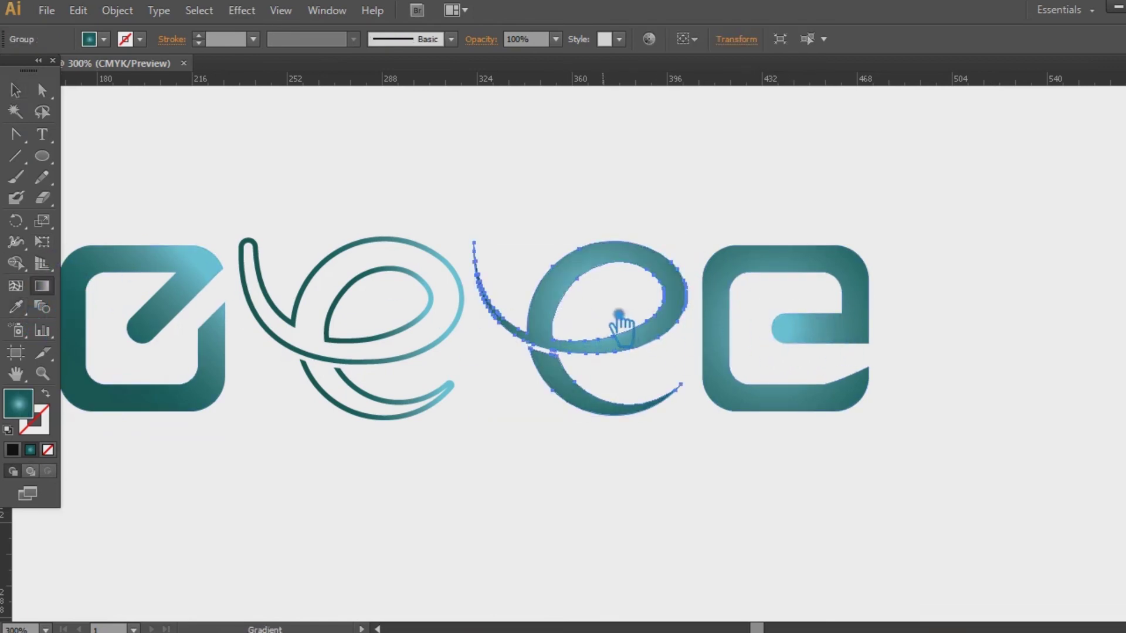
{"action": "left_click_drag", "start_coordinate": [750, 323], "coordinate": [737, 319]}
{"action": "mouse_move", "coordinate": [616, 309]}
{"action": "left_mouse_down"}
{"action": "mouse_move", "coordinate": [794, 308]}
{"action": "mouse_move", "coordinate": [762, 317]}
{"action": "left_mouse_up"}
{"action": "left_click_drag", "start_coordinate": [597, 402], "coordinate": [564, 286]}
{"action": "key", "text": "ctrl+z"}
- Redraw the third e's radial gradient horizontally from the loop's right edge to the thin tail on the left
{"action": "mouse_move", "coordinate": [684, 294]}
{"action": "left_mouse_down"}
{"action": "mouse_move", "coordinate": [539, 319]}
{"action": "mouse_move", "coordinate": [488, 308]}
{"action": "left_mouse_up"}
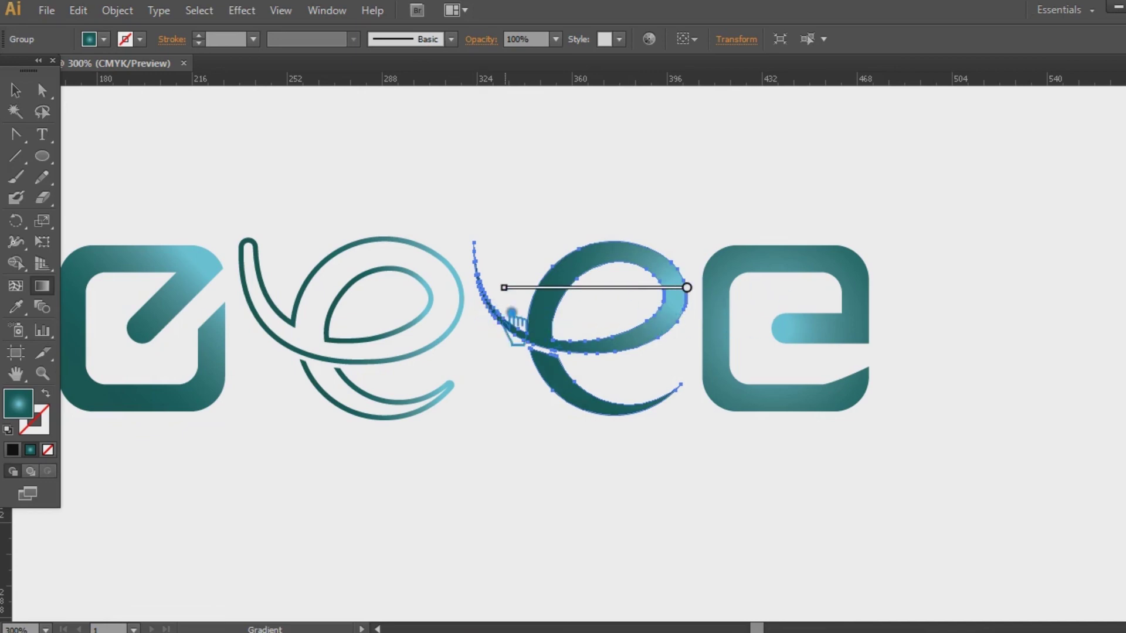
{"action": "left_click", "coordinate": [15, 90]}
{"action": "left_click_drag", "start_coordinate": [897, 133], "coordinate": [919, 193]}
{"action": "left_click", "coordinate": [921, 200]}
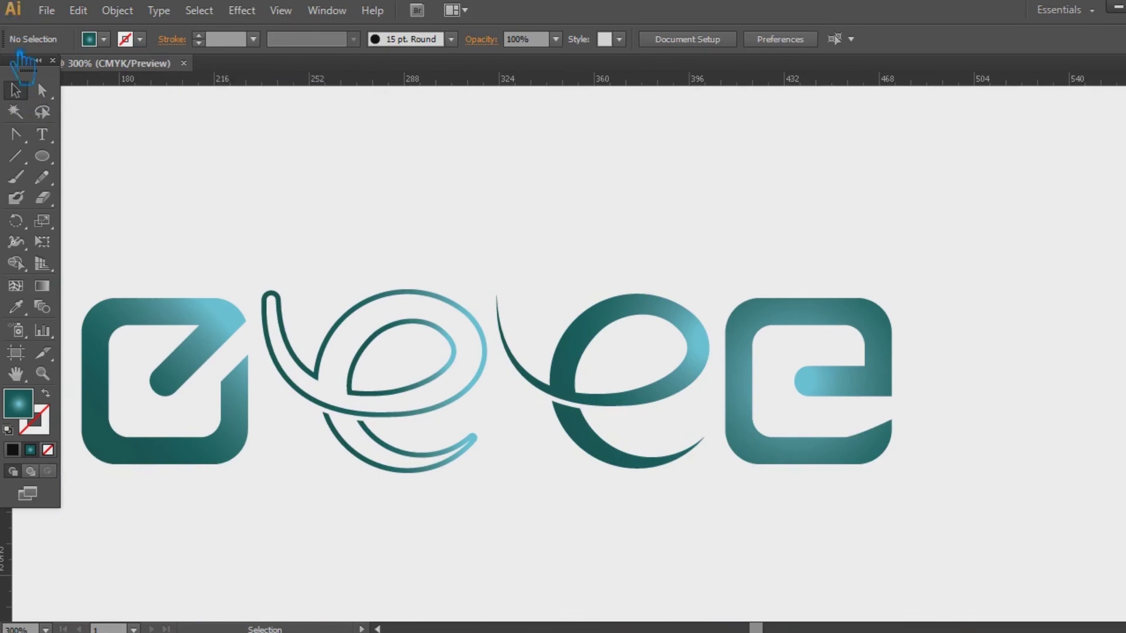
- Copy the third e's radial gradient onto the outlined e
{"action": "left_click", "coordinate": [441, 364]}
{"action": "left_click", "coordinate": [15, 306]}
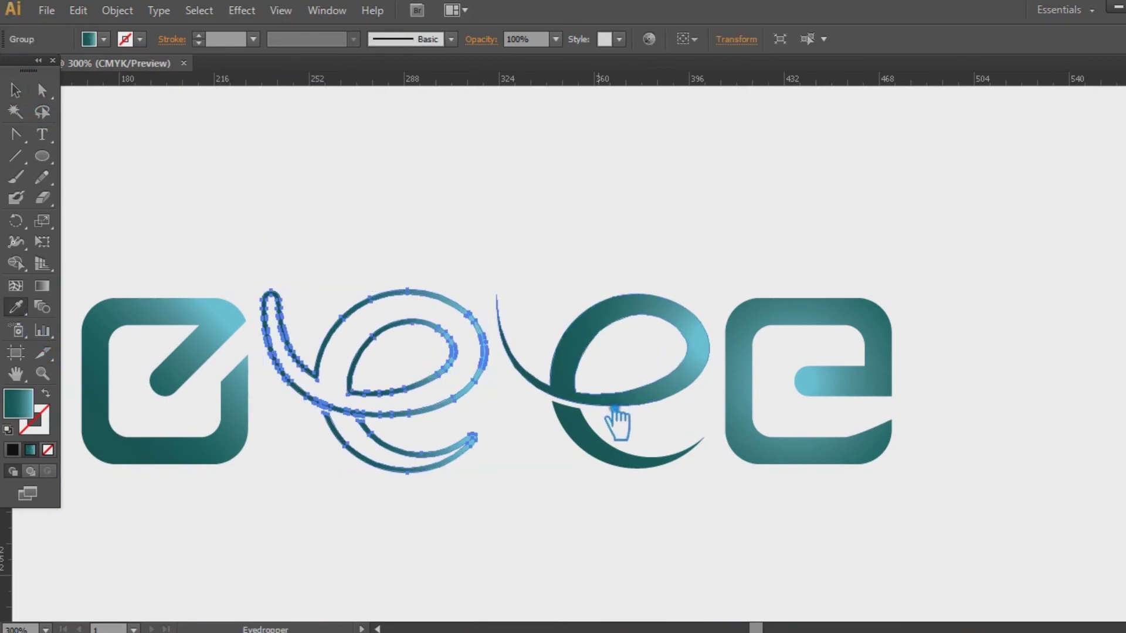
{"action": "left_click", "coordinate": [614, 406]}
{"action": "left_click", "coordinate": [15, 90]}
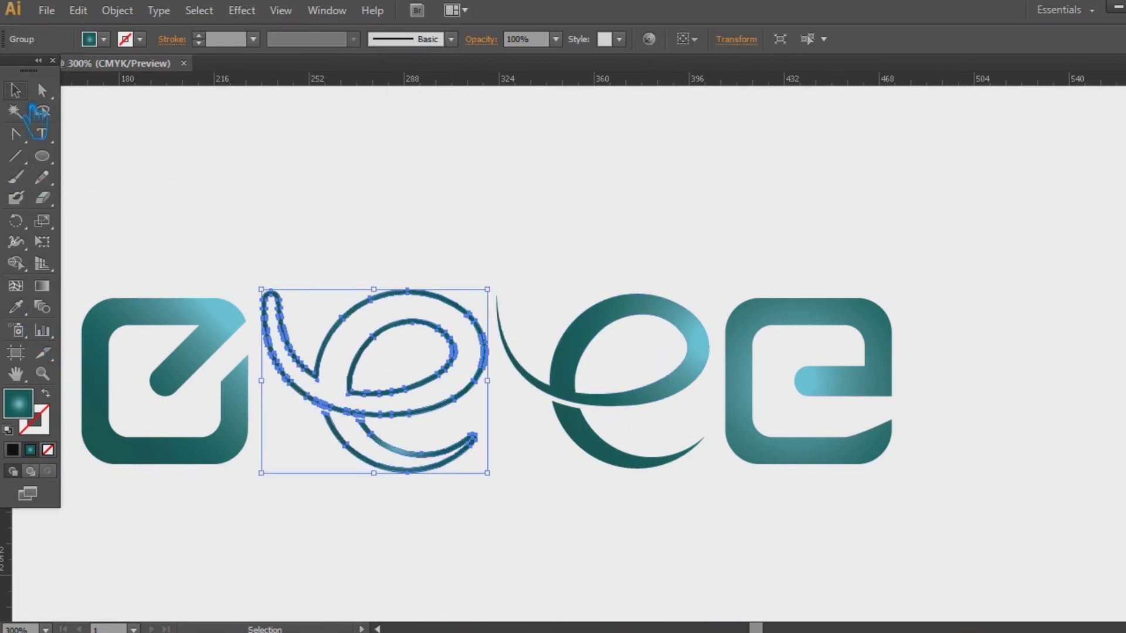
{"action": "left_click", "coordinate": [1003, 416]}
- Redraw the outlined e's radial gradient from inside its loop horizontally to beyond the right side
{"action": "left_click", "coordinate": [414, 421]}
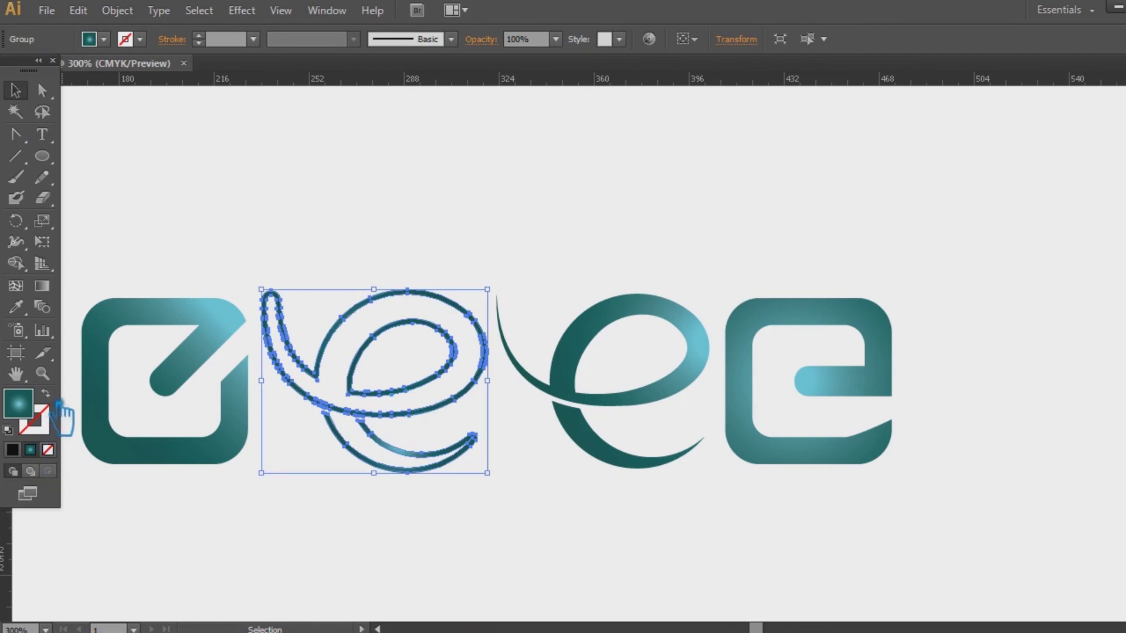
{"action": "left_click", "coordinate": [54, 287]}
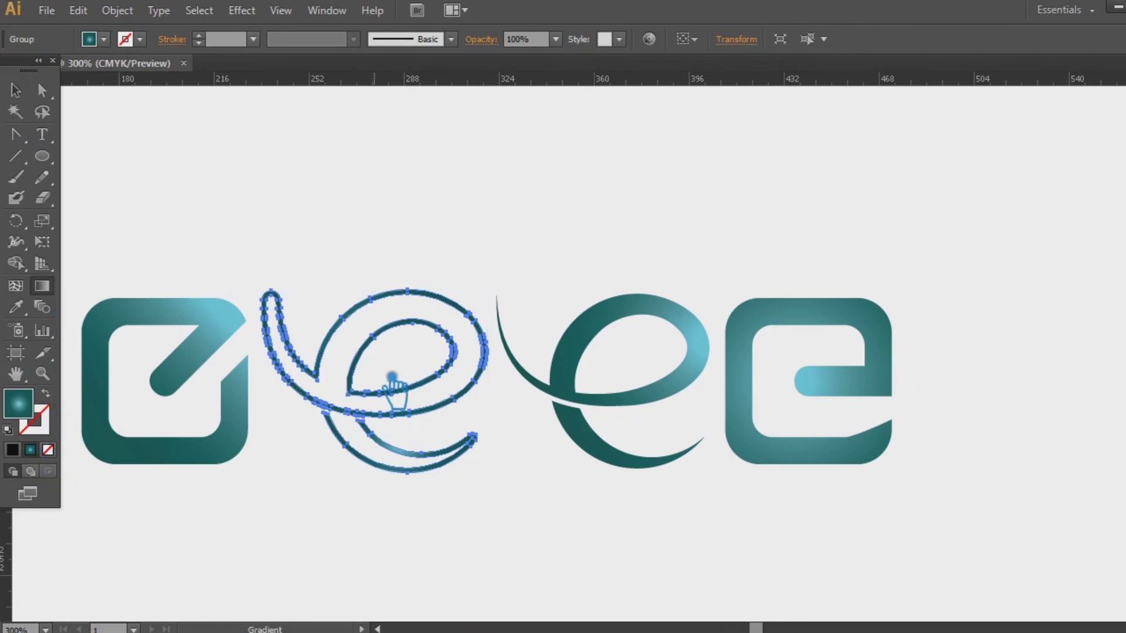
{"action": "left_click_drag", "start_coordinate": [391, 359], "coordinate": [510, 360]}
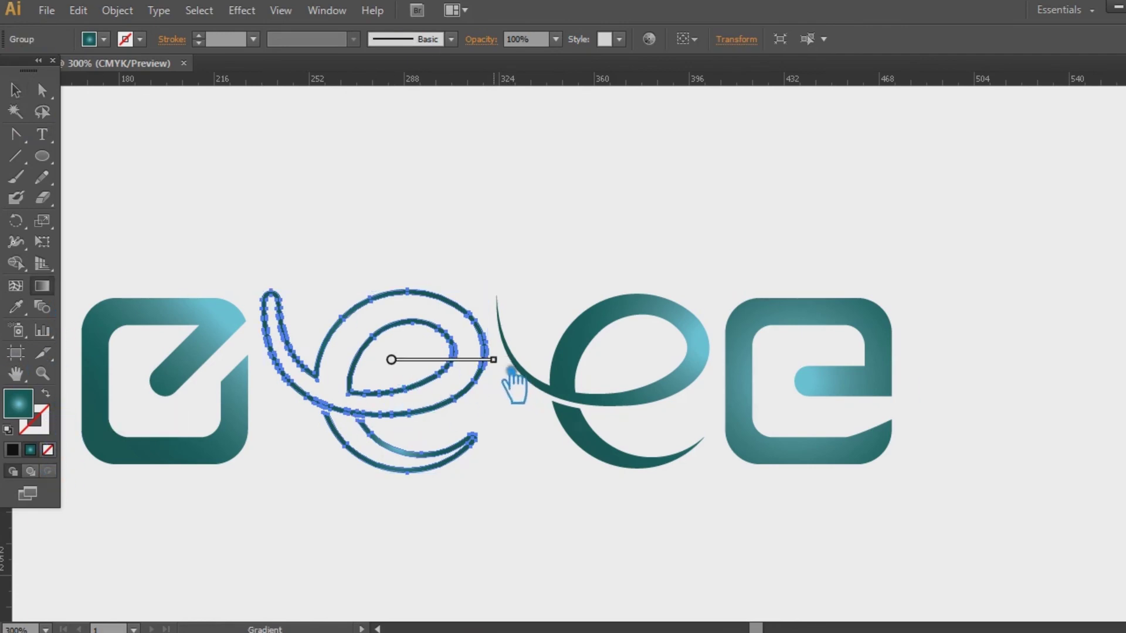
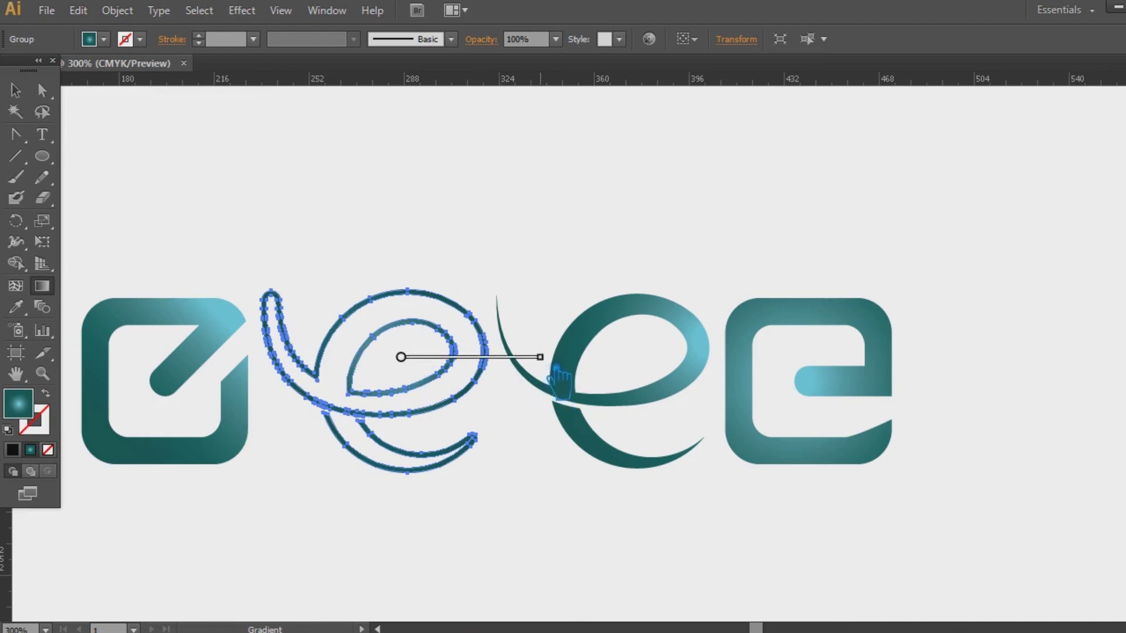
{"action": "left_click", "coordinate": [15, 90]}
{"action": "left_click", "coordinate": [188, 174]}
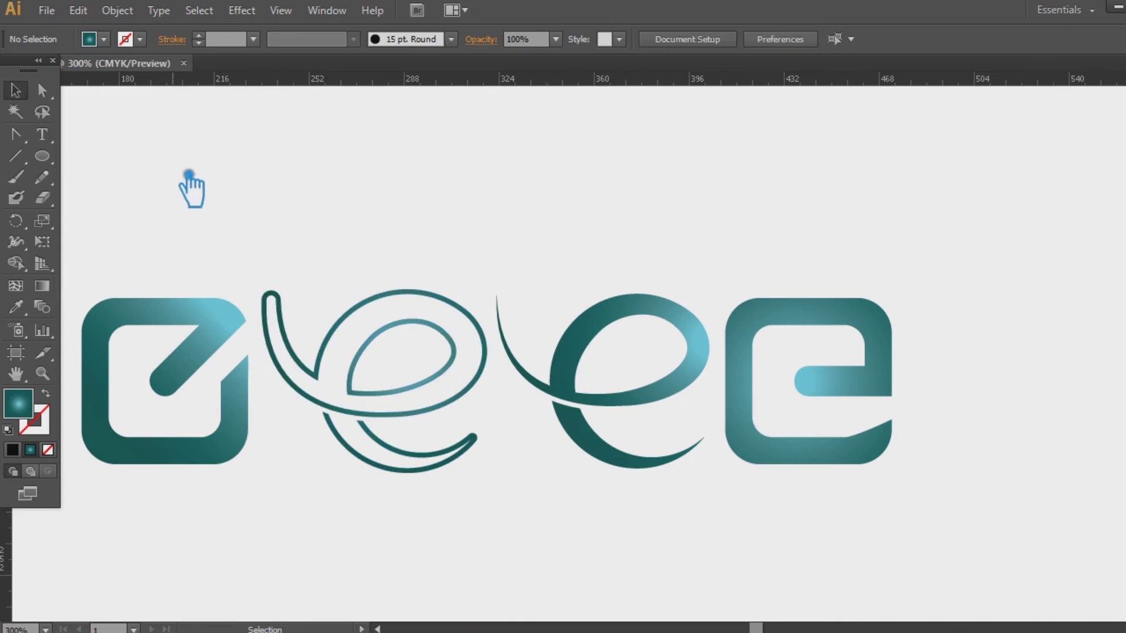
- Reverse the outlined e's gradient so dark teal is at the centre and light teal outside
{"action": "left_click", "coordinate": [452, 390]}
{"action": "key", "text": "ctrl+F9"}
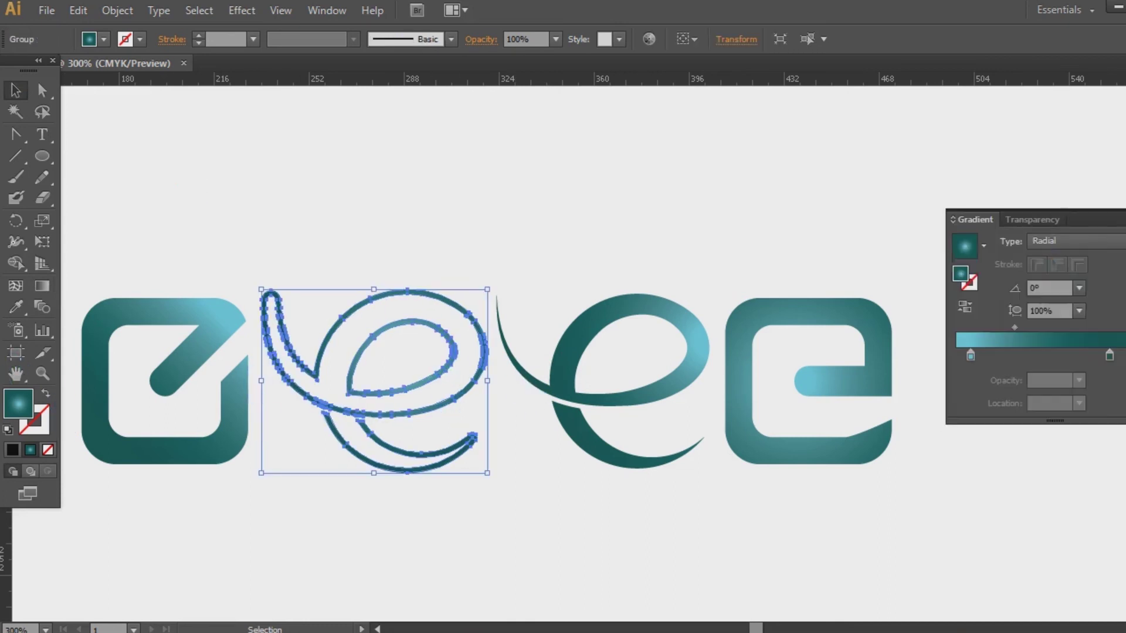
{"action": "left_click", "coordinate": [965, 337]}
{"action": "left_click", "coordinate": [629, 224]}
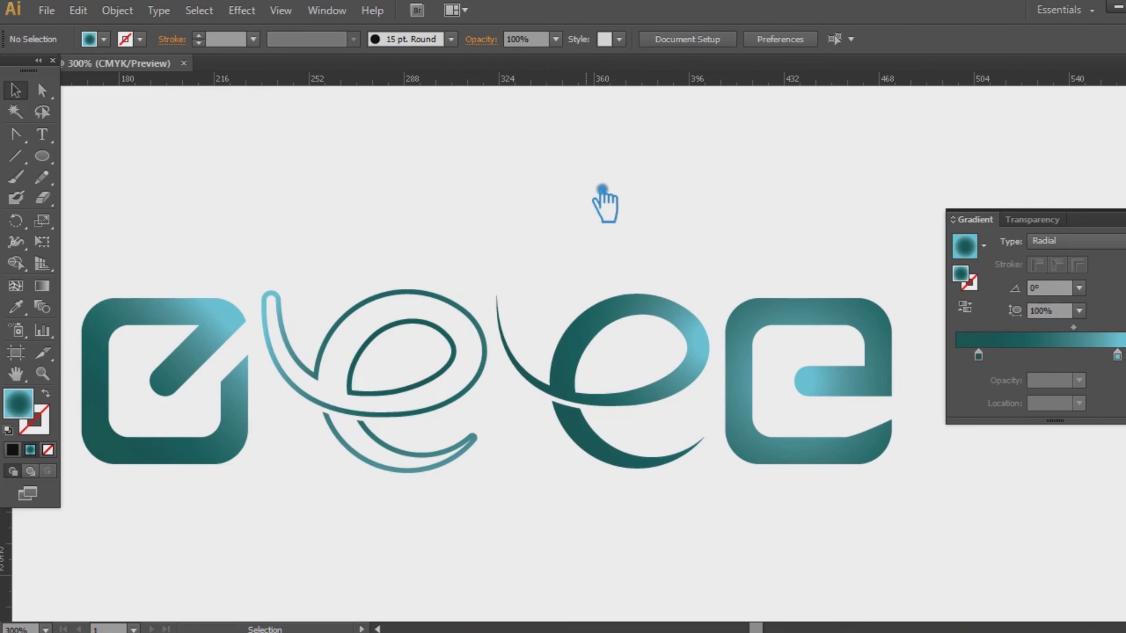
- Move the outlined e's dark gradient stop to 0% and shift the midpoint toward the dark end
{"action": "left_click", "coordinate": [426, 344]}
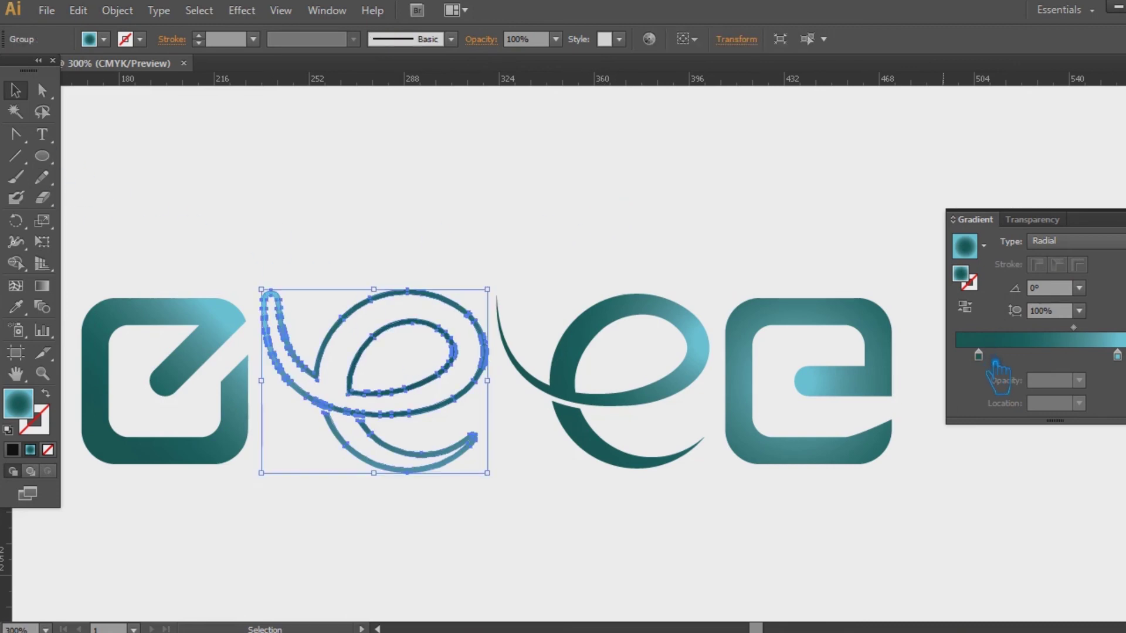
{"action": "left_click_drag", "start_coordinate": [995, 363], "coordinate": [956, 355]}
{"action": "left_click_drag", "start_coordinate": [1067, 328], "coordinate": [1038, 327]}
{"action": "left_click", "coordinate": [689, 204]}
- Try the third e's radial gradient on the first square e and undo it
{"action": "left_click", "coordinate": [220, 326]}
{"action": "left_click", "coordinate": [16, 307]}
{"action": "left_click", "coordinate": [715, 346]}
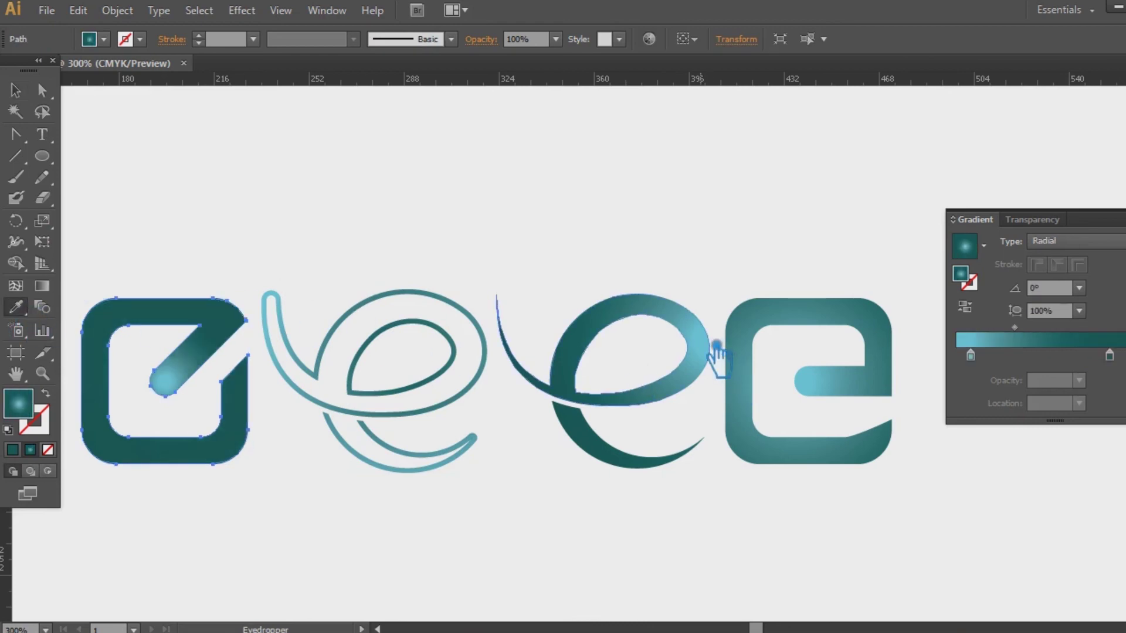
{"action": "key", "text": "ctrl+z"}
{"action": "left_click", "coordinate": [16, 91]}
{"action": "left_click", "coordinate": [271, 125]}
- Try the first square e's gradient on the third swatch circle
{"action": "left_click", "coordinate": [1122, 212]}
{"action": "left_click_drag", "start_coordinate": [964, 227], "coordinate": [1055, 236]}
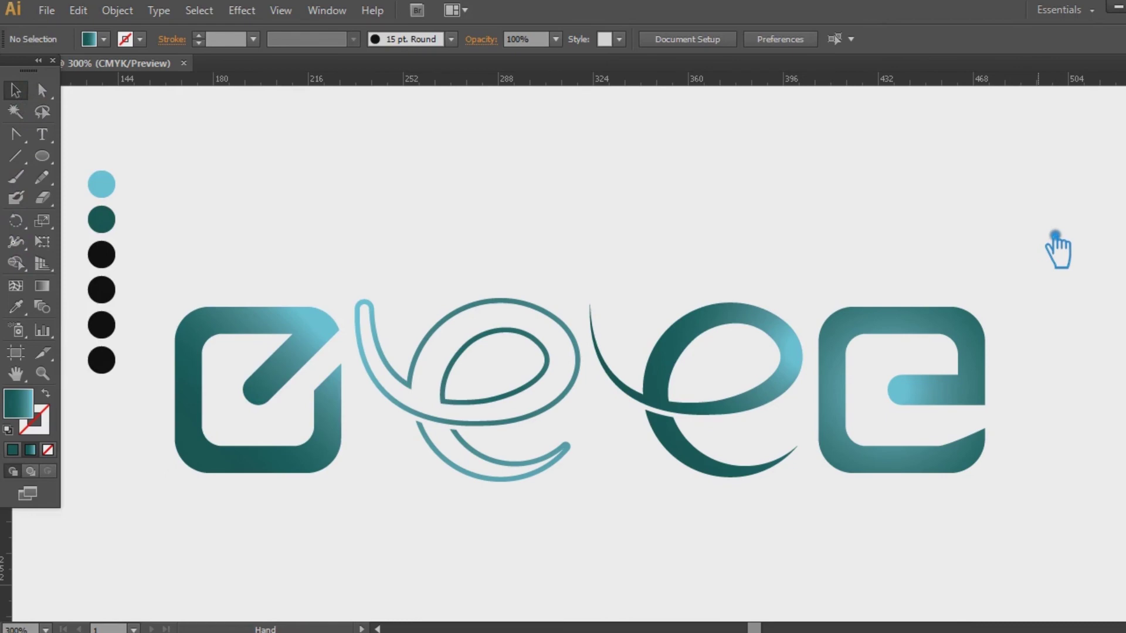
{"action": "left_click", "coordinate": [124, 267]}
{"action": "key", "text": "i"}
{"action": "left_click", "coordinate": [278, 340]}
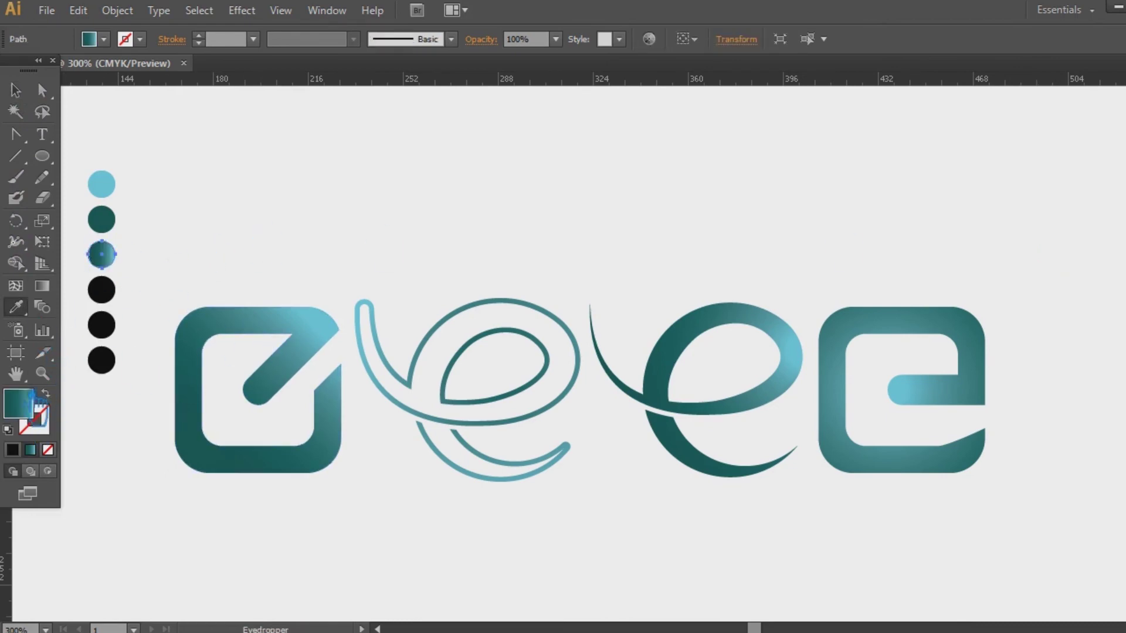
- Recolour the third swatch circle bright green, #7BC610
{"action": "left_click", "coordinate": [101, 290]}
{"action": "left_click", "coordinate": [15, 90]}
{"action": "double_click", "coordinate": [18, 403]}
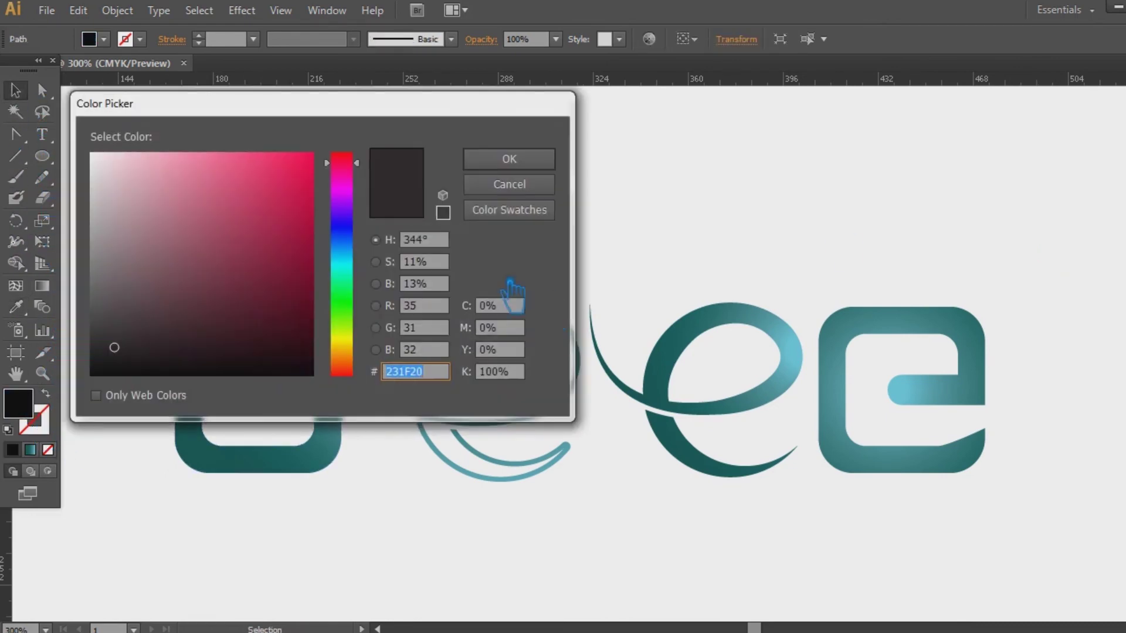
{"action": "left_click_drag", "start_coordinate": [362, 311], "coordinate": [362, 334]}
{"action": "left_click", "coordinate": [296, 201]}
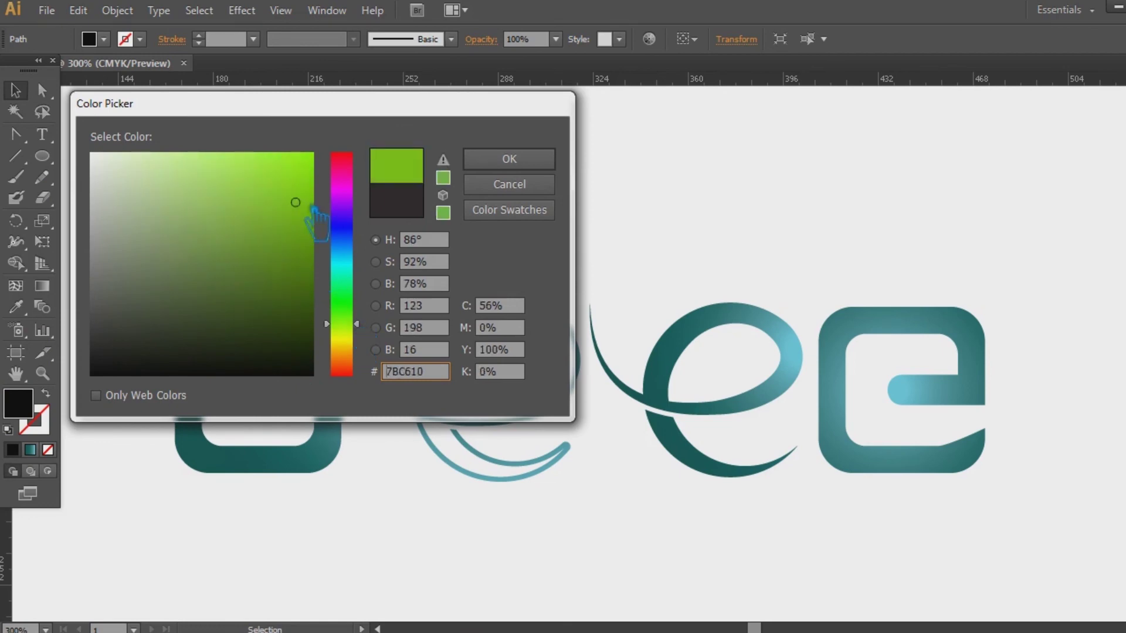
{"action": "left_click", "coordinate": [509, 159]}
- Copy the third circle's green to the fourth swatch circle and darken it to #3E6308
{"action": "left_click", "coordinate": [101, 290]}
{"action": "left_click", "coordinate": [15, 307]}
{"action": "left_click", "coordinate": [102, 254]}
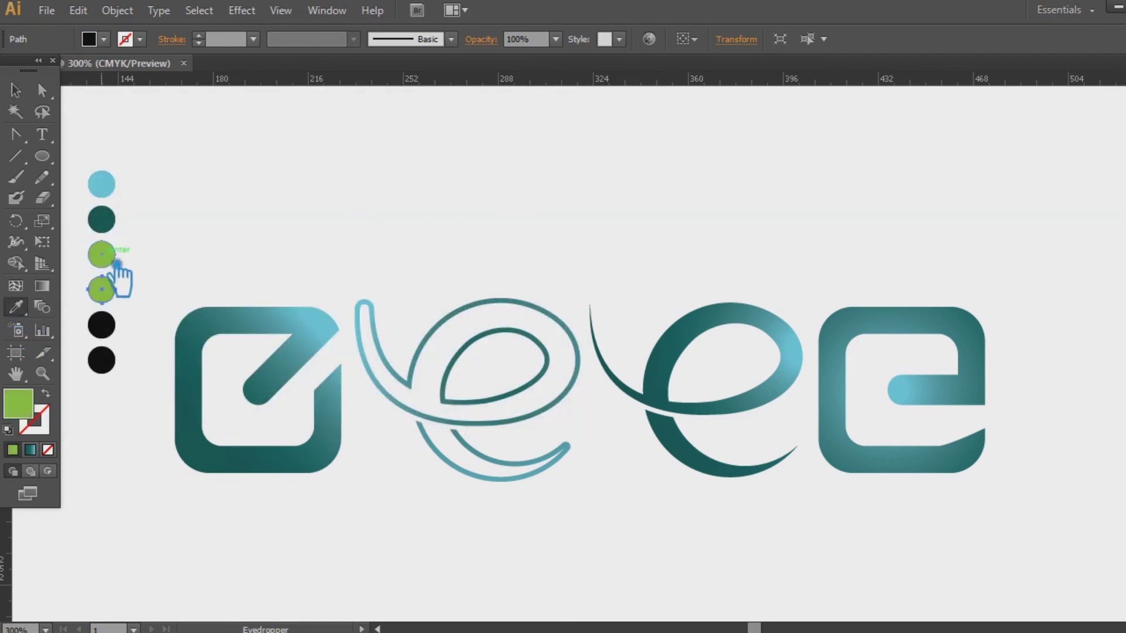
{"action": "double_click", "coordinate": [25, 410]}
{"action": "left_click", "coordinate": [288, 278]}
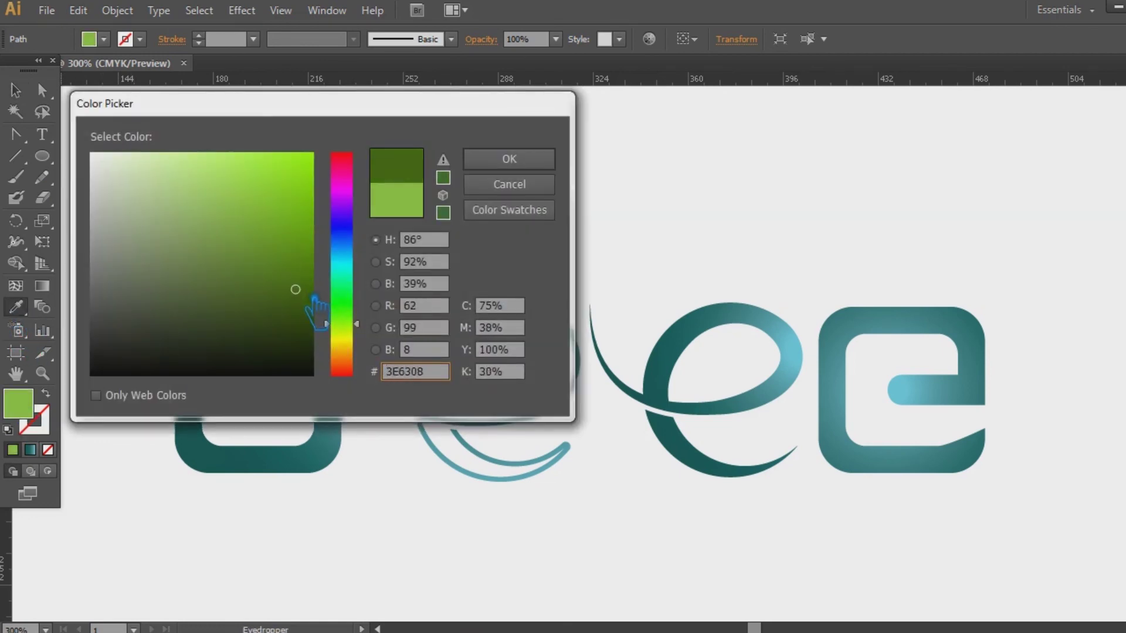
{"action": "left_click", "coordinate": [545, 164]}
- Copy the third swatch circle's green and set the first square e's light gradient stop to 8AC53F
{"action": "key", "text": "v"}
{"action": "left_click", "coordinate": [105, 257]}
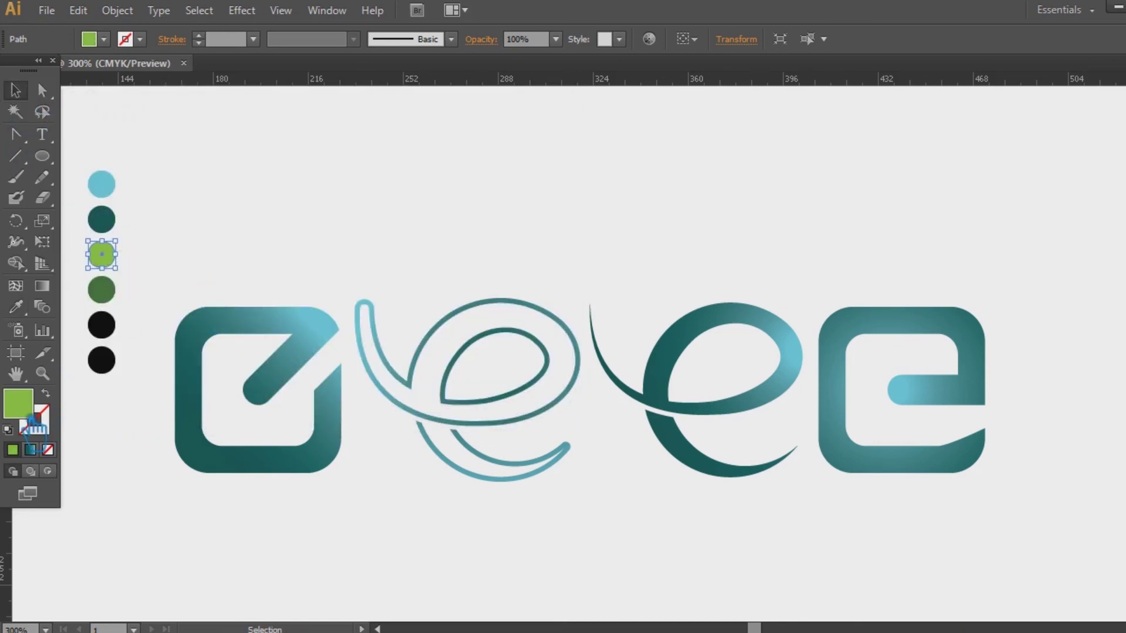
{"action": "double_click", "coordinate": [21, 404]}
{"action": "left_click", "coordinate": [523, 164]}
{"action": "left_click", "coordinate": [343, 336]}
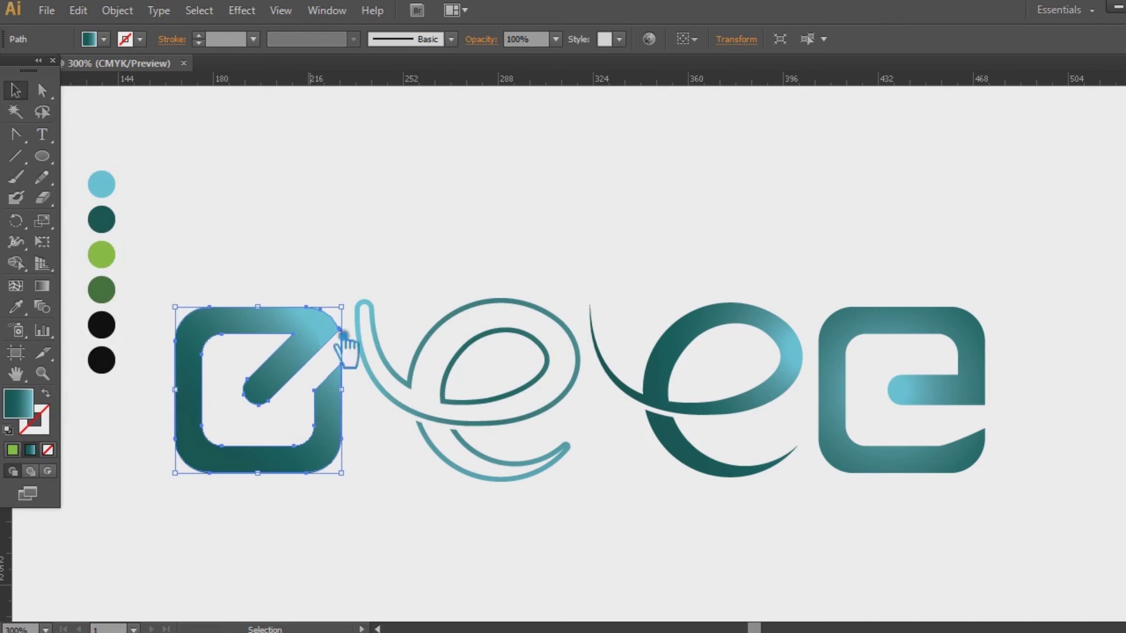
{"action": "key", "text": "ctrl+F9"}
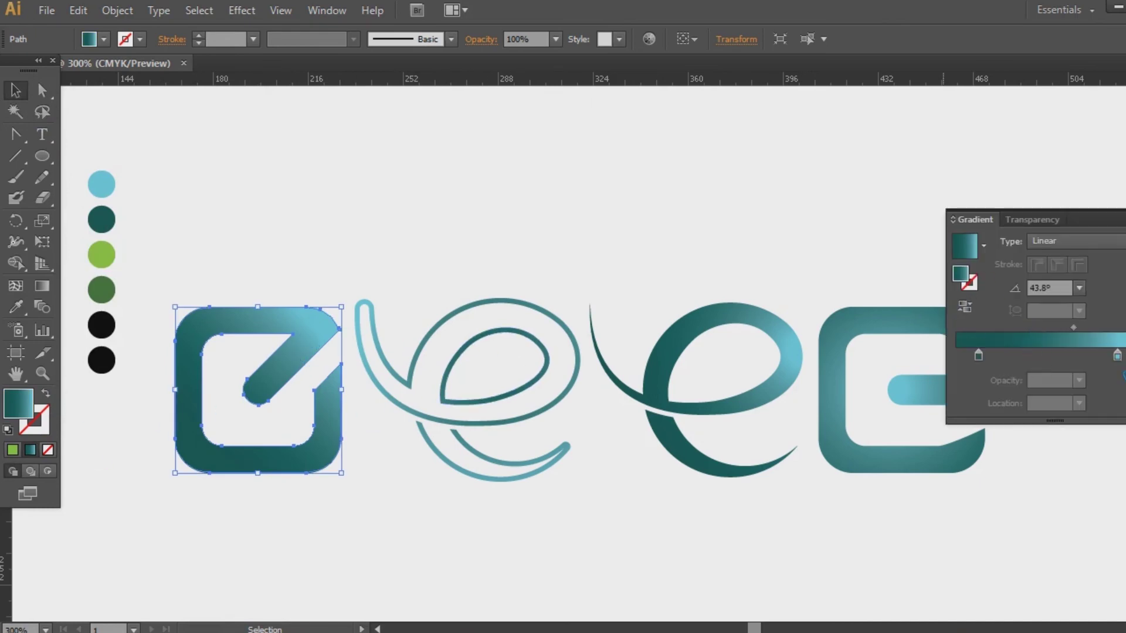
{"action": "left_click", "coordinate": [1116, 355]}
{"action": "double_click", "coordinate": [963, 278]}
{"action": "type", "text": "8AC53F"}
{"action": "left_click", "coordinate": [516, 167]}
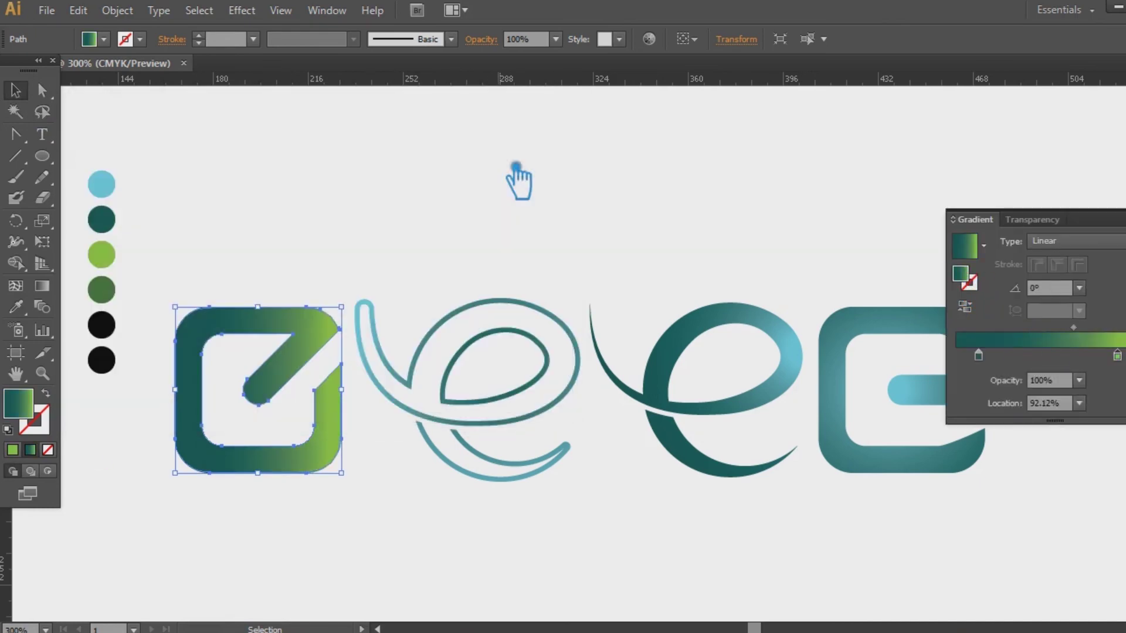
- Copy the fourth swatch circle's green and set the outlined e's dark gradient stop to 3F7035
{"action": "left_click", "coordinate": [104, 290]}
{"action": "double_click", "coordinate": [28, 411]}
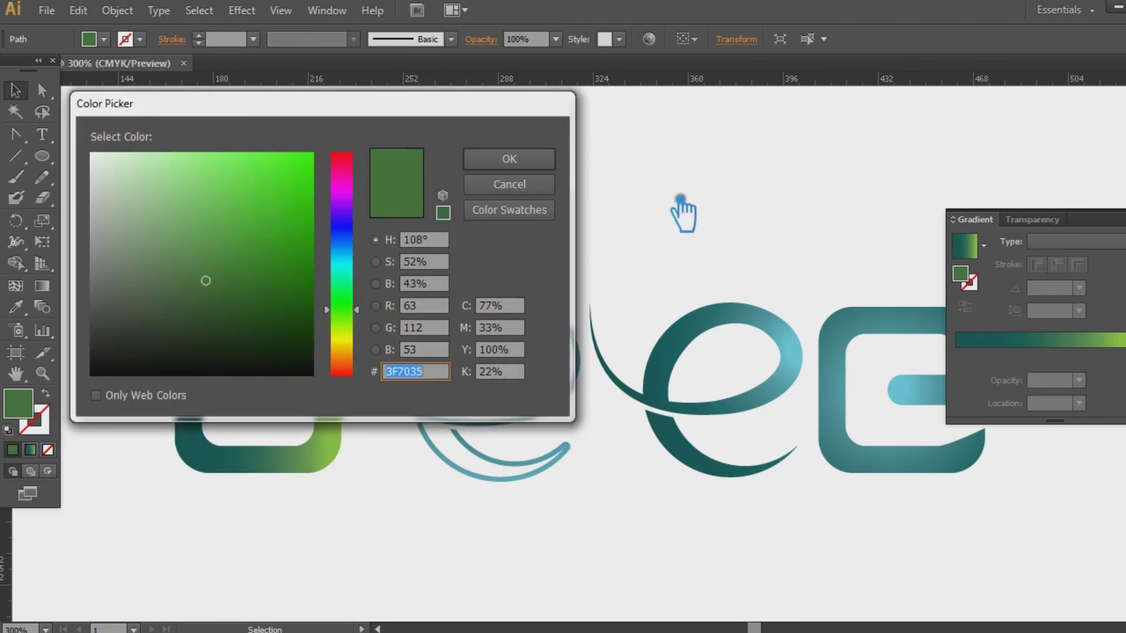
{"action": "key", "text": "Return"}
{"action": "left_click", "coordinate": [526, 188]}
{"action": "left_click", "coordinate": [554, 355]}
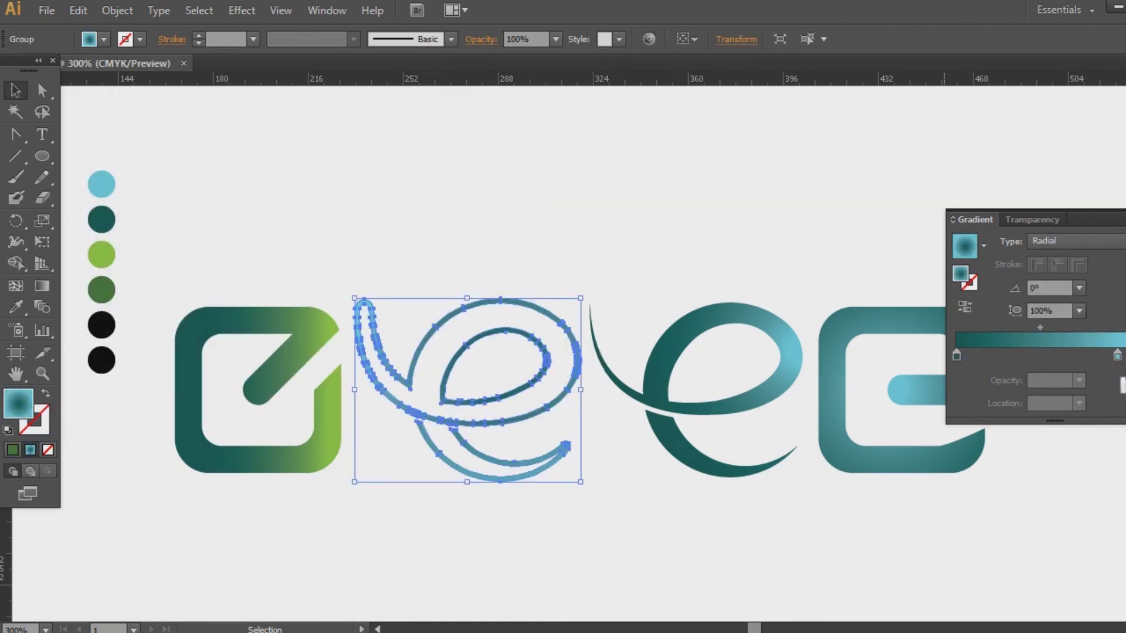
{"action": "left_click", "coordinate": [986, 357]}
{"action": "double_click", "coordinate": [971, 288]}
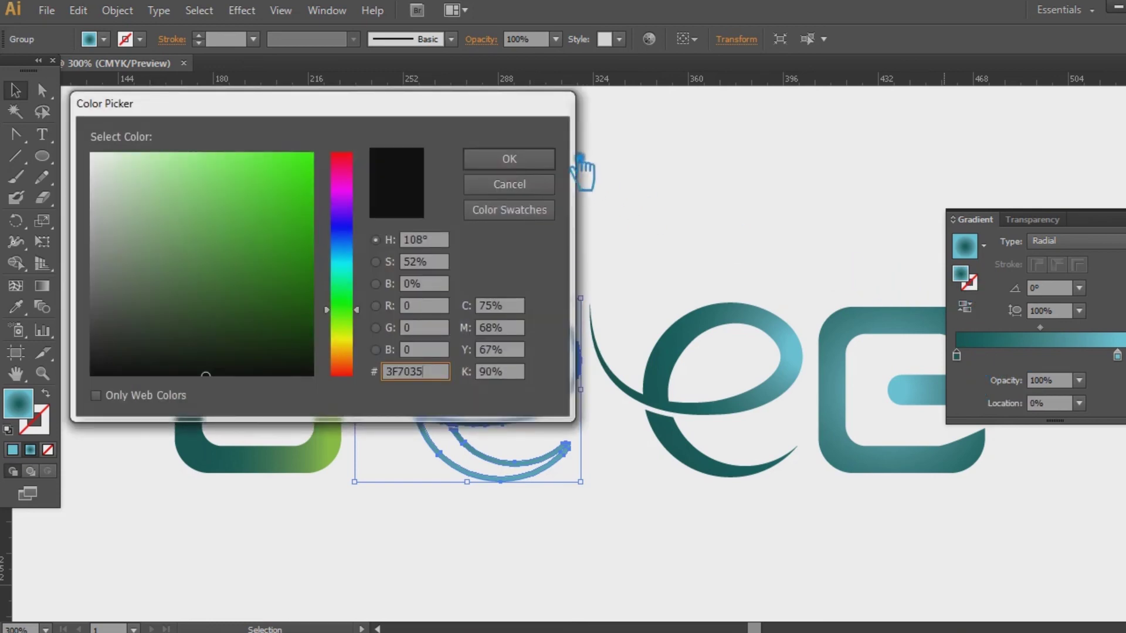
{"action": "left_click", "coordinate": [531, 161]}
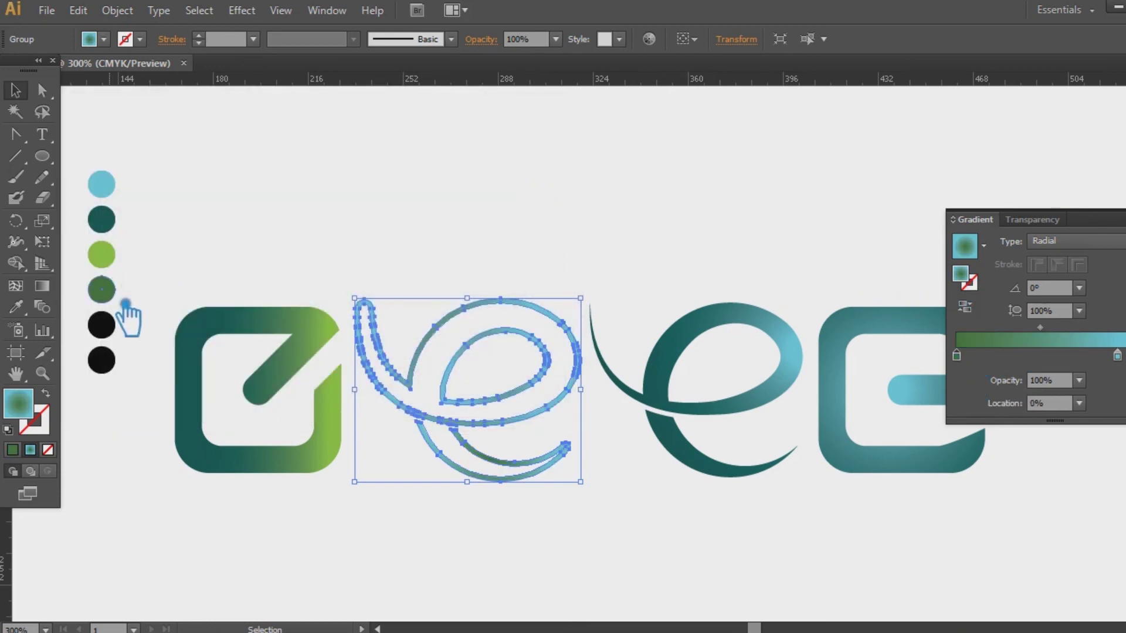
- Copy the third swatch circle's green and set the outlined e's light gradient stop to 8AC53F
{"action": "left_click", "coordinate": [102, 254]}
{"action": "double_click", "coordinate": [34, 411]}
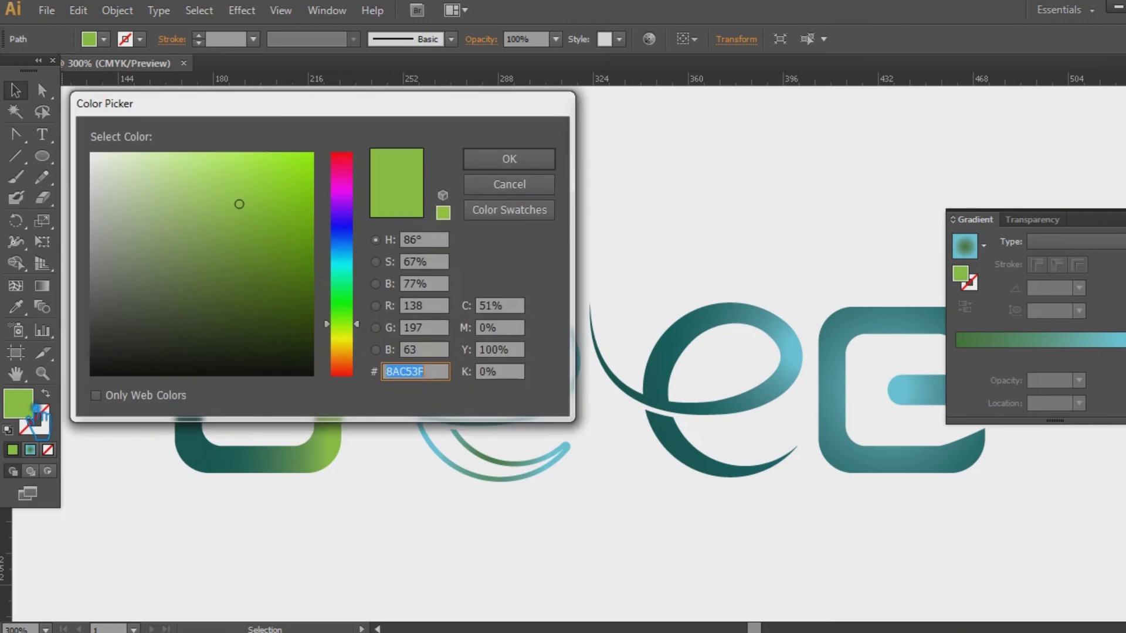
{"action": "left_click", "coordinate": [510, 182]}
{"action": "left_click", "coordinate": [522, 311]}
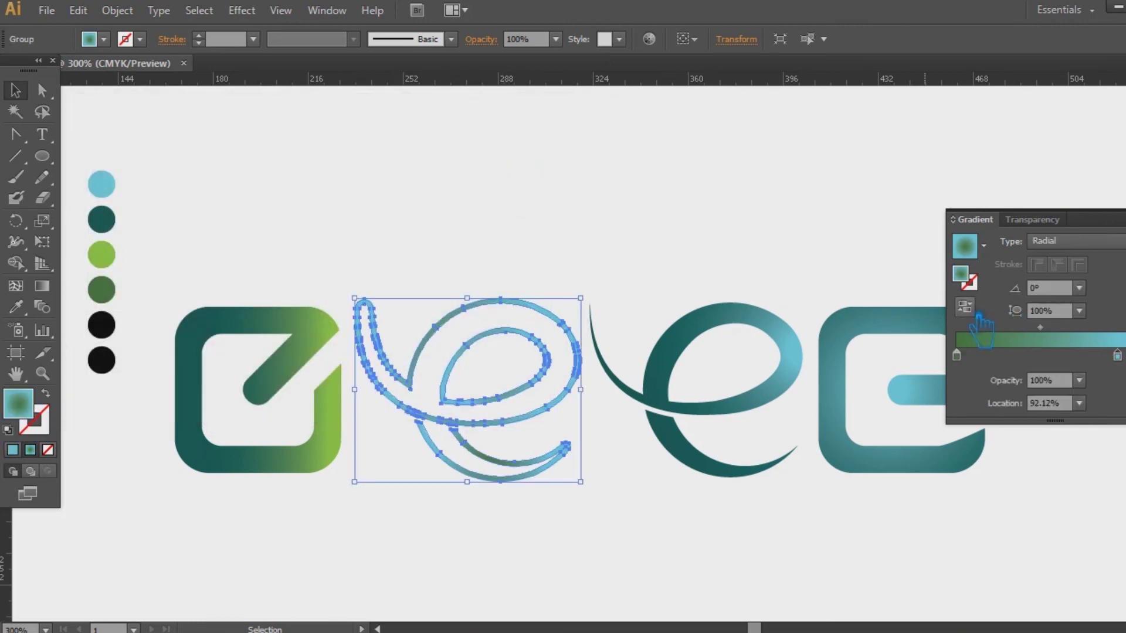
{"action": "double_click", "coordinate": [974, 282]}
{"action": "type", "text": "8AC53F"}
{"action": "left_click", "coordinate": [516, 158]}
{"action": "left_click", "coordinate": [524, 159]}
- Change the outlined e's gradient type to Linear and deselect it
{"action": "left_click", "coordinate": [548, 359]}
{"action": "left_click", "coordinate": [1073, 241]}
{"action": "left_click", "coordinate": [1044, 259]}
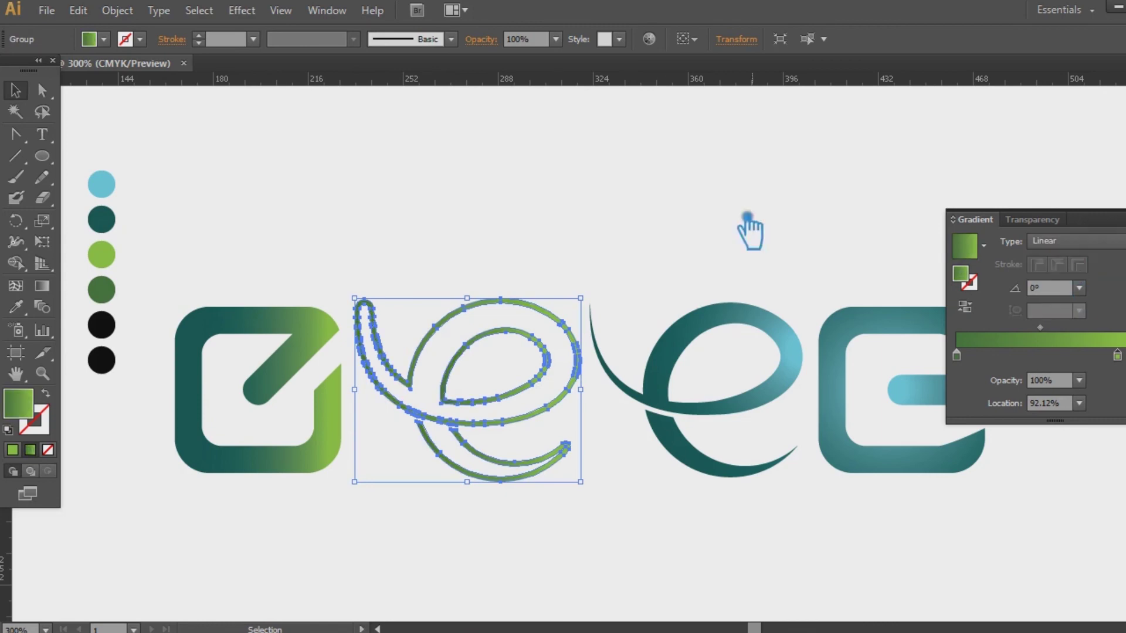
{"action": "left_click", "coordinate": [746, 231]}
{"action": "left_click", "coordinate": [985, 219]}
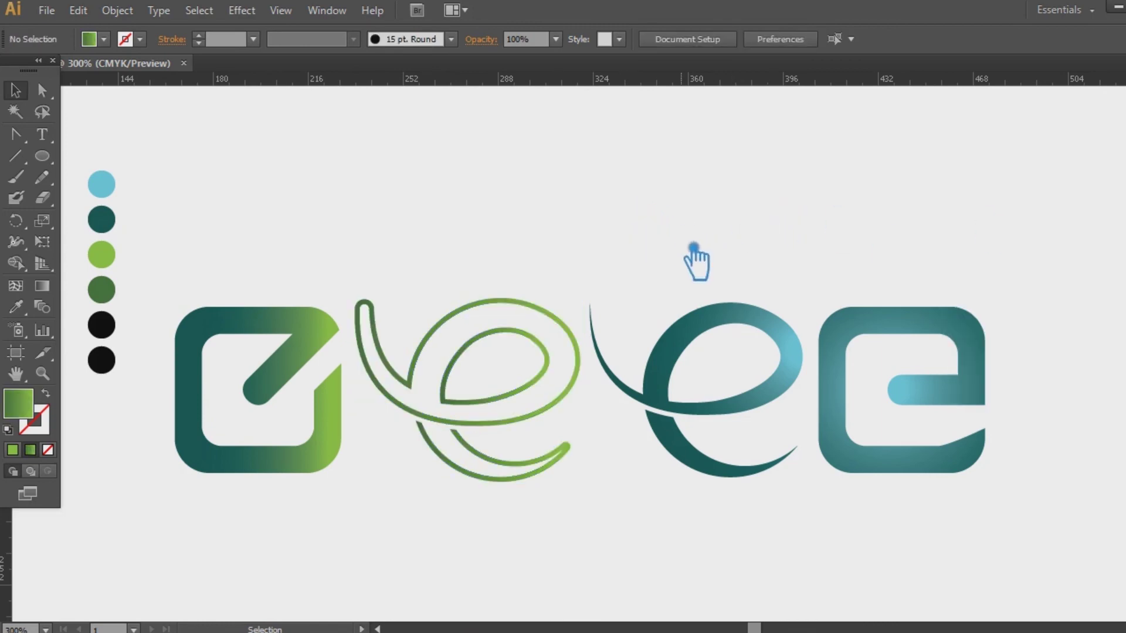
- Apply the first square e's teal-to-green gradient to the outlined e with the Eyedropper
{"action": "left_click_drag", "start_coordinate": [694, 247], "coordinate": [669, 239]}
{"action": "key", "text": "ctrl+z"}
{"action": "left_click", "coordinate": [18, 309]}
{"action": "left_click", "coordinate": [292, 321]}
{"action": "left_click", "coordinate": [16, 93]}
{"action": "left_click", "coordinate": [357, 186]}
- Apply the outlined e's teal-to-green gradient to the third, solid script e with the Eyedropper
{"action": "left_click", "coordinate": [749, 394]}
{"action": "key", "text": "i"}
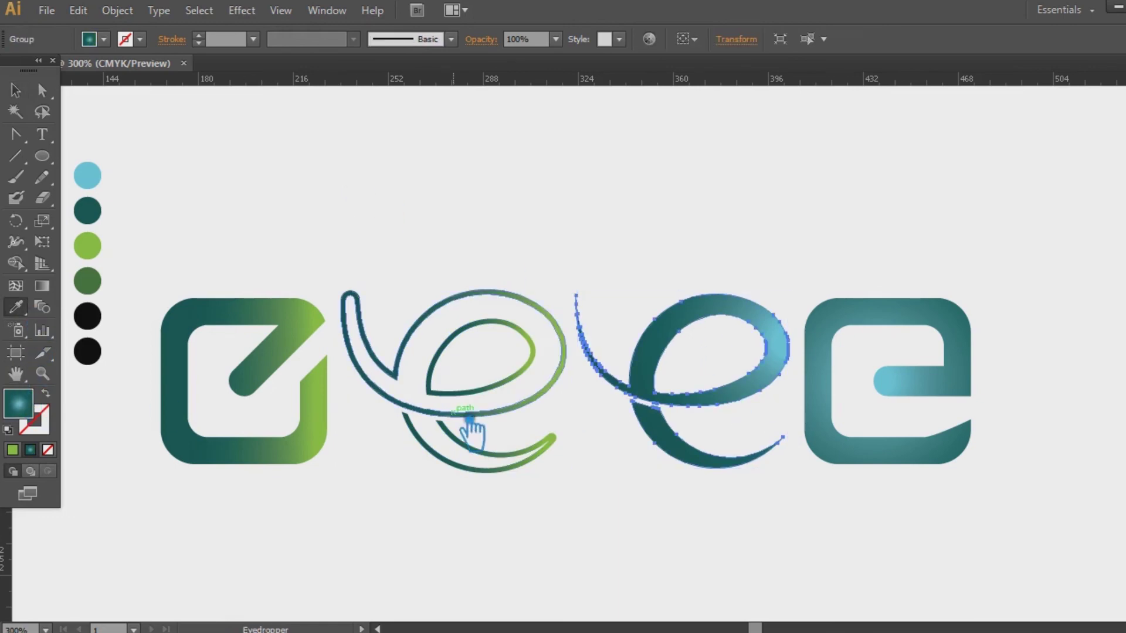
{"action": "left_click", "coordinate": [470, 432]}
{"action": "key", "text": "v"}
- Copy the fourth swatch circle's green and set the third e's dark gradient stop to 3F7035
{"action": "left_click", "coordinate": [88, 282]}
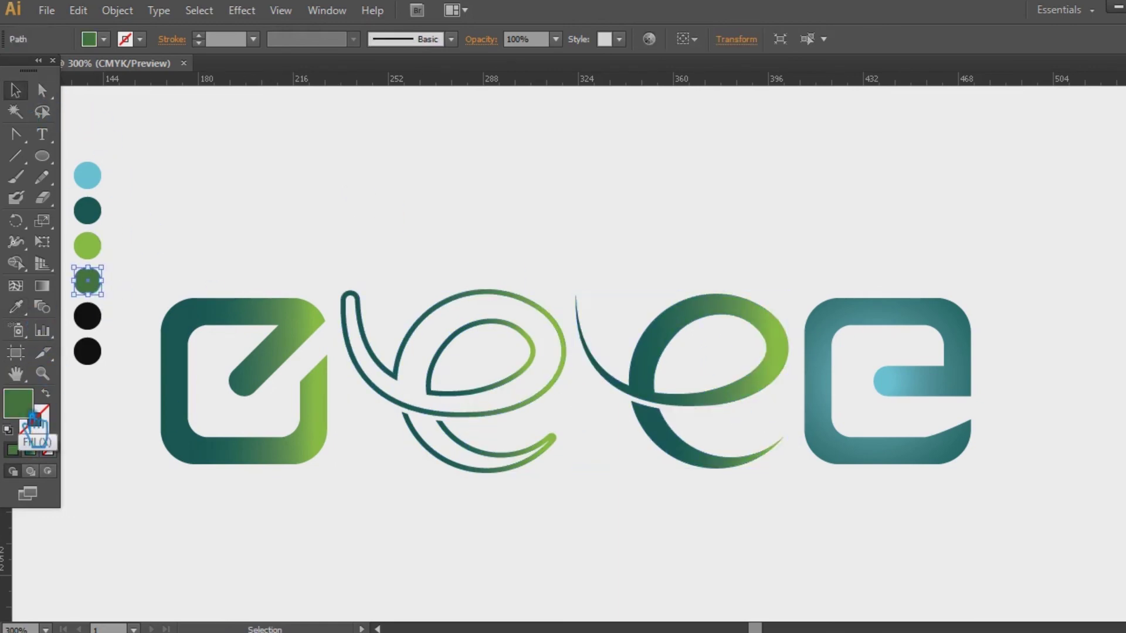
{"action": "double_click", "coordinate": [35, 423]}
{"action": "left_click", "coordinate": [530, 183]}
{"action": "left_click", "coordinate": [721, 413]}
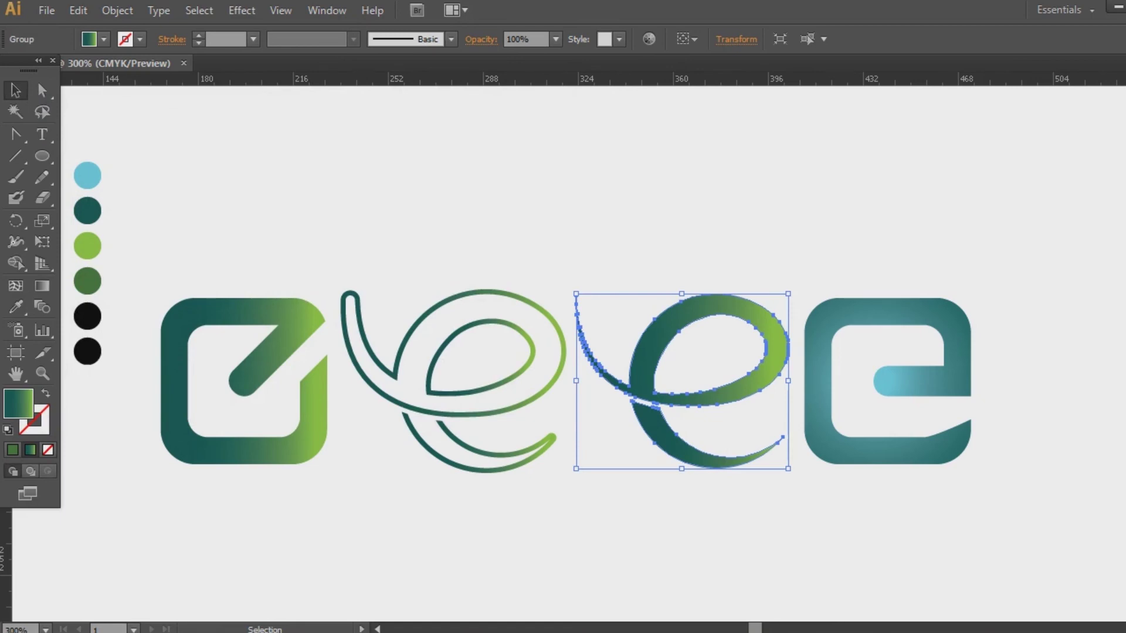
{"action": "key", "text": "ctrl+F9"}
{"action": "left_click", "coordinate": [978, 355]}
{"action": "double_click", "coordinate": [973, 284]}
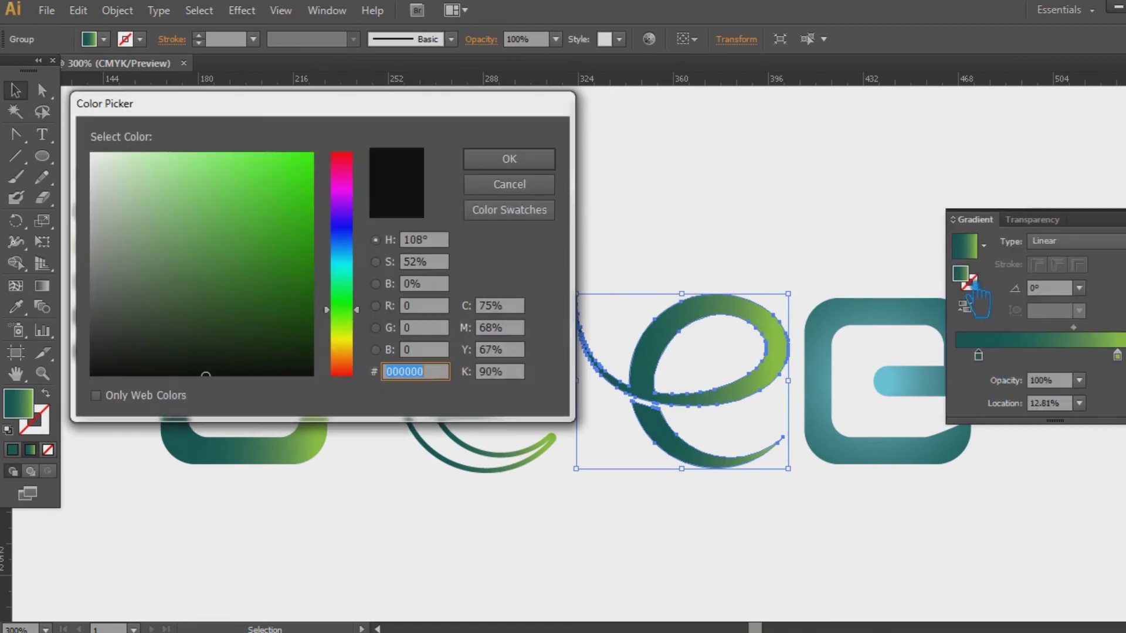
{"action": "type", "text": "3F7035"}
{"action": "key", "text": "Return"}
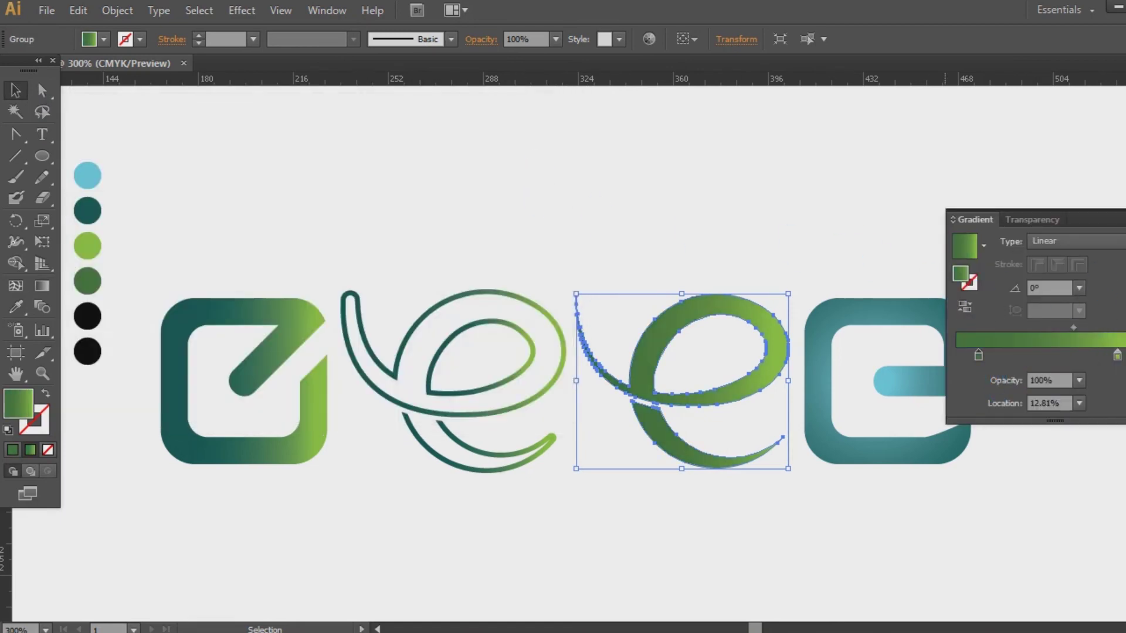
{"action": "key", "text": "ctrl+F9"}
{"action": "left_click", "coordinate": [880, 205]}
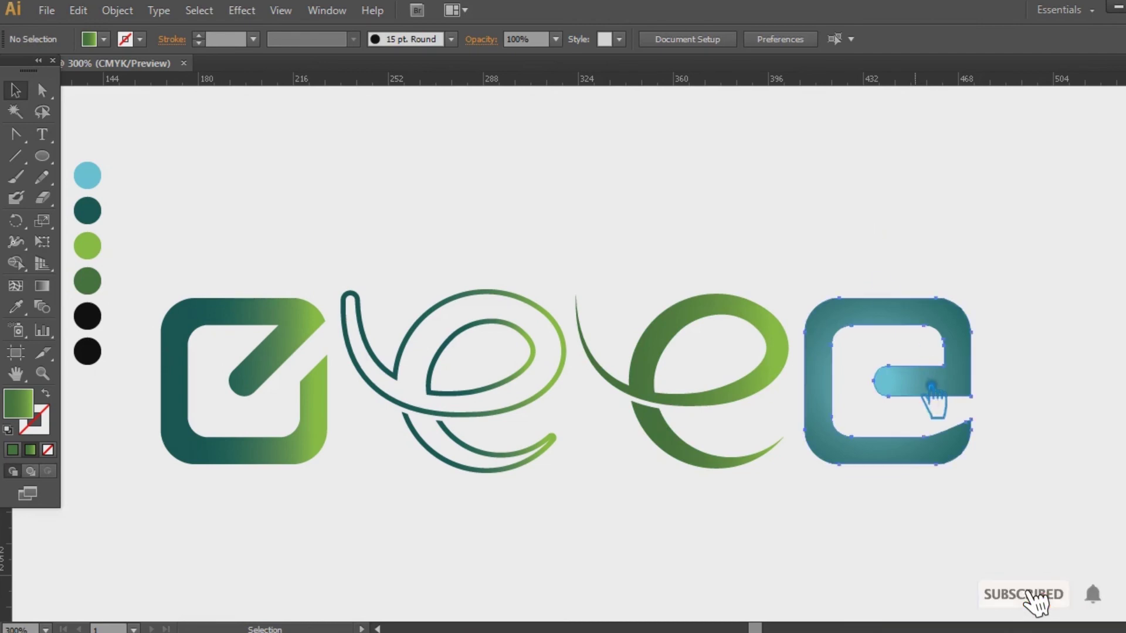
- Redraw the fourth e's radial gradient horizontally from the inner bar's rounded end to beyond the mark's outer edge
{"action": "left_click", "coordinate": [931, 386]}
{"action": "key", "text": "ctrl+F9"}
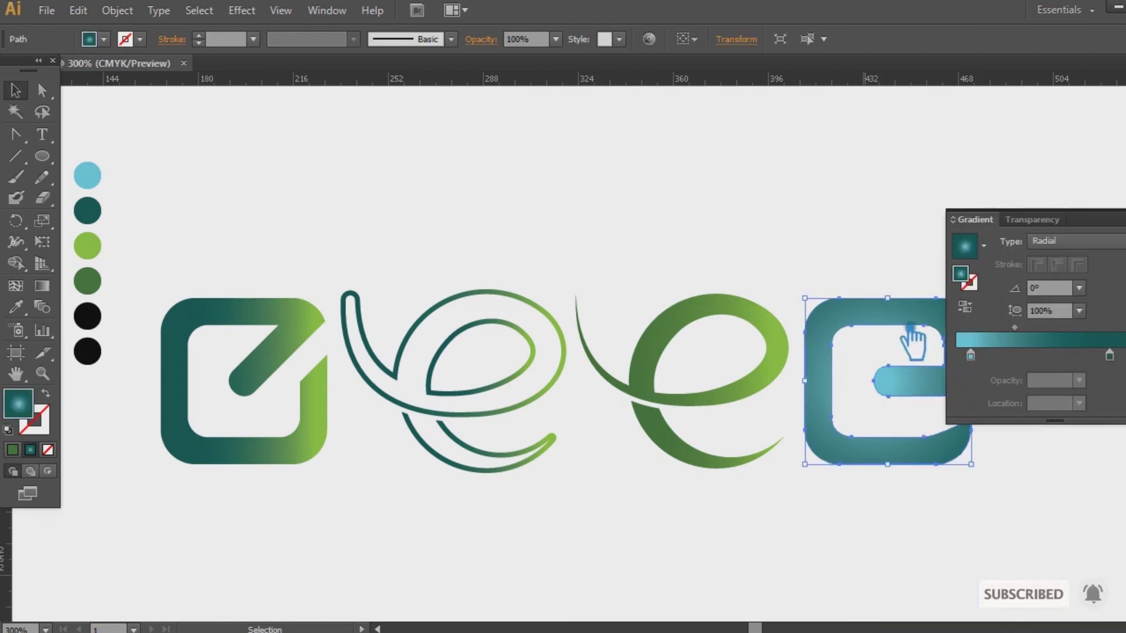
{"action": "key", "text": "ctrl+F9"}
{"action": "key", "text": "g"}
{"action": "mouse_move", "coordinate": [890, 388]}
{"action": "left_mouse_down"}
{"action": "mouse_move", "coordinate": [1066, 384]}
{"action": "mouse_move", "coordinate": [1080, 397]}
{"action": "left_mouse_up"}
{"action": "left_click_drag", "start_coordinate": [881, 387], "coordinate": [1120, 386]}
{"action": "left_click_drag", "start_coordinate": [872, 382], "coordinate": [1123, 382]}
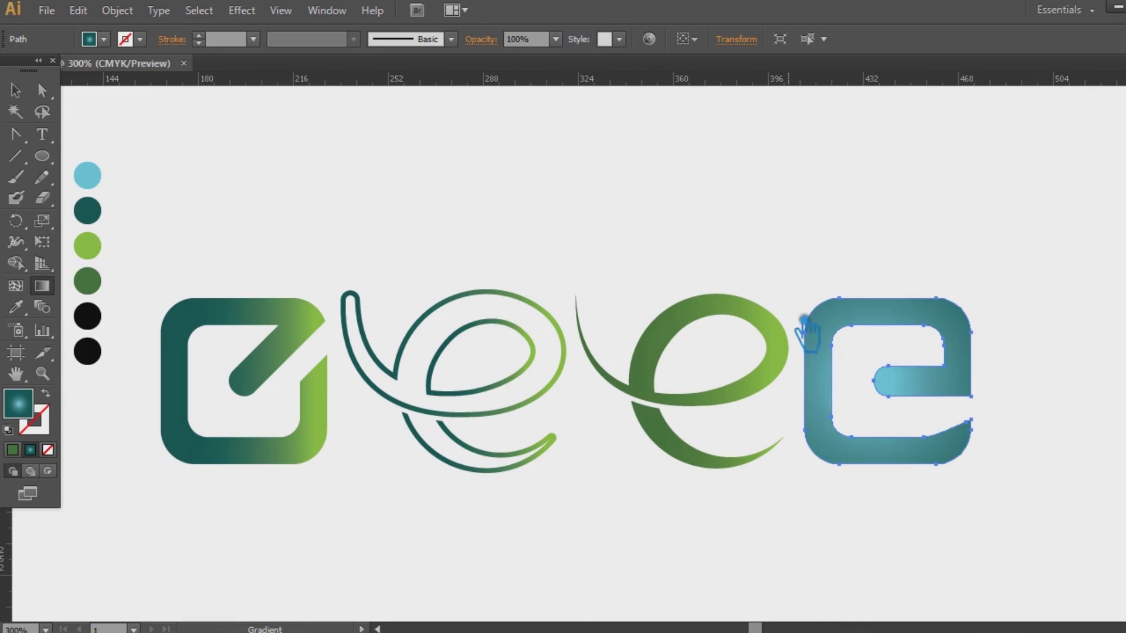
{"action": "left_click_drag", "start_coordinate": [871, 382], "coordinate": [1106, 383]}
{"action": "key", "text": "v"}
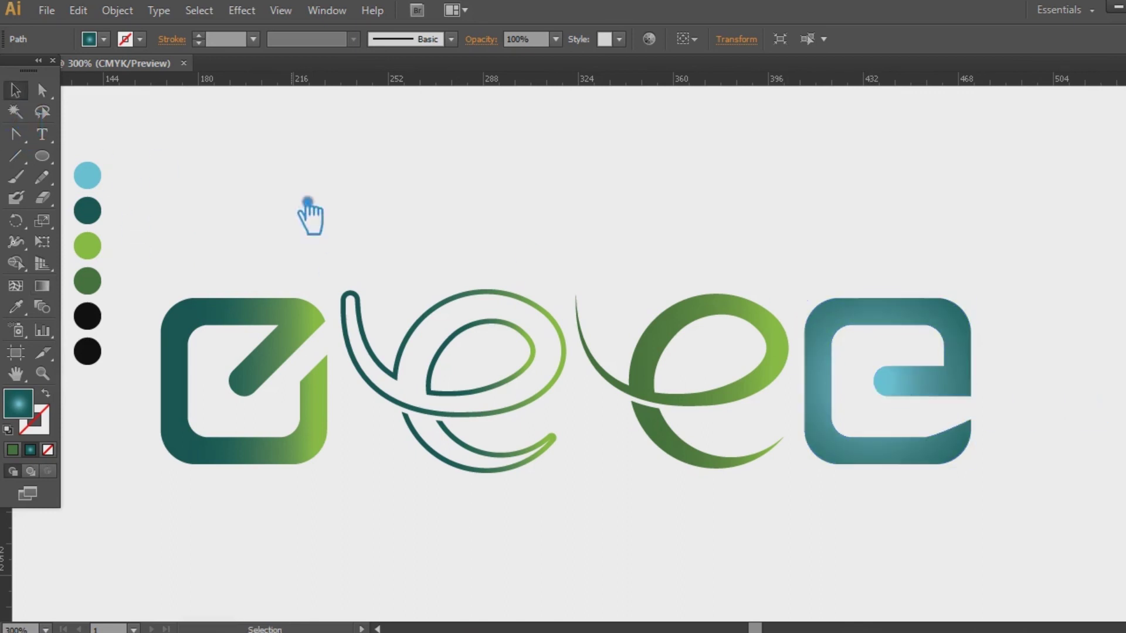
{"action": "left_click", "coordinate": [350, 200]}
- Move the swatch circles away from the logo marks and frame the row of four marks in the view
{"action": "left_click_drag", "start_coordinate": [413, 206], "coordinate": [557, 254]}
{"action": "left_click_drag", "start_coordinate": [347, 397], "coordinate": [267, 164]}
{"action": "left_click_drag", "start_coordinate": [325, 237], "coordinate": [91, 243]}
{"action": "left_click_drag", "start_coordinate": [693, 257], "coordinate": [541, 205]}
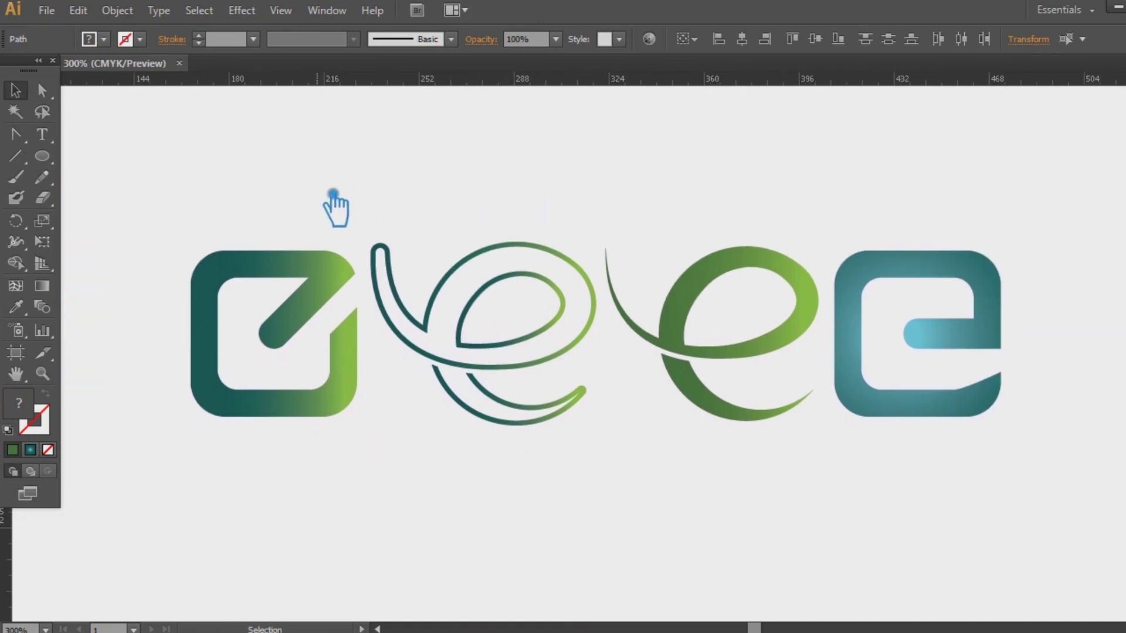
{"action": "left_click", "coordinate": [43, 373]}
{"action": "left_click_drag", "start_coordinate": [131, 189], "coordinate": [1070, 486]}
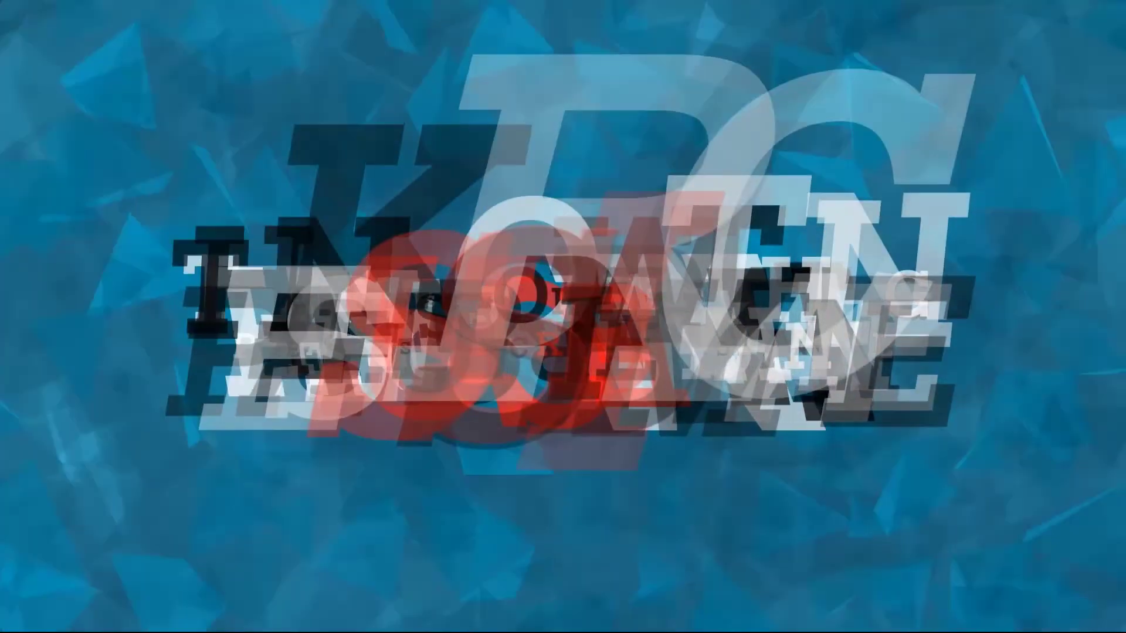